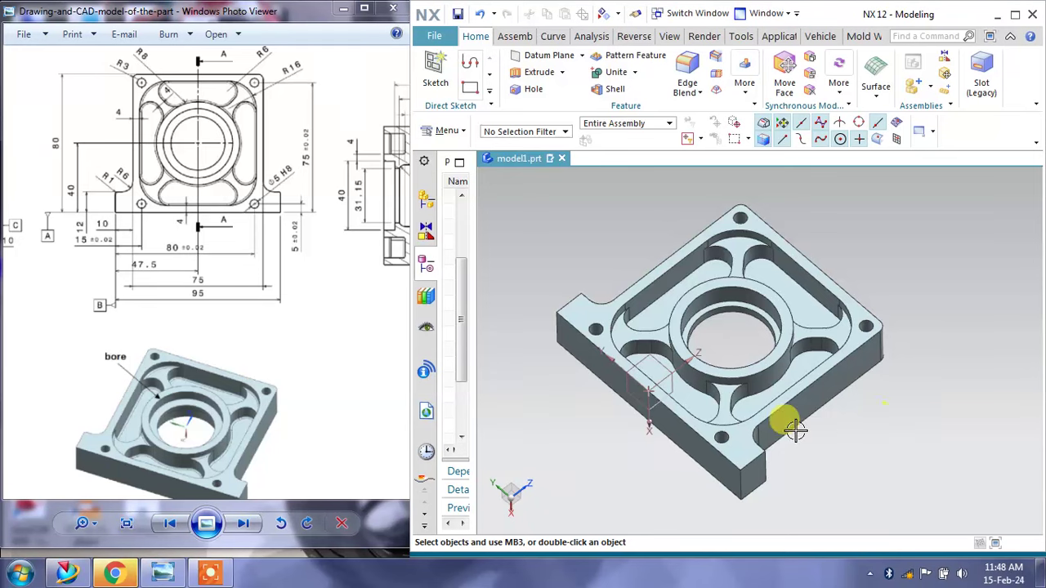
# Inspect the finished model and reference drawing by orbiting, panning and zooming the views.
pyautogui.moveTo(596, 261); pyautogui.dragTo(603, 248, button='middle')
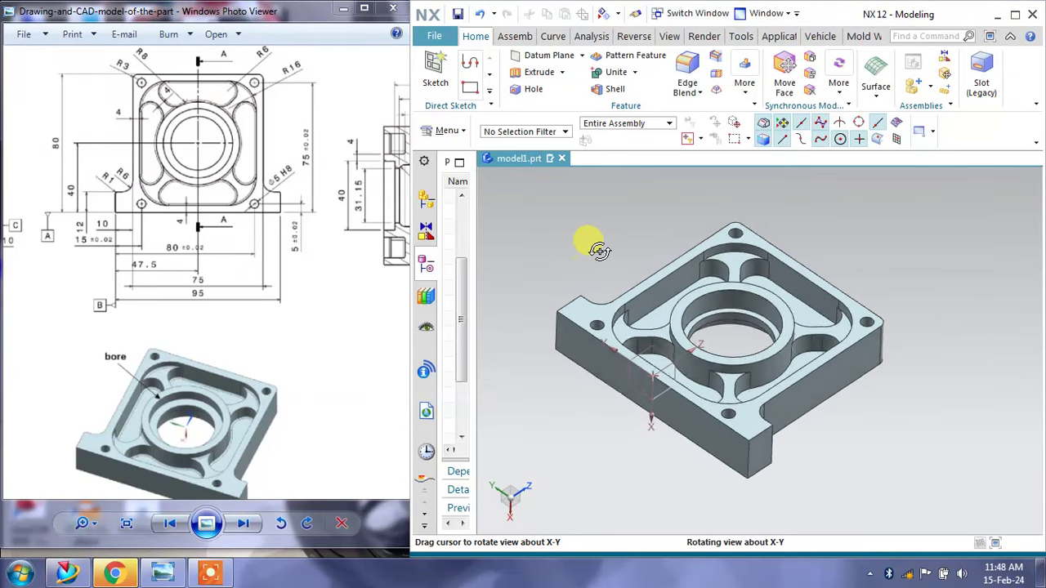
pyautogui.moveTo(233, 400); pyautogui.dragTo(241, 430)
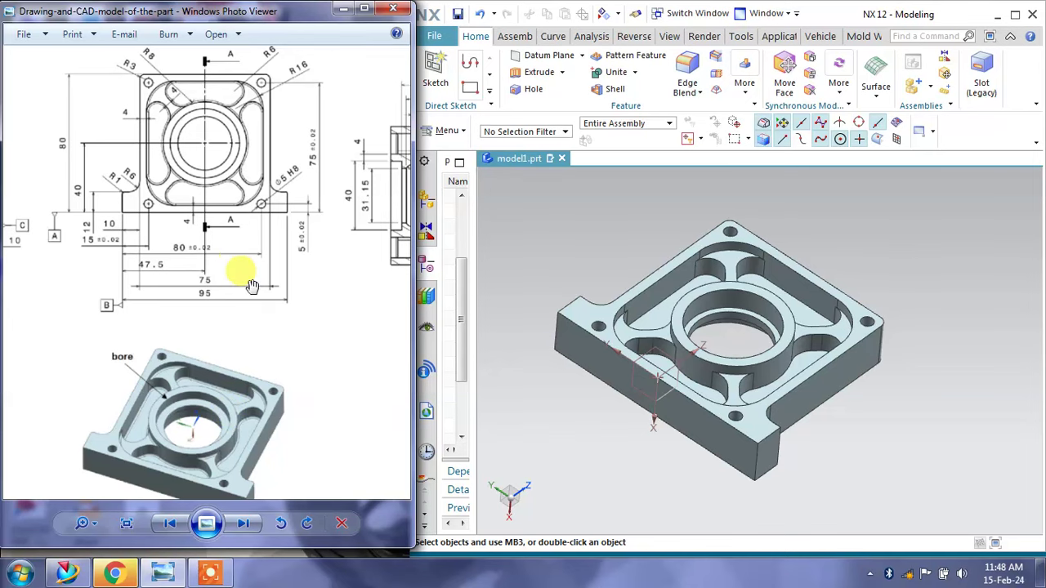
pyautogui.scroll(-1, 243, 276)
pyautogui.click(365, 10)
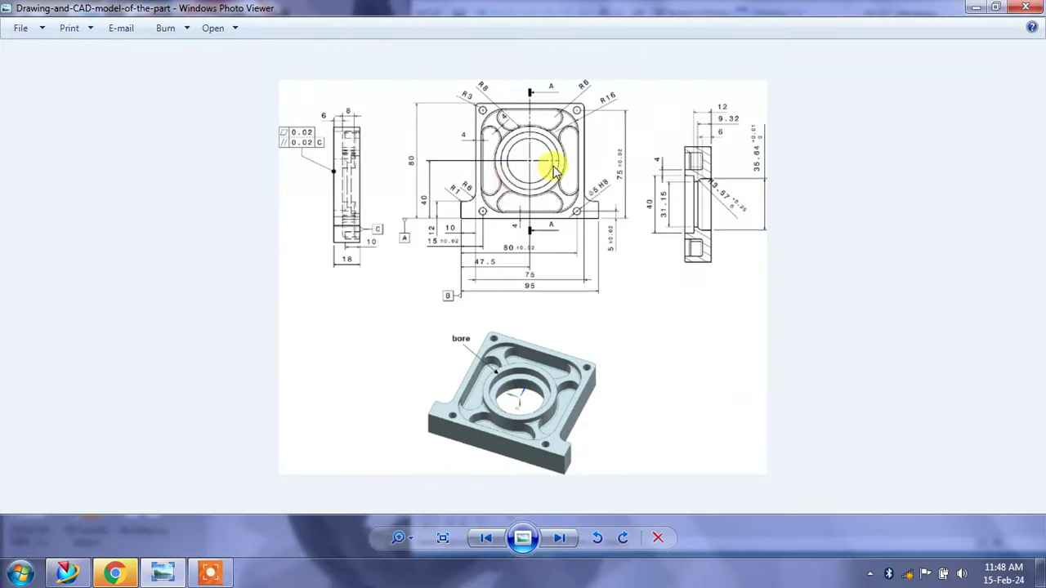
pyautogui.scroll(2, 553, 169)
pyautogui.scroll(-1, 535, 221)
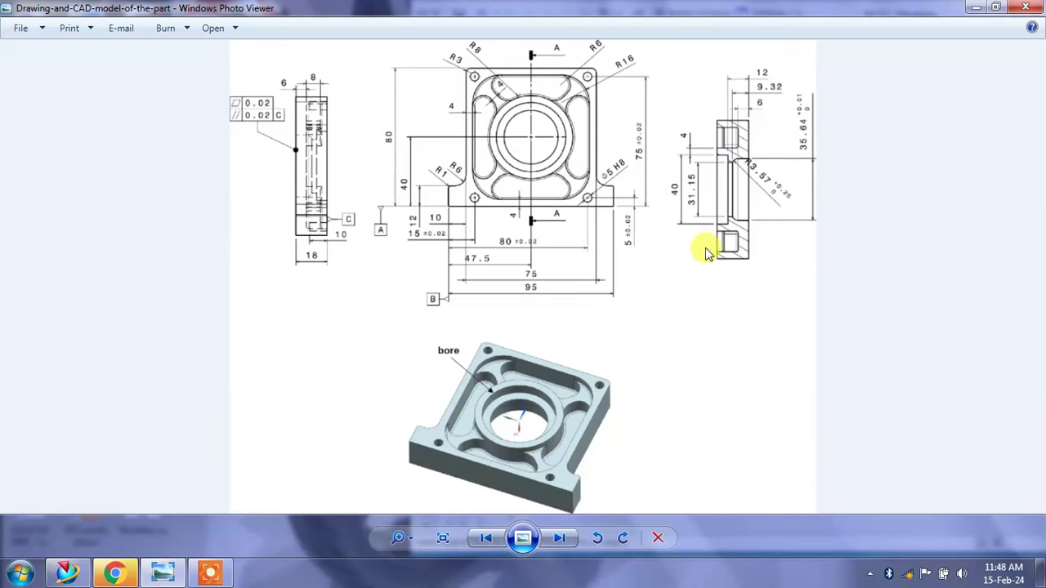
pyautogui.click(993, 8)
pyautogui.moveTo(299, 175)
pyautogui.mouseDown()
pyautogui.moveTo(233, 206)
pyautogui.moveTo(231, 88)
pyautogui.mouseUp()
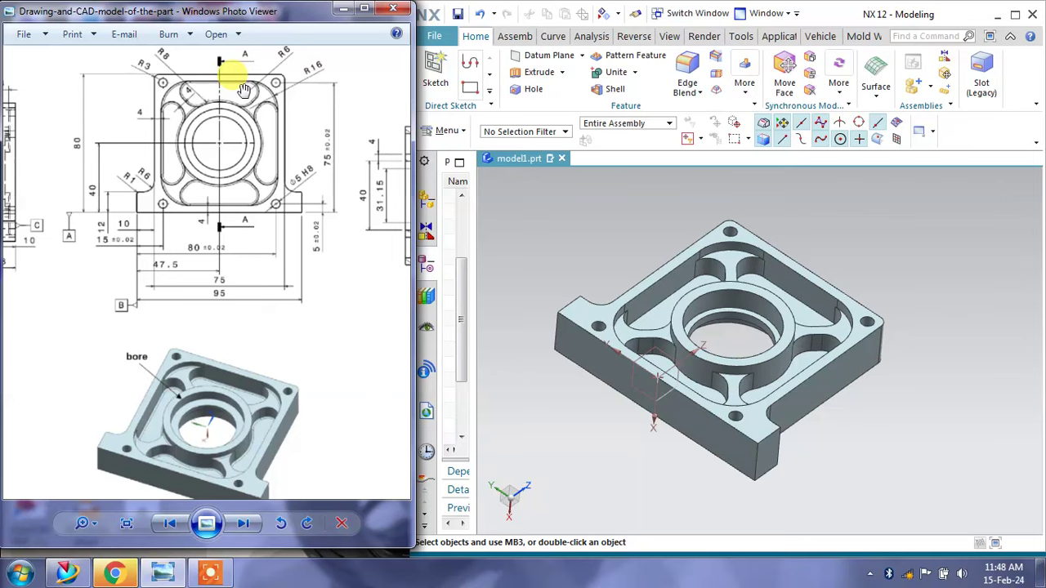
pyautogui.moveTo(602, 237)
pyautogui.mouseDown(button='middle')
pyautogui.moveTo(603, 222)
pyautogui.moveTo(577, 234)
pyautogui.moveTo(563, 291)
pyautogui.moveTo(590, 304)
pyautogui.moveTo(561, 255)
pyautogui.moveTo(599, 265)
pyautogui.mouseUp(button='middle')
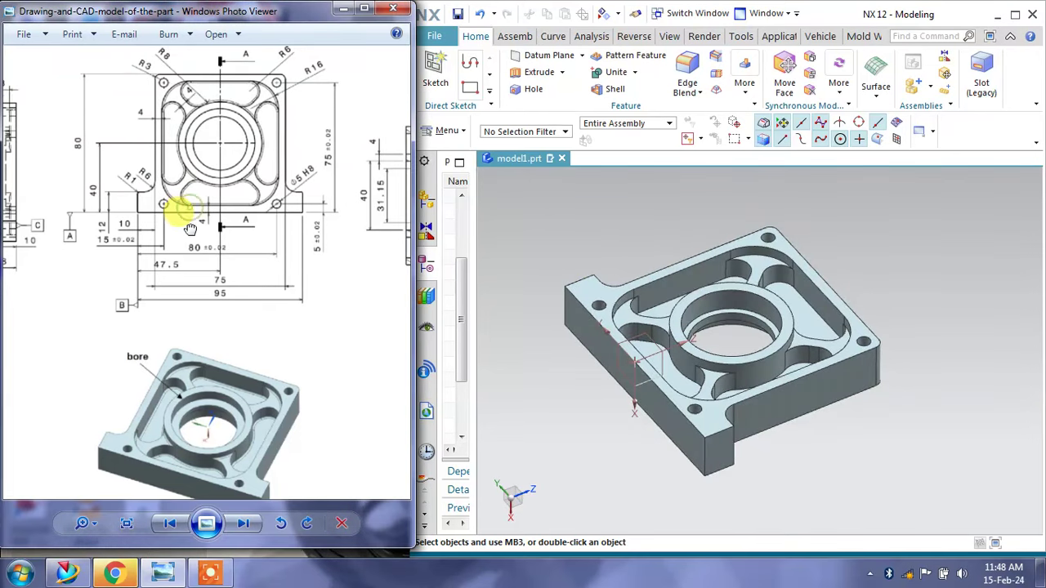
pyautogui.moveTo(188, 214); pyautogui.dragTo(178, 229)
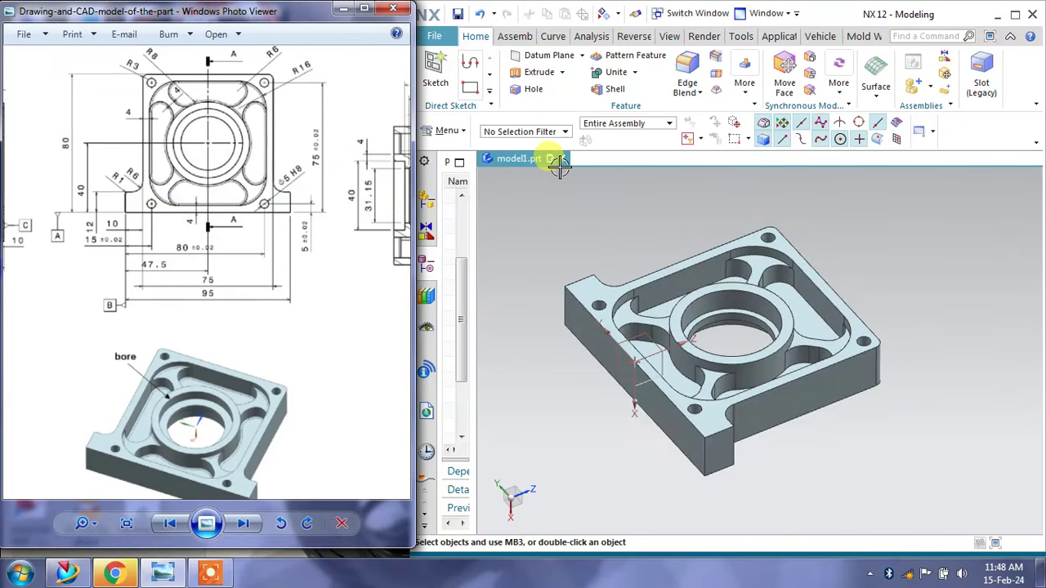
# Create a new part, model2.prt, from the Model template.
pyautogui.click(441, 43)
pyautogui.click(449, 58)
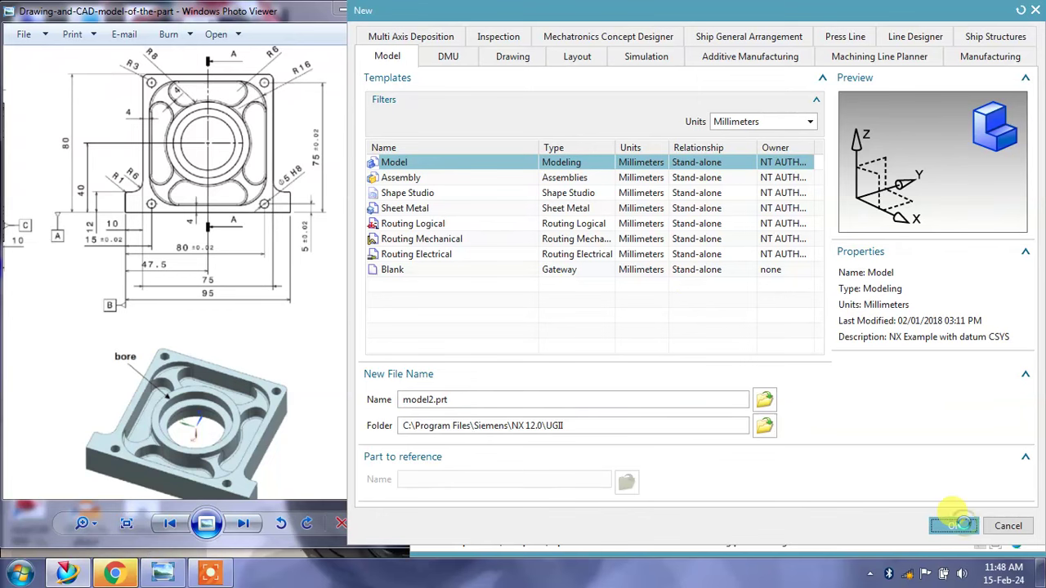
pyautogui.click(953, 526)
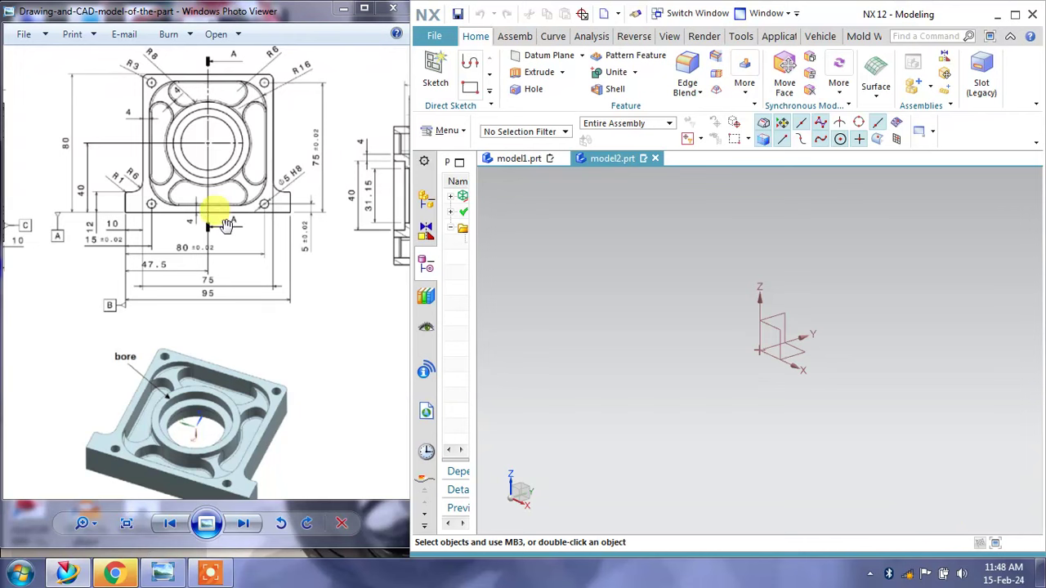
# Start a sketch on the datum plane.
pyautogui.click(435, 72)
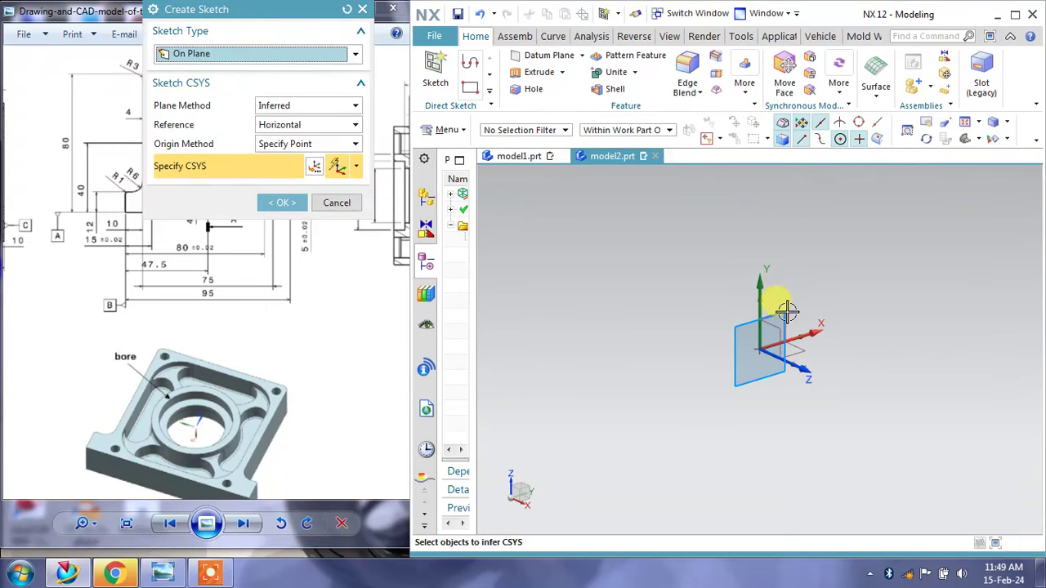
pyautogui.click(769, 303)
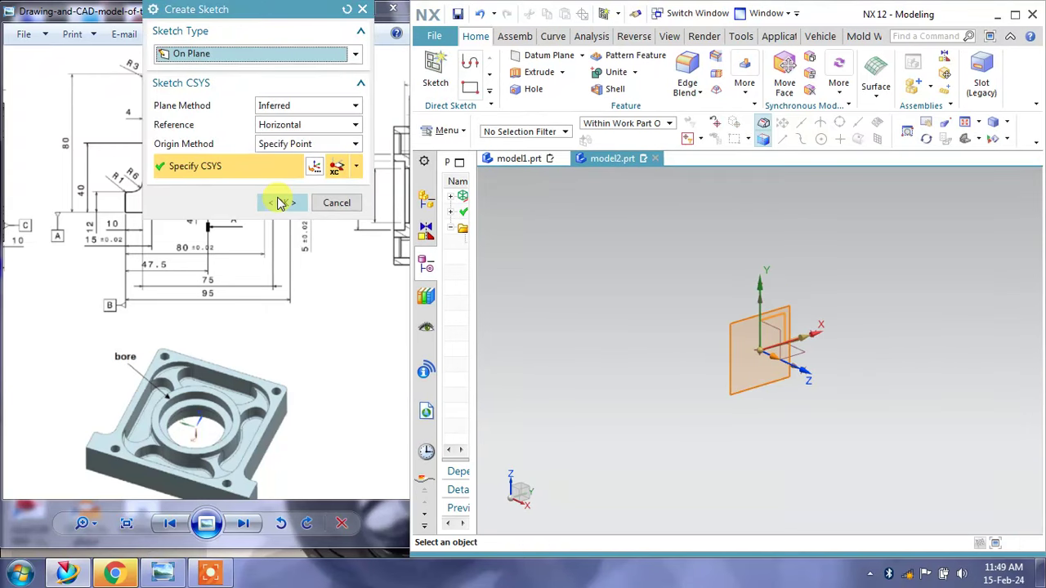
pyautogui.click(279, 202)
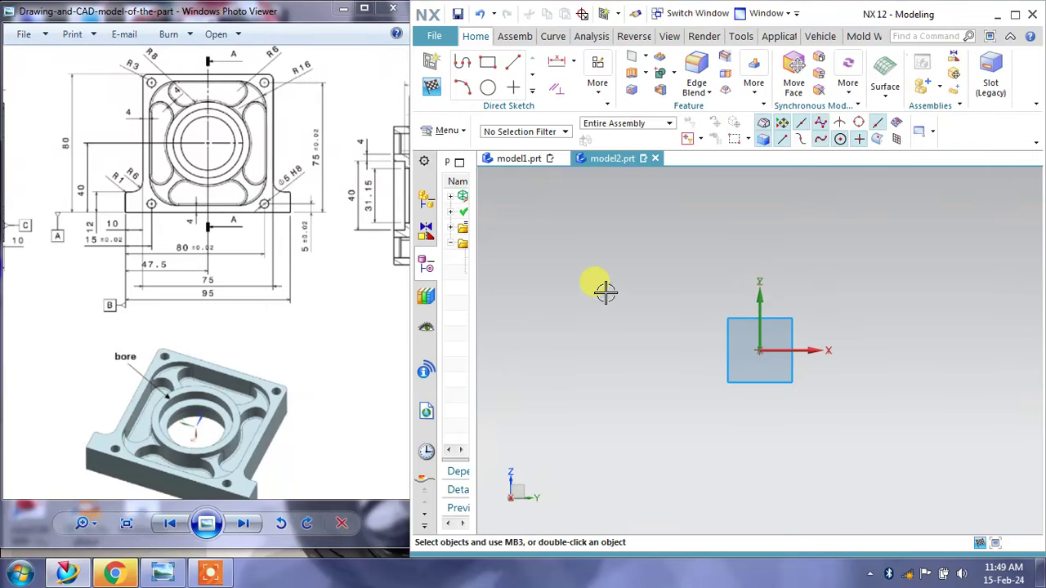
# Draw a connected line chain from the origin with segments 80, 15, 29.9 and 70.
pyautogui.click(463, 66)
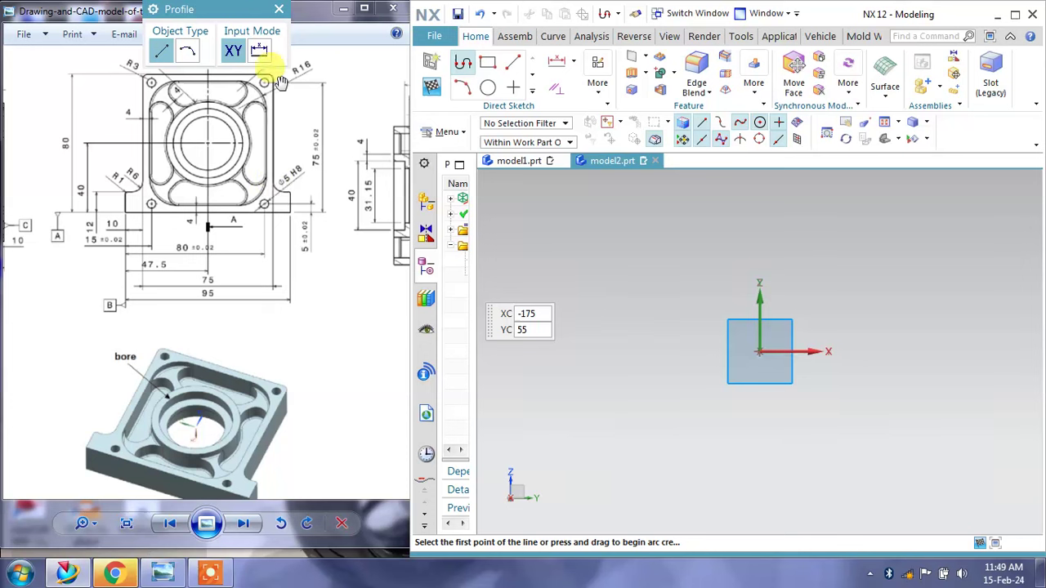
pyautogui.click(759, 351)
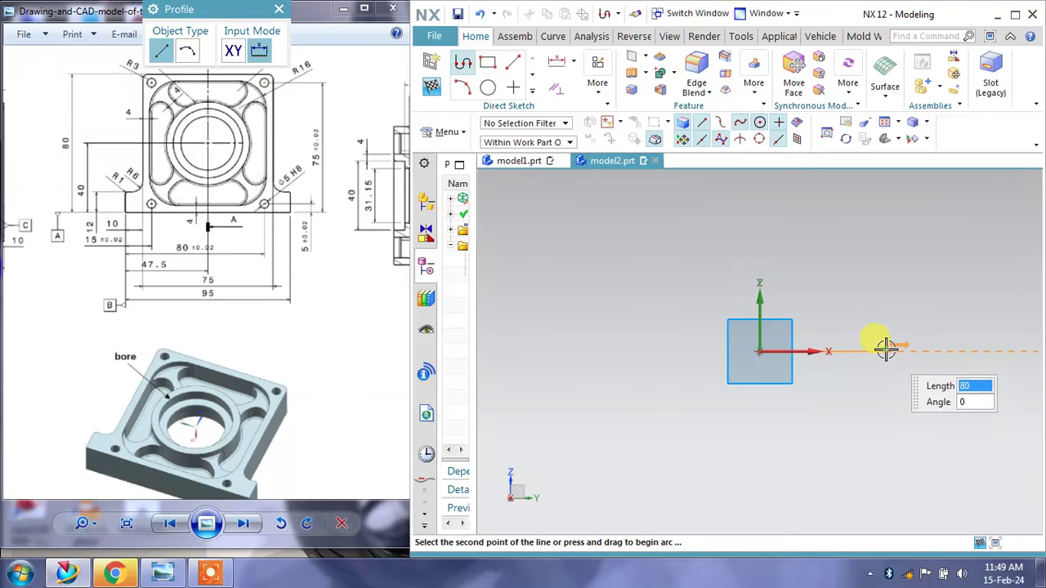
pyautogui.click(885, 350)
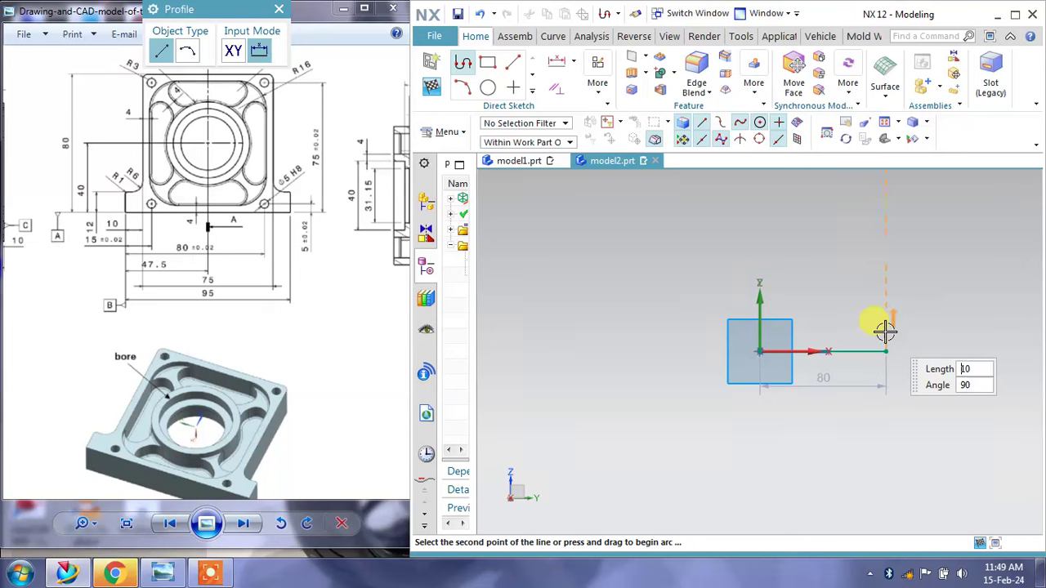
pyautogui.click(837, 327)
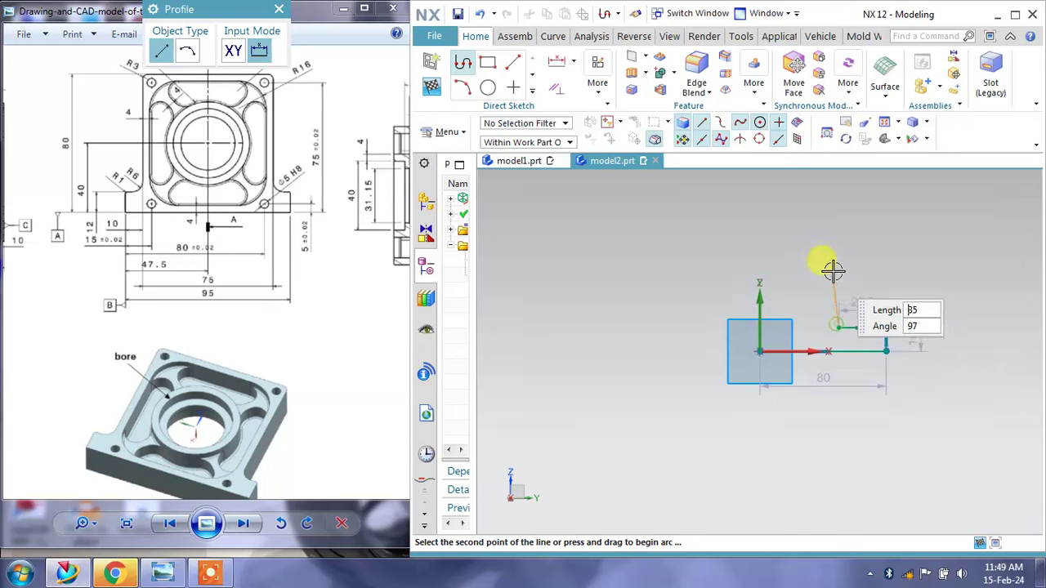
pyautogui.click(839, 219)
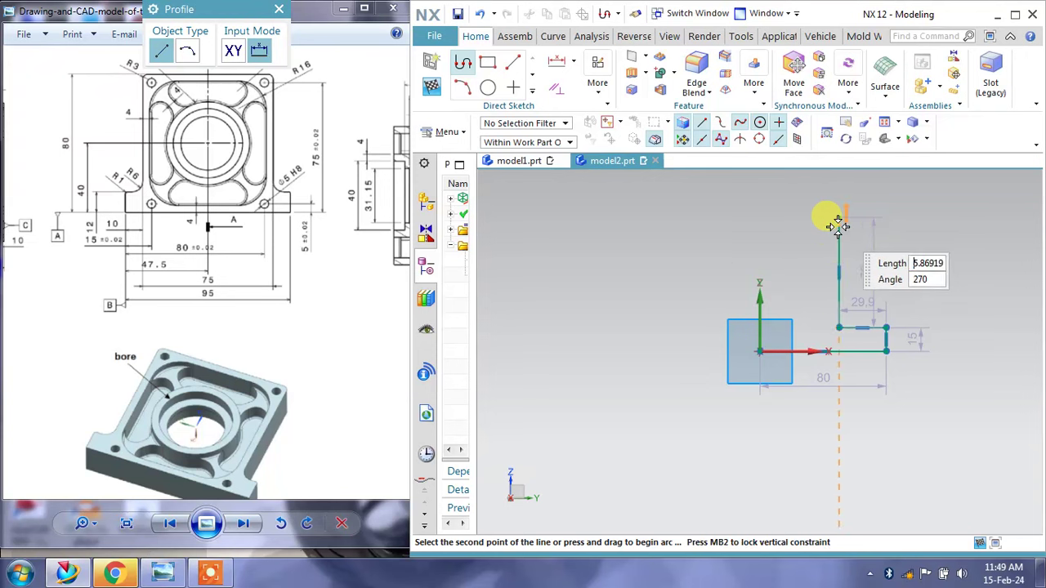
pyautogui.press('Escape')
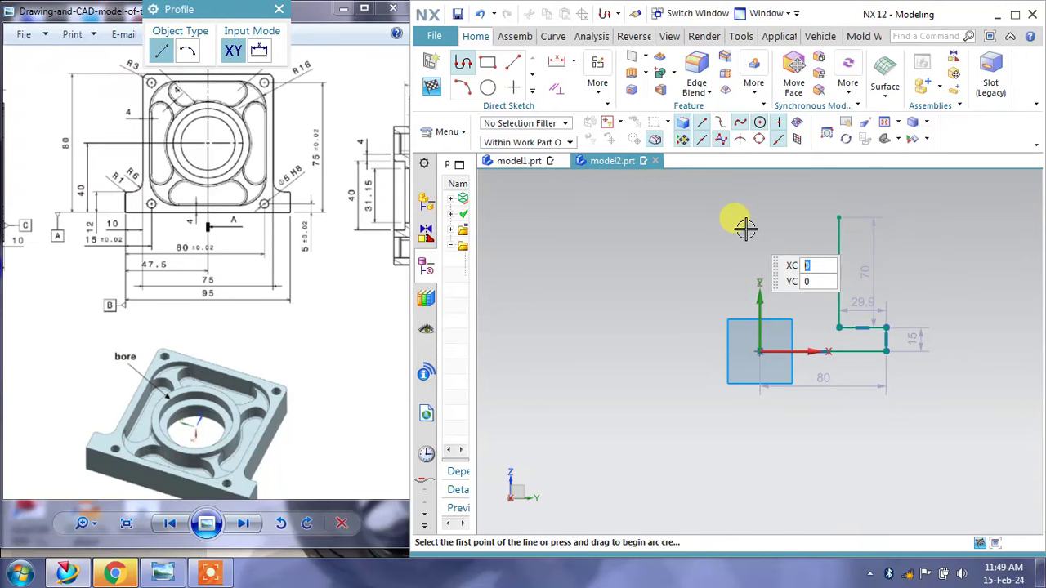
pyautogui.scroll(-2, 953, 394)
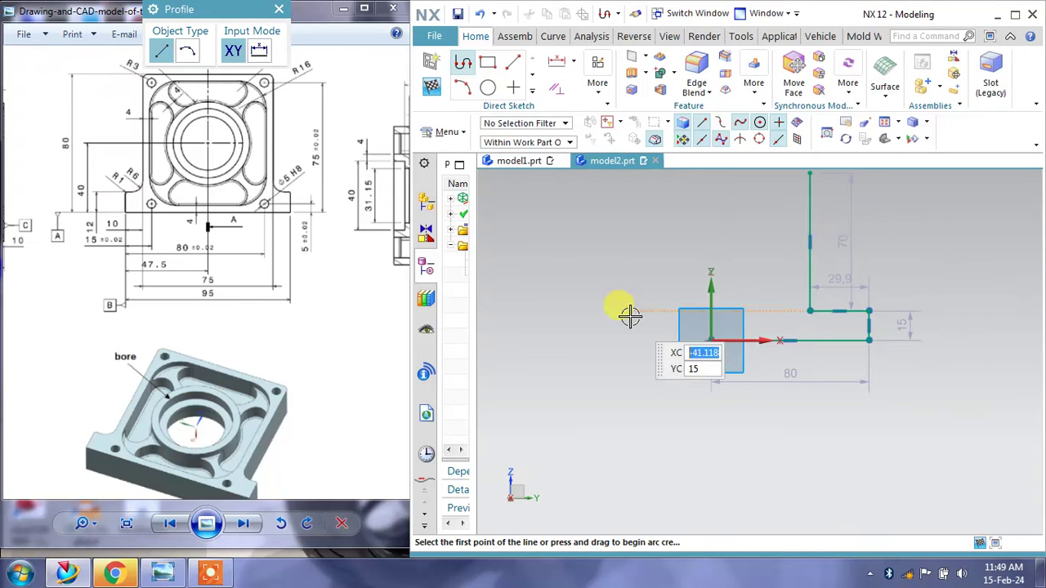
pyautogui.press('Escape')
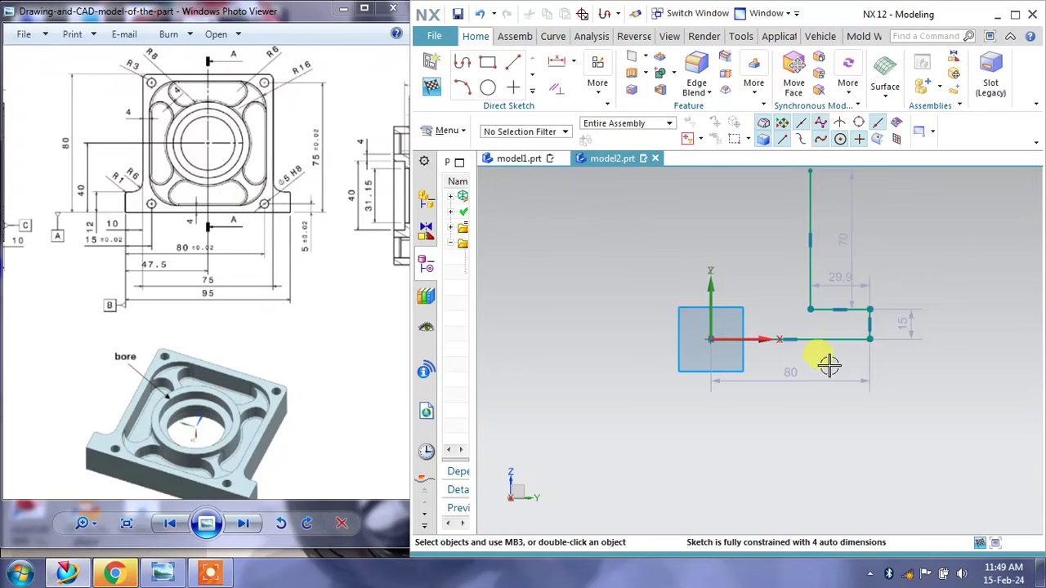
# Change the base length to 95/2 (47.5) and the short vertical step to 12.
pyautogui.doubleClick(783, 378)
pyautogui.write('9')
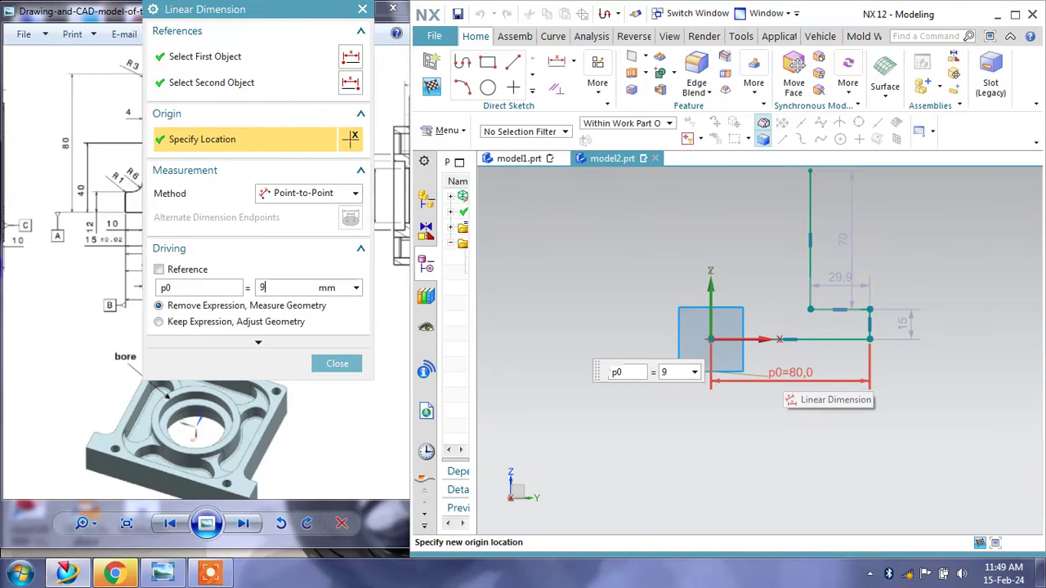
pyautogui.write('5/2')
pyautogui.press('Return')
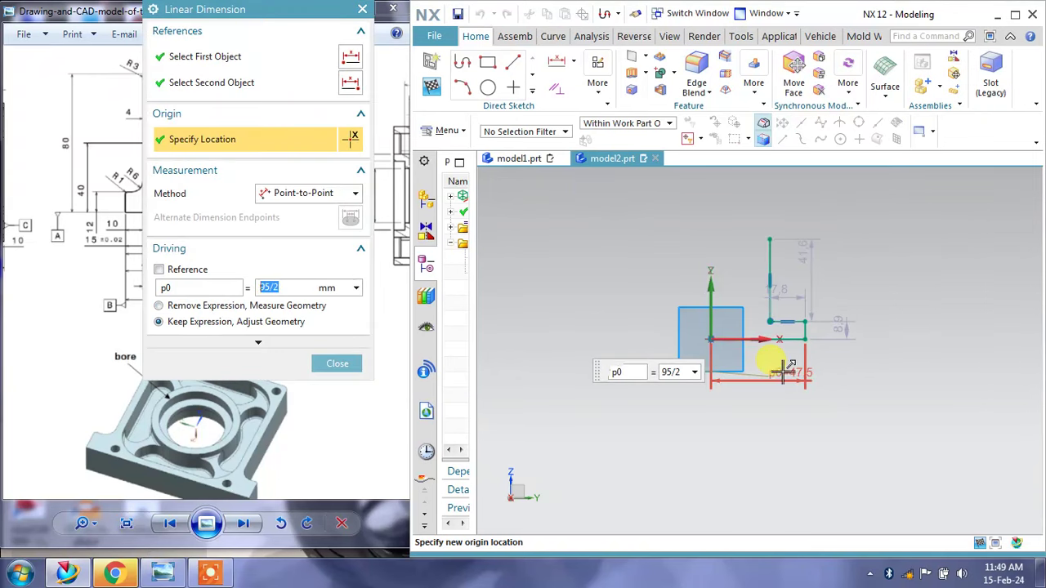
pyautogui.click(360, 358)
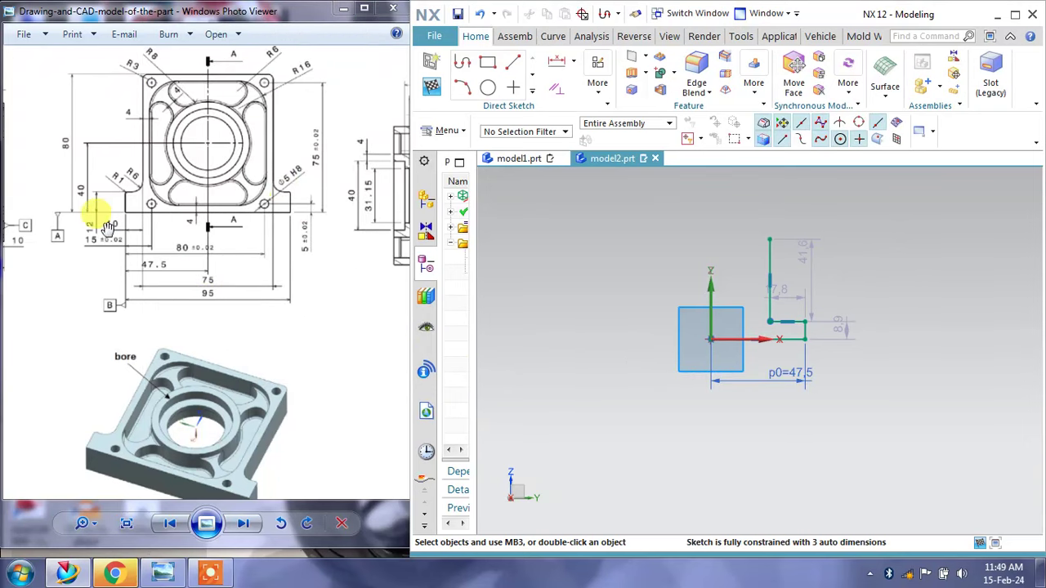
pyautogui.doubleClick(835, 324)
pyautogui.write('12')
pyautogui.press('Return')
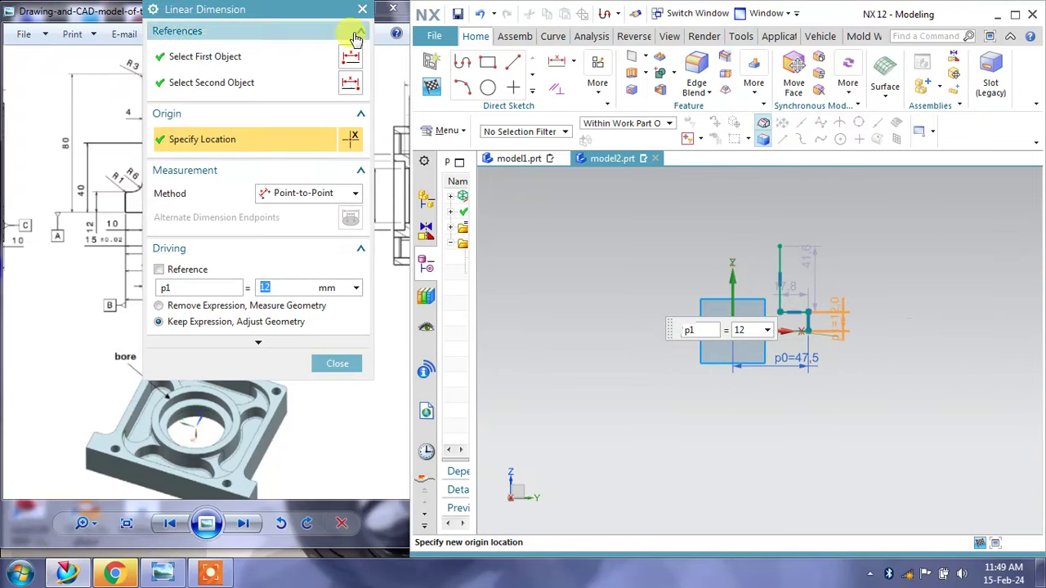
pyautogui.click(339, 368)
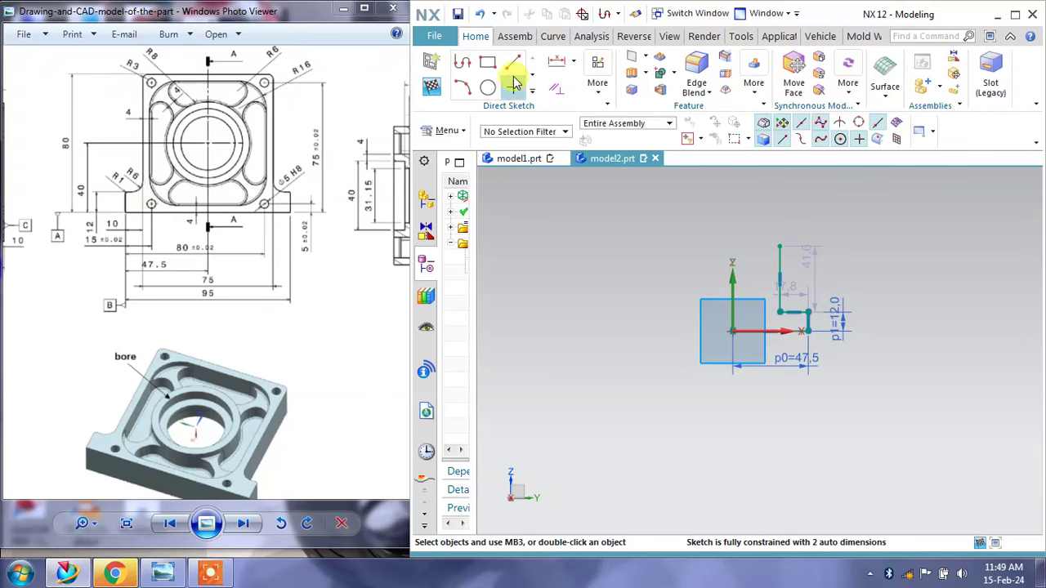
# Add a vertical linear dimension of 80 for the profile's tall line.
pyautogui.click(563, 62)
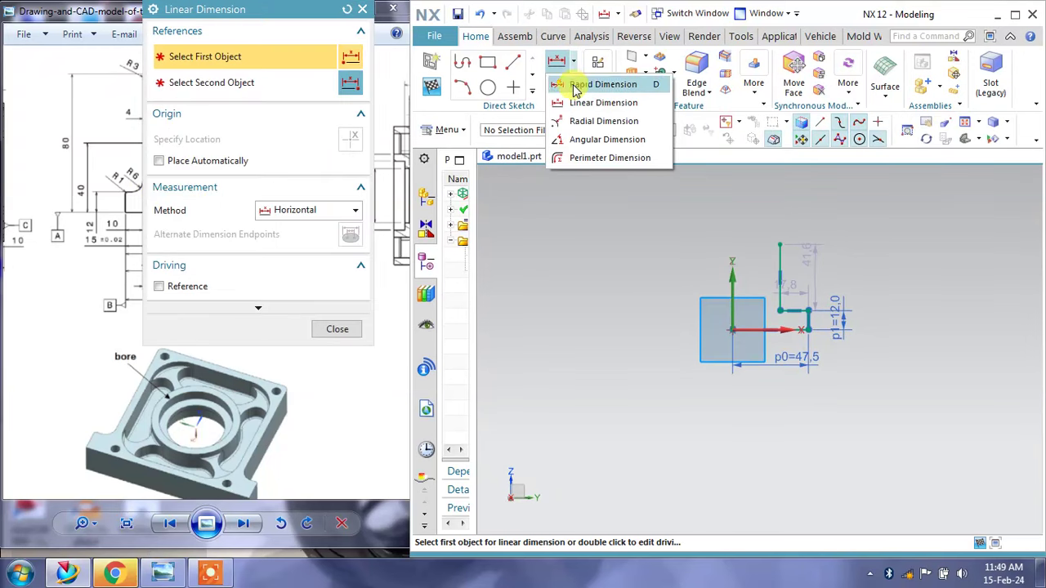
pyautogui.click(589, 184)
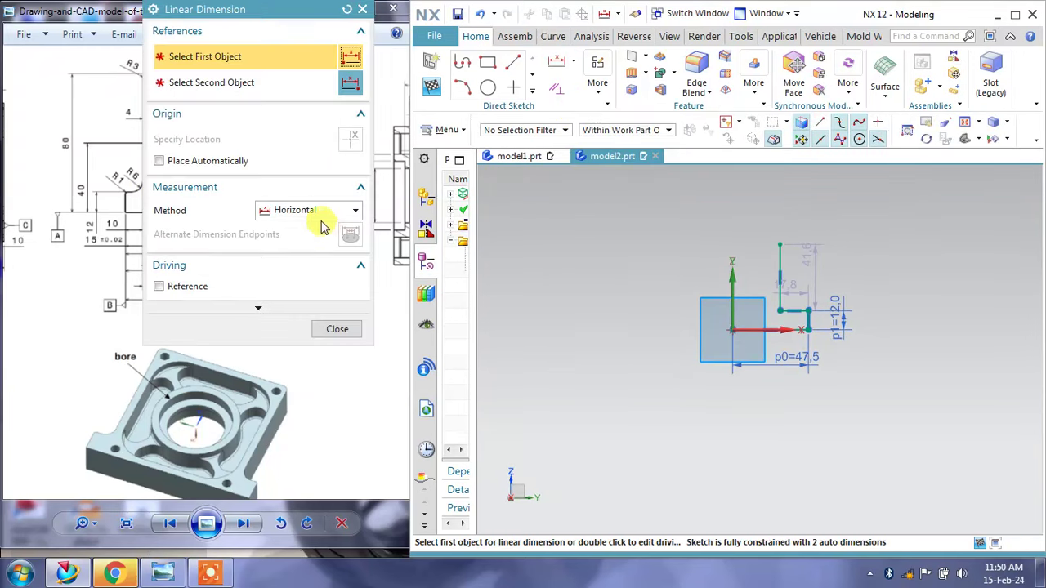
pyautogui.click(323, 213)
pyautogui.click(303, 255)
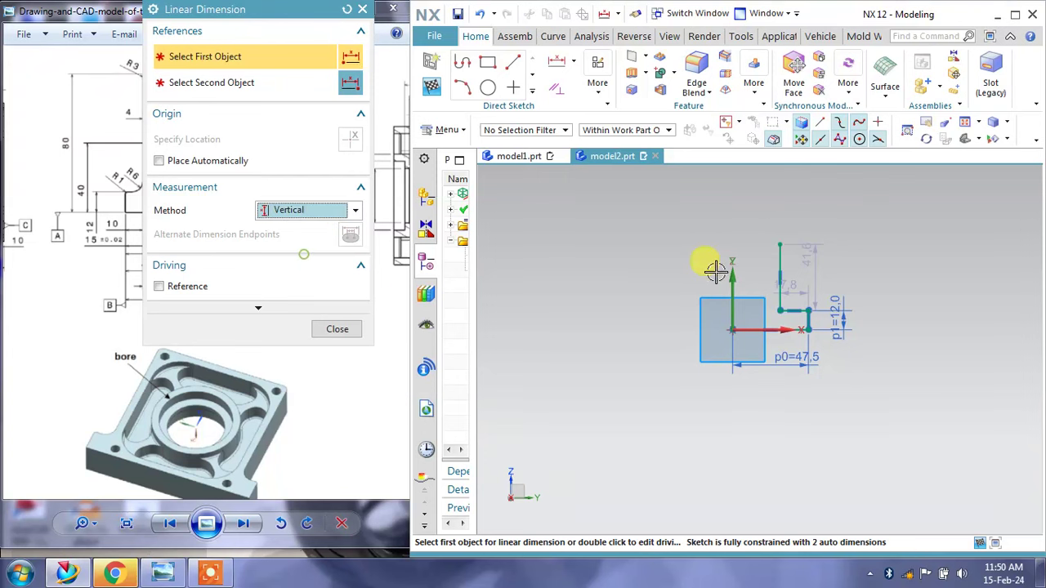
pyautogui.click(780, 244)
pyautogui.click(869, 320)
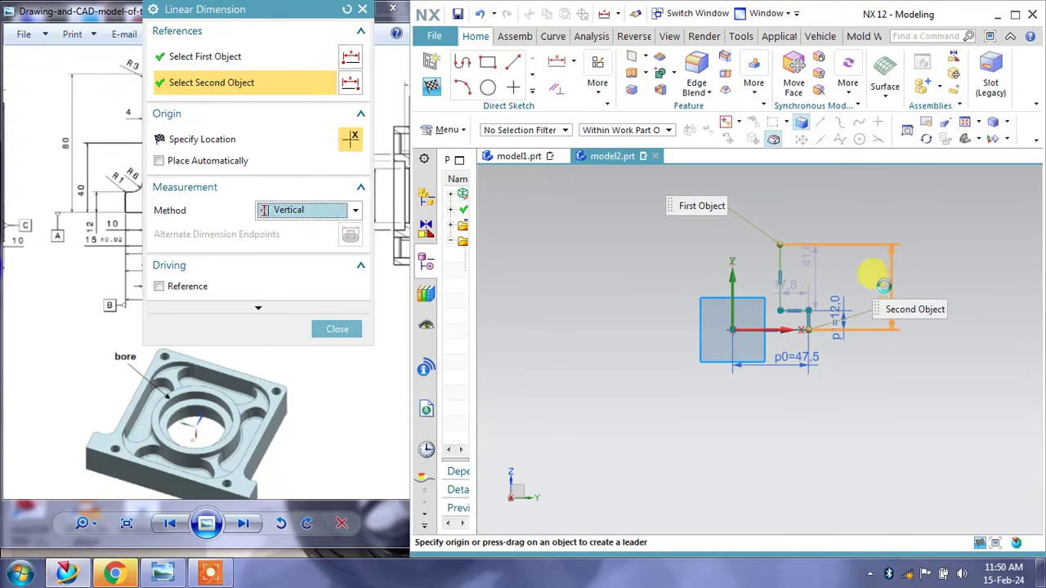
pyautogui.click(944, 273)
pyautogui.write('80')
pyautogui.press('Return')
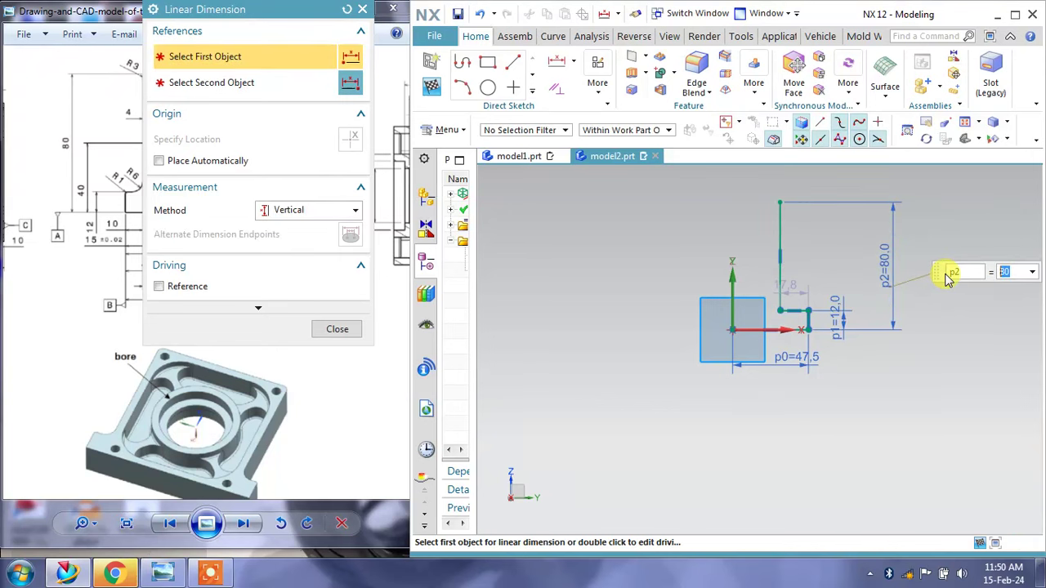
pyautogui.click(337, 330)
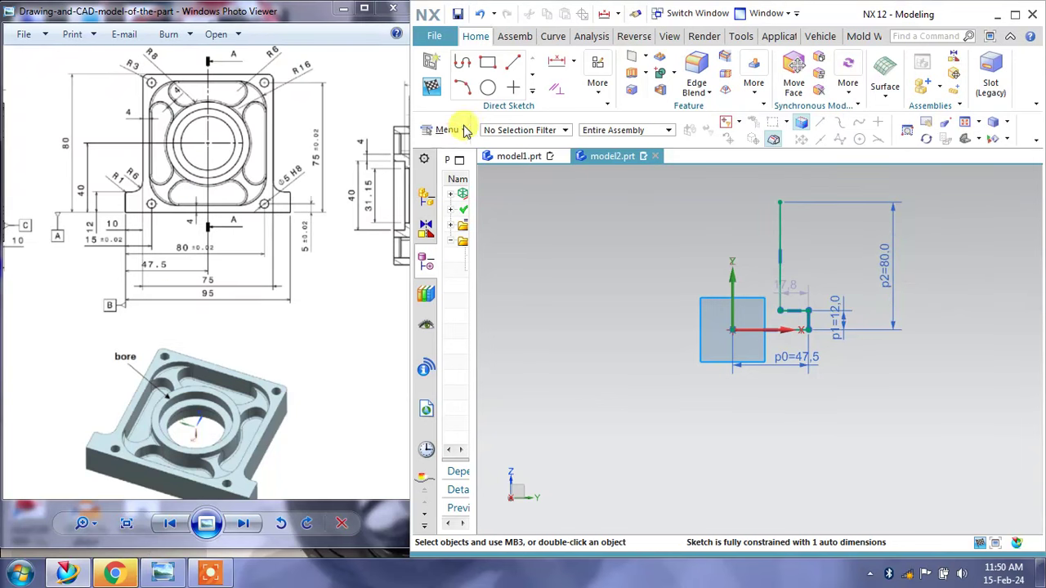
# Draw a line 80 up from the origin and a top line joining the tall line's top.
pyautogui.click(513, 63)
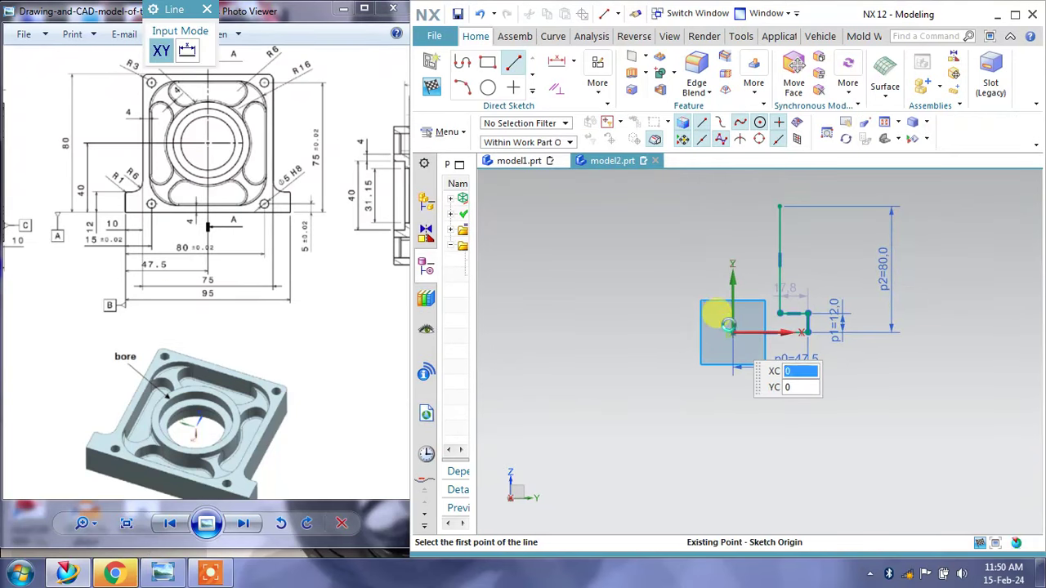
pyautogui.click(732, 362)
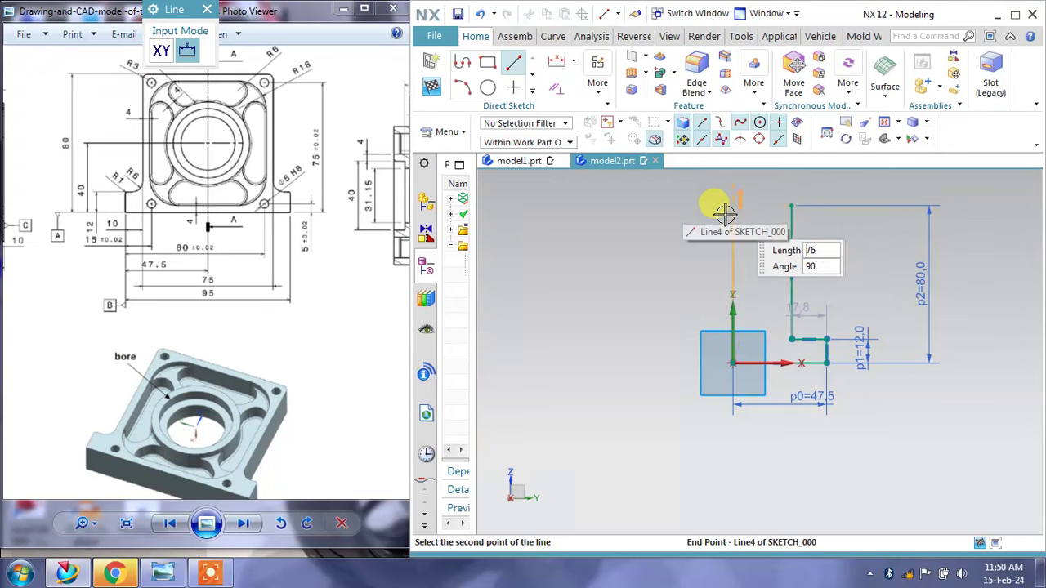
pyautogui.click(733, 202)
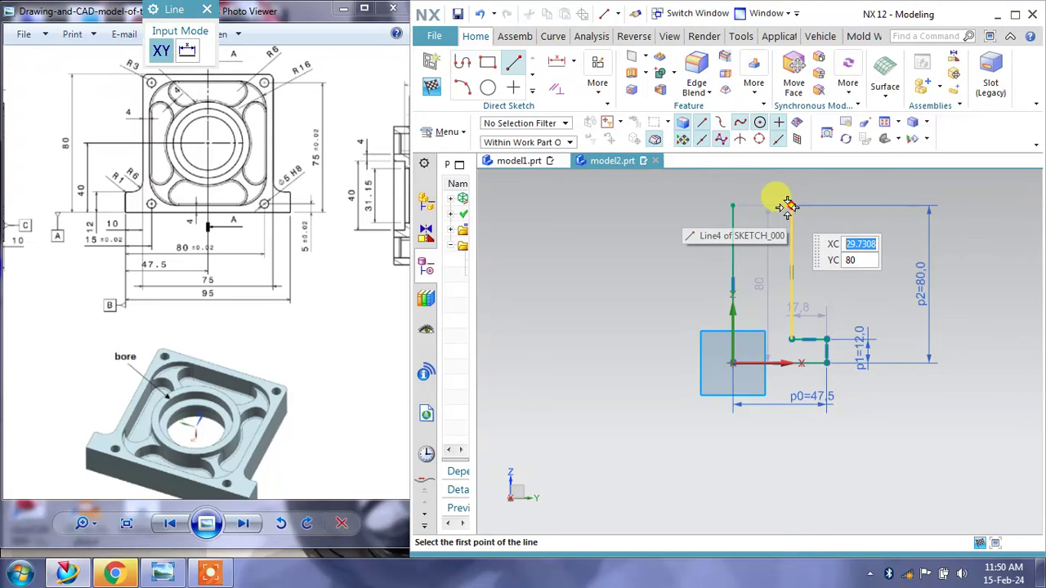
pyautogui.click(735, 203)
pyautogui.click(733, 203)
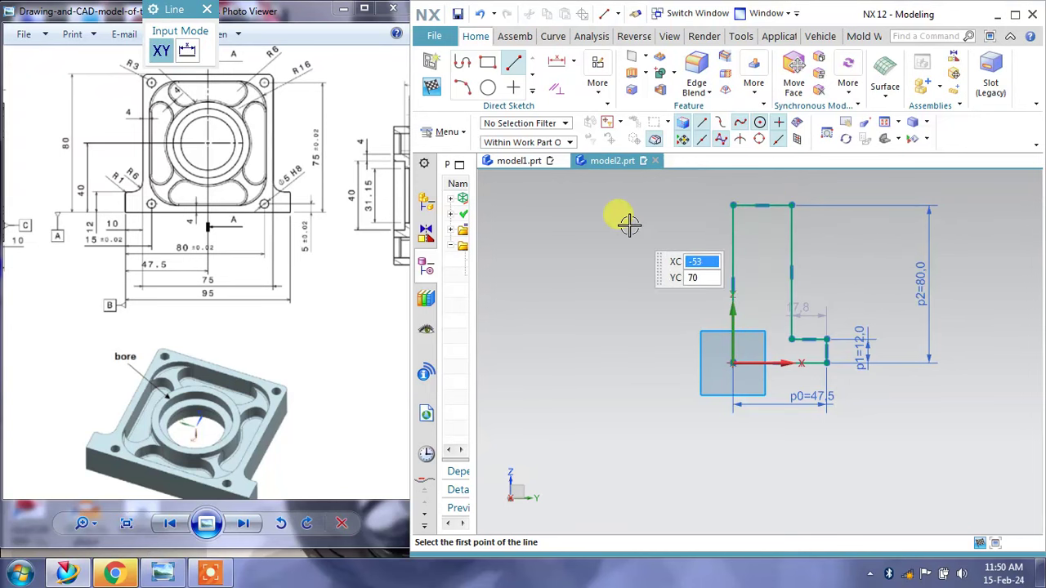
pyautogui.press('Escape')
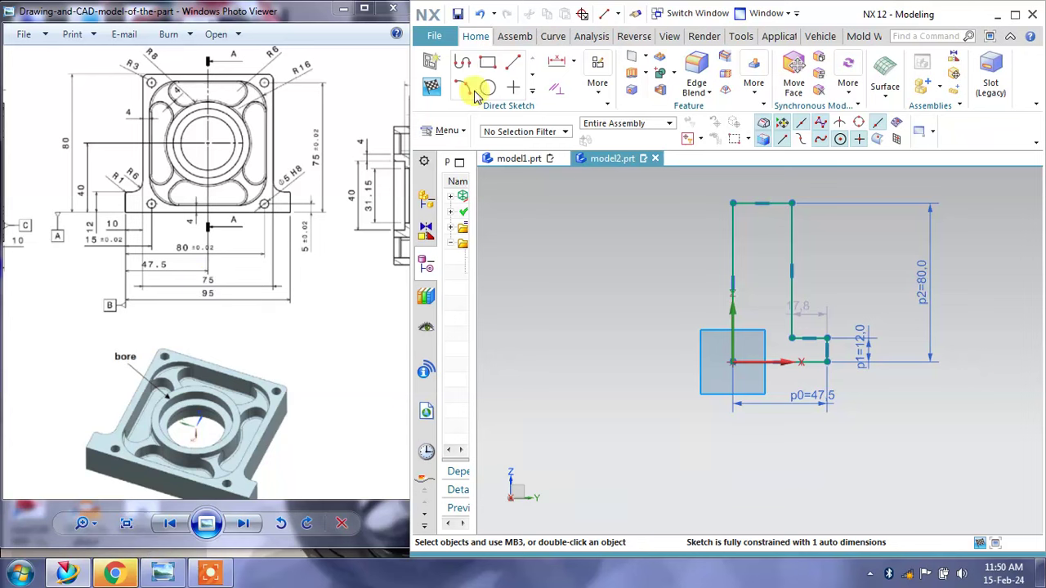
# Add a horizontal width dimension between the two vertical lines, placed below the profile.
pyautogui.click(573, 62)
pyautogui.click(576, 102)
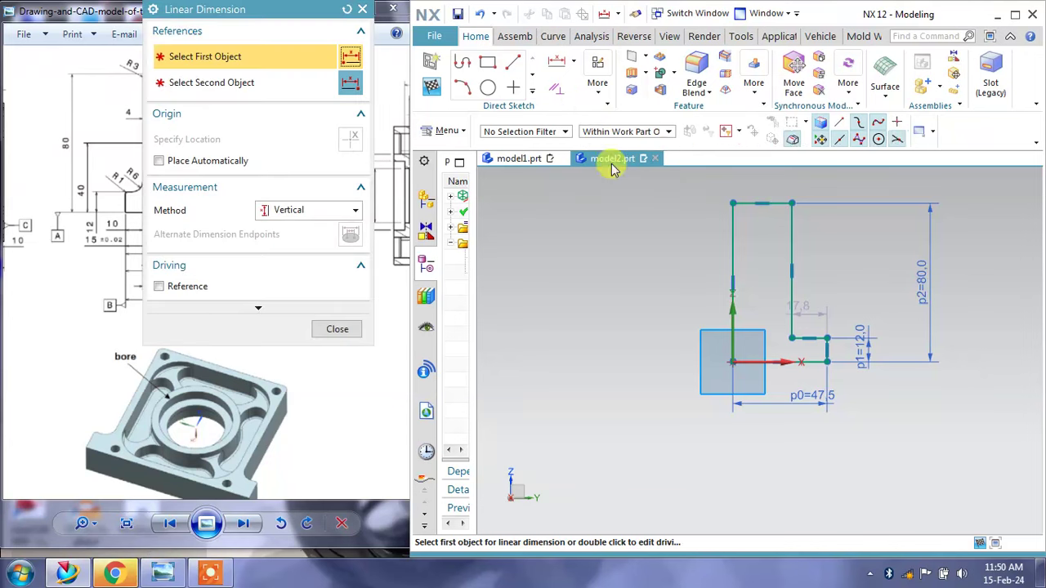
pyautogui.click(278, 210)
pyautogui.click(299, 245)
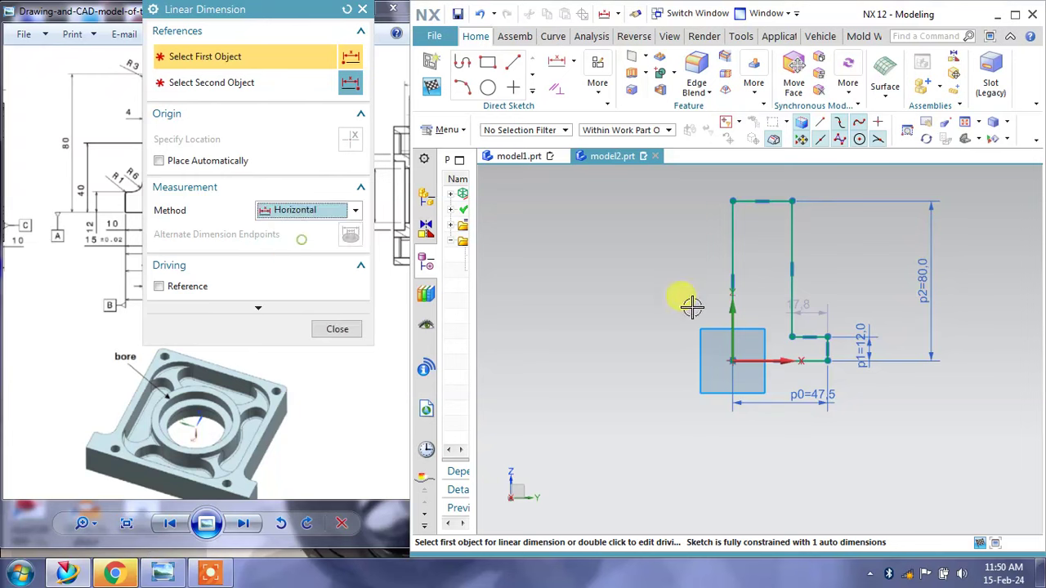
pyautogui.click(787, 340)
pyautogui.click(732, 363)
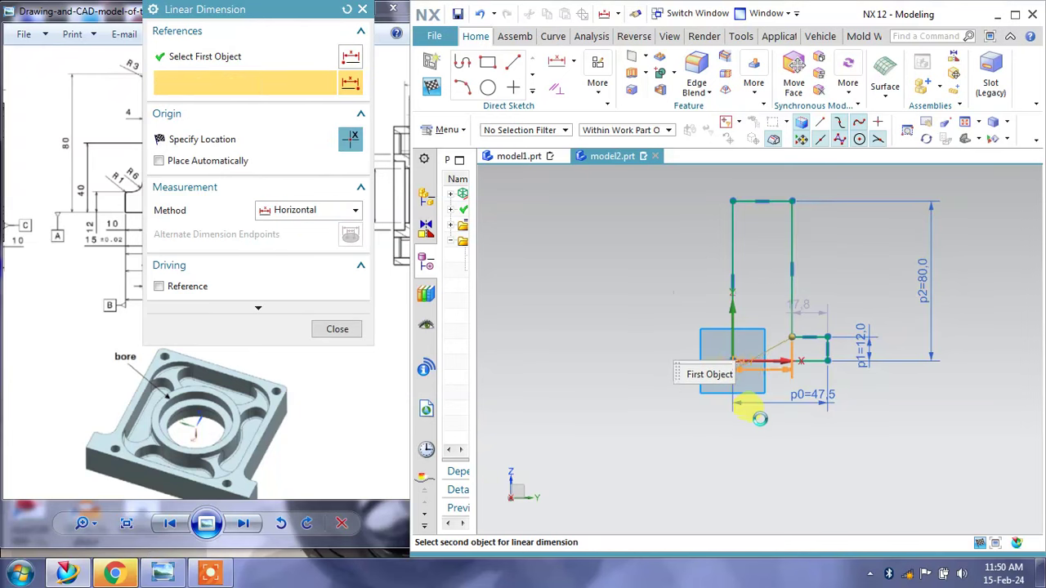
pyautogui.click(760, 421)
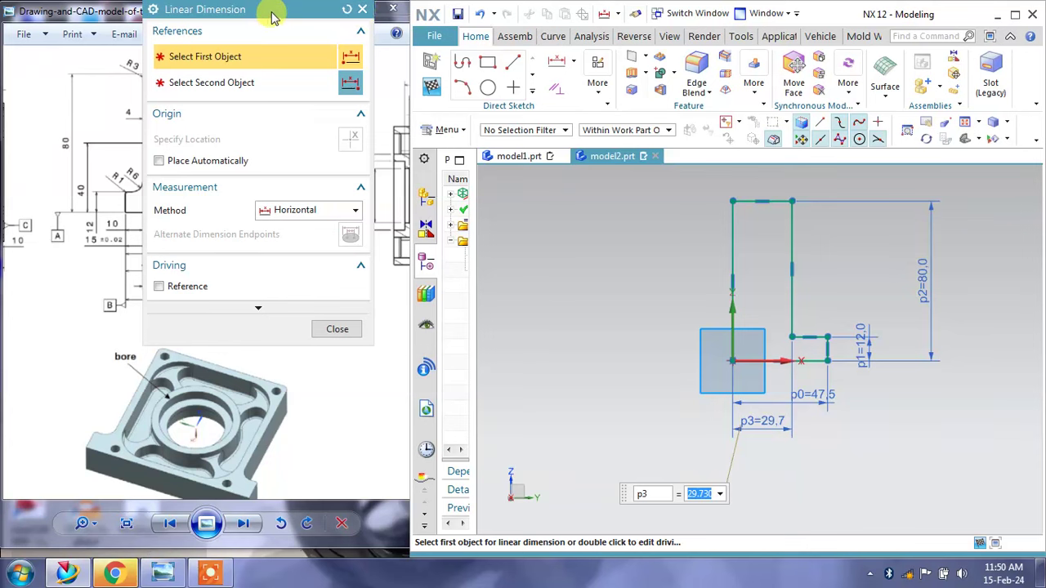
pyautogui.moveTo(271, 11); pyautogui.dragTo(439, 18)
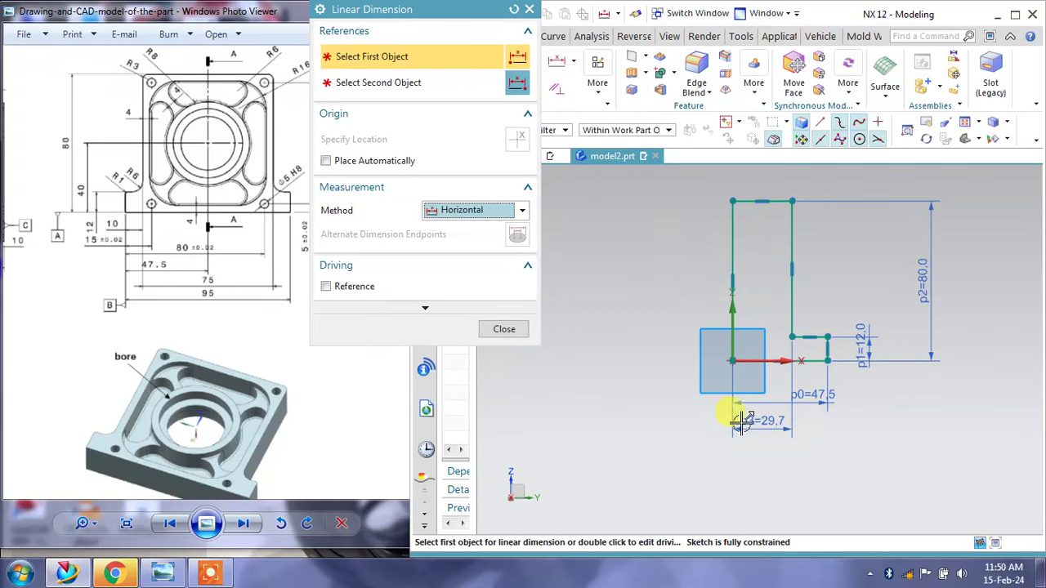
pyautogui.click(508, 330)
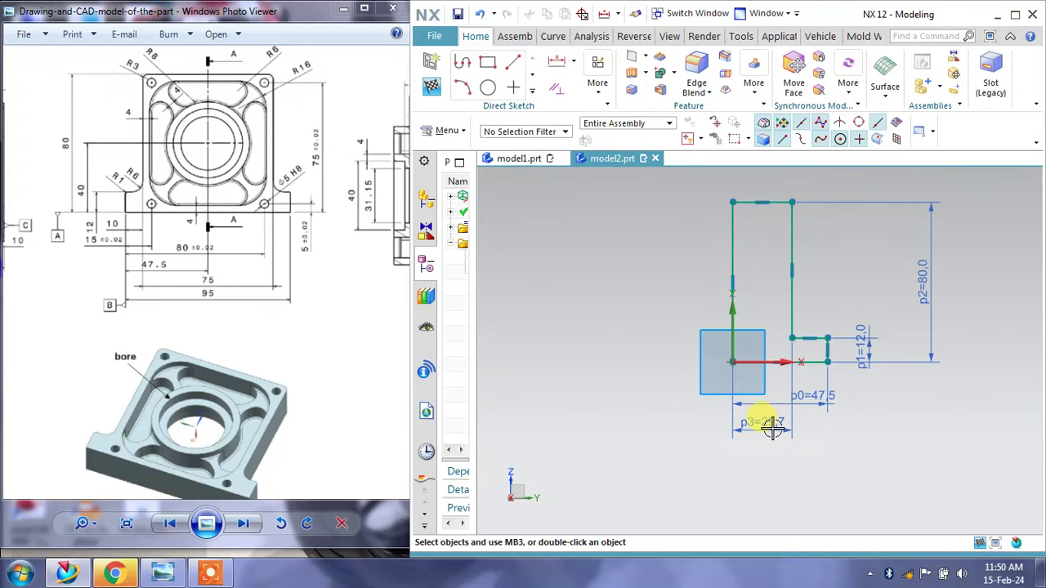
# Set p3 to 75/2 (37.5) and convert the origin line into a reference centreline.
pyautogui.doubleClick(772, 425)
pyautogui.write('75/2')
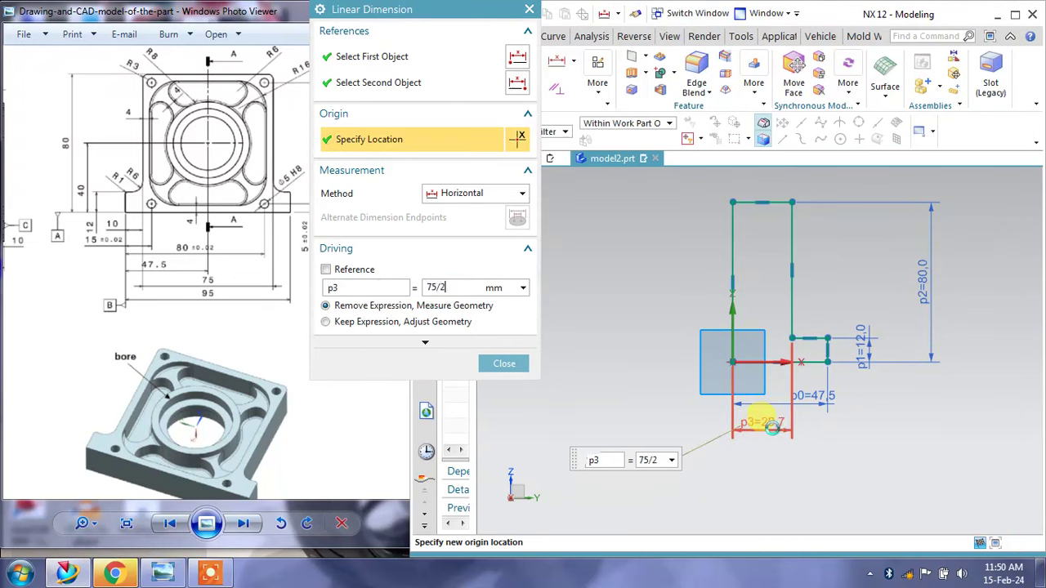
pyautogui.press('Return')
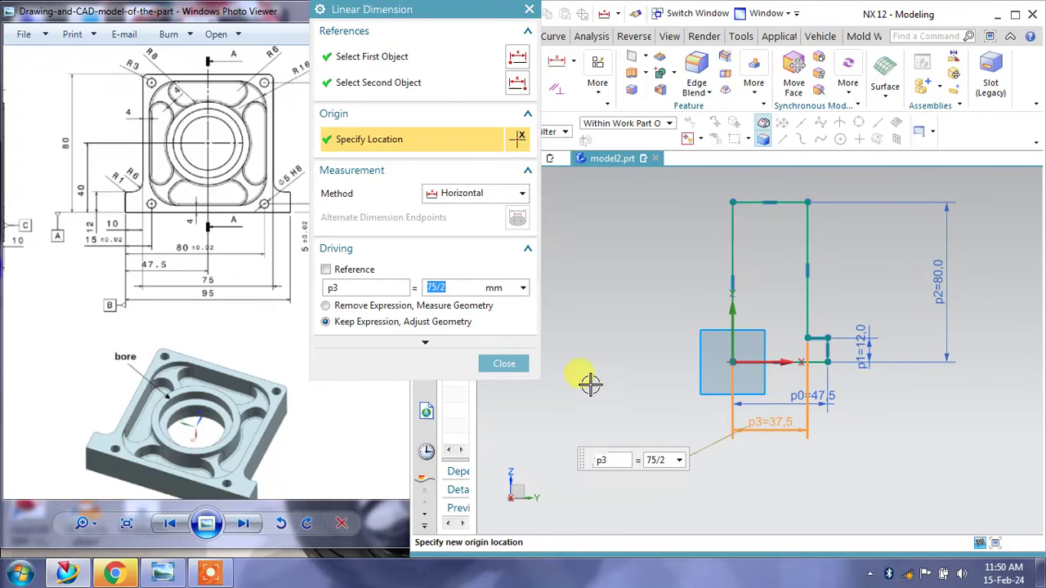
pyautogui.click(504, 365)
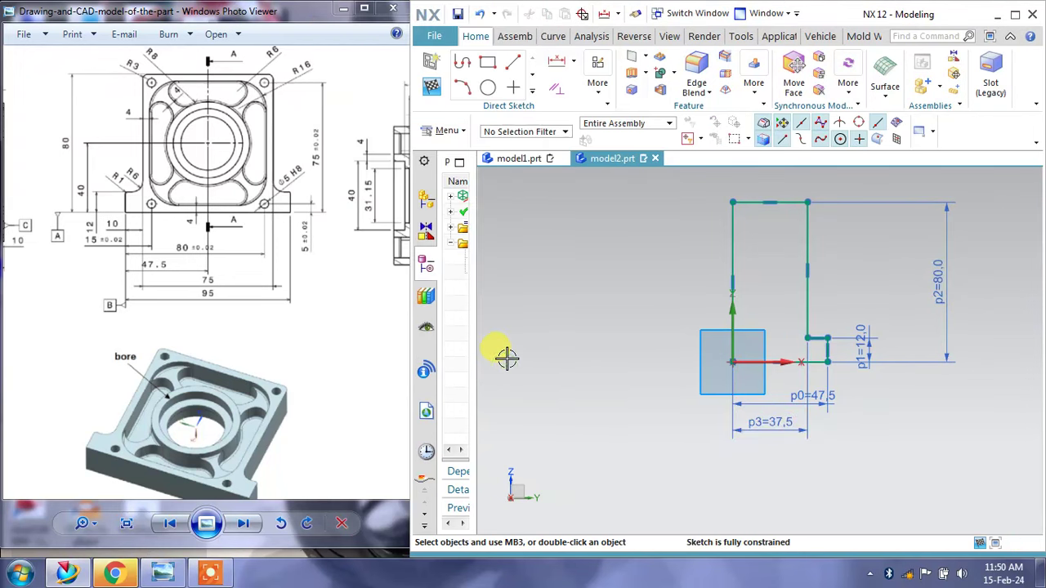
pyautogui.click(730, 234)
pyautogui.click(753, 262)
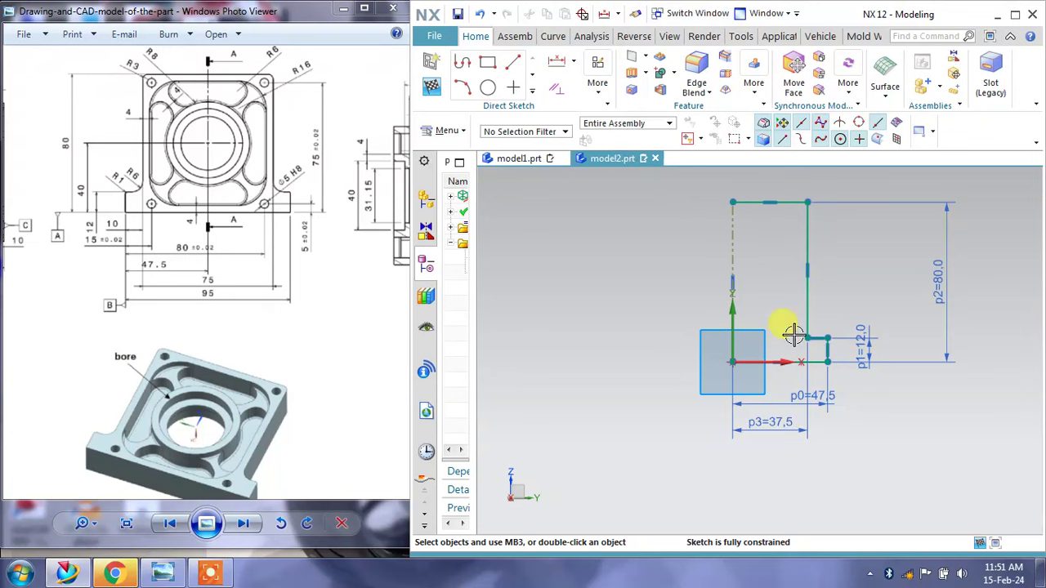
# Try Mirror Curve with a connected-curves selection, then cancel the attempt.
pyautogui.click(532, 93)
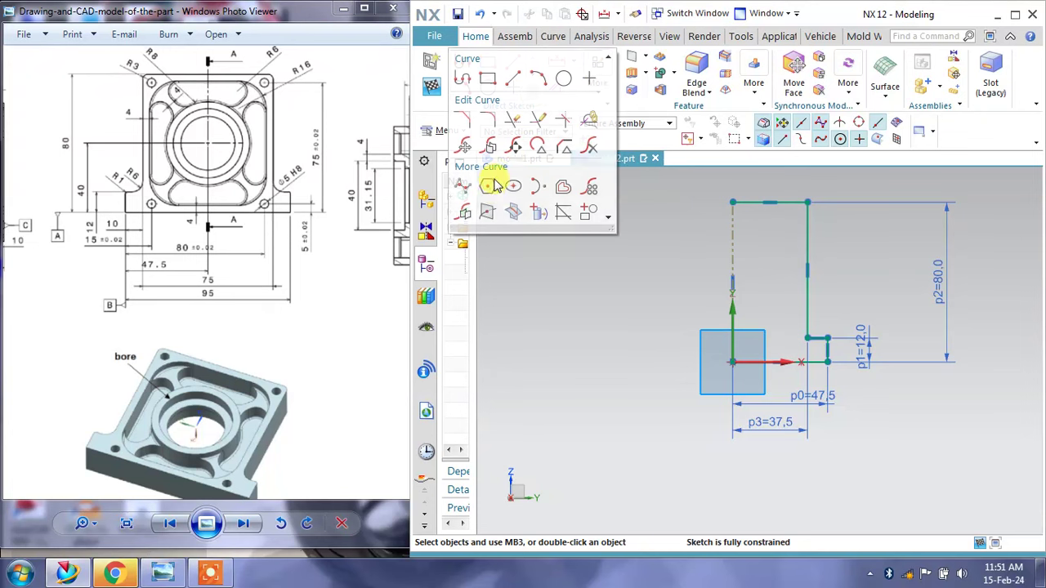
pyautogui.click(470, 215)
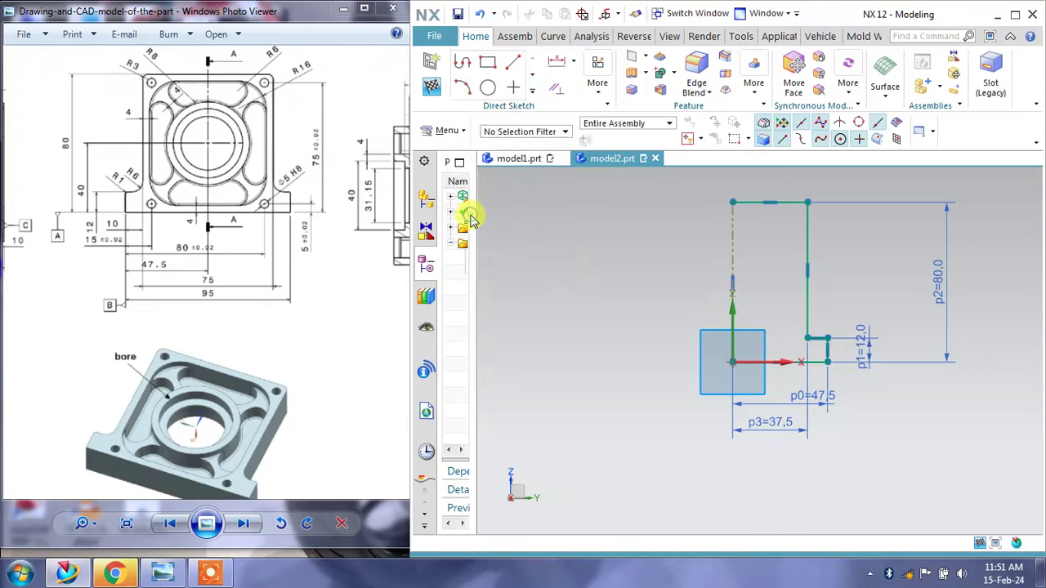
pyautogui.moveTo(458, 20); pyautogui.dragTo(325, 20)
pyautogui.click(490, 124)
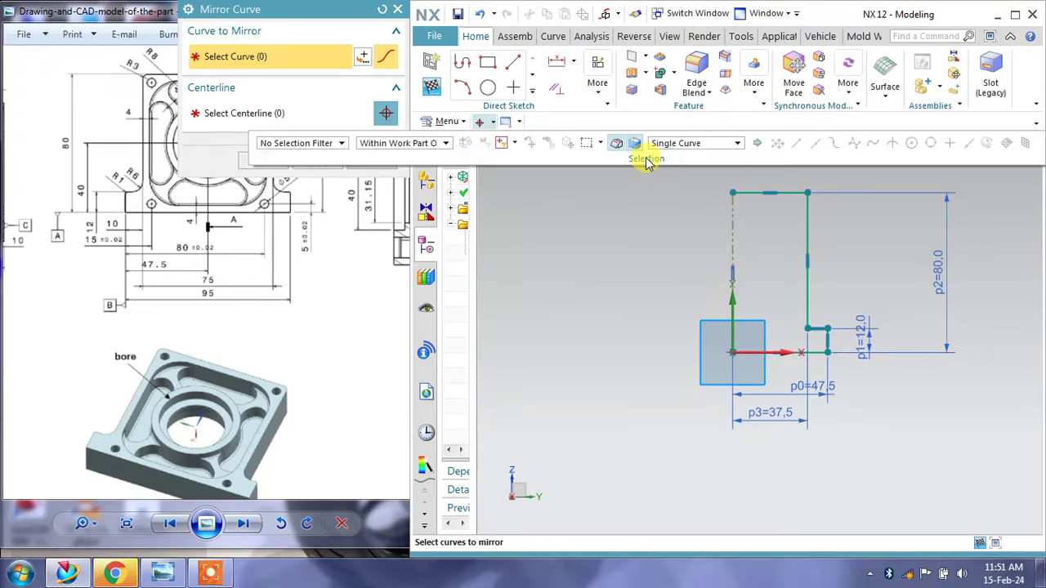
pyautogui.click(671, 145)
pyautogui.click(781, 155)
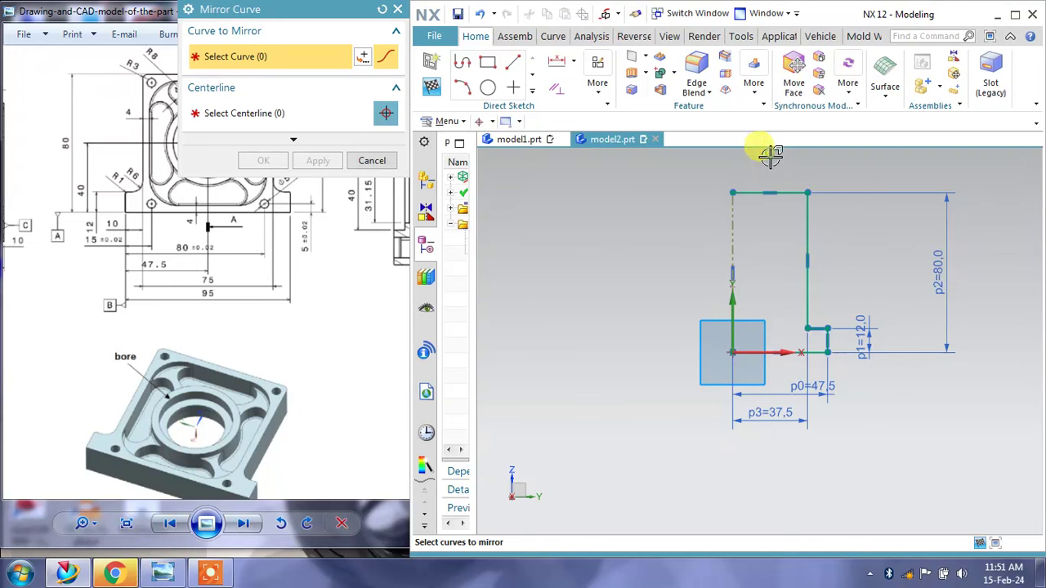
pyautogui.click(793, 191)
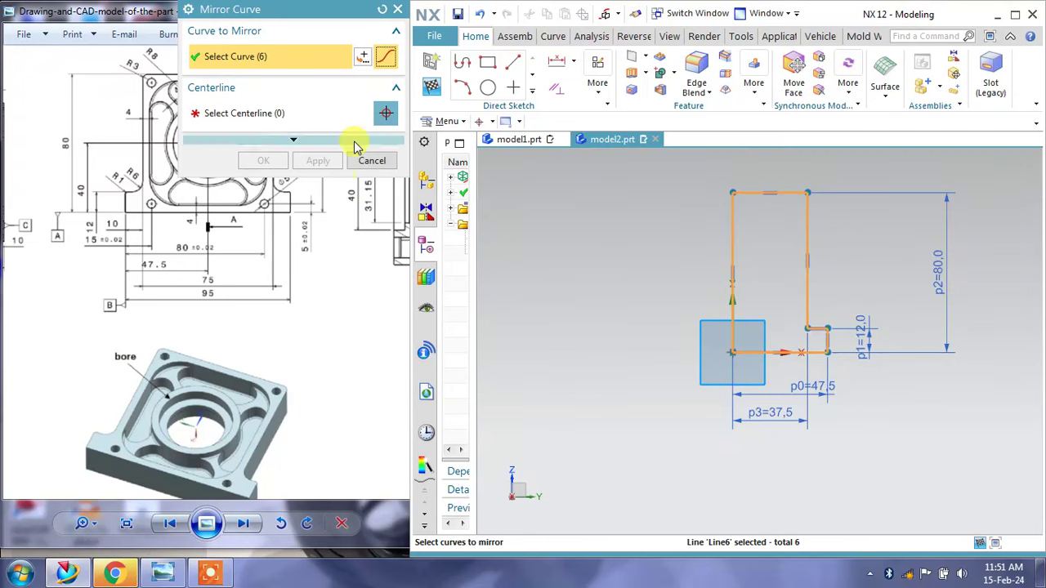
pyautogui.click(301, 118)
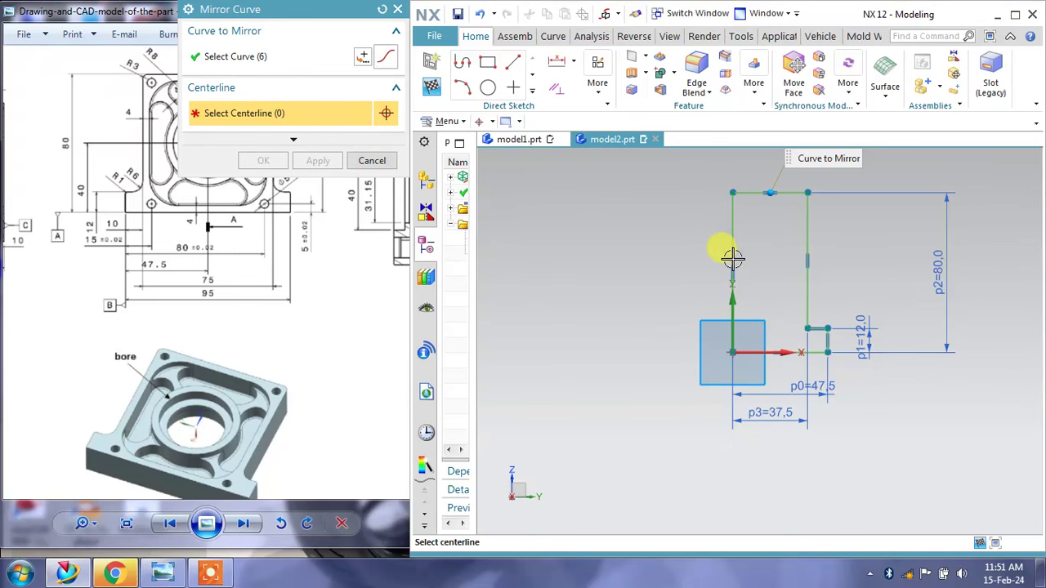
pyautogui.click(371, 160)
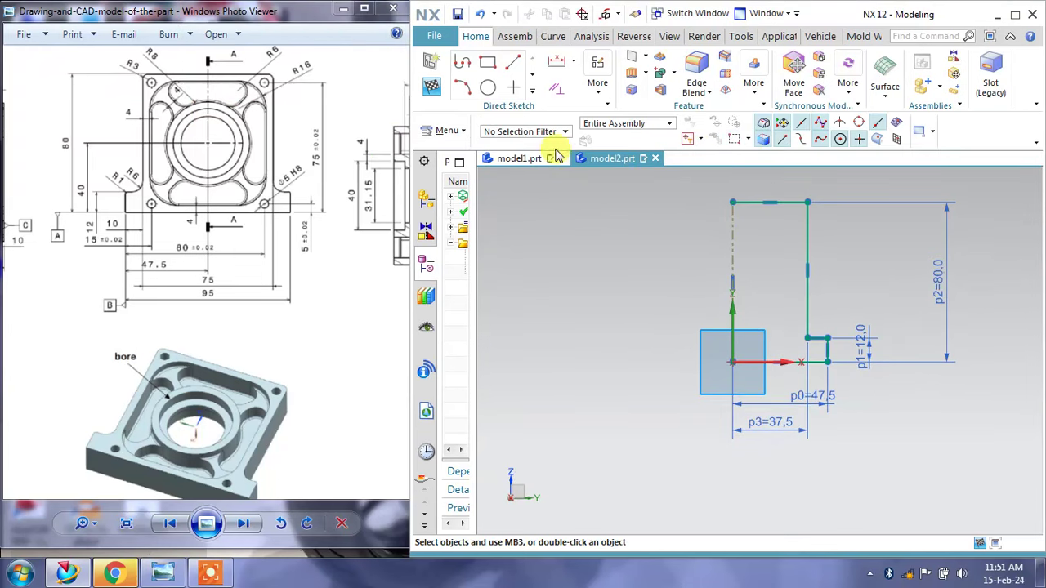
# Mirror the top, right vertical, two step lines and bottom line across the dashed centreline.
pyautogui.click(606, 15)
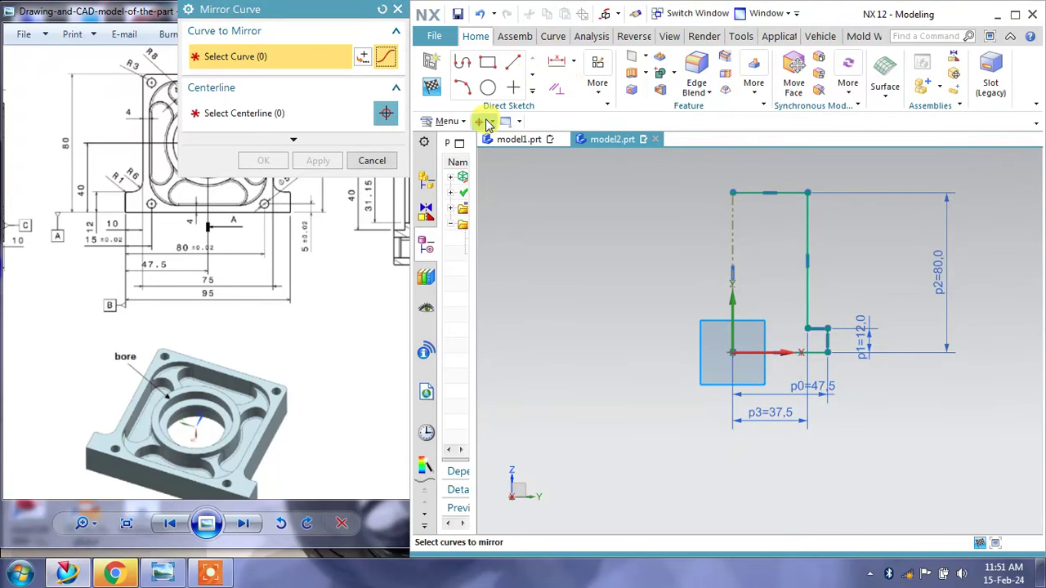
pyautogui.moveTo(507, 122)
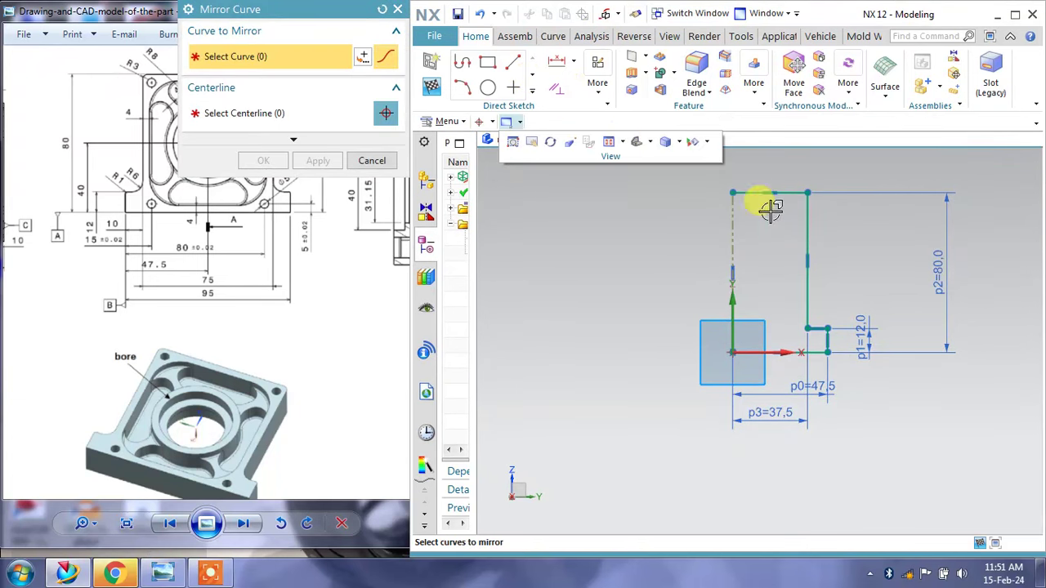
pyautogui.click(793, 194)
pyautogui.click(807, 301)
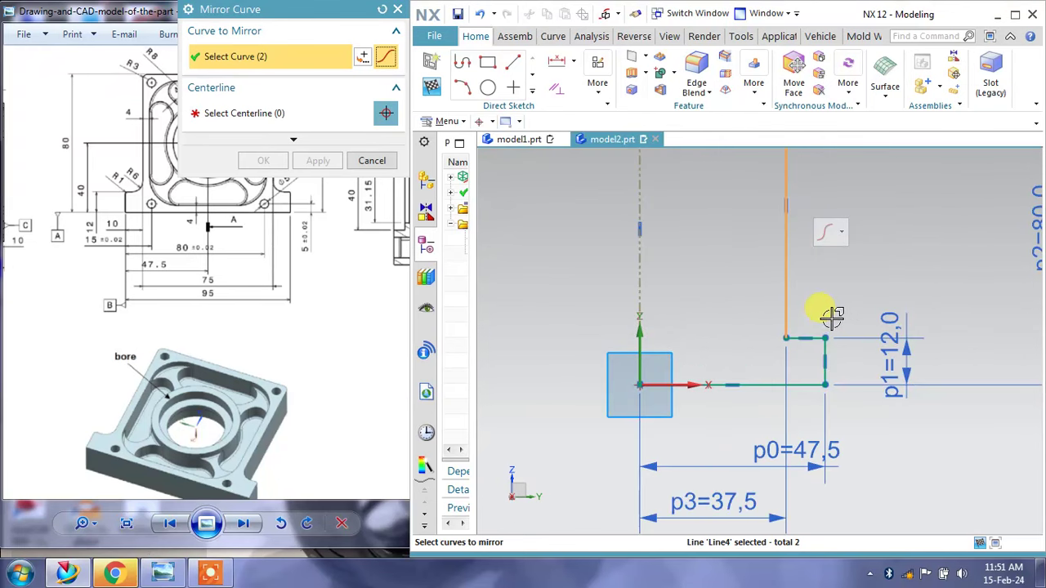
pyautogui.scroll(-3, 822, 310)
pyautogui.click(817, 337)
pyautogui.click(824, 353)
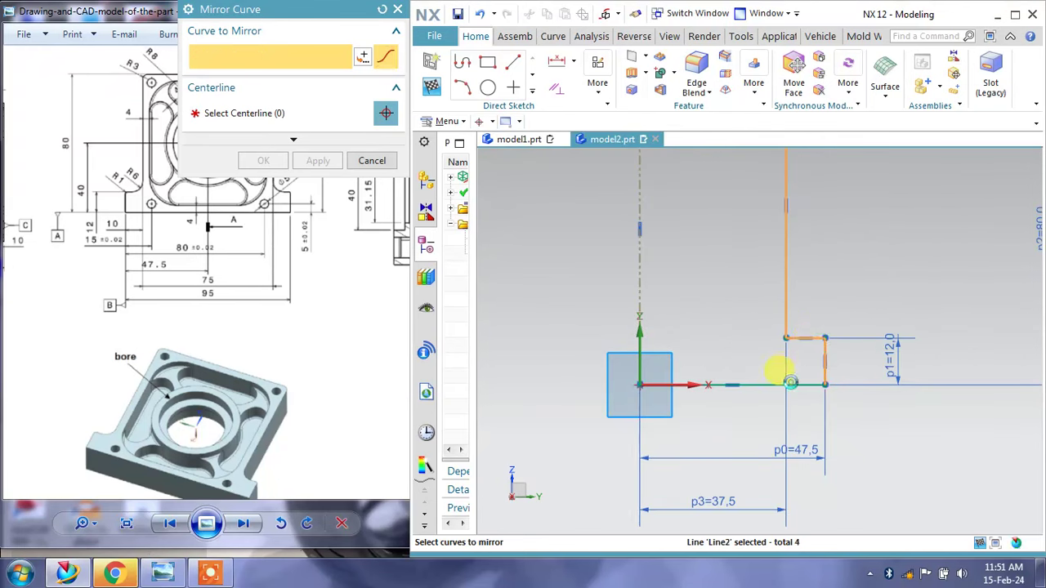
pyautogui.click(789, 382)
pyautogui.scroll(3, 790, 359)
pyautogui.click(301, 113)
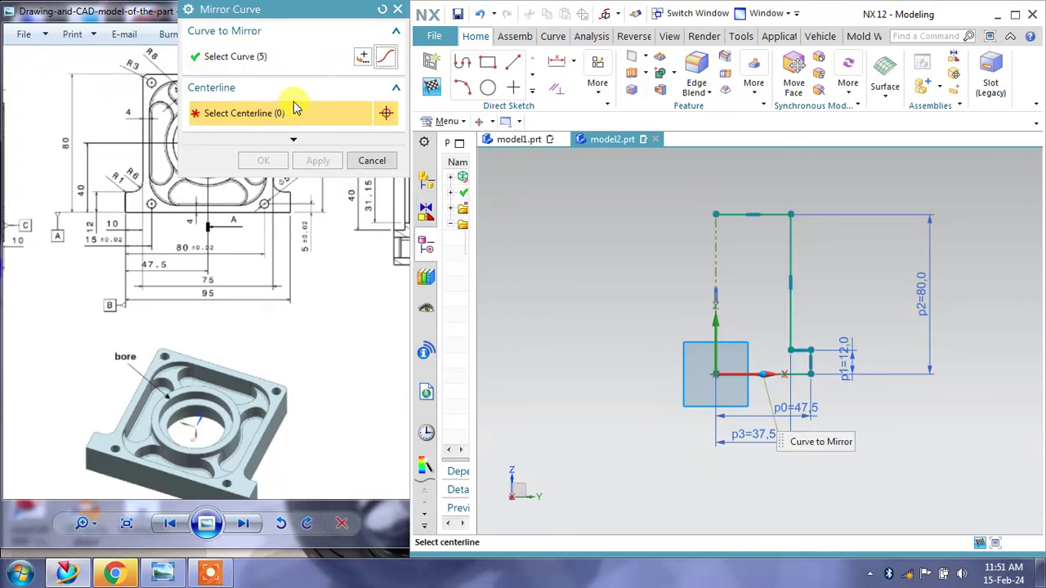
pyautogui.click(716, 254)
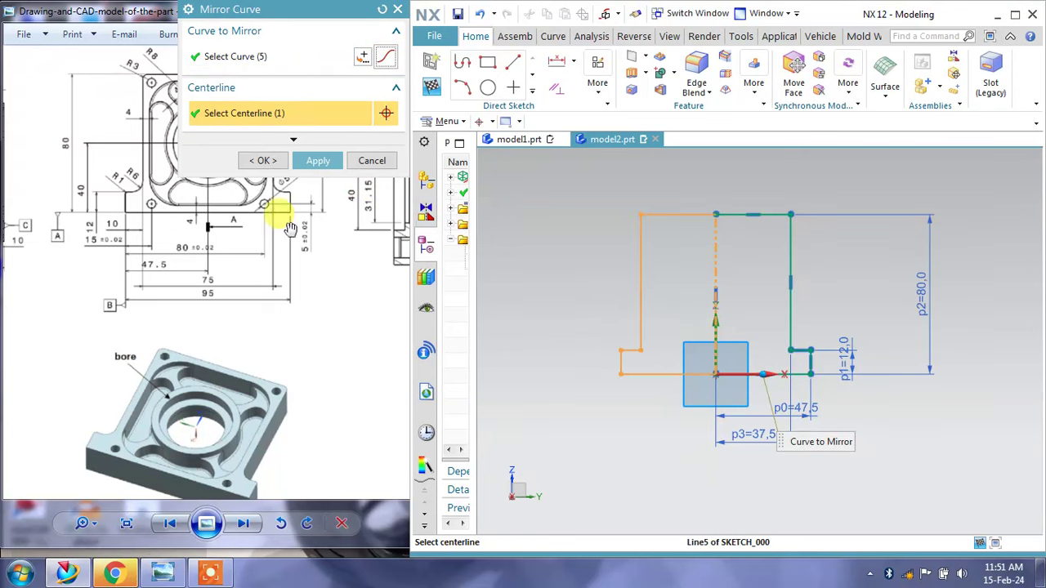
pyautogui.click(317, 161)
pyautogui.click(365, 161)
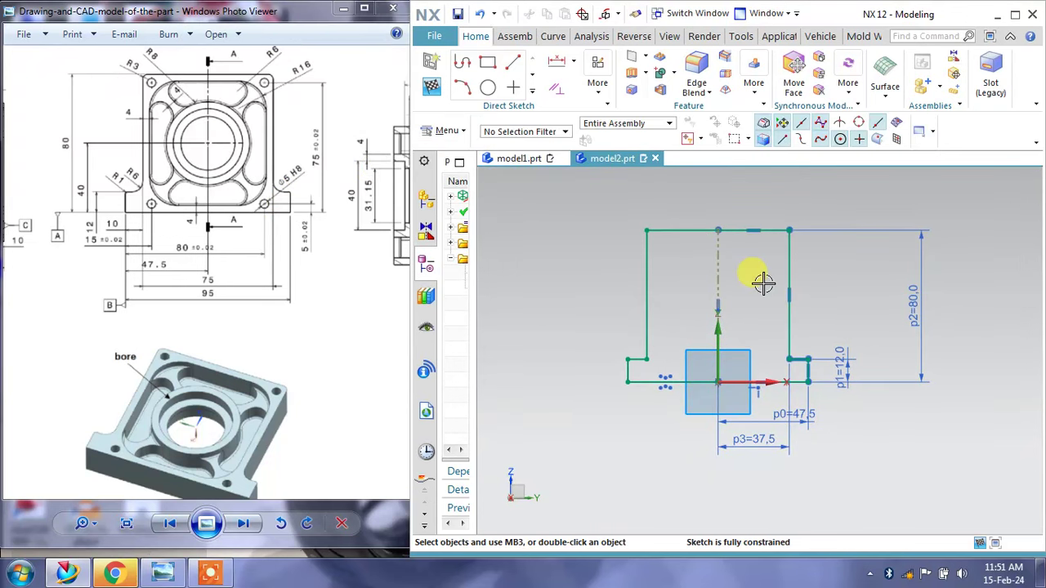
# Finish the sketch and extrude the closed plate profile to an 18 mm deep solid.
pyautogui.click(431, 90)
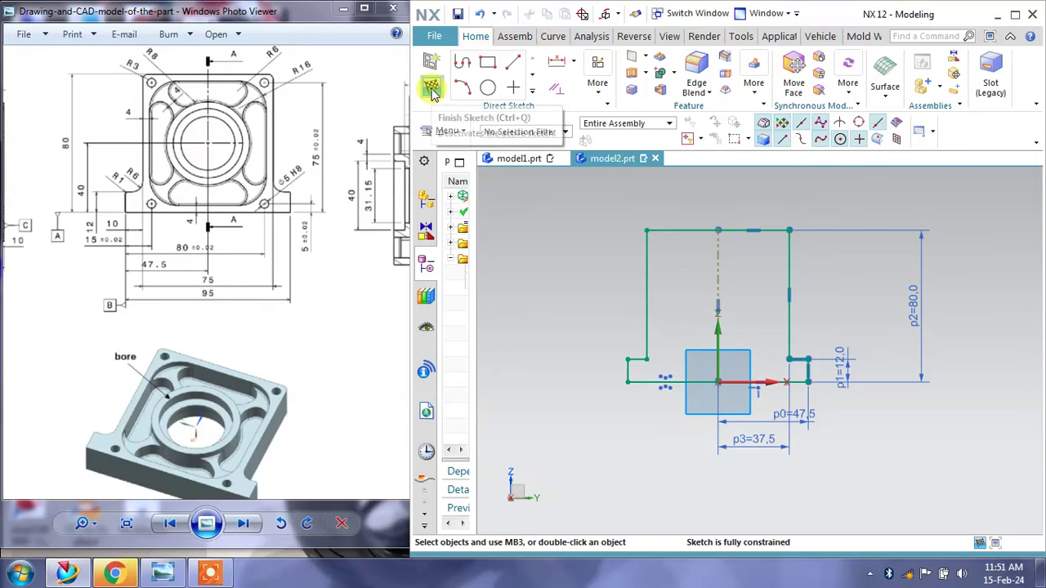
pyautogui.moveTo(219, 282); pyautogui.dragTo(317, 290)
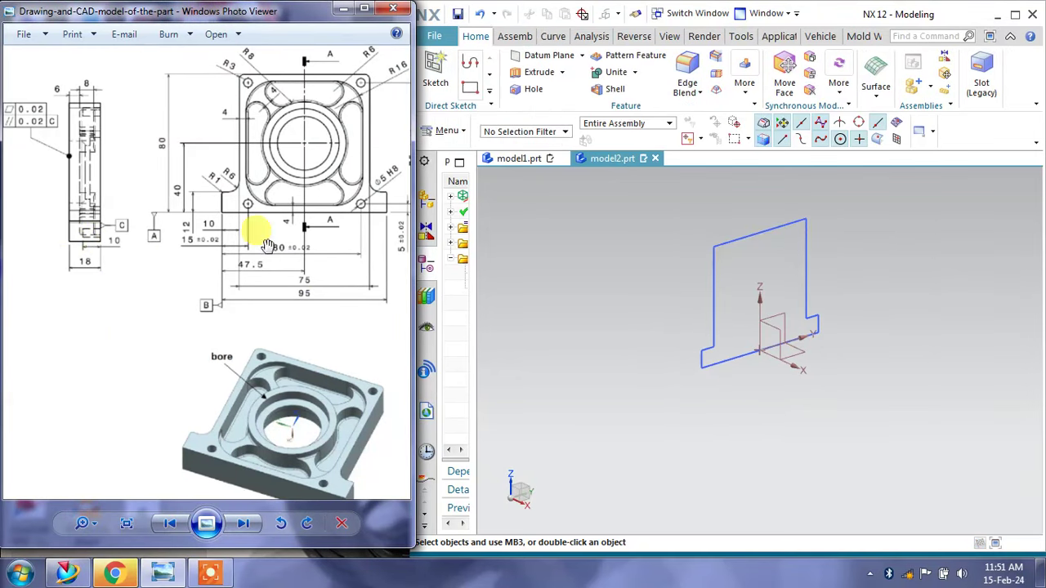
pyautogui.click(537, 72)
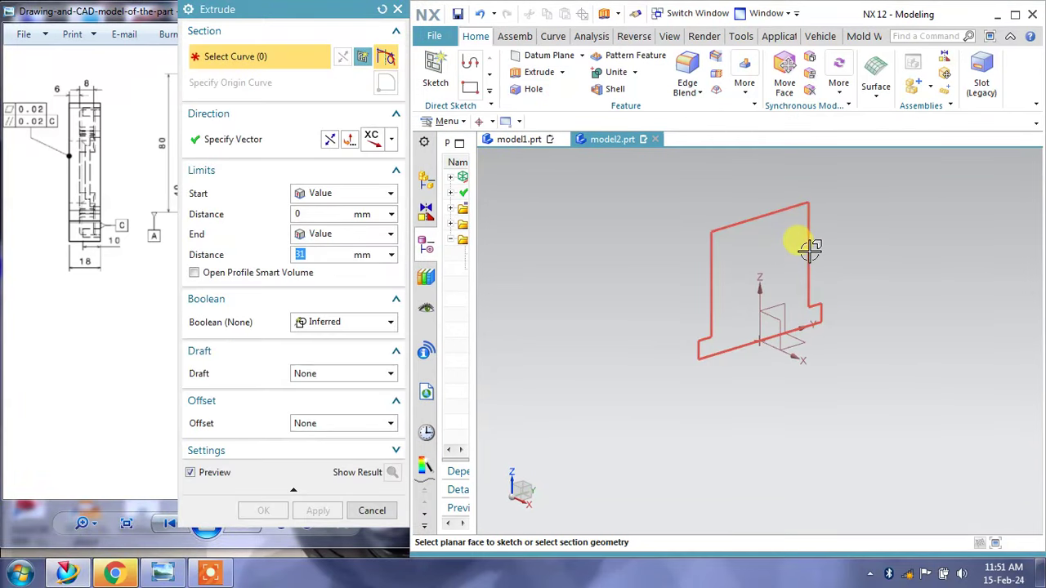
pyautogui.click(809, 250)
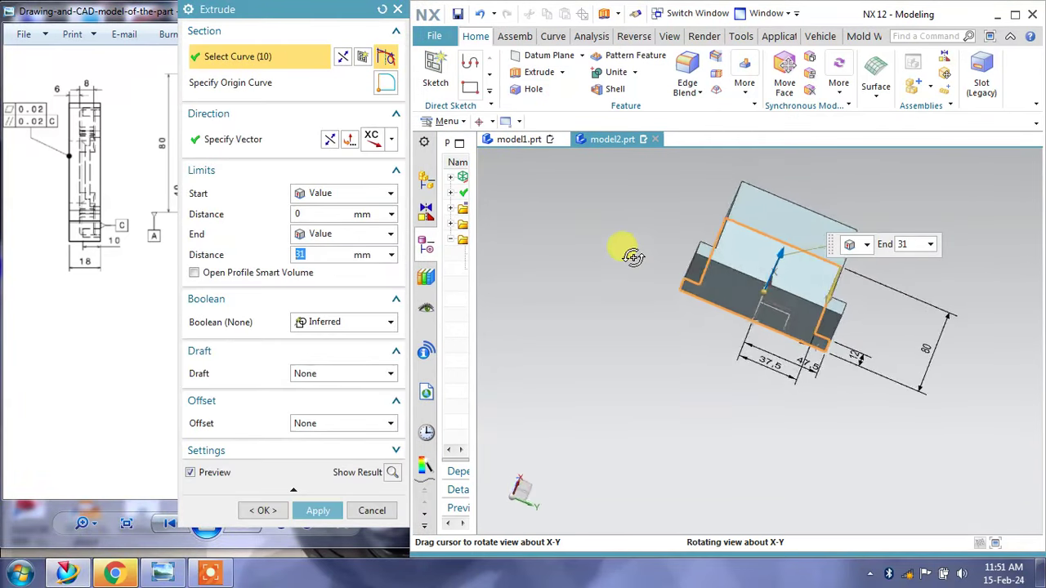
pyautogui.moveTo(660, 308); pyautogui.dragTo(607, 249, button='middle')
pyautogui.write('1')
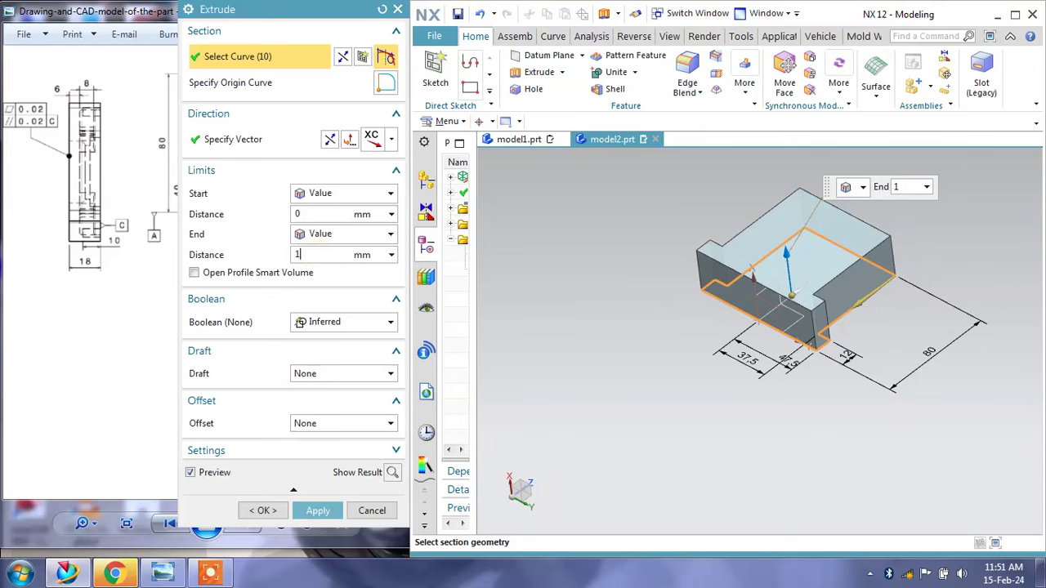
pyautogui.write('8')
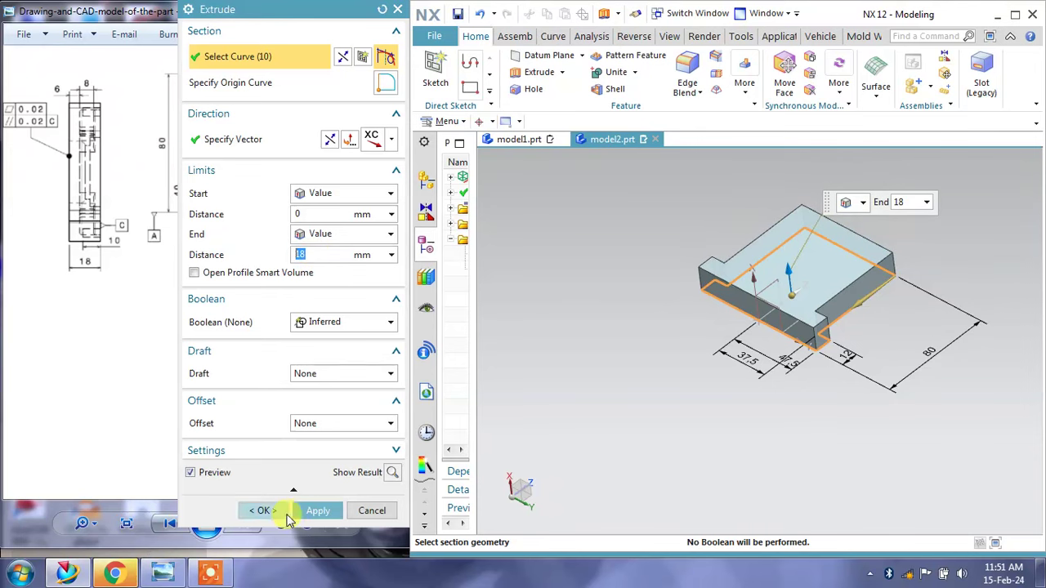
pyautogui.click(308, 514)
pyautogui.click(374, 513)
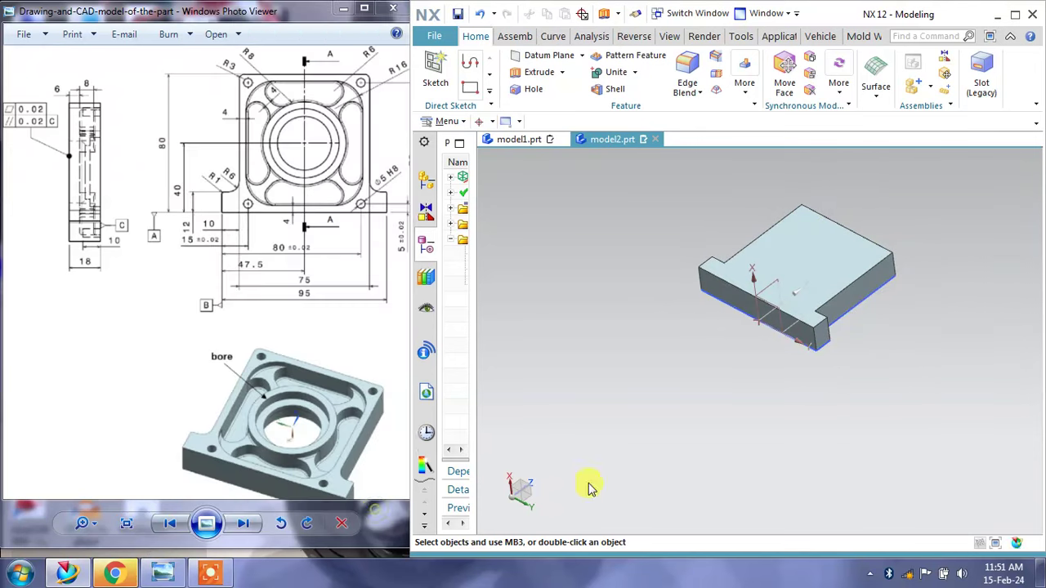
pyautogui.click(864, 320)
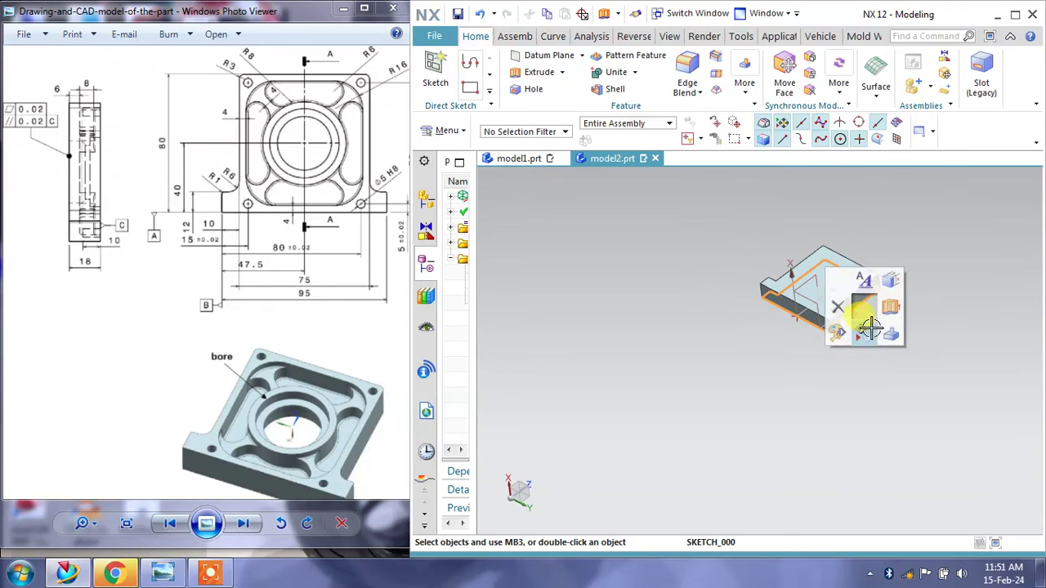
pyautogui.scroll(3, 865, 270)
pyautogui.scroll(3, 864, 269)
pyautogui.moveTo(865, 270)
pyautogui.mouseDown(button='middle')
pyautogui.moveTo(912, 300)
pyautogui.moveTo(894, 287)
pyautogui.mouseUp(button='middle')
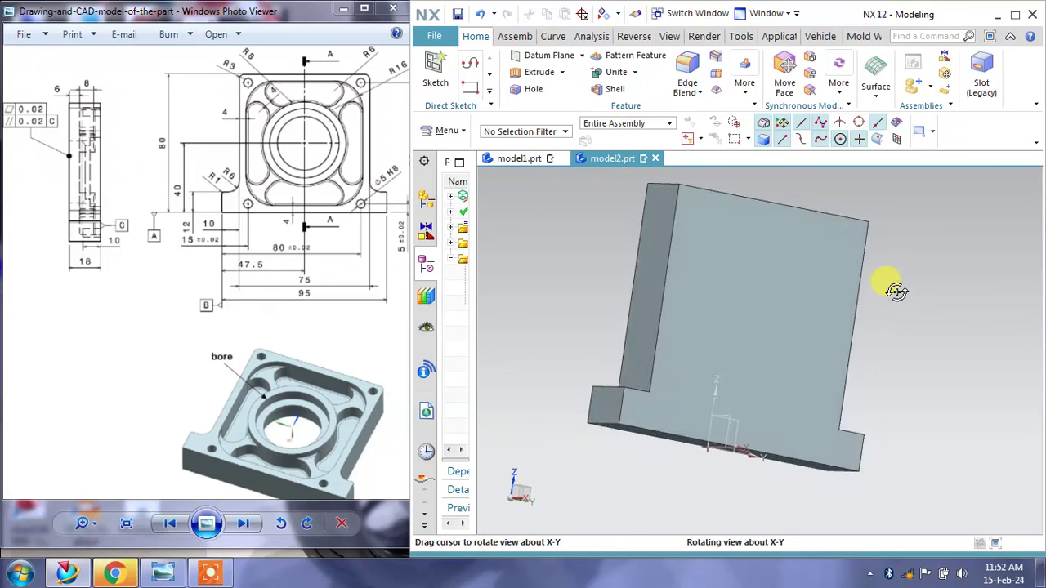
pyautogui.click(226, 294)
pyautogui.scroll(1, 288, 393)
pyautogui.scroll(-1, 288, 394)
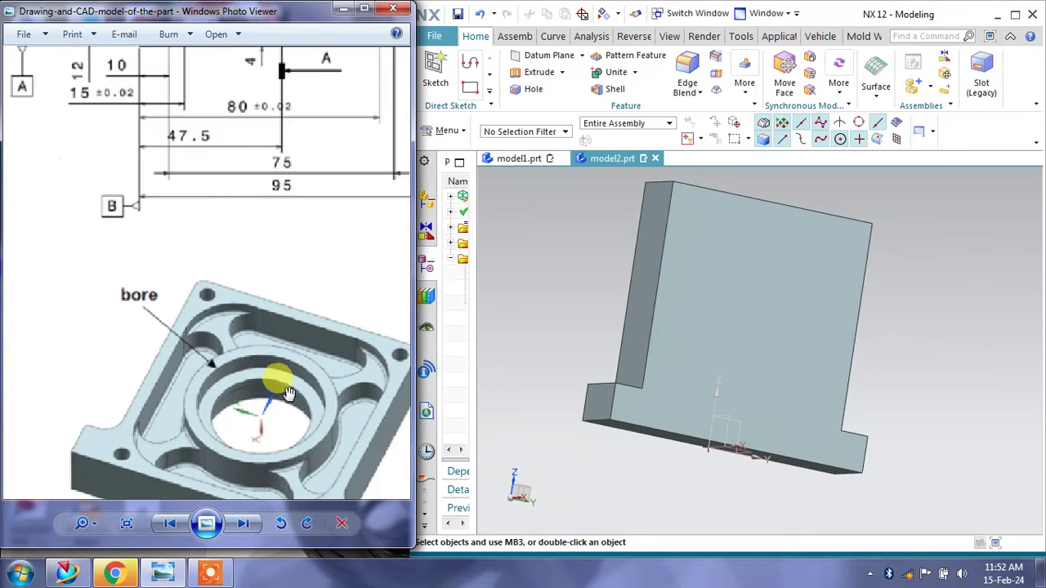
pyautogui.scroll(-1, 275, 373)
pyautogui.scroll(-1, 252, 362)
pyautogui.scroll(2, 333, 121)
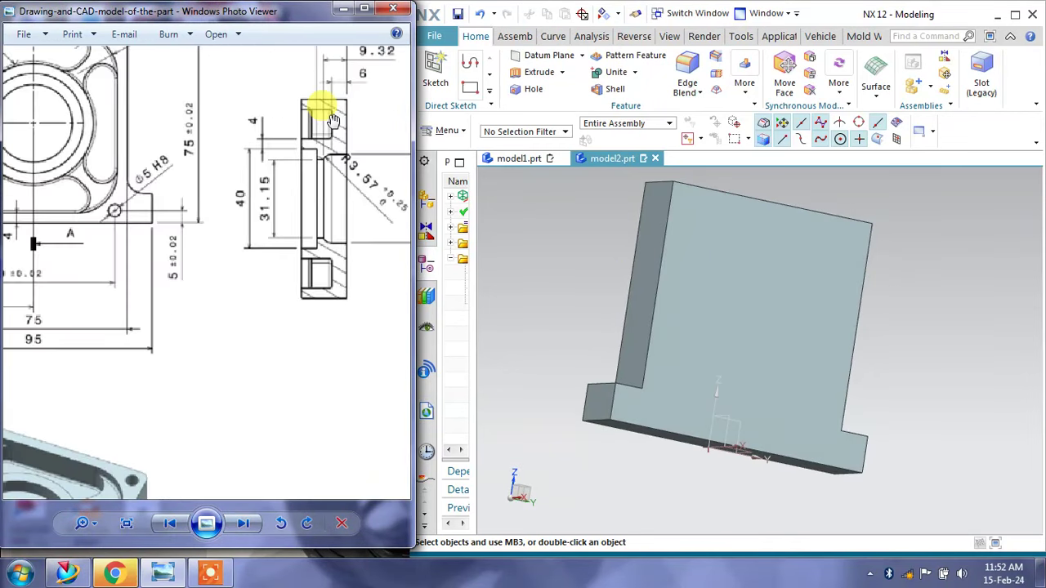
pyautogui.scroll(1, 319, 147)
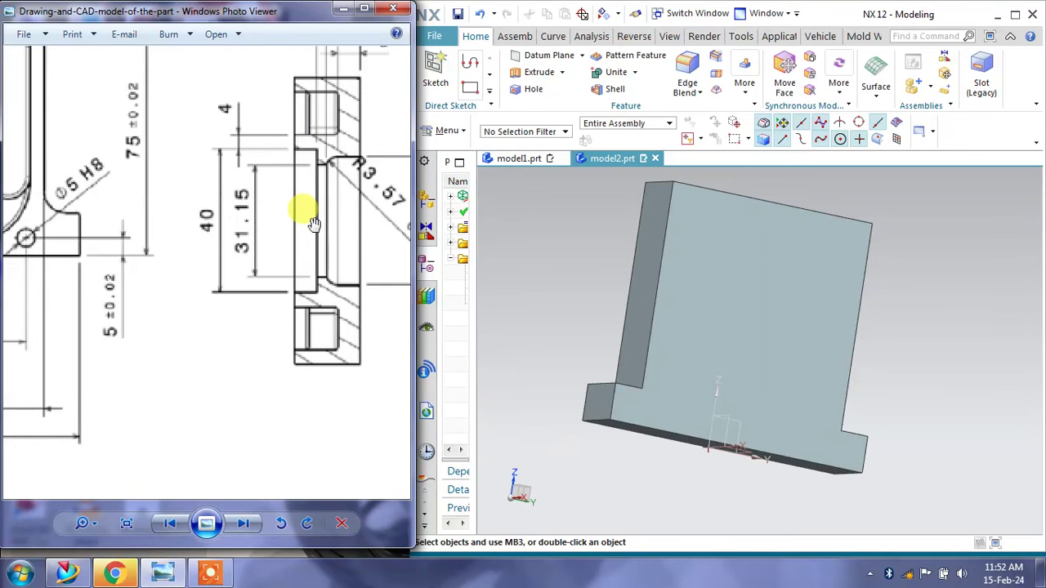
pyautogui.moveTo(303, 210); pyautogui.dragTo(259, 280)
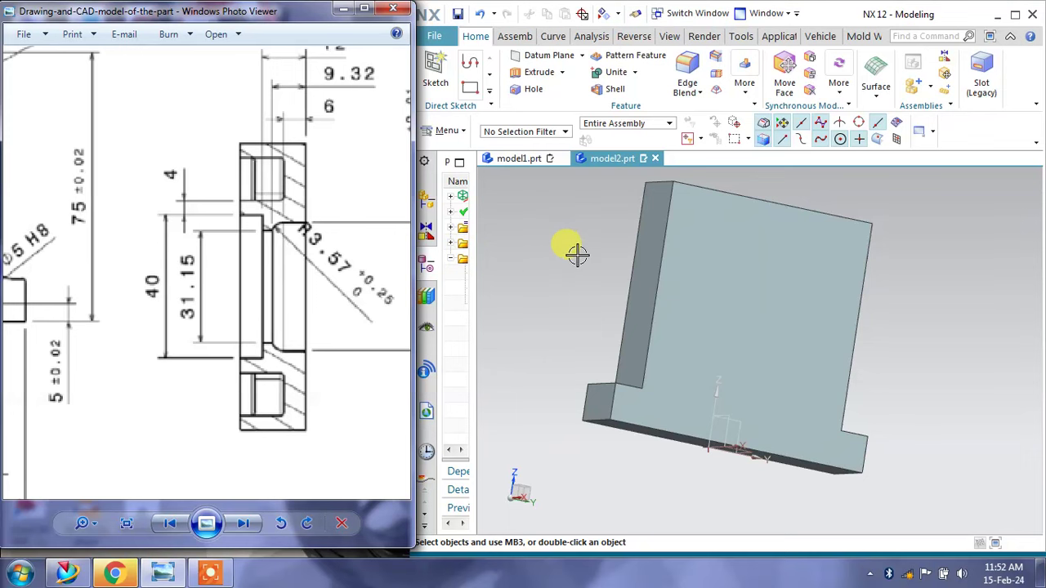
pyautogui.scroll(-2, 203, 347)
pyautogui.scroll(-2, 299, 315)
pyautogui.scroll(-1, 245, 296)
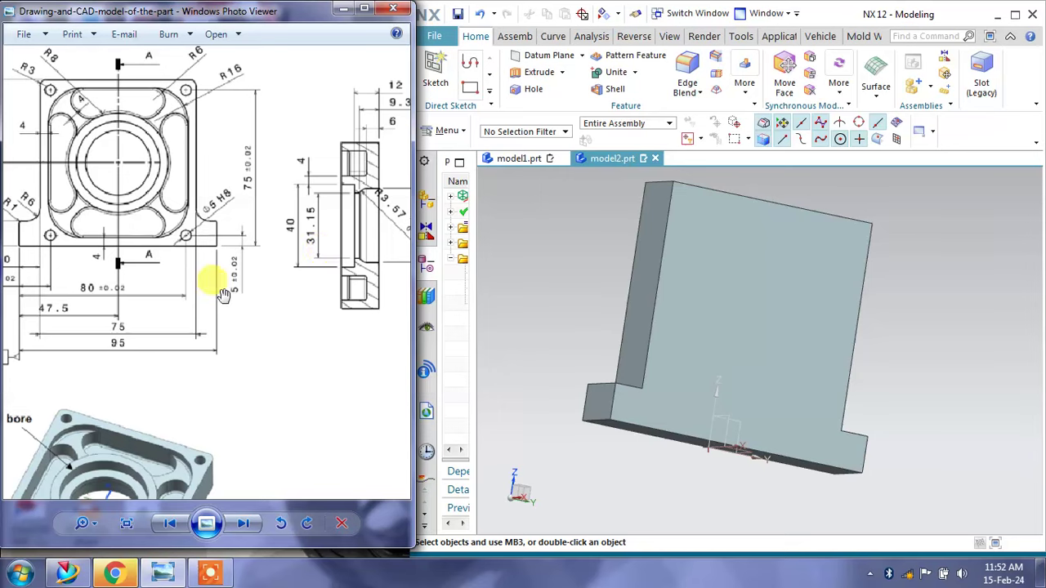
pyautogui.moveTo(98, 233); pyautogui.dragTo(152, 275)
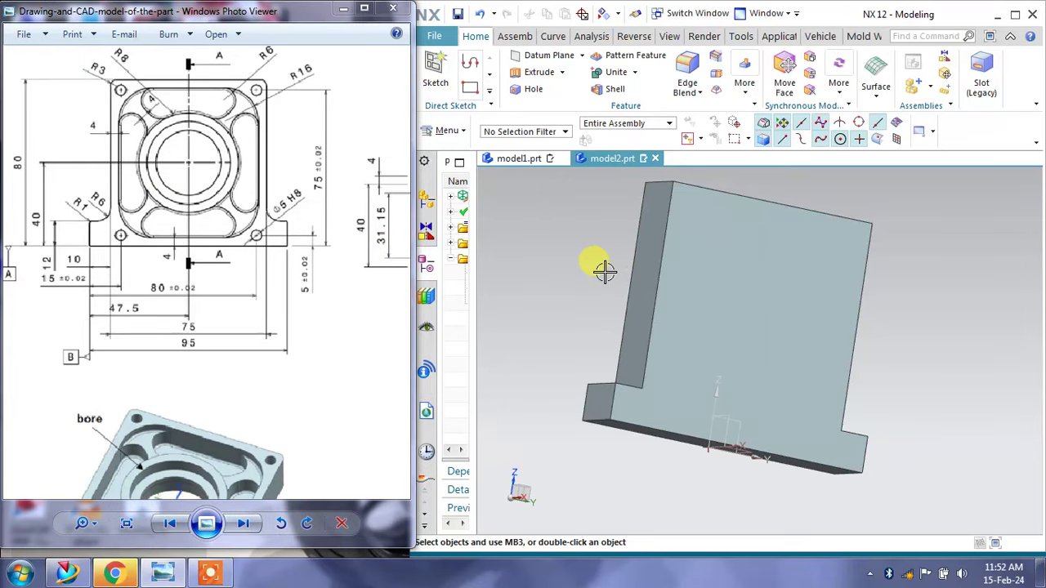
pyautogui.moveTo(605, 270); pyautogui.dragTo(621, 292, button='middle')
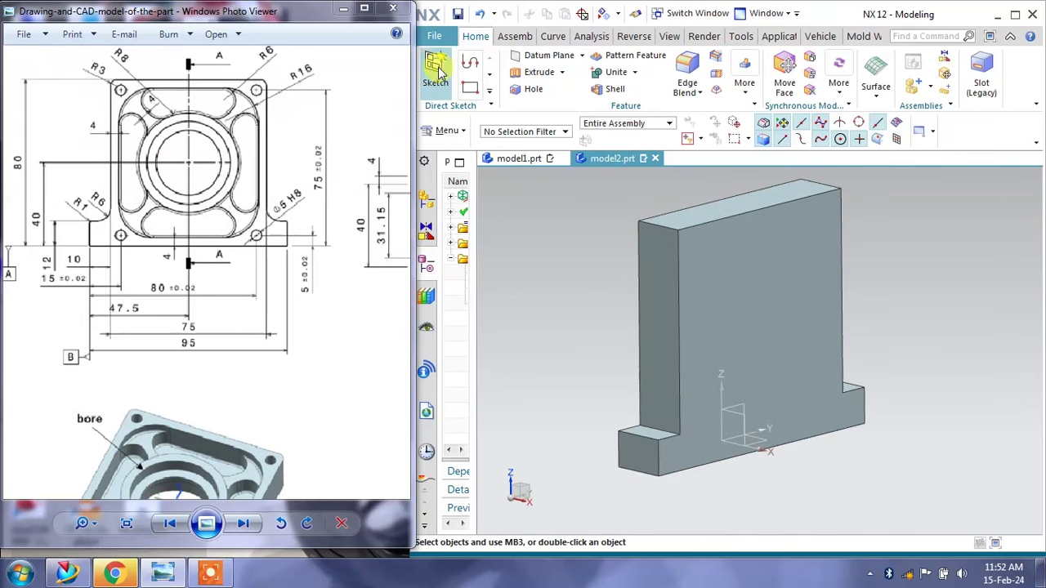
# Start a sketch on the XZ datum plane and draw a line across the block's width.
pyautogui.click(436, 73)
pyautogui.click(735, 417)
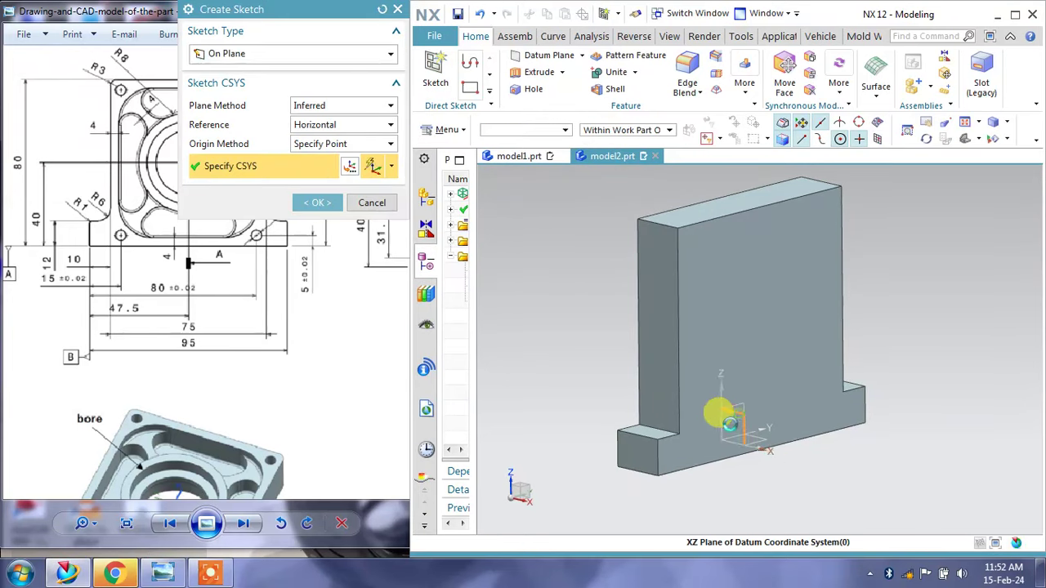
pyautogui.click(312, 203)
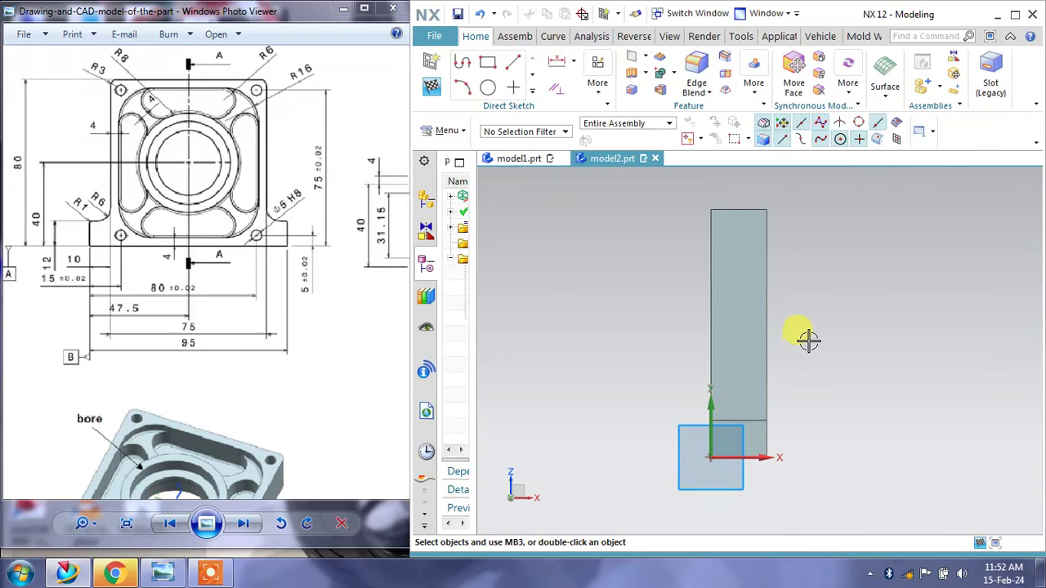
pyautogui.click(512, 63)
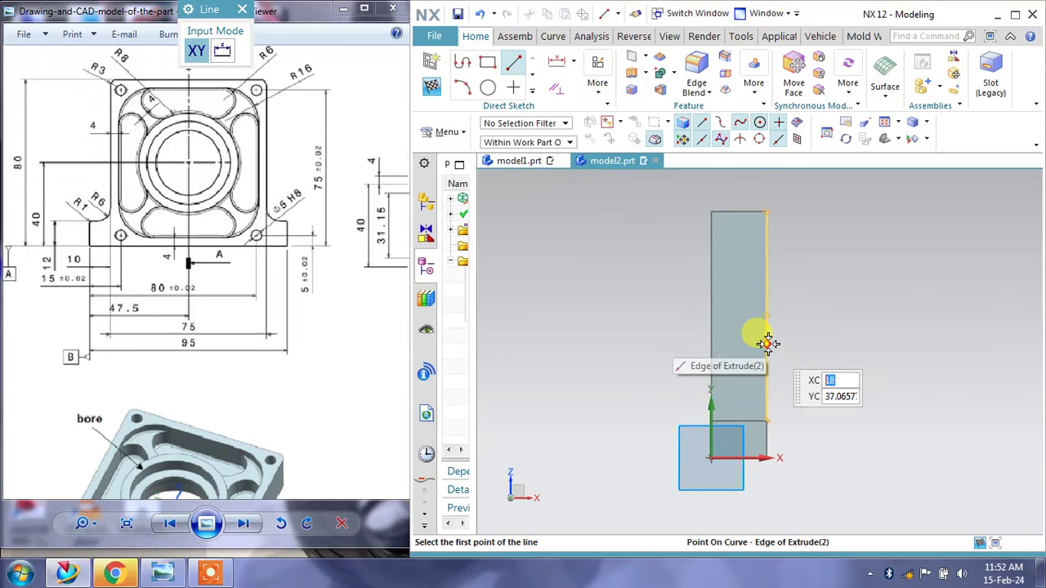
pyautogui.click(768, 343)
pyautogui.click(711, 344)
pyautogui.press('Escape')
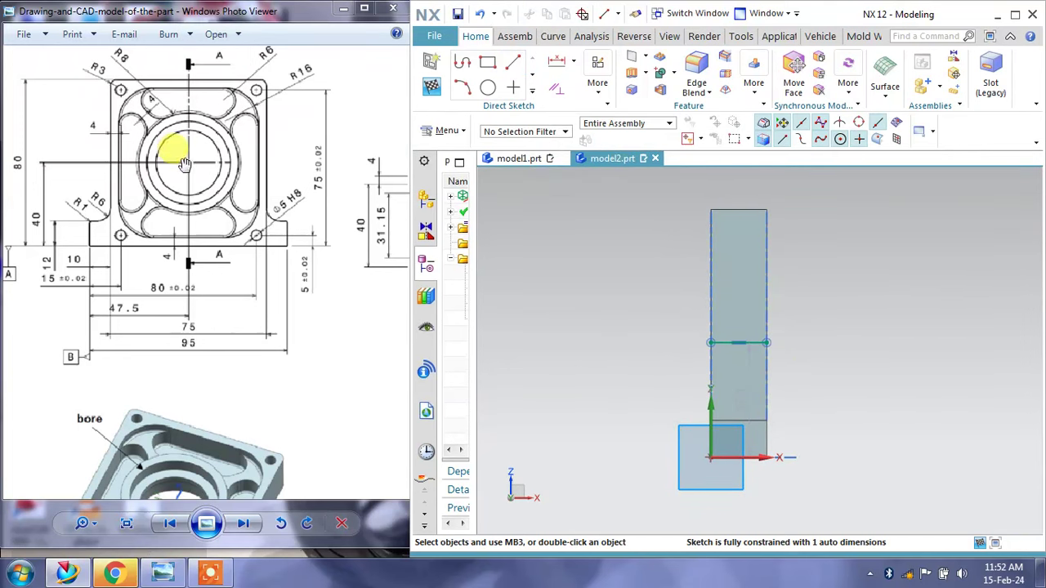
# Dimension that line 40 mm above the base.
pyautogui.click(574, 66)
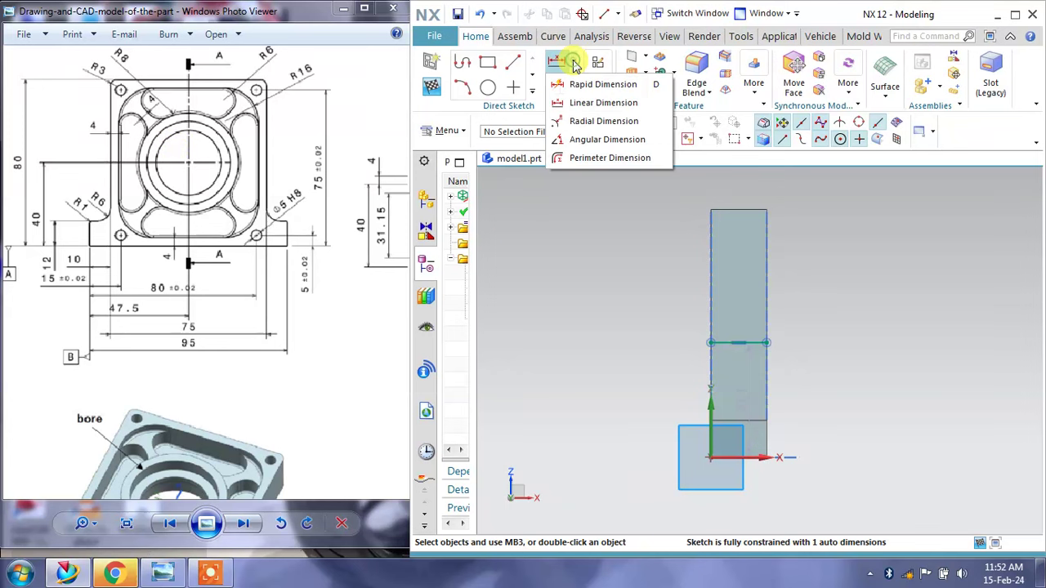
pyautogui.click(623, 283)
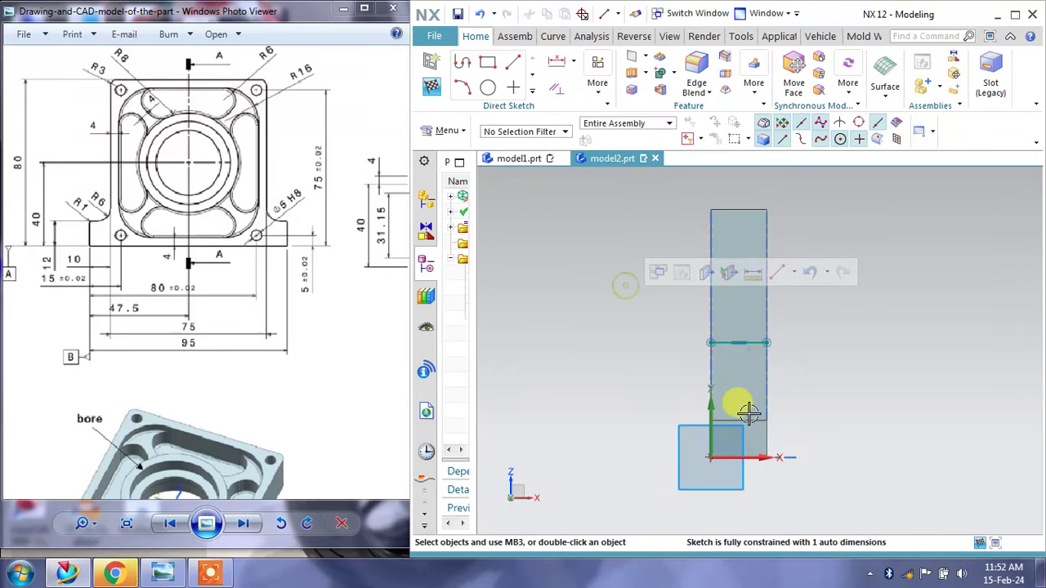
pyautogui.click(807, 402)
pyautogui.write('40')
pyautogui.press('Return')
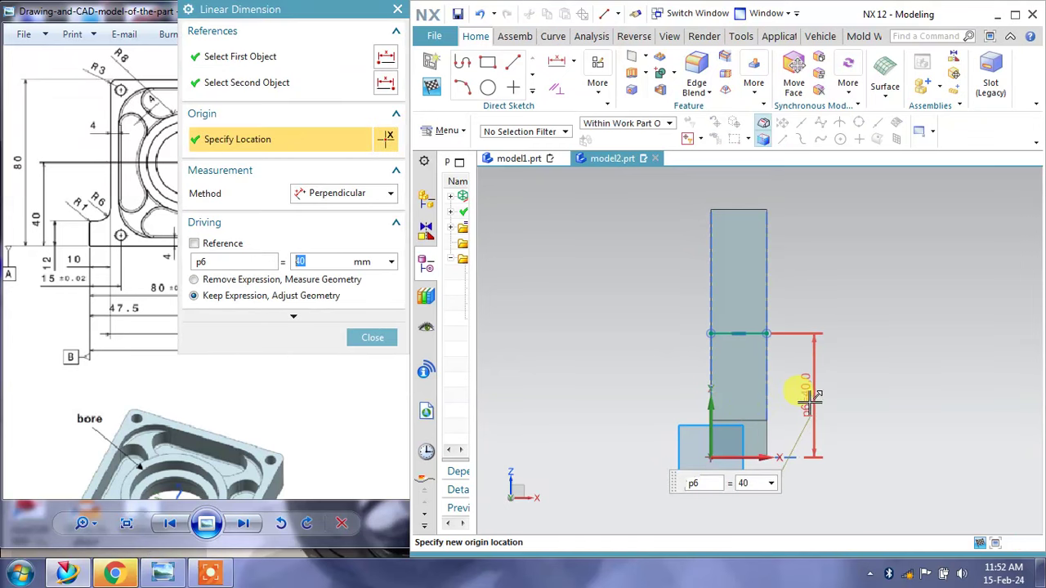
pyautogui.click(390, 338)
pyautogui.click(285, 264)
pyautogui.scroll(2, 285, 187)
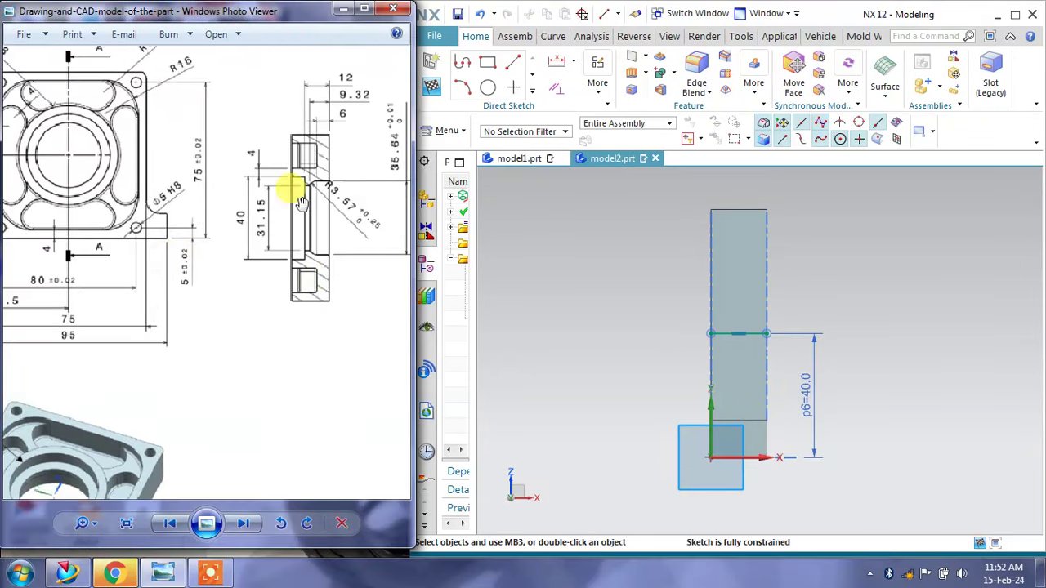
pyautogui.scroll(2, 326, 184)
# Draw a vertical line up along the block's left edge.
pyautogui.click(512, 64)
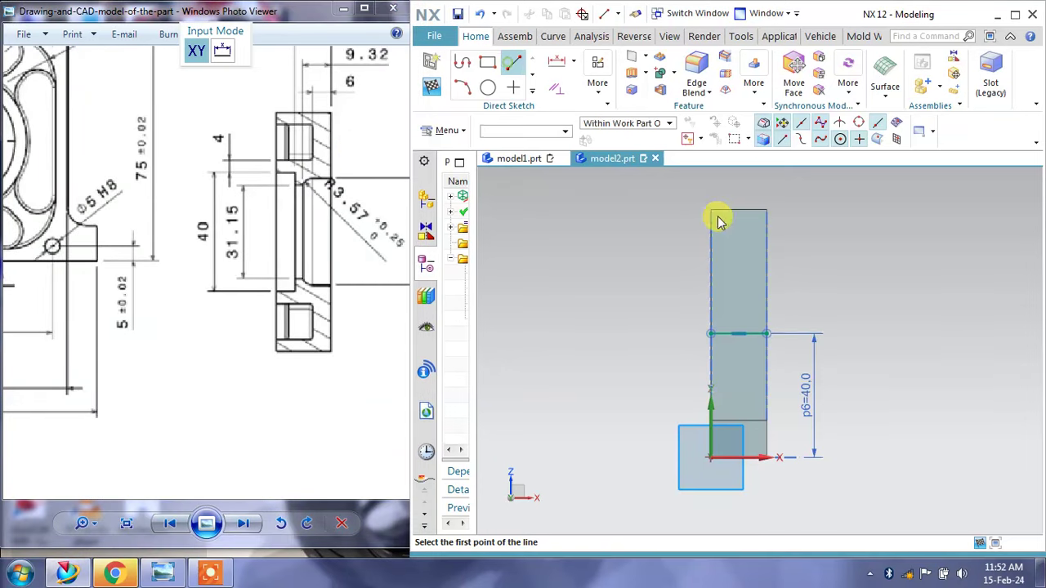
pyautogui.scroll(1, 732, 270)
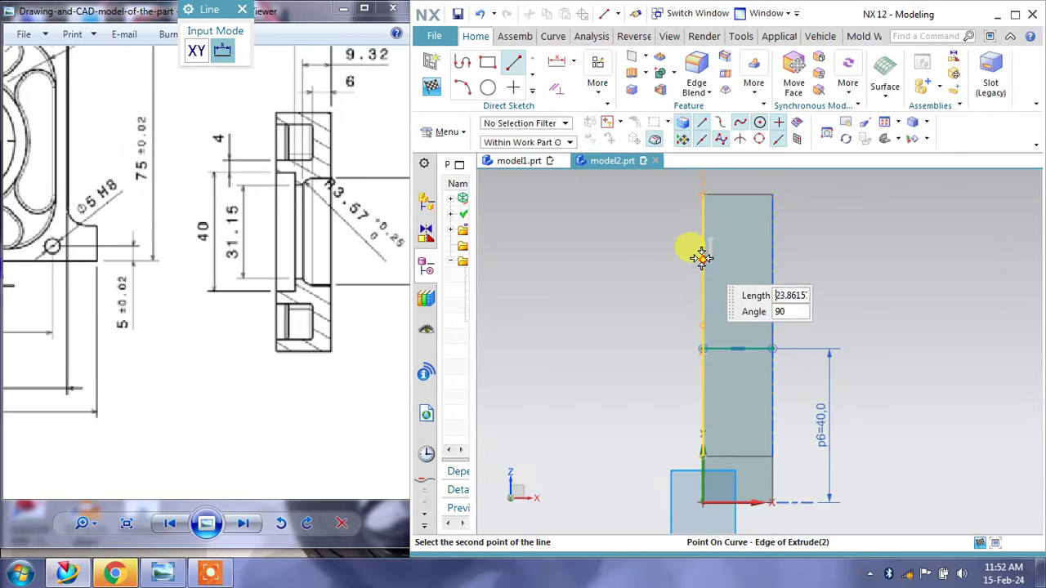
pyautogui.click(701, 258)
pyautogui.scroll(1, 703, 255)
pyautogui.scroll(2, 695, 250)
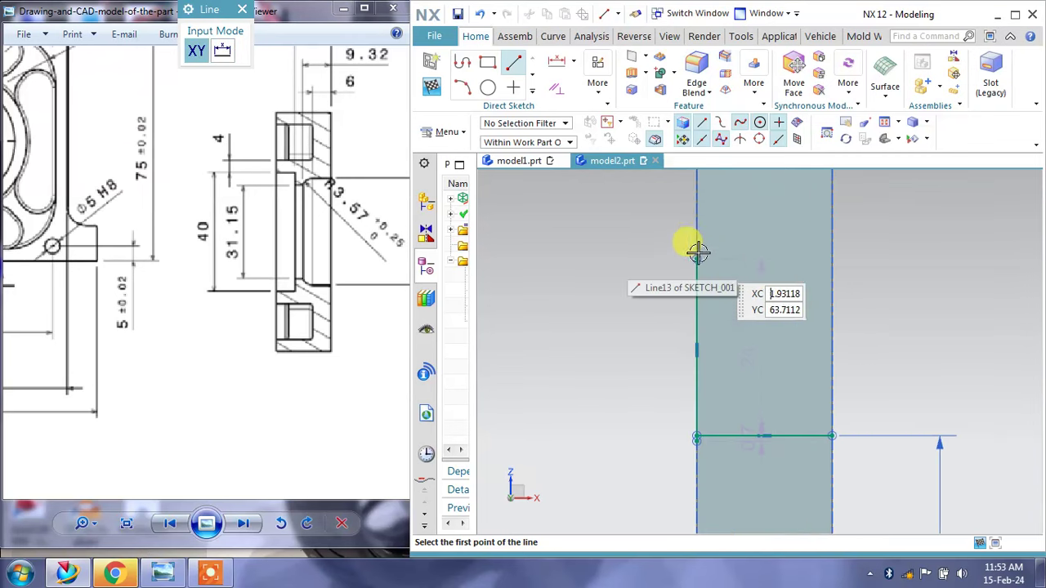
# Draw the stepped profile from that line's end to the body's right edge and down to the bottom.
pyautogui.press('z')
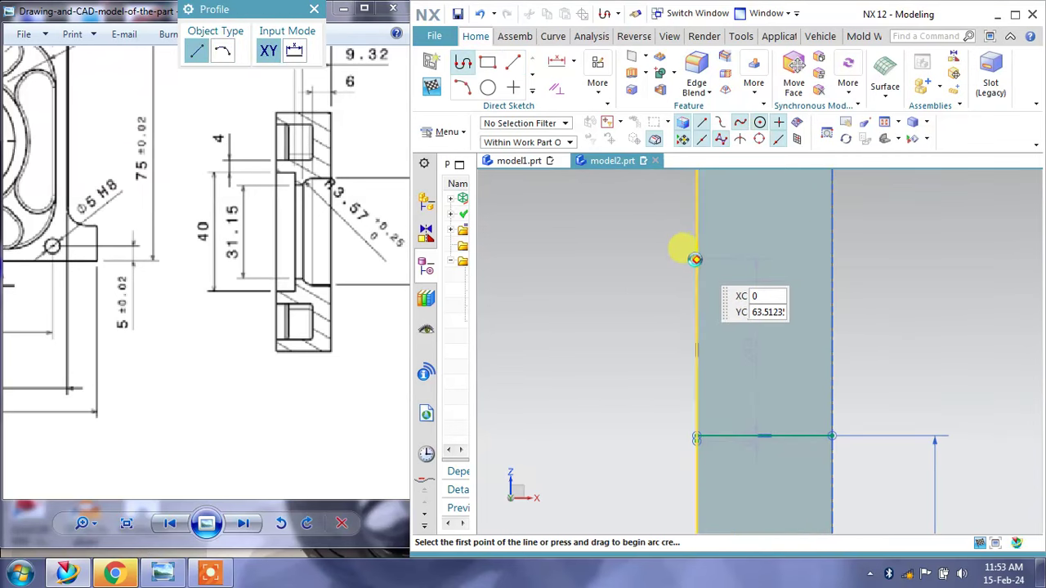
pyautogui.click(695, 259)
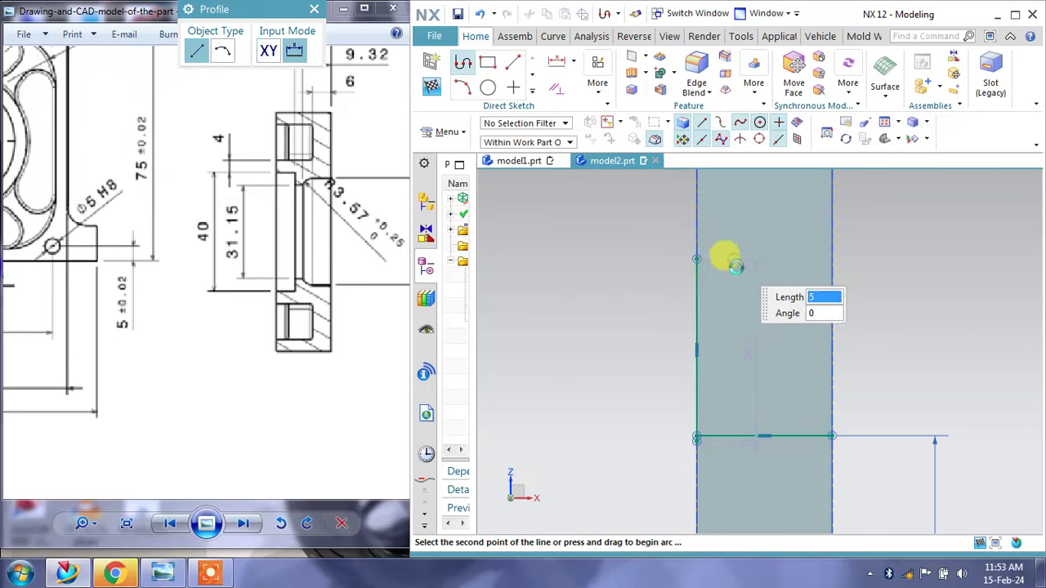
pyautogui.click(735, 288)
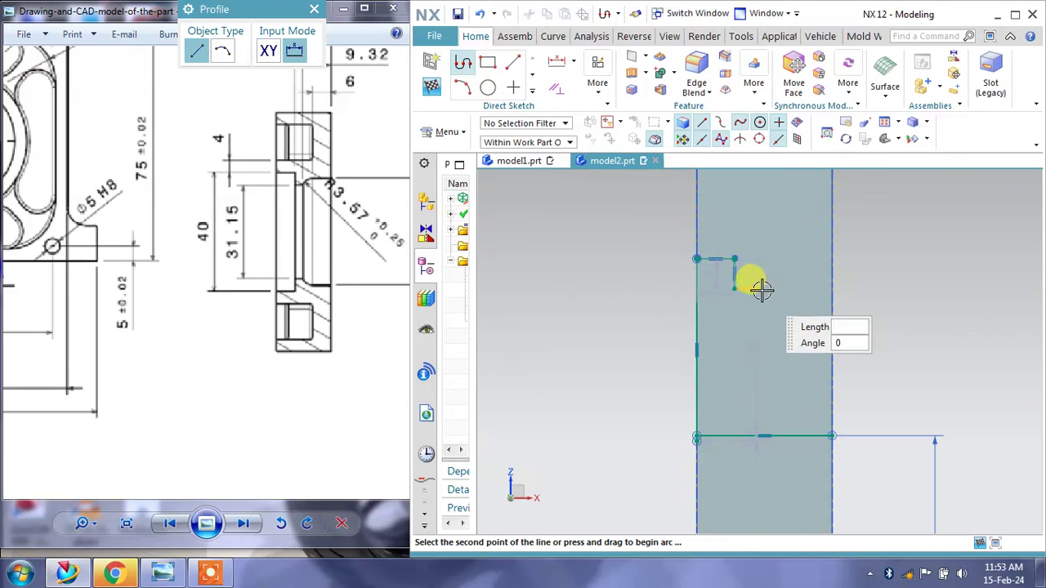
pyautogui.click(764, 288)
pyautogui.scroll(3, 764, 274)
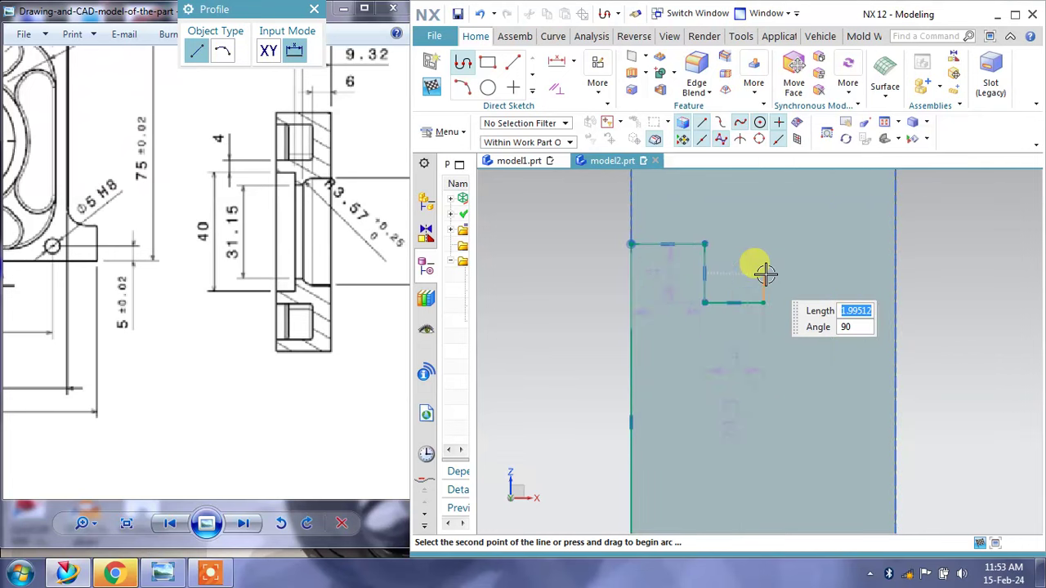
pyautogui.click(763, 281)
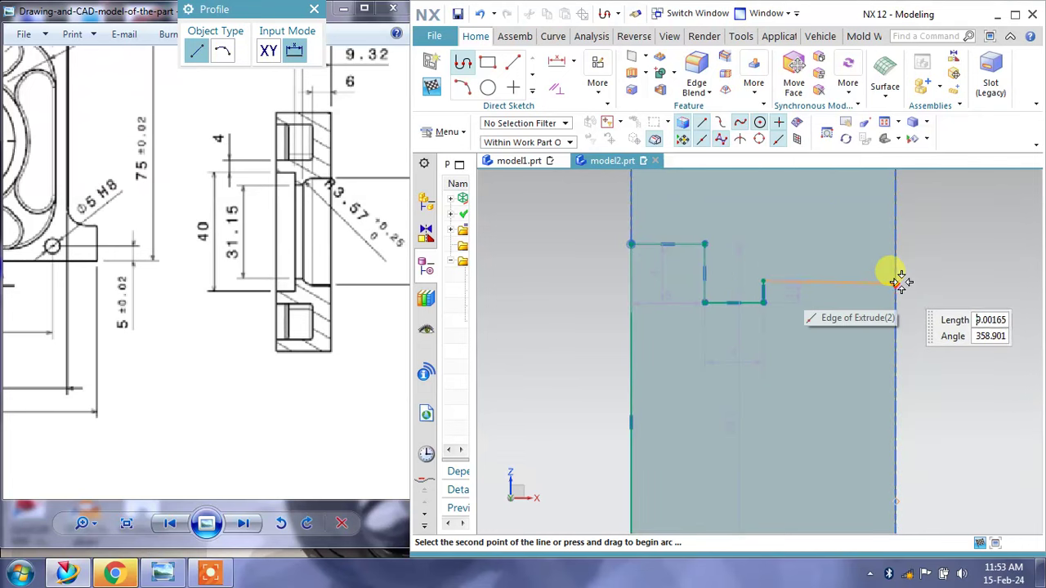
pyautogui.click(896, 278)
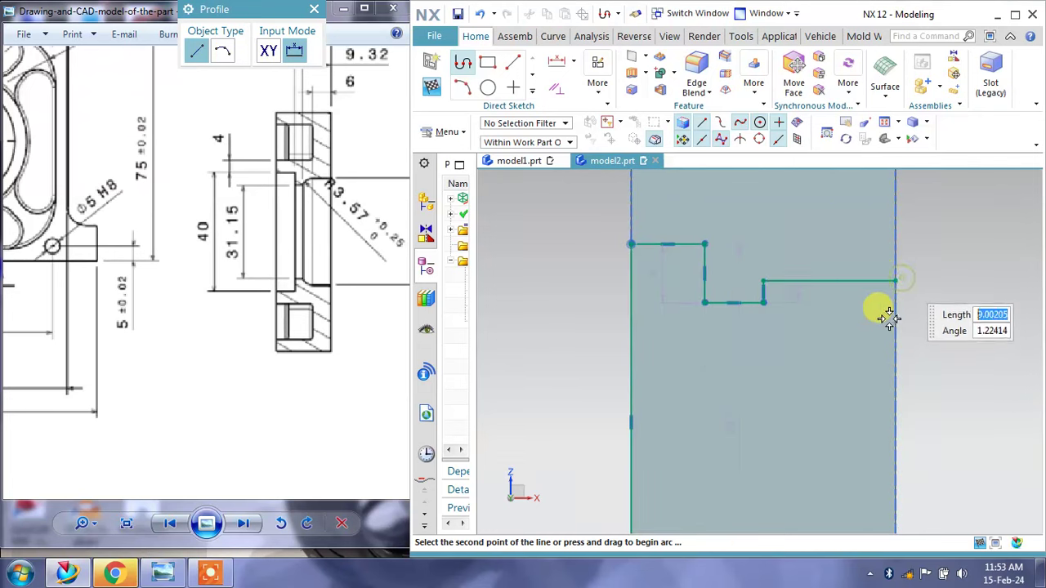
pyautogui.scroll(-1, 868, 303)
pyautogui.scroll(-2, 878, 343)
pyautogui.click(891, 455)
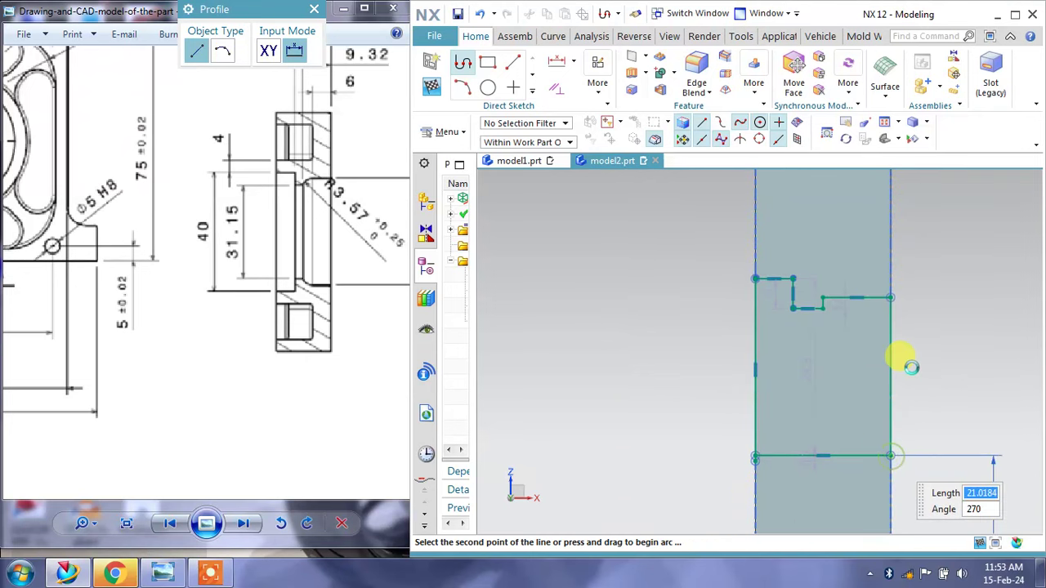
pyautogui.press('Escape')
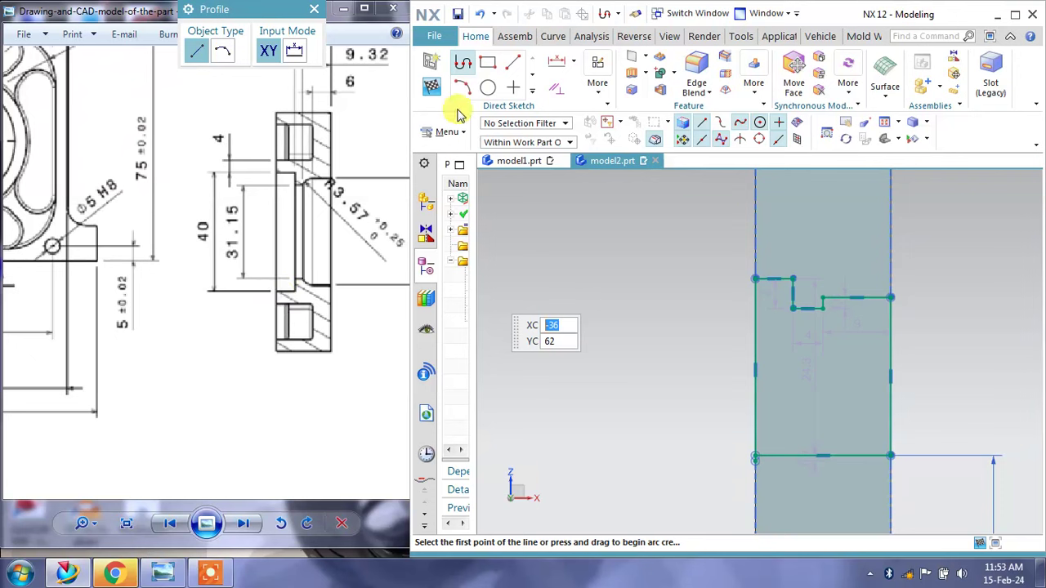
pyautogui.click(573, 62)
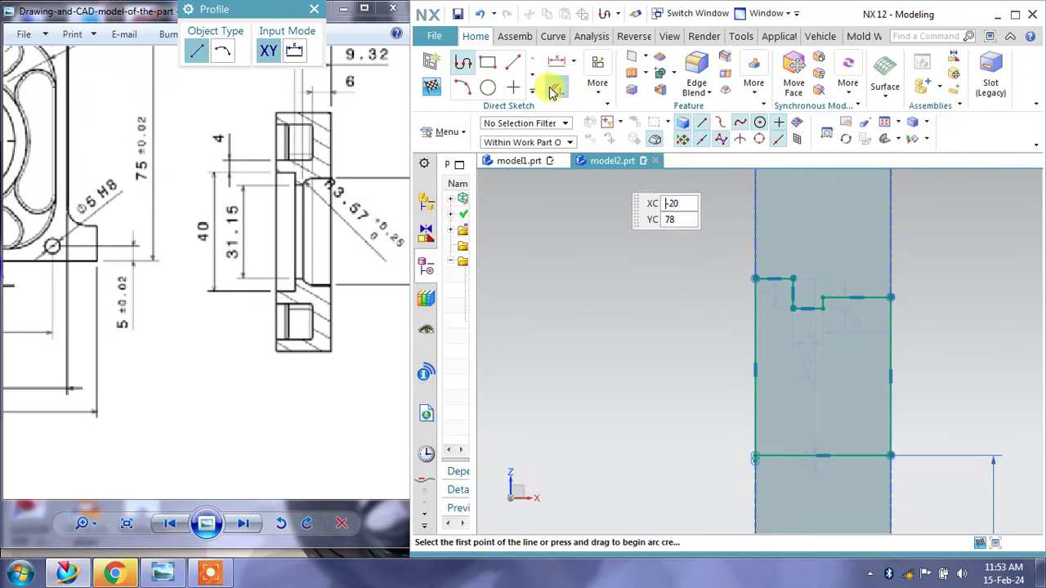
pyautogui.click(573, 64)
pyautogui.click(587, 100)
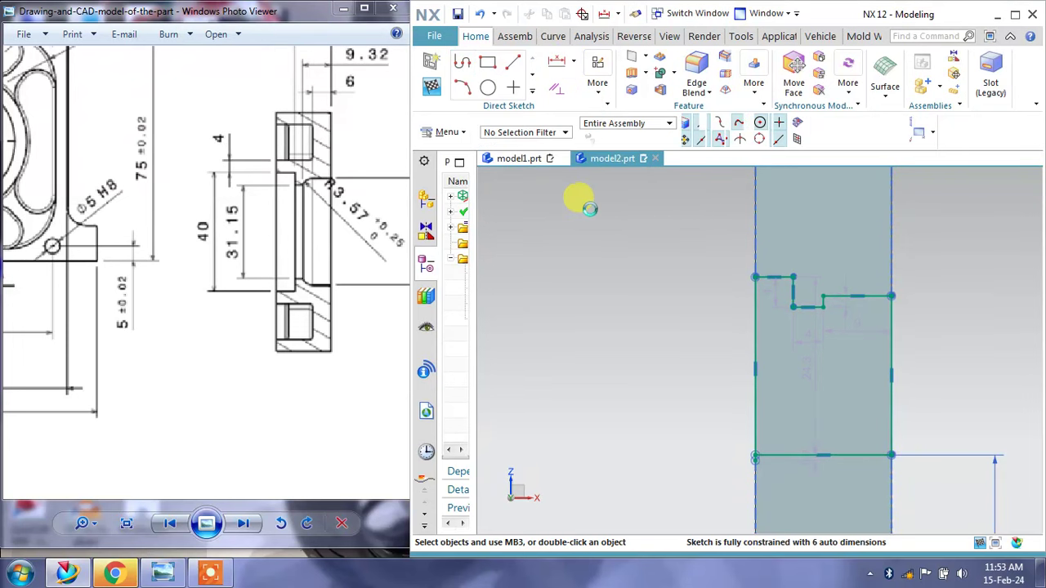
pyautogui.click(367, 210)
pyautogui.click(322, 257)
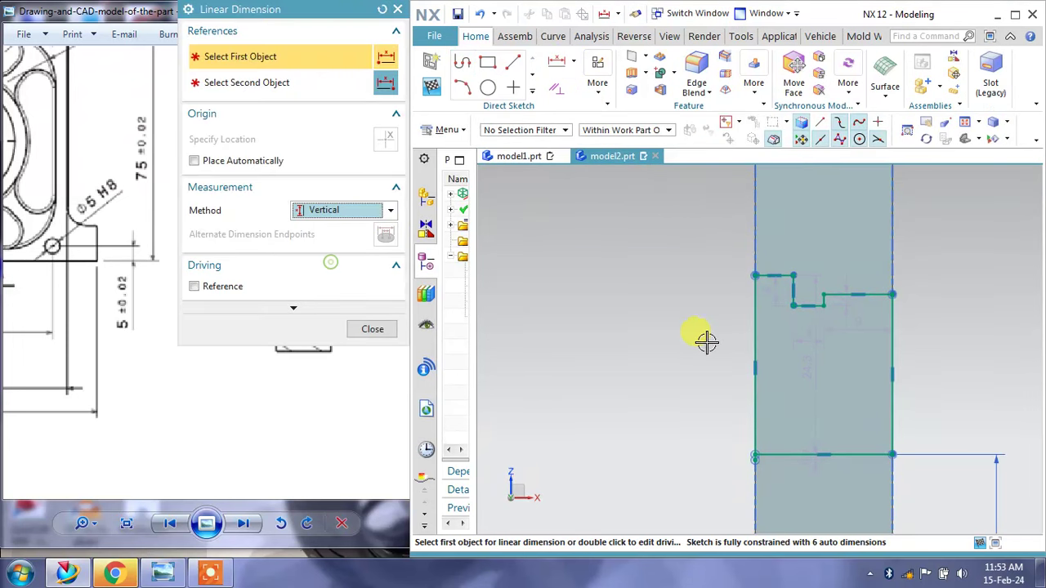
pyautogui.moveTo(317, 14); pyautogui.dragTo(529, 29)
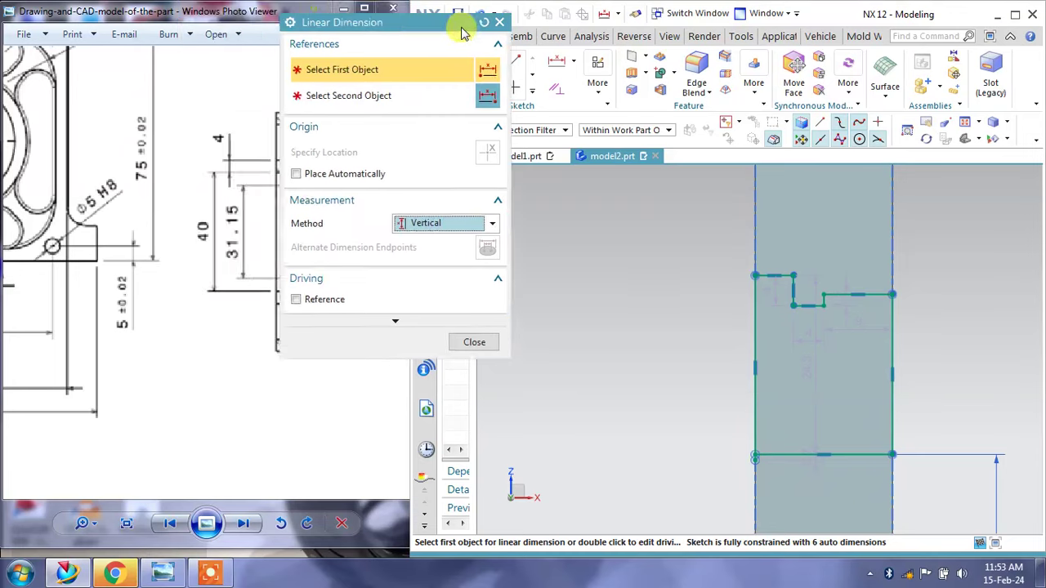
pyautogui.click(754, 270)
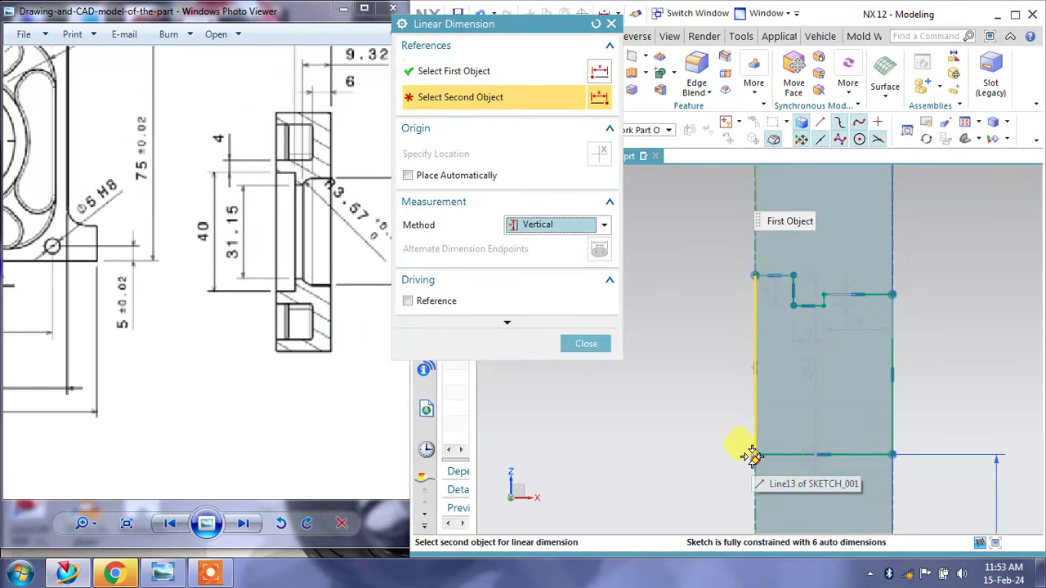
pyautogui.scroll(2, 757, 446)
pyautogui.scroll(2, 759, 433)
pyautogui.scroll(1, 763, 420)
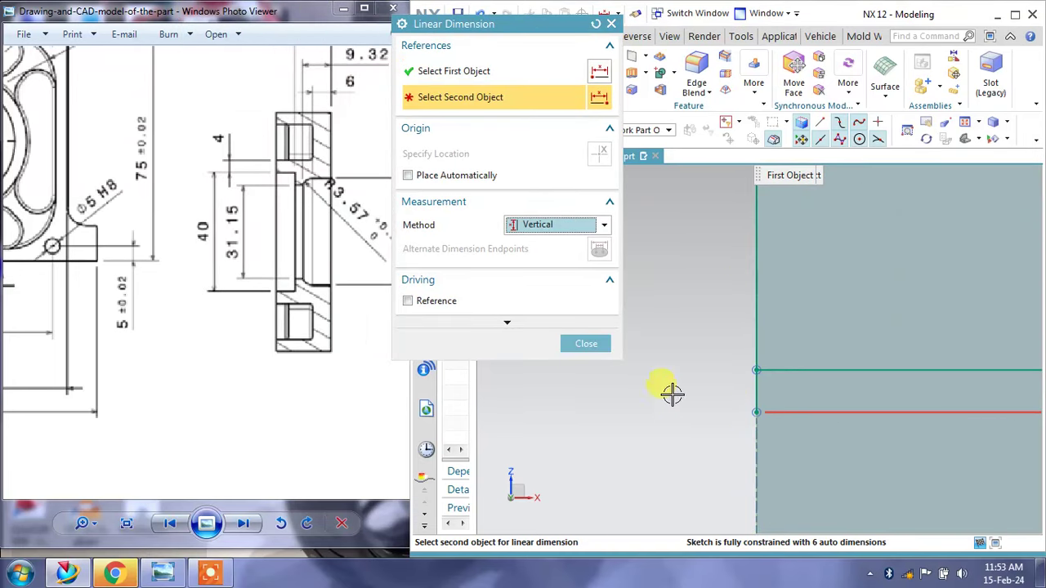
pyautogui.click(585, 343)
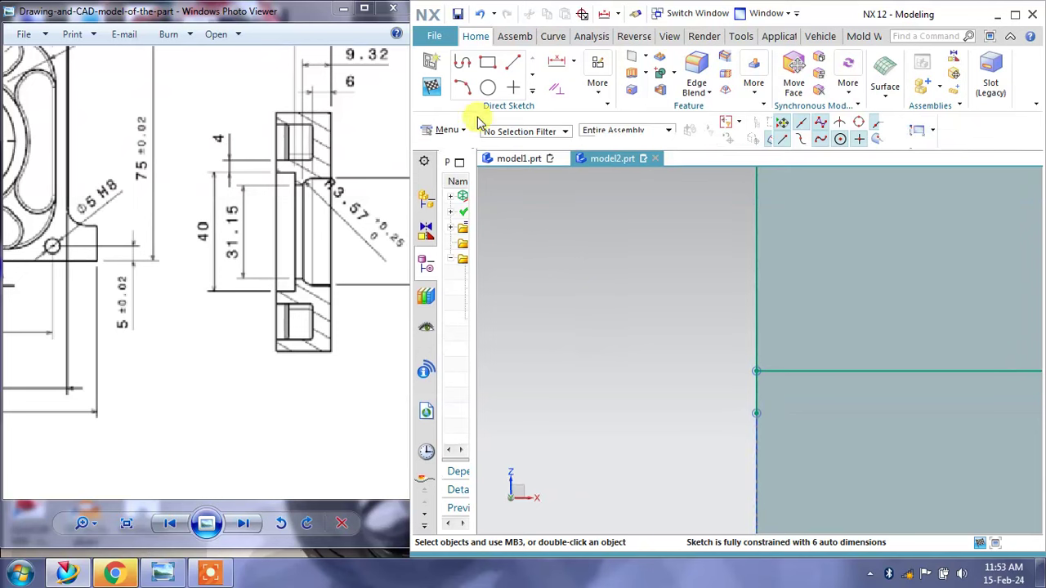
pyautogui.click(535, 92)
pyautogui.click(512, 139)
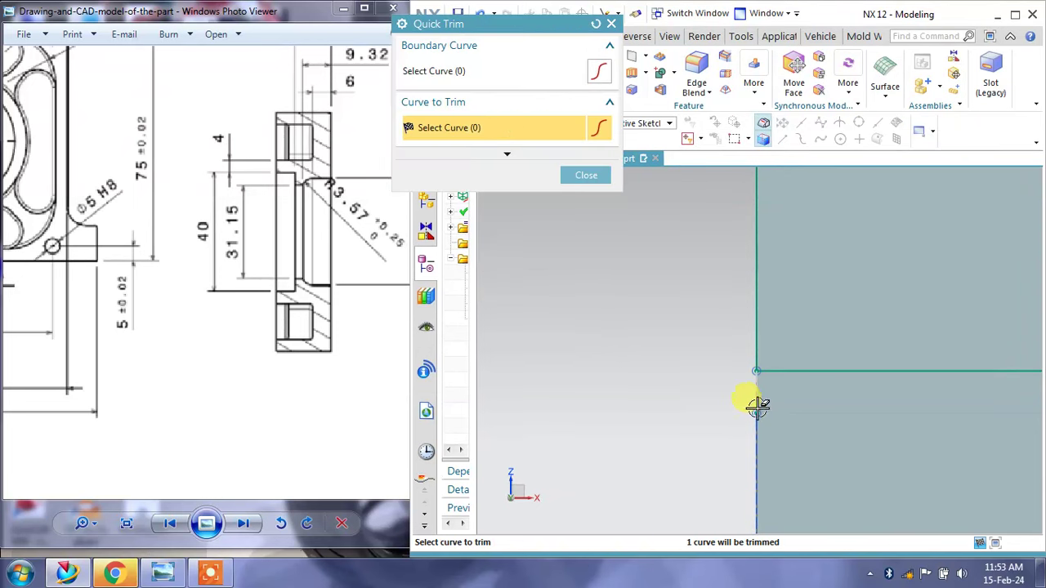
pyautogui.scroll(-1, 671, 400)
pyautogui.scroll(-1, 661, 402)
pyautogui.scroll(-1, 660, 400)
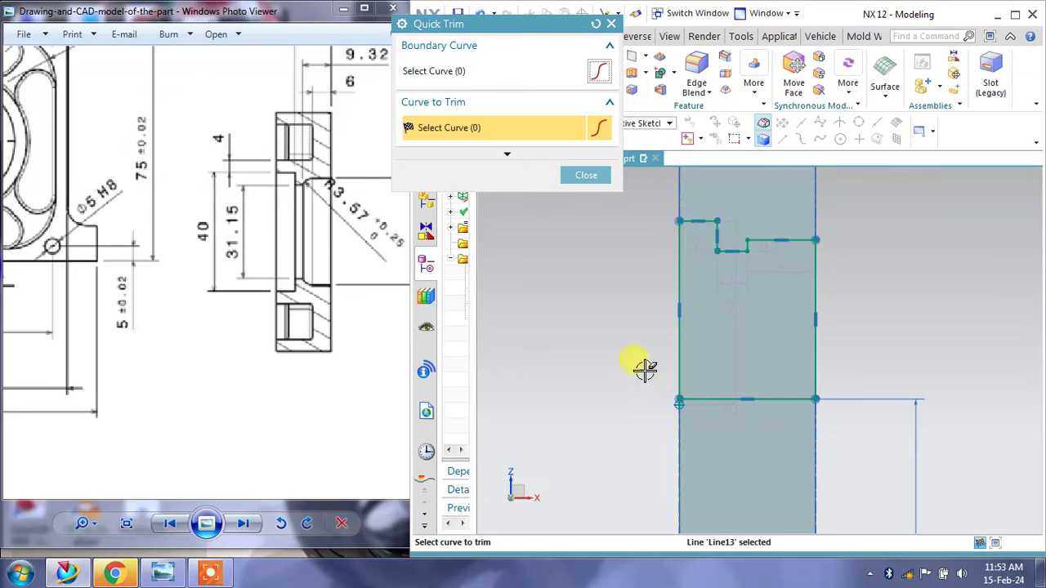
pyautogui.click(585, 174)
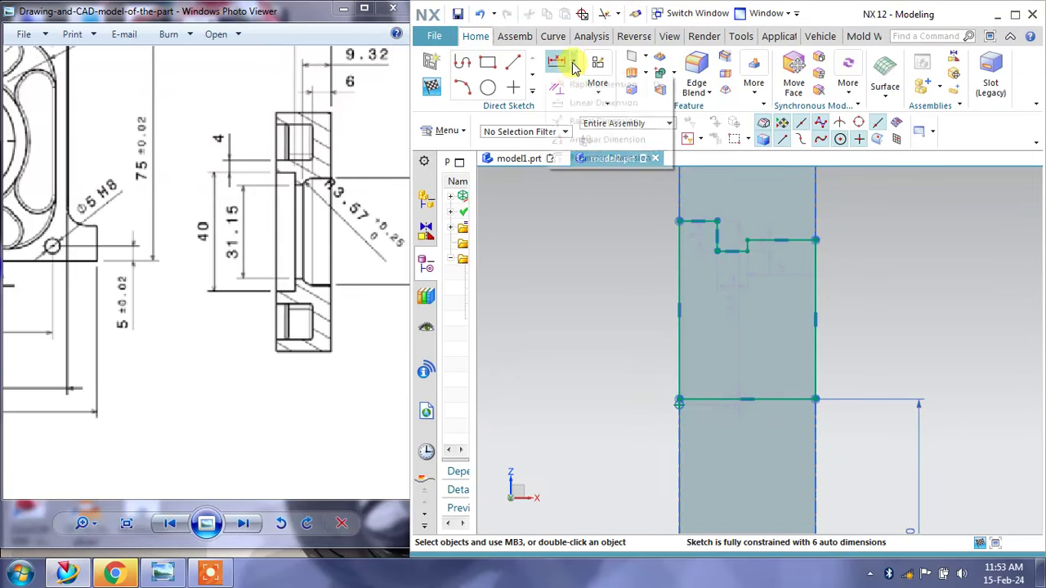
# Dimension the profile's left side to a vertical height of 20.
pyautogui.click(573, 64)
pyautogui.click(578, 103)
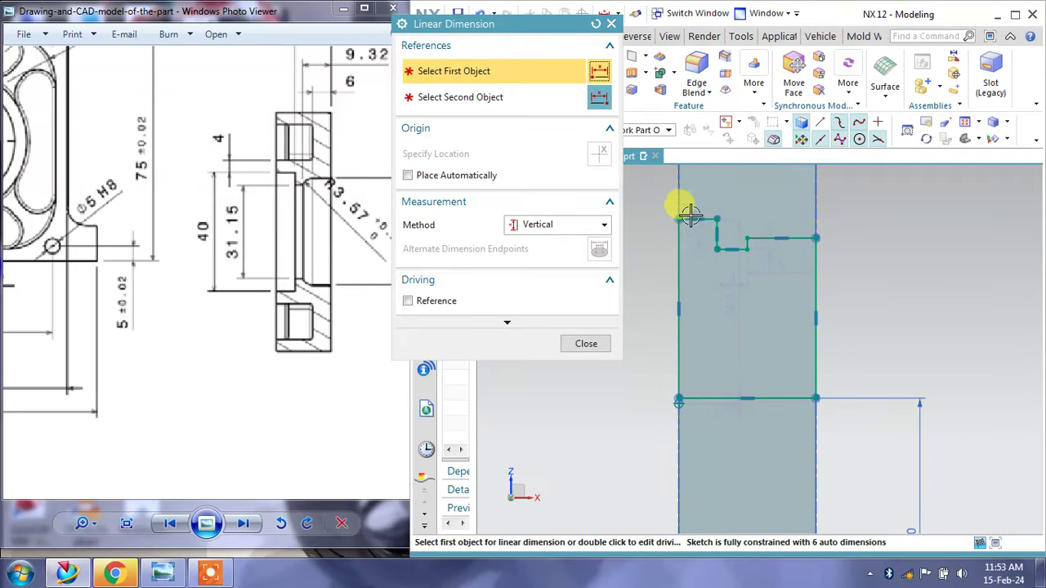
pyautogui.click(679, 218)
pyautogui.click(677, 400)
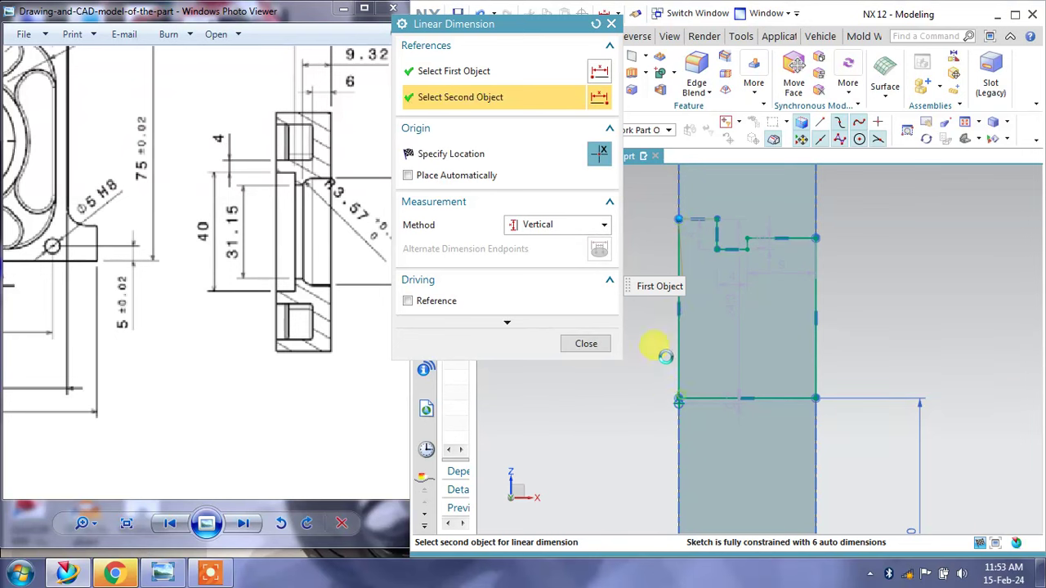
pyautogui.click(661, 342)
pyautogui.write('20')
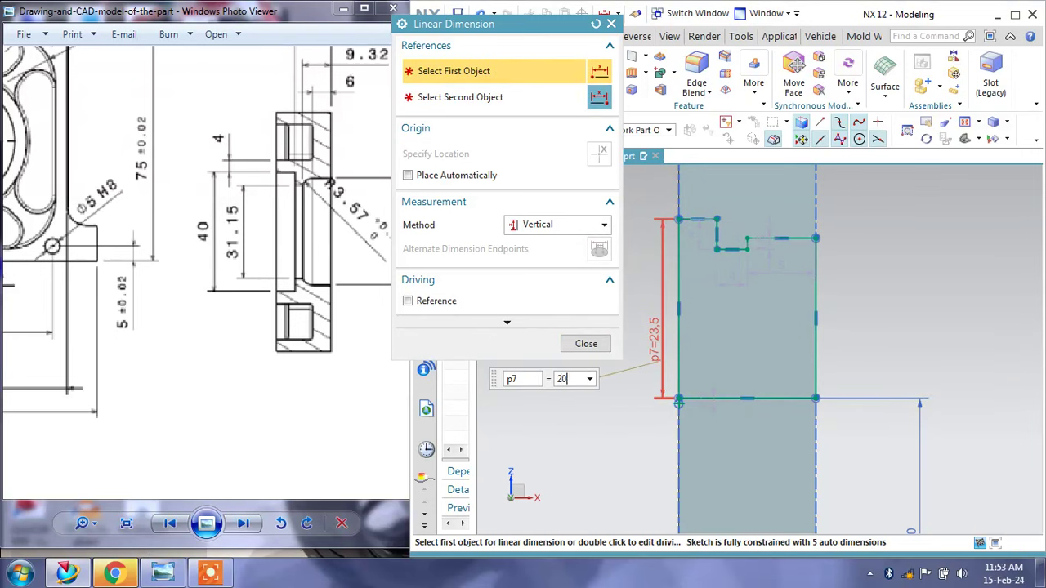
pyautogui.press('Return')
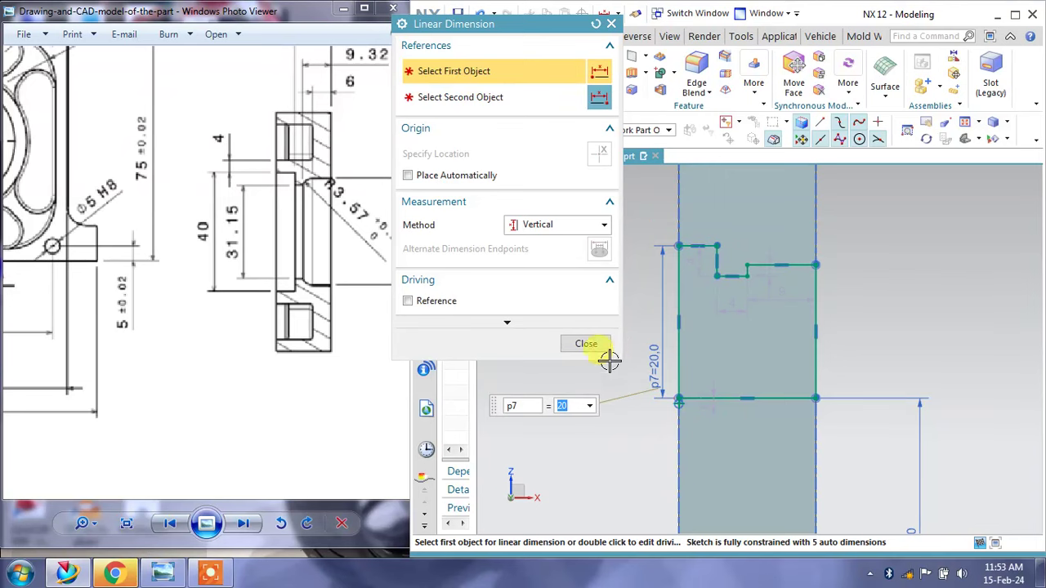
pyautogui.click(584, 344)
pyautogui.scroll(2, 629, 290)
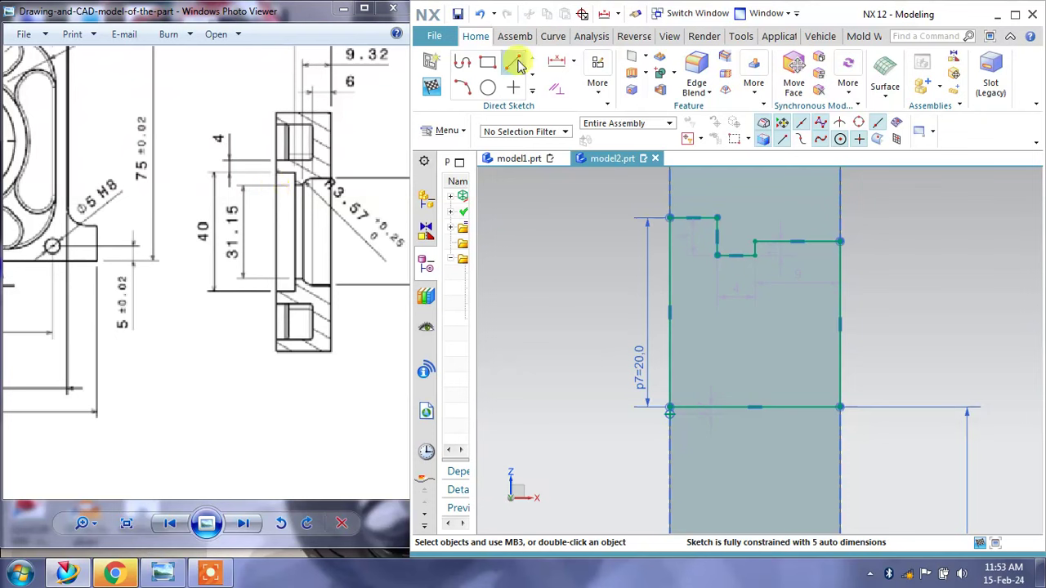
# Set the inner step height above the bottom edge to 31.15/2 (15.6).
pyautogui.click(557, 63)
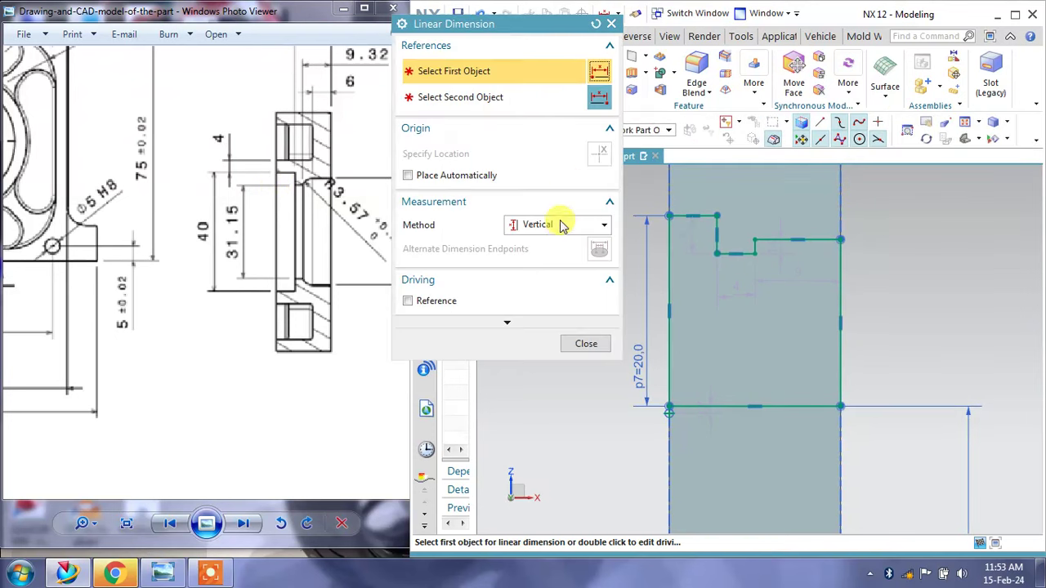
pyautogui.click(730, 296)
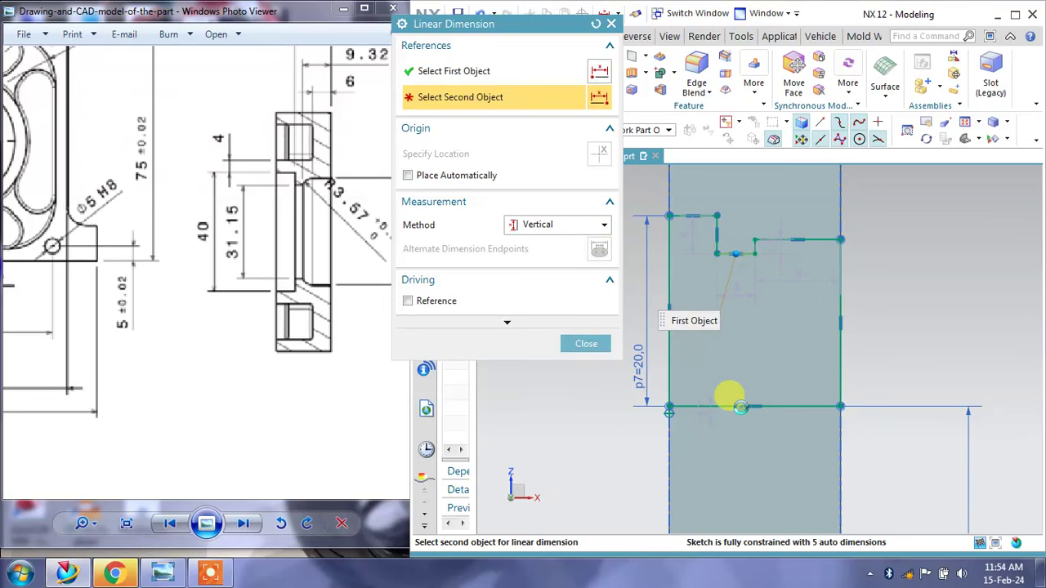
pyautogui.click(735, 343)
pyautogui.click(729, 334)
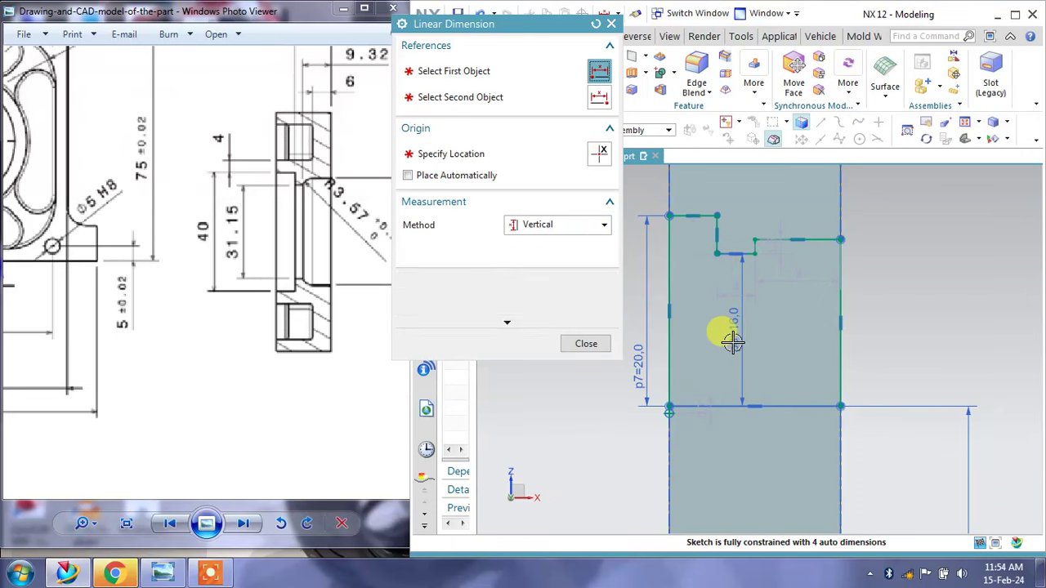
pyautogui.write('31.')
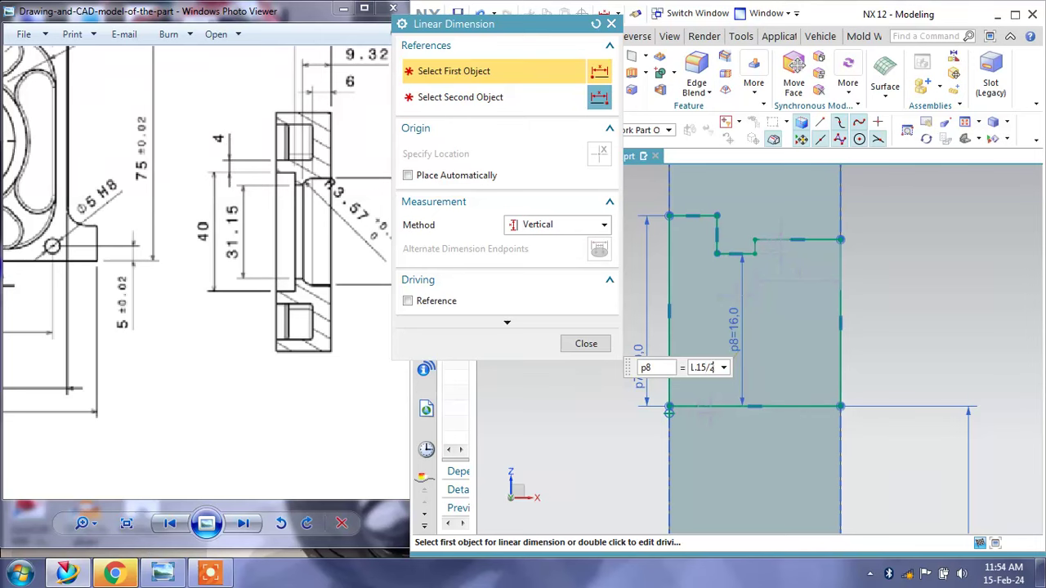
pyautogui.press('Return')
# Add a 17.8 right-side height dimension (half of 35.64), then show the drawing's 12, 9.32 and 6 step dimensions.
pyautogui.click(596, 347)
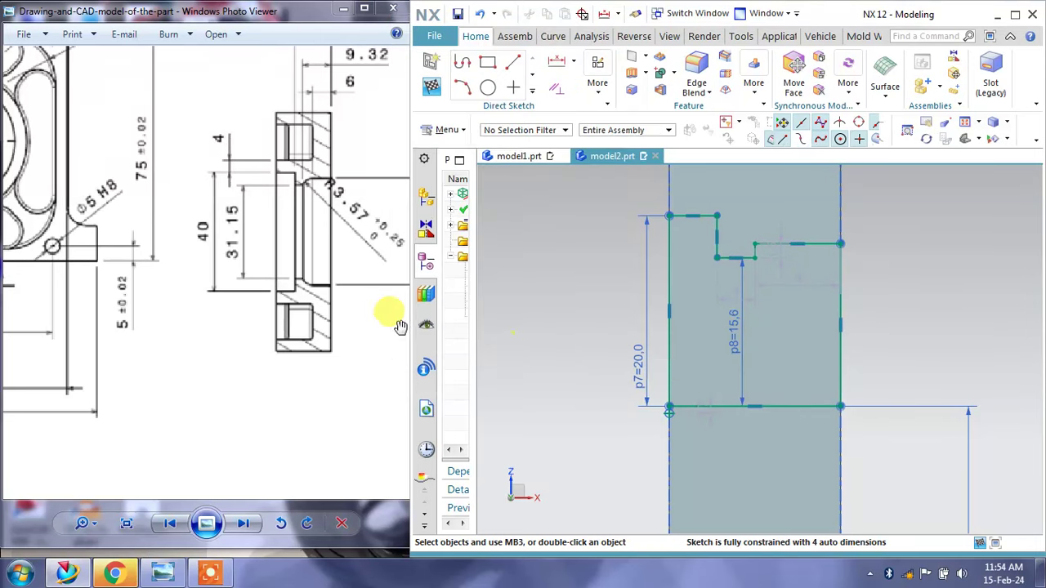
pyautogui.moveTo(399, 323); pyautogui.dragTo(278, 295)
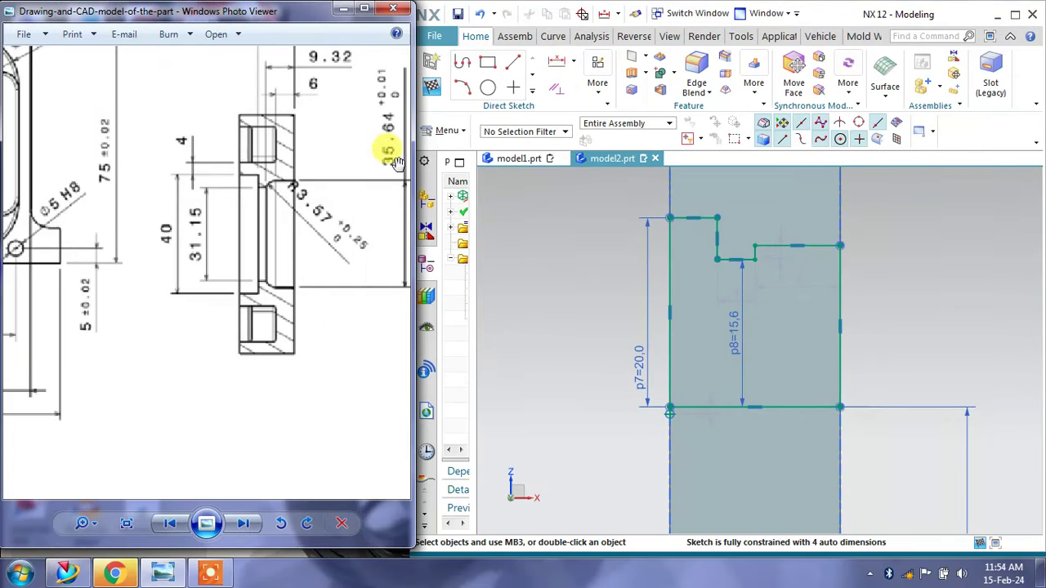
pyautogui.click(556, 62)
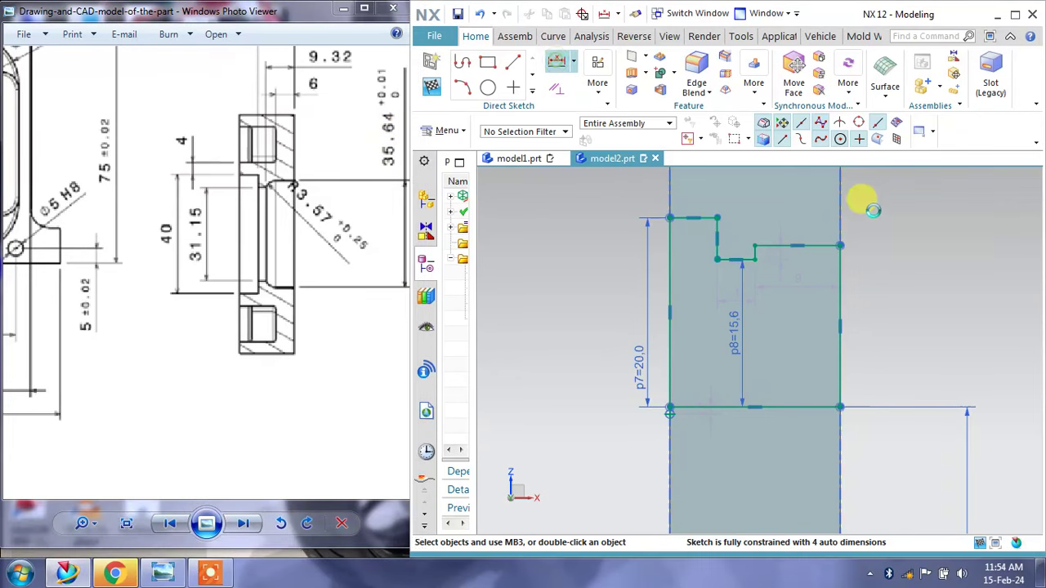
pyautogui.click(839, 242)
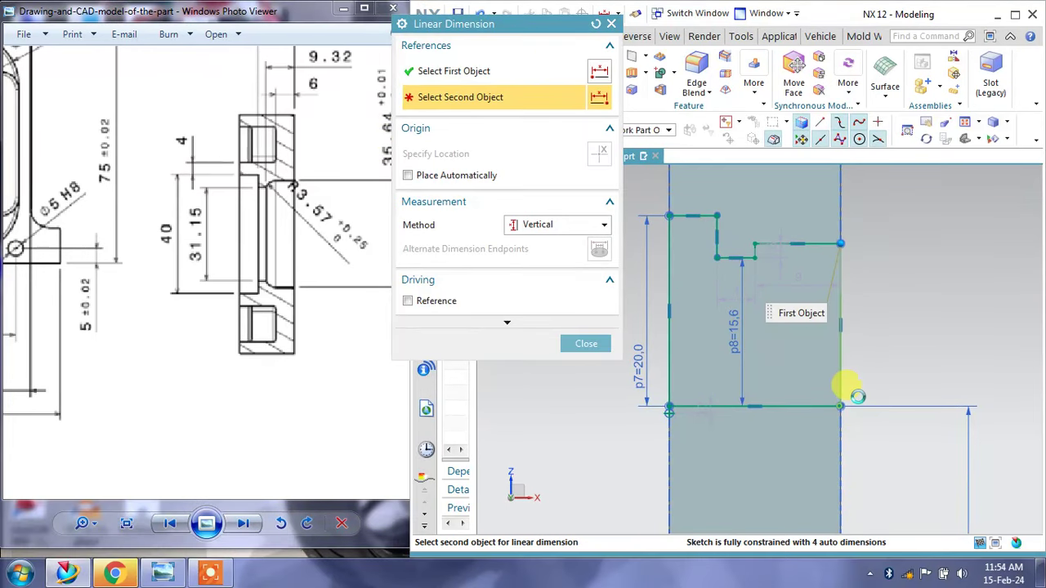
pyautogui.click(878, 344)
pyautogui.click(882, 339)
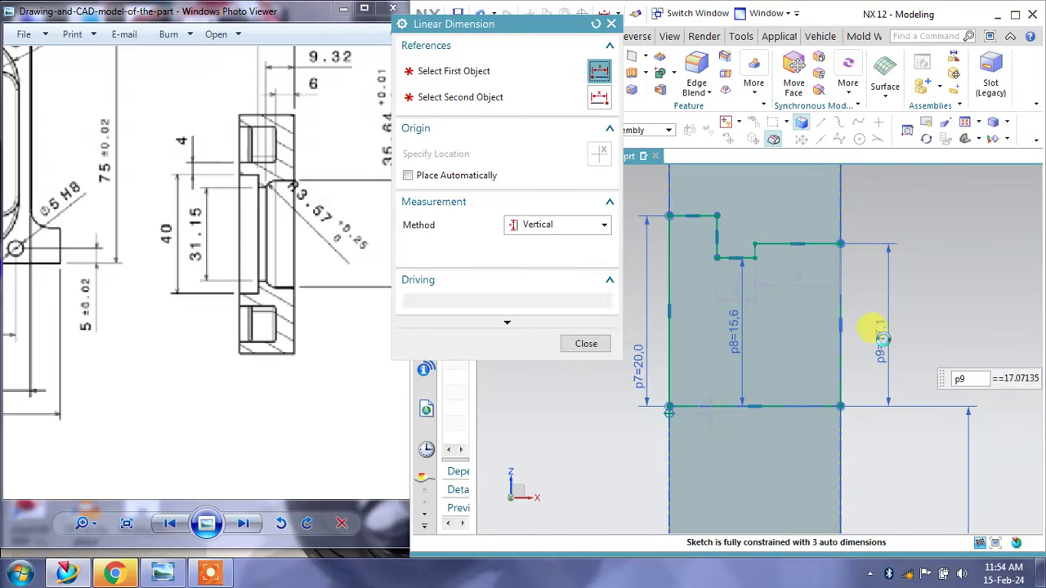
pyautogui.press('Return')
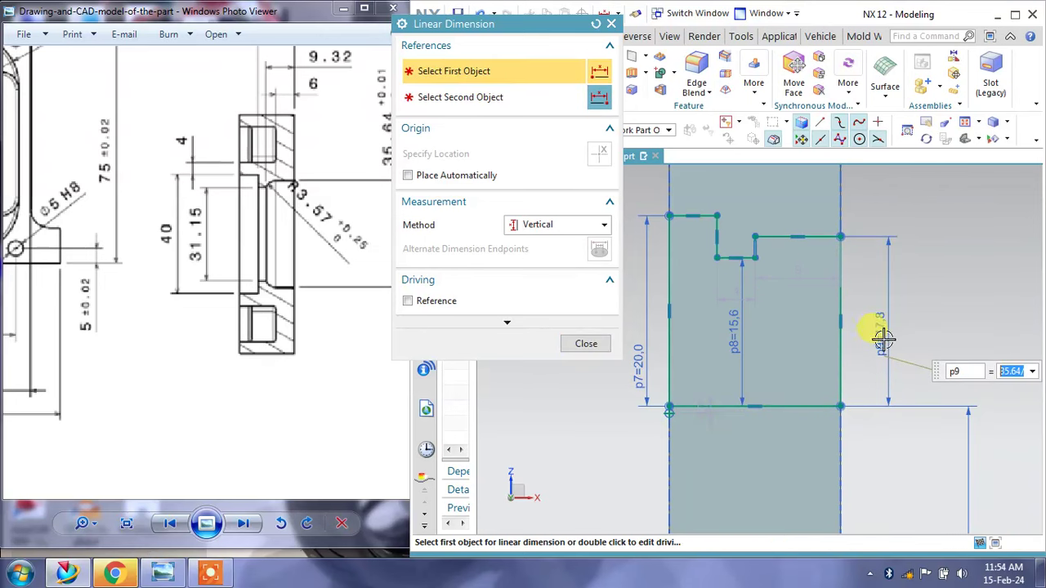
pyautogui.click(586, 343)
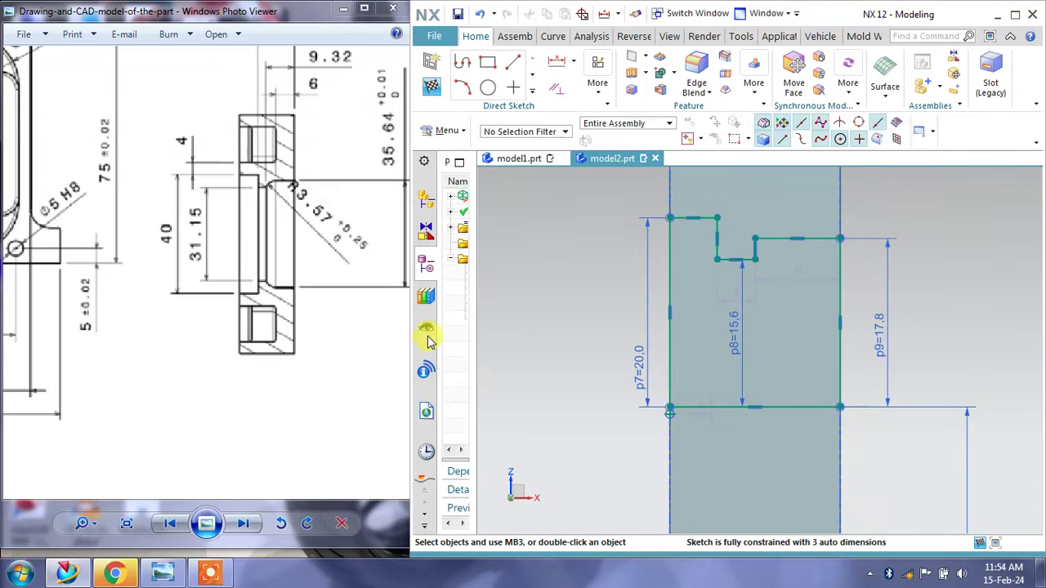
pyautogui.moveTo(292, 199); pyautogui.dragTo(304, 255)
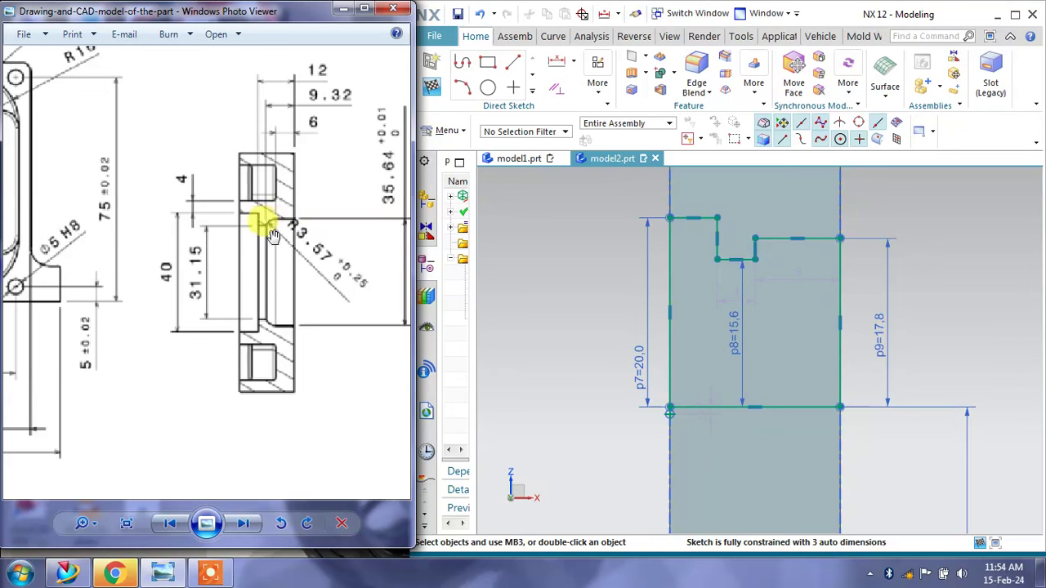
# Add a horizontal 9.3 dimension from the notch's step corner to the right edge.
pyautogui.click(557, 61)
pyautogui.click(536, 231)
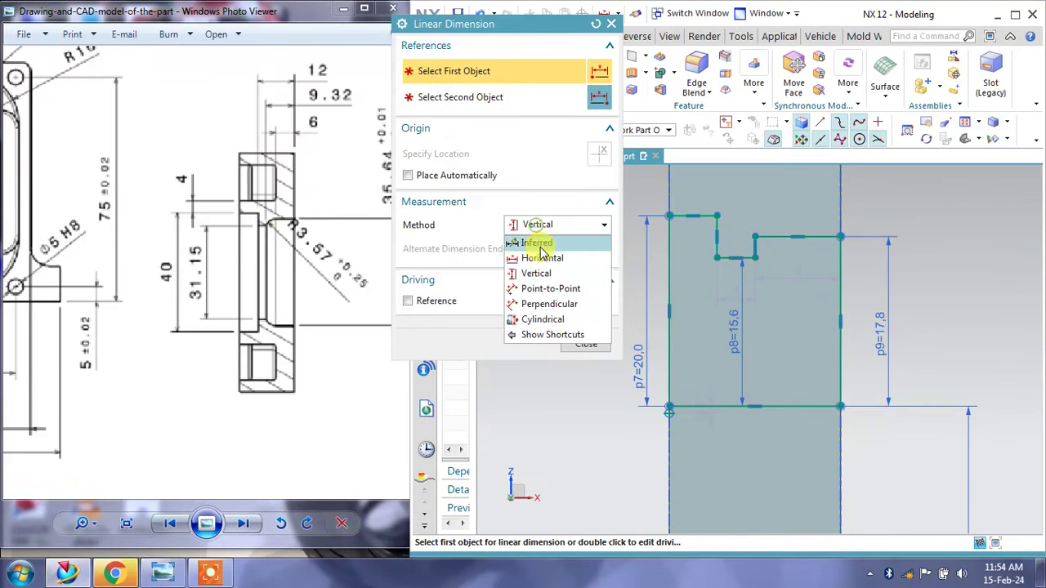
pyautogui.click(544, 259)
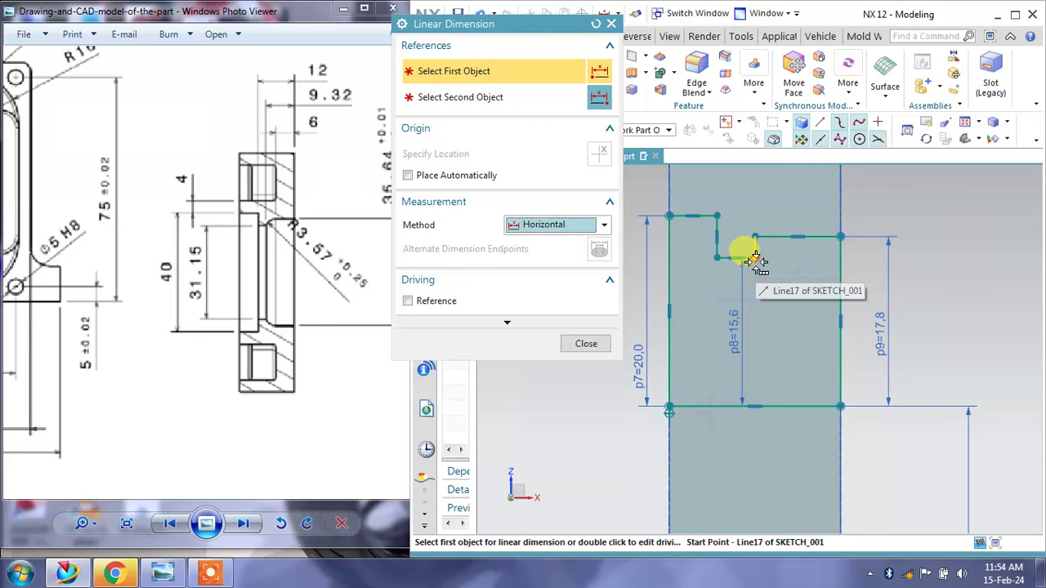
pyautogui.click(755, 260)
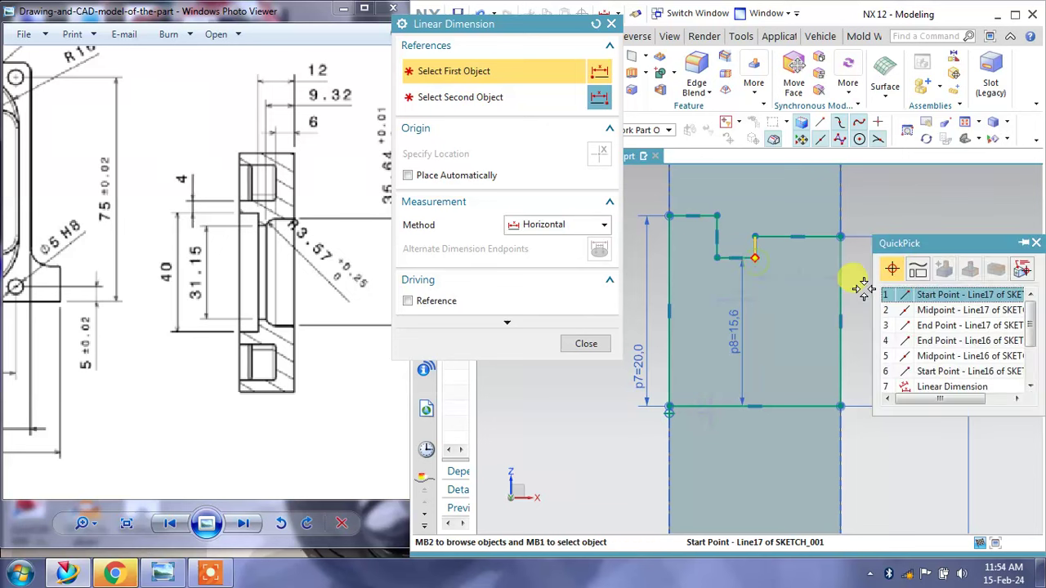
pyautogui.click(929, 296)
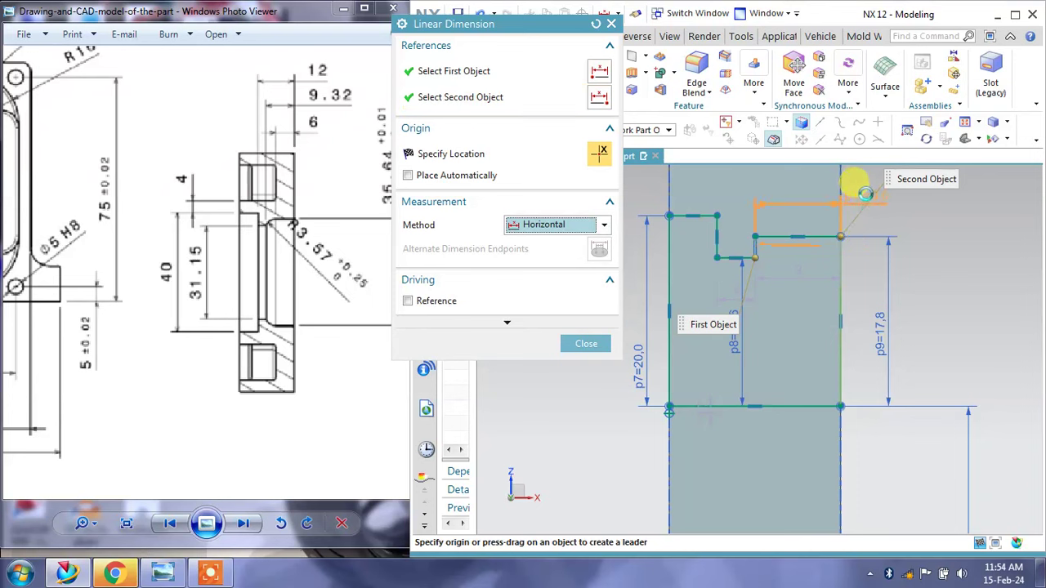
pyautogui.click(864, 190)
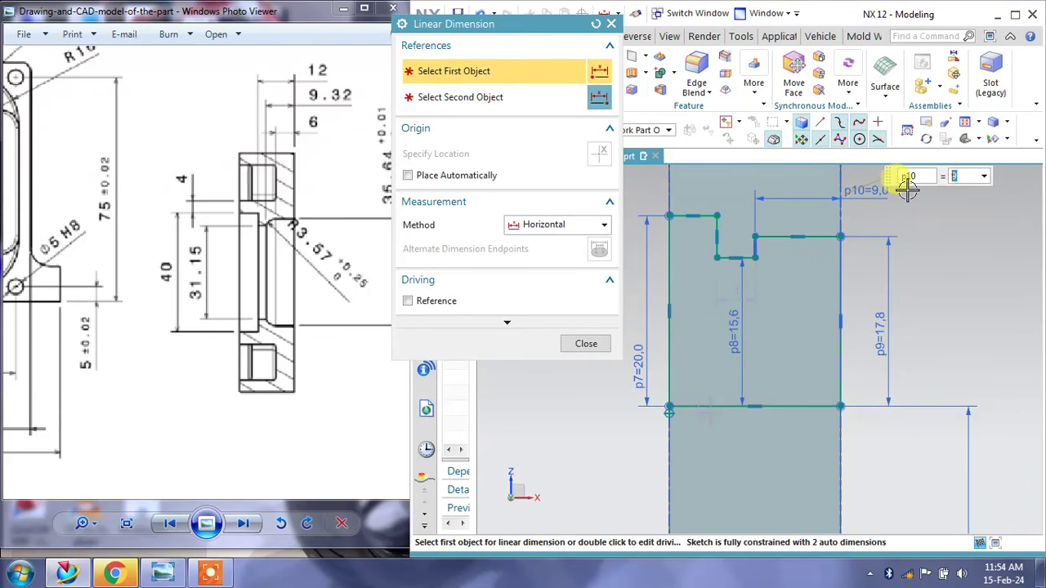
pyautogui.write('.32')
pyautogui.press('Return')
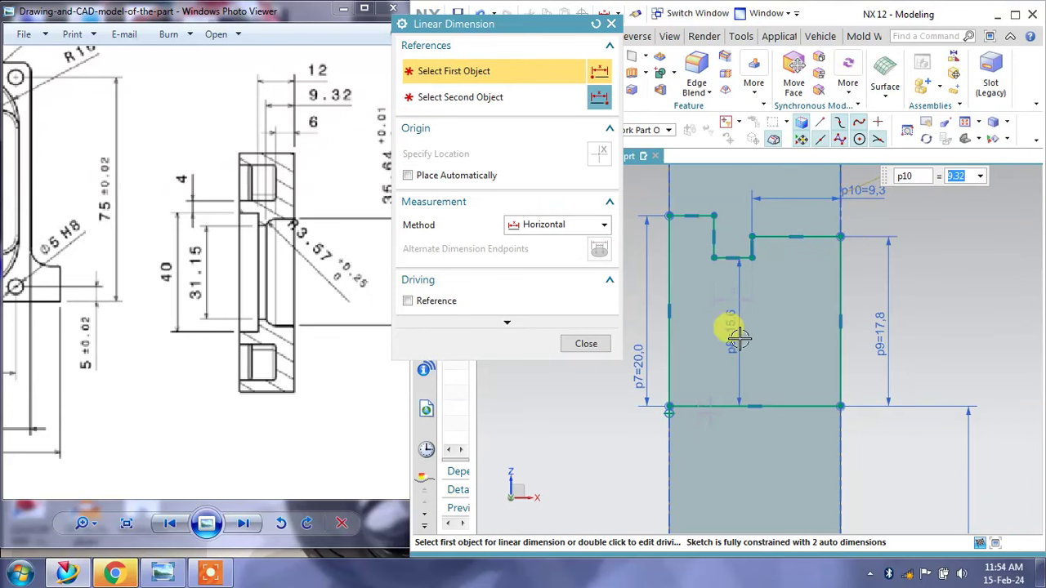
pyautogui.click(586, 344)
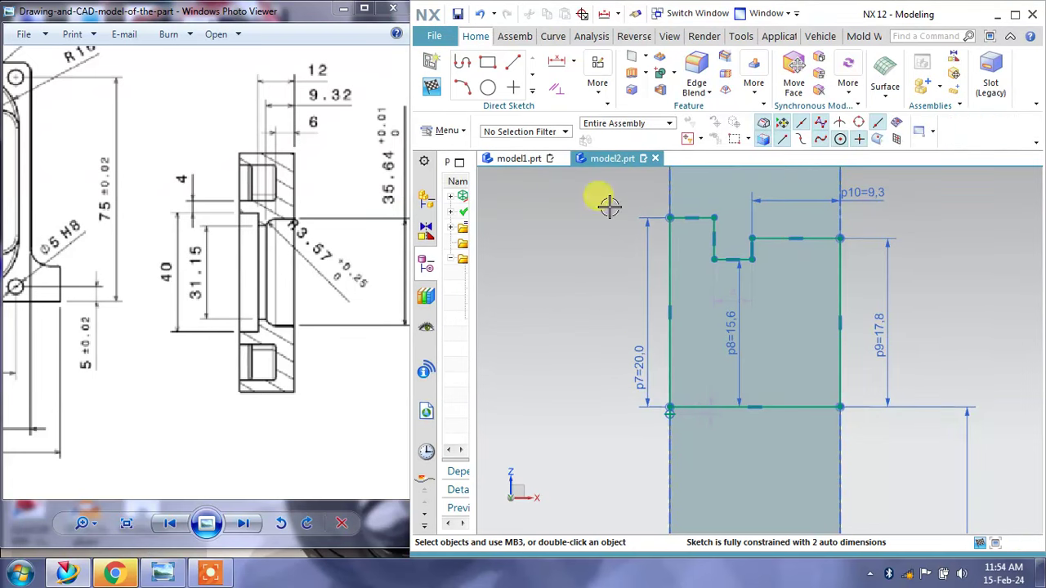
# Add a horizontal 12 dimension from the notch's top-left corner to the right edge.
pyautogui.click(556, 64)
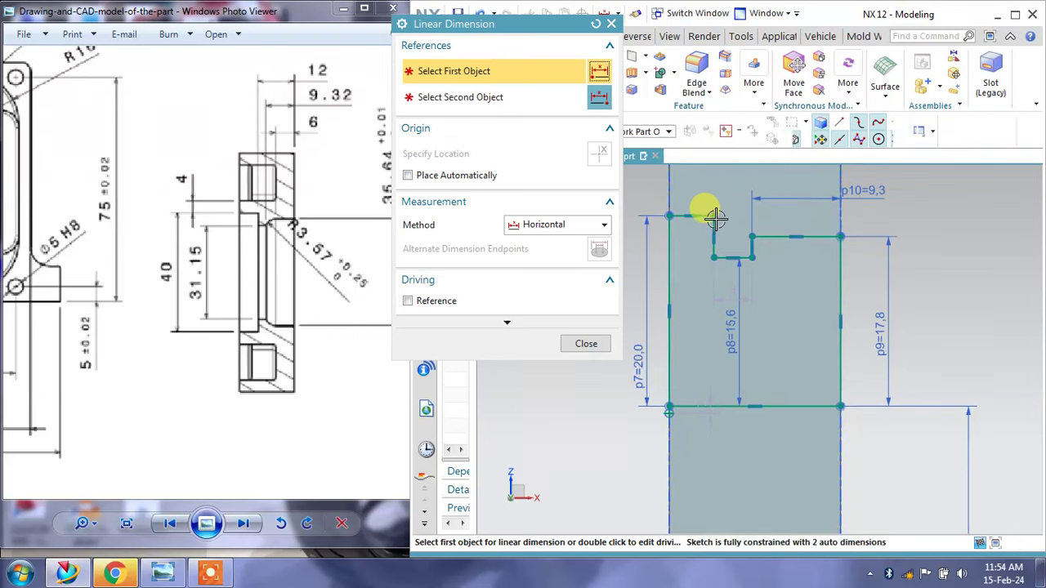
pyautogui.click(702, 216)
pyautogui.click(841, 406)
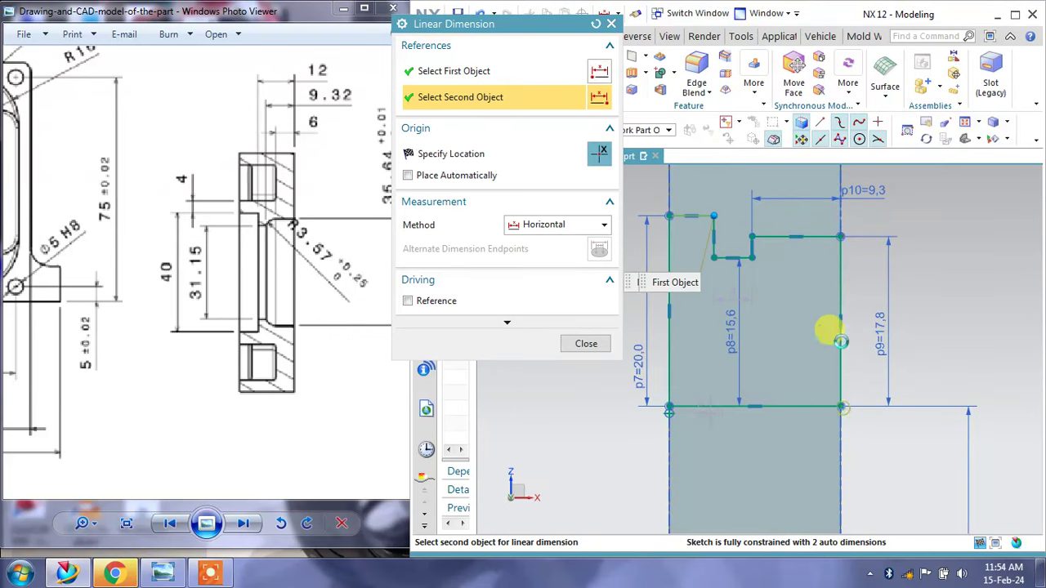
pyautogui.click(926, 175)
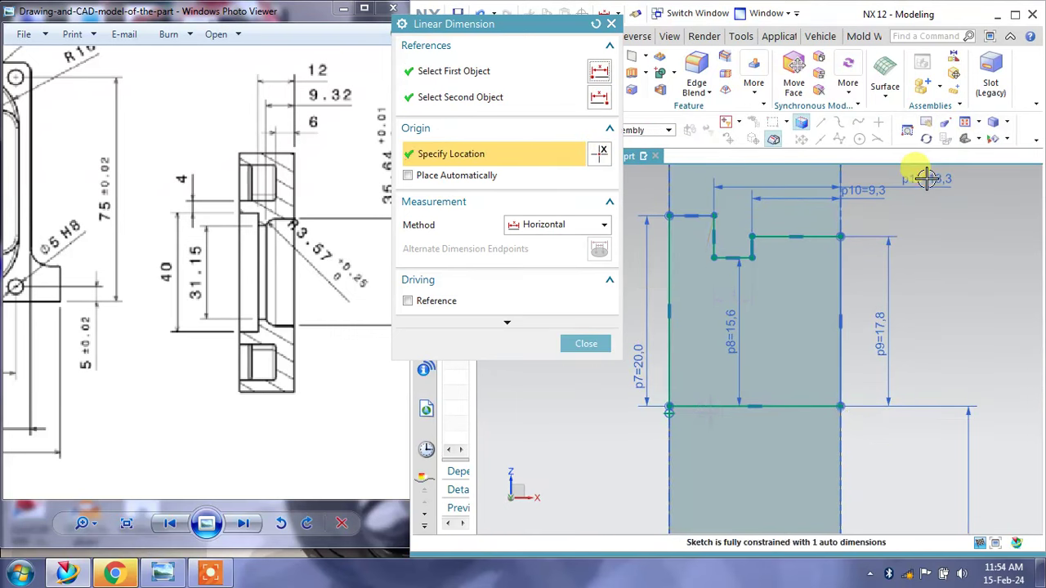
pyautogui.write('12')
pyautogui.press('Return')
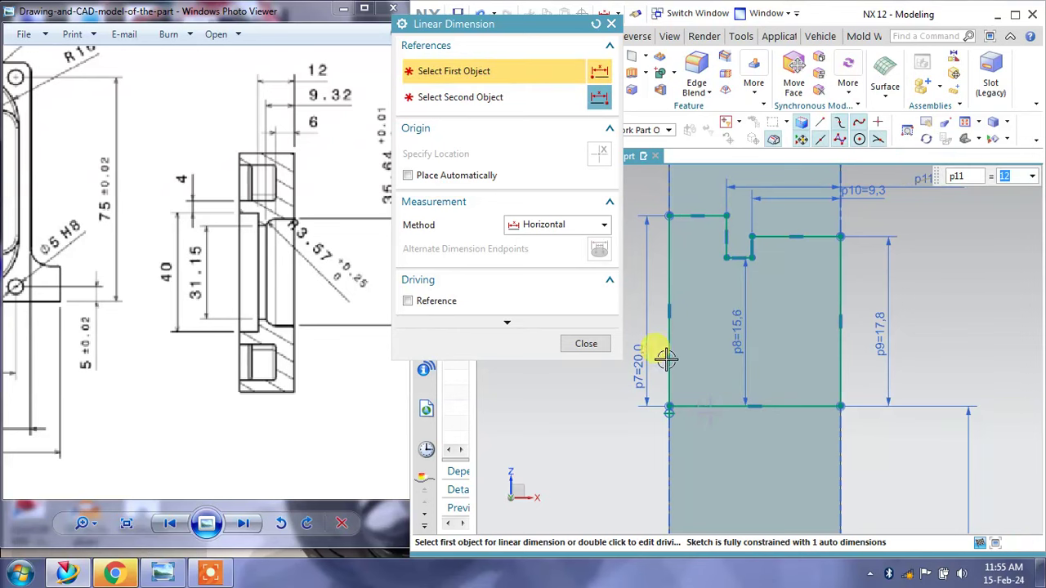
pyautogui.click(586, 344)
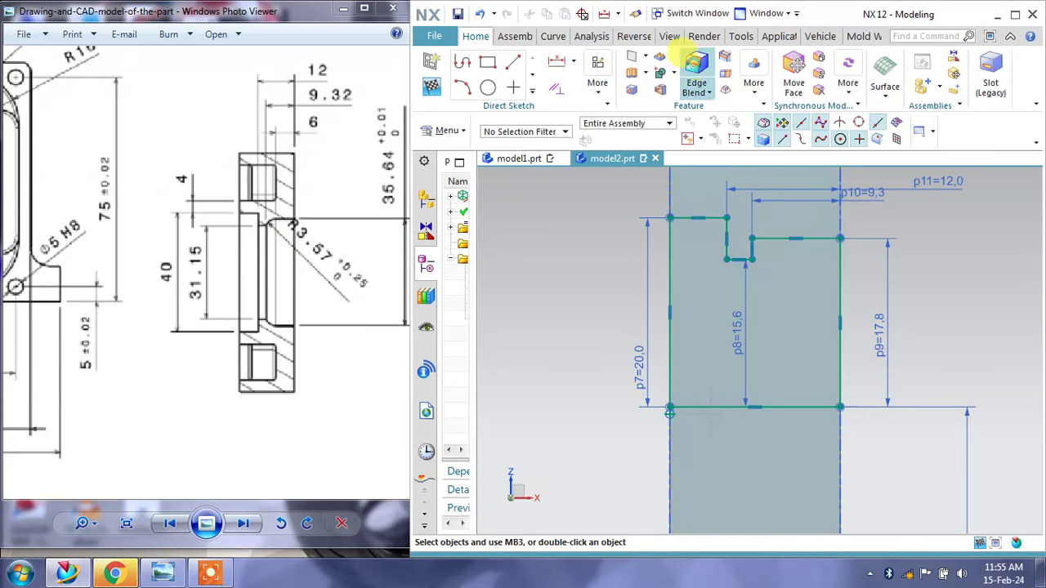
pyautogui.click(696, 78)
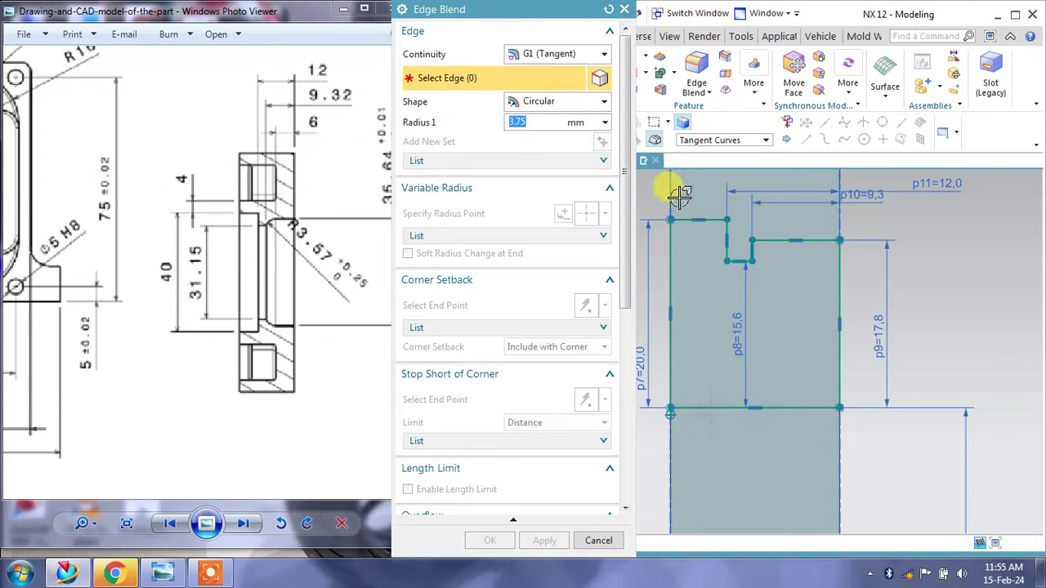
pyautogui.scroll(3, 678, 195)
pyautogui.scroll(2, 731, 226)
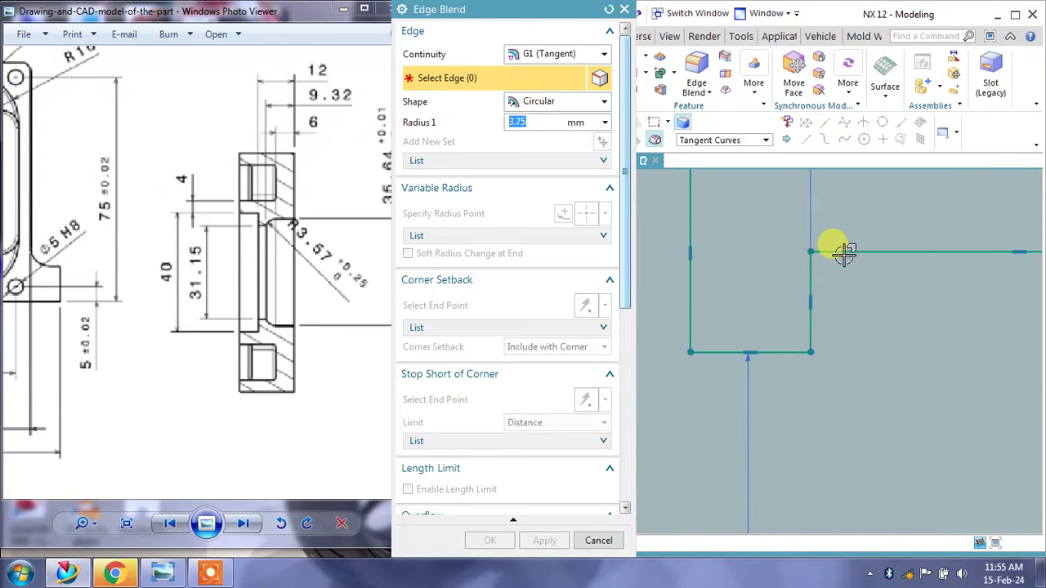
pyautogui.scroll(-3, 809, 301)
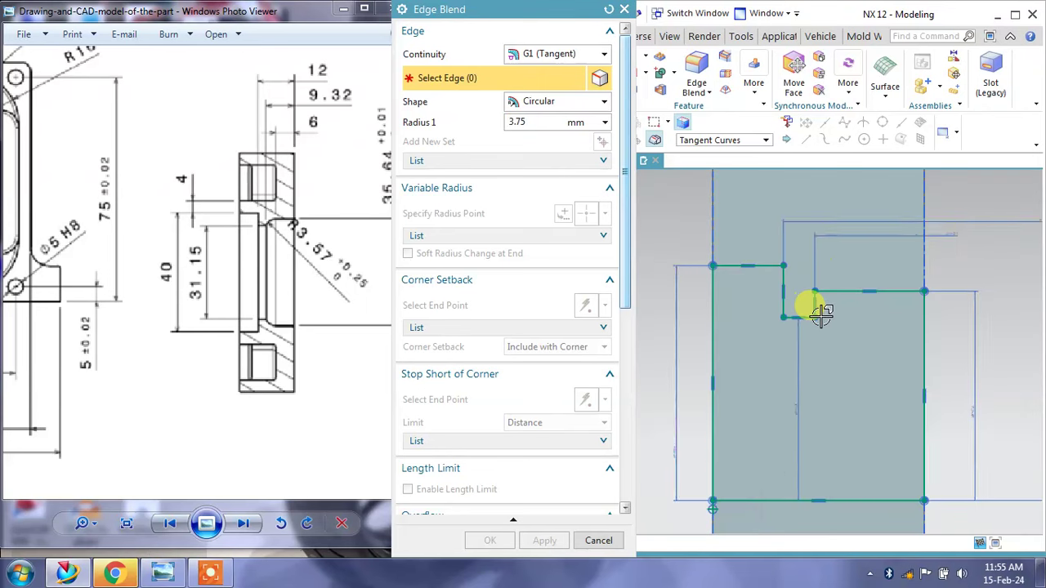
pyautogui.click(721, 141)
pyautogui.click(722, 154)
pyautogui.scroll(2, 833, 286)
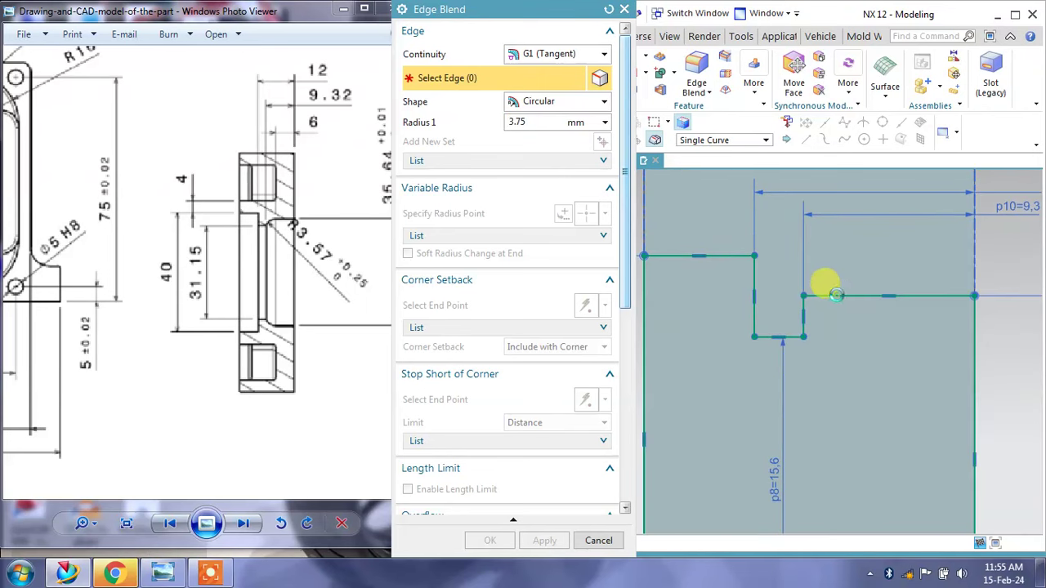
pyautogui.scroll(2, 814, 304)
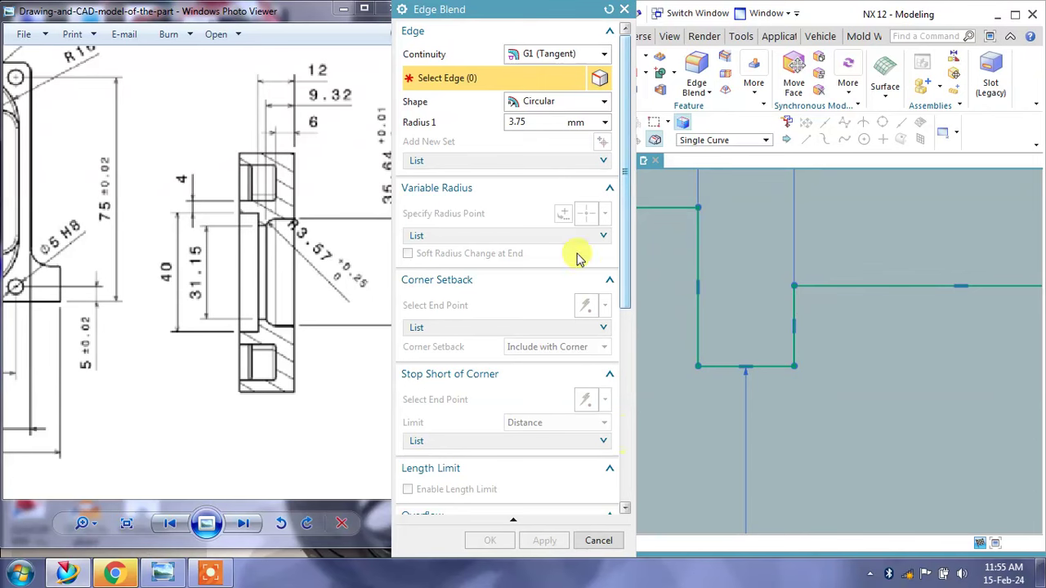
pyautogui.press('Escape')
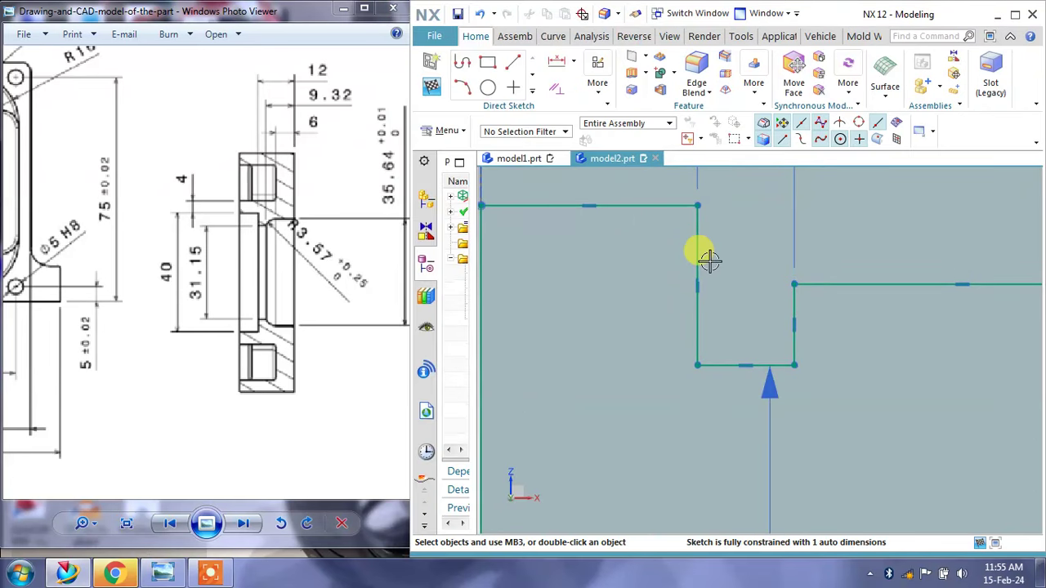
pyautogui.scroll(-2, 713, 249)
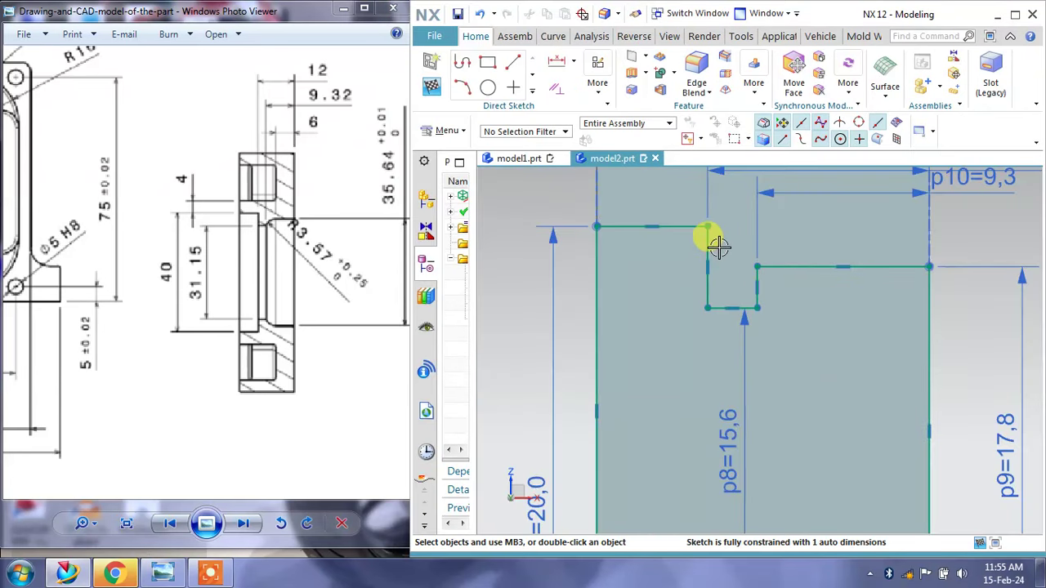
pyautogui.click(532, 93)
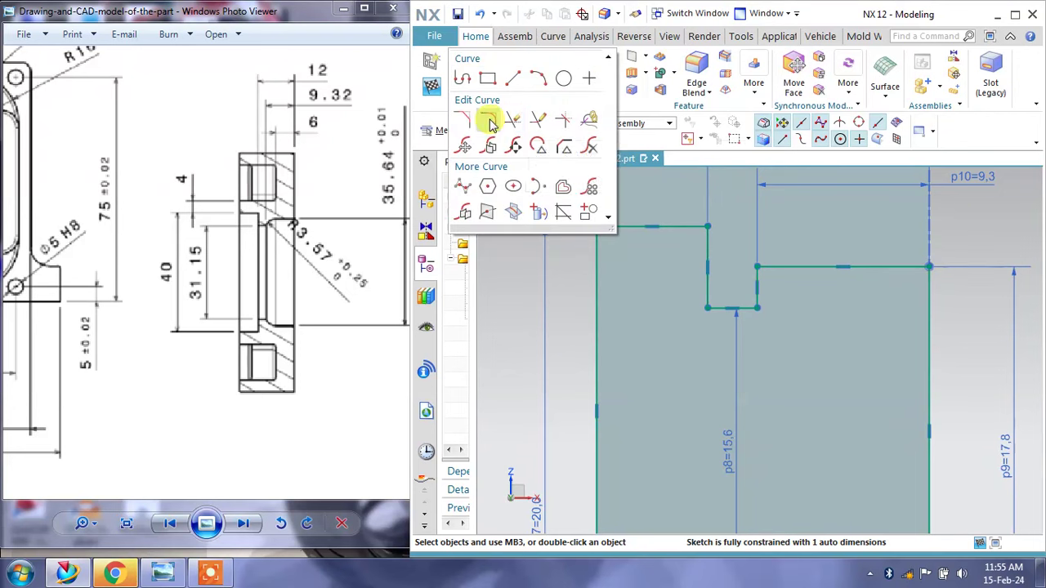
pyautogui.click(489, 123)
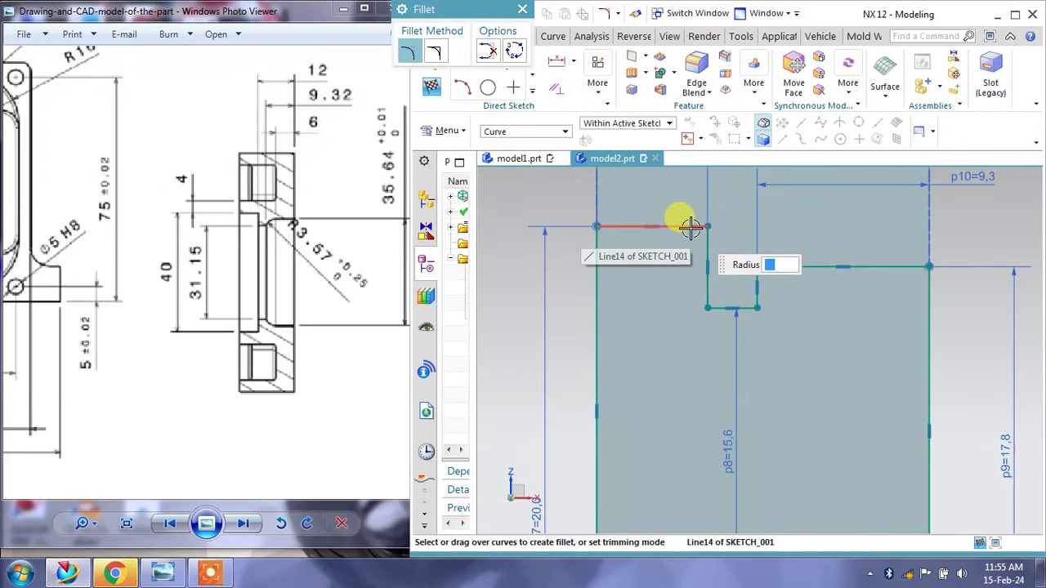
pyautogui.write('3.57')
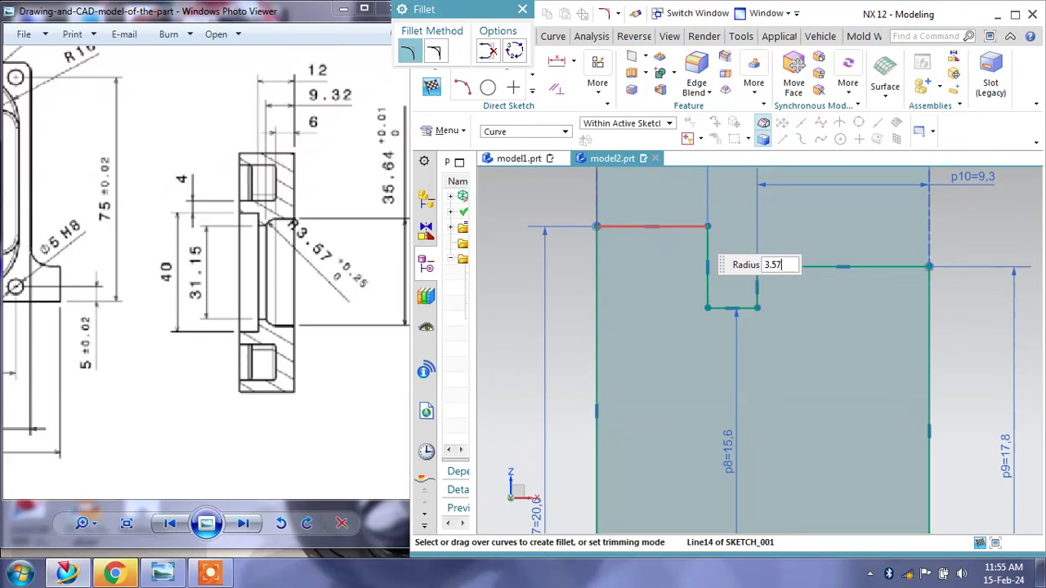
pyautogui.scroll(1, 817, 237)
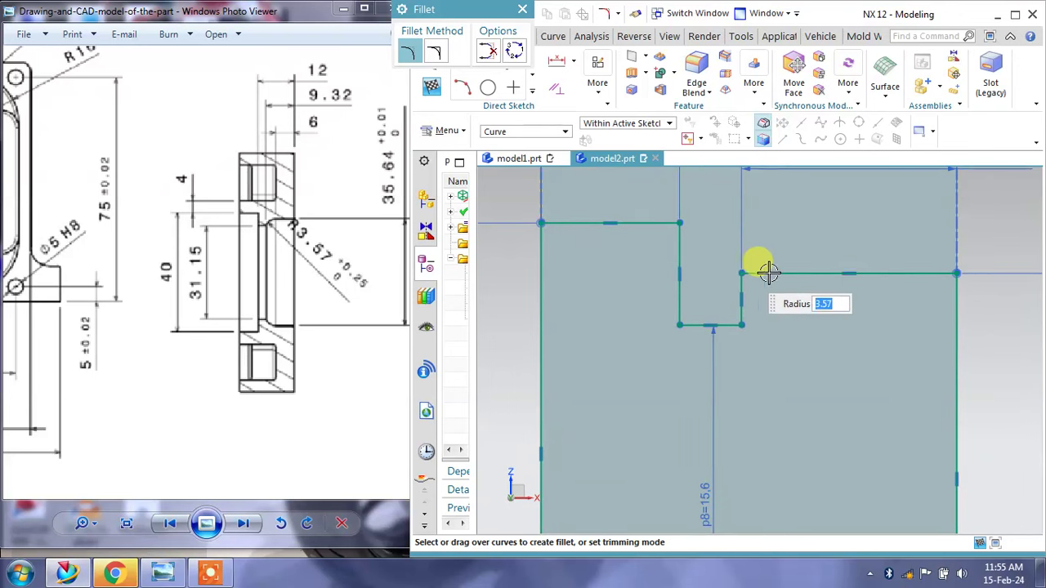
pyautogui.click(740, 290)
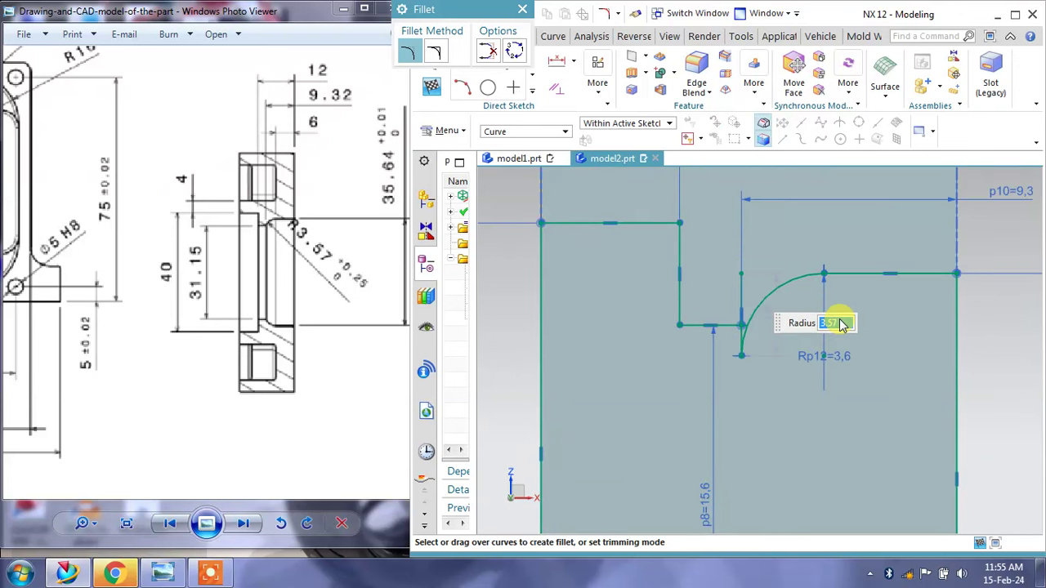
pyautogui.click(523, 9)
pyautogui.click(476, 14)
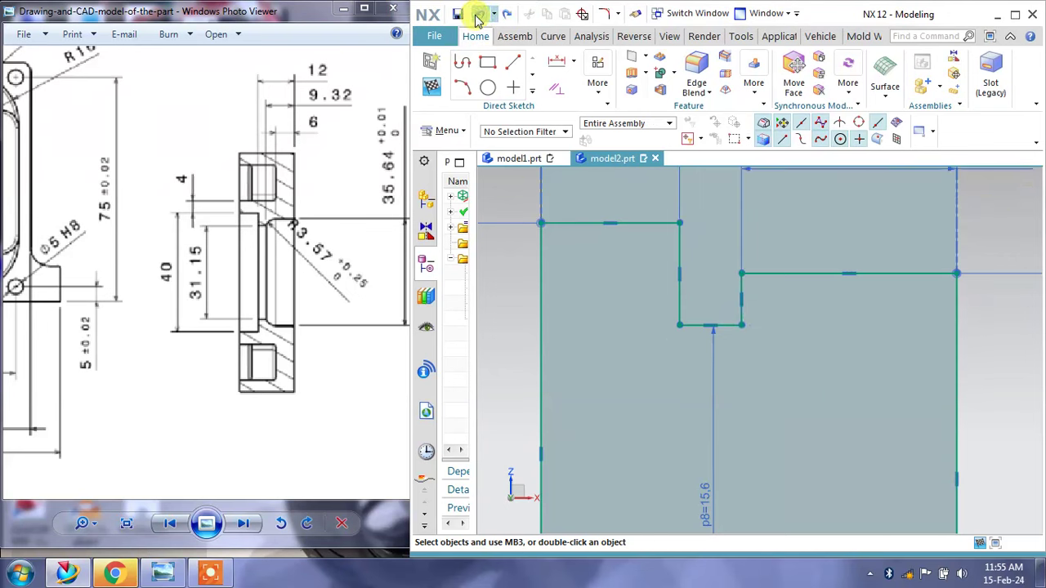
pyautogui.scroll(-2, 679, 254)
pyautogui.scroll(-1, 702, 282)
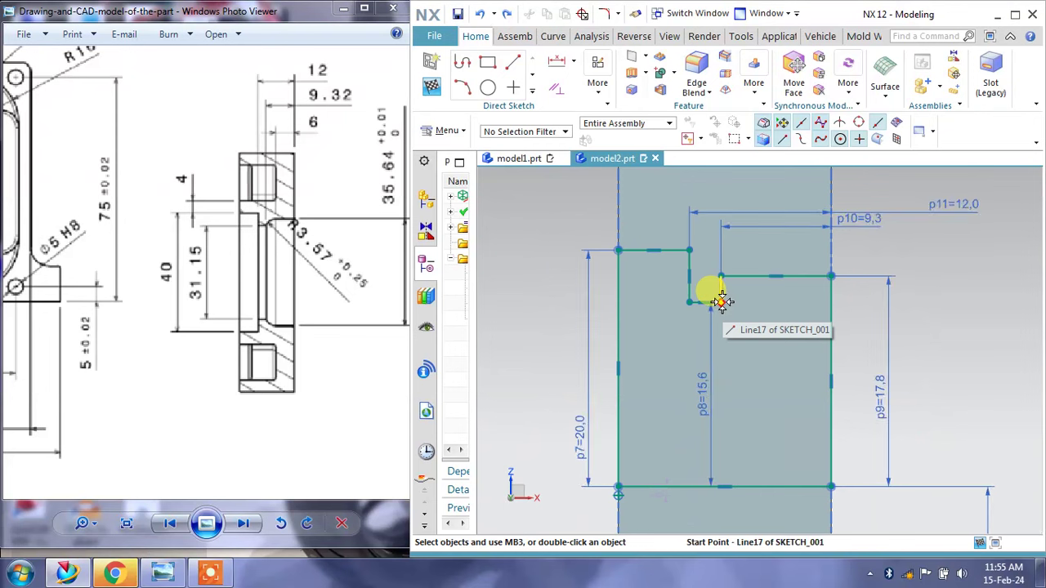
# Join the step line's end to its adjacent corner, finish the bore sketch, and orbit to an isometric view.
pyautogui.moveTo(721, 283); pyautogui.dragTo(721, 278)
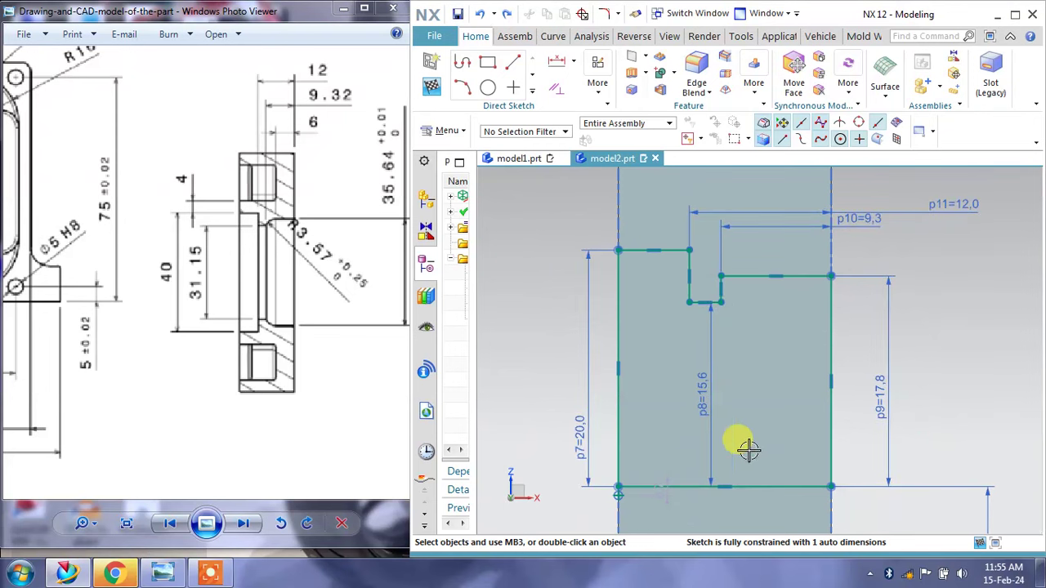
pyautogui.moveTo(787, 317)
pyautogui.keyDown('shift'); pyautogui.mouseDown(button='middle')
pyautogui.moveTo(799, 299)
pyautogui.moveTo(786, 344)
pyautogui.mouseUp(button='middle'); pyautogui.keyUp('shift')
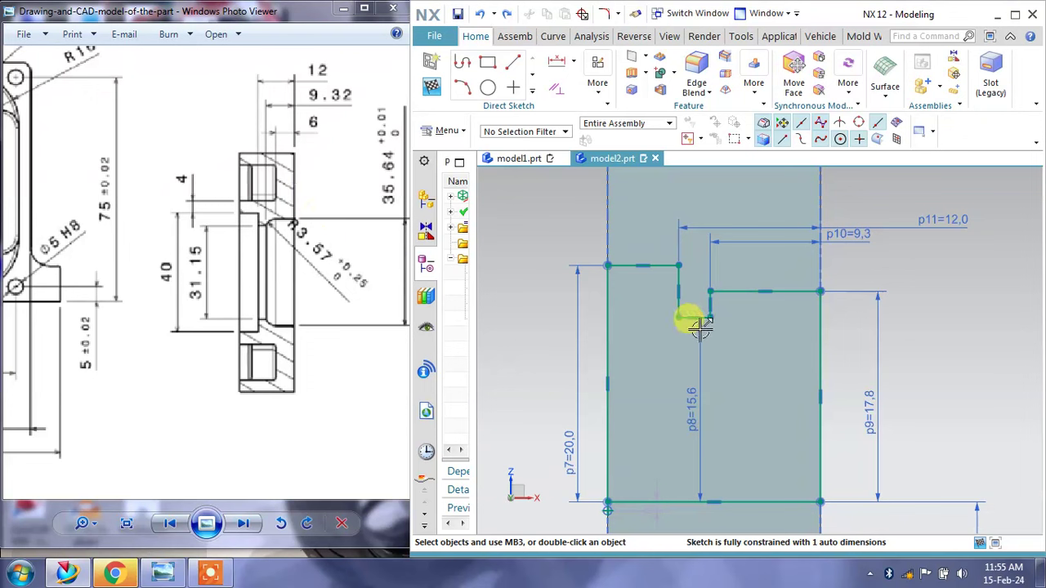
pyautogui.scroll(1, 695, 318)
pyautogui.scroll(2, 691, 314)
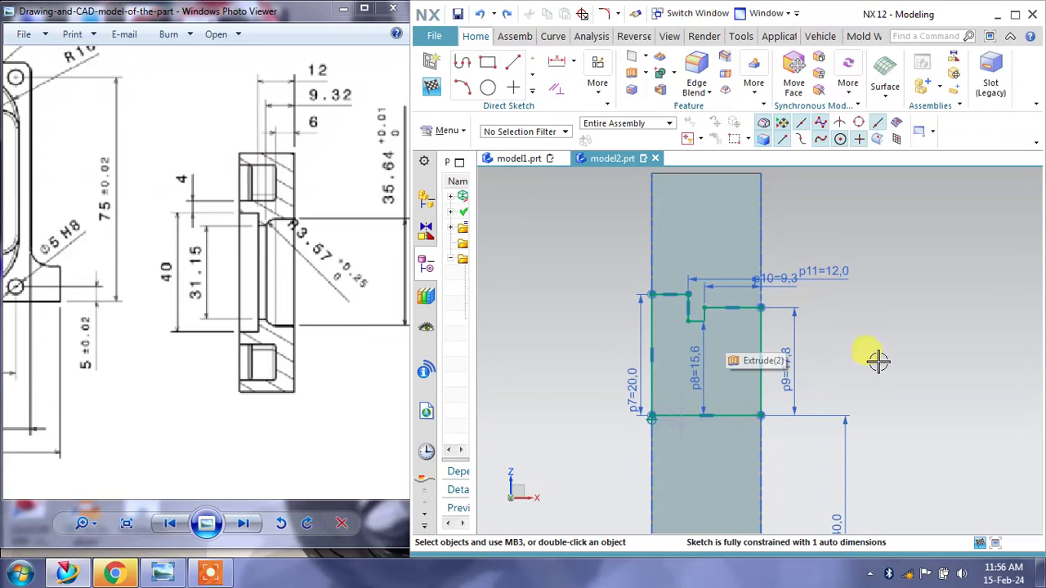
pyautogui.scroll(-2, 661, 429)
pyautogui.scroll(3, 658, 417)
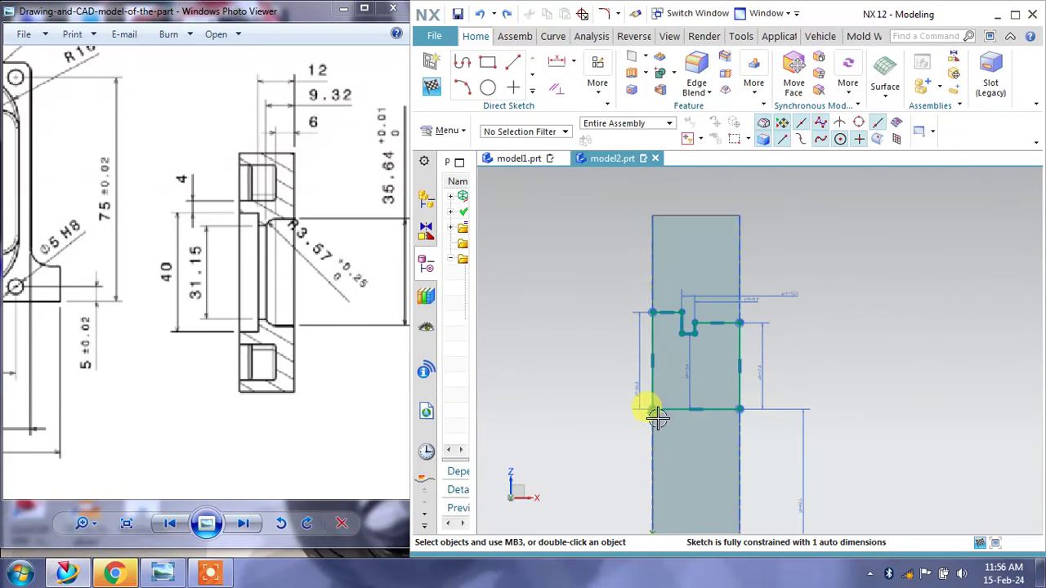
pyautogui.scroll(1, 649, 396)
pyautogui.moveTo(672, 373)
pyautogui.keyDown('shift'); pyautogui.mouseDown(button='middle')
pyautogui.moveTo(691, 282)
pyautogui.moveTo(684, 345)
pyautogui.moveTo(703, 371)
pyautogui.mouseUp(button='middle'); pyautogui.keyUp('shift')
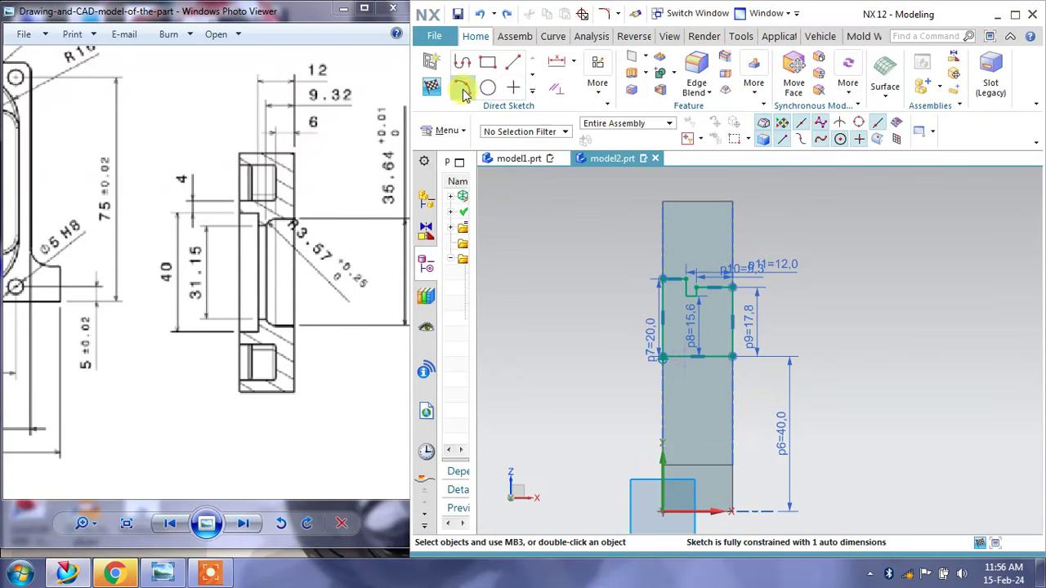
pyautogui.click(433, 87)
pyautogui.moveTo(806, 257)
pyautogui.mouseDown(button='middle')
pyautogui.moveTo(875, 224)
pyautogui.moveTo(855, 228)
pyautogui.mouseUp(button='middle')
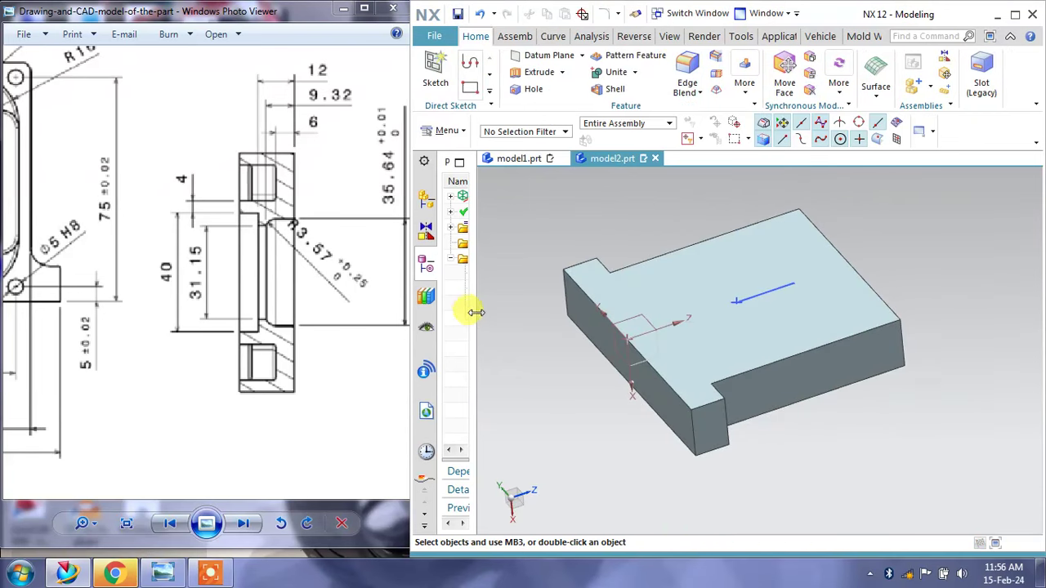
# Revolve Sketch (3) 360° about its centre edge with Subtract to cut the stepped bore as Revolve (4).
pyautogui.moveTo(475, 312); pyautogui.dragTo(527, 318)
pyautogui.click(516, 324)
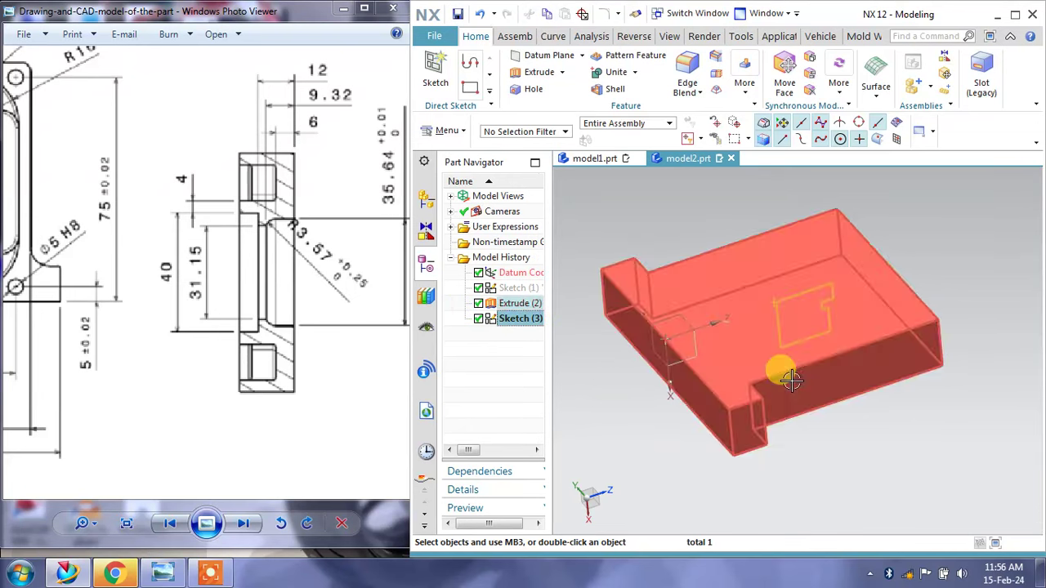
pyautogui.moveTo(782, 368)
pyautogui.mouseDown(button='middle')
pyautogui.moveTo(771, 350)
pyautogui.moveTo(635, 273)
pyautogui.mouseUp(button='middle')
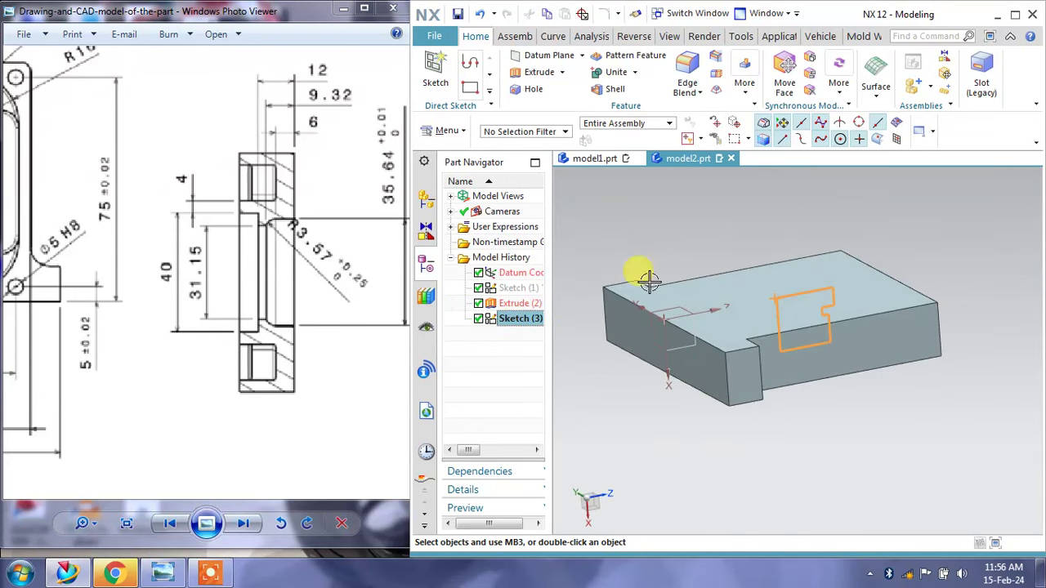
pyautogui.click(562, 72)
pyautogui.click(547, 107)
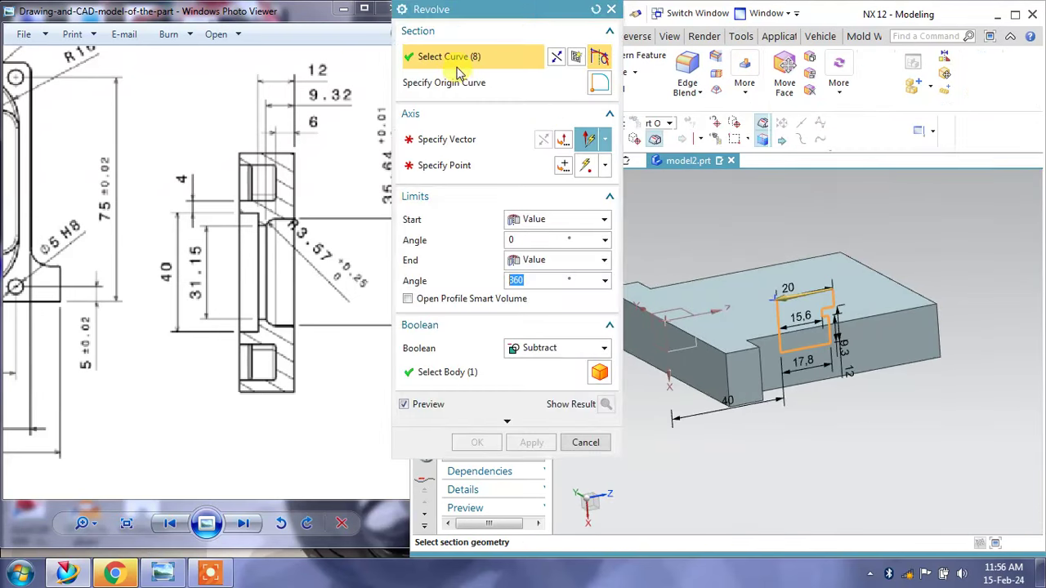
pyautogui.click(470, 139)
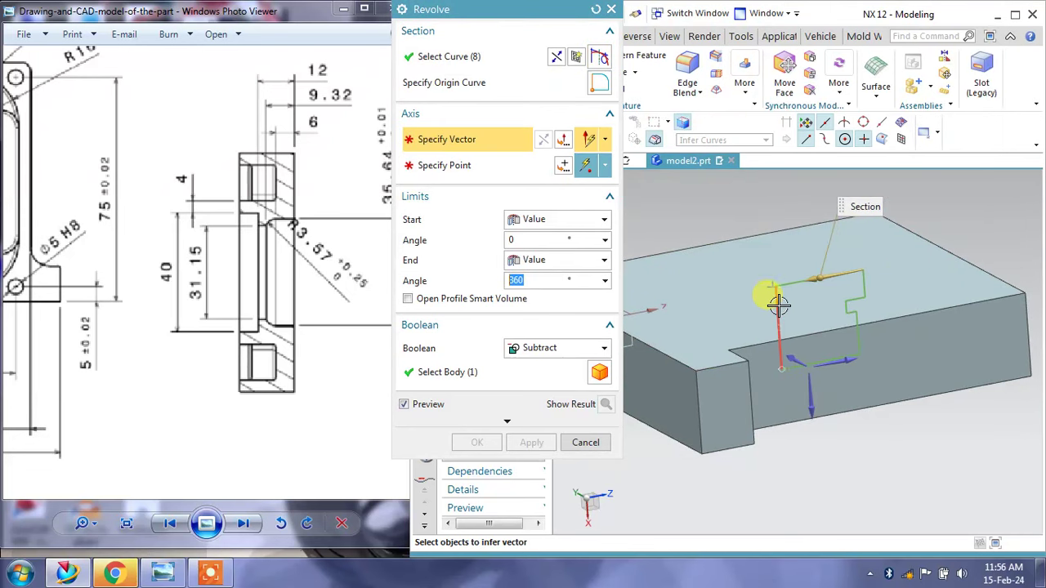
pyautogui.click(778, 303)
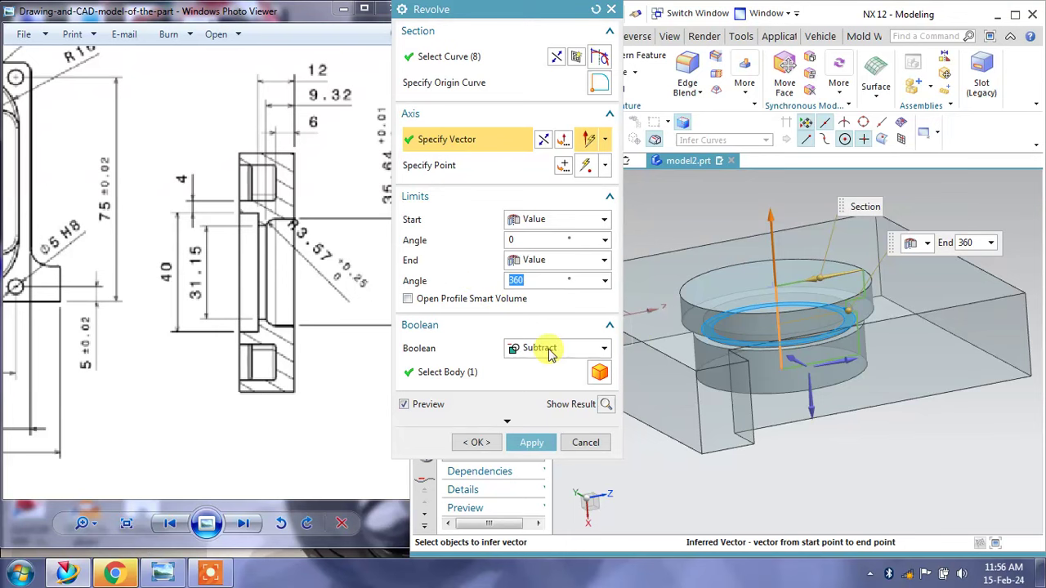
pyautogui.click(547, 347)
pyautogui.click(543, 395)
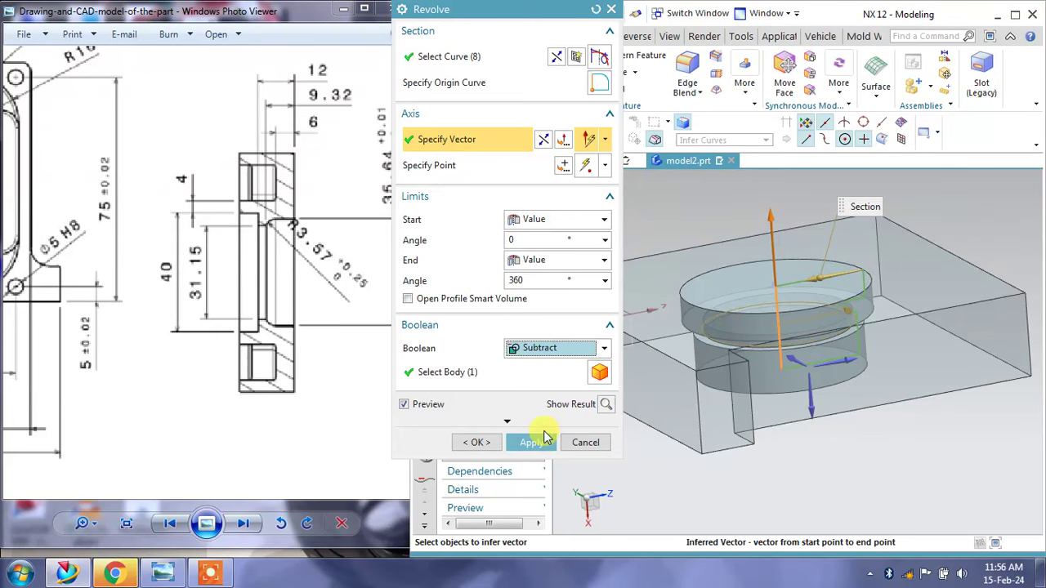
pyautogui.click(532, 442)
pyautogui.click(594, 442)
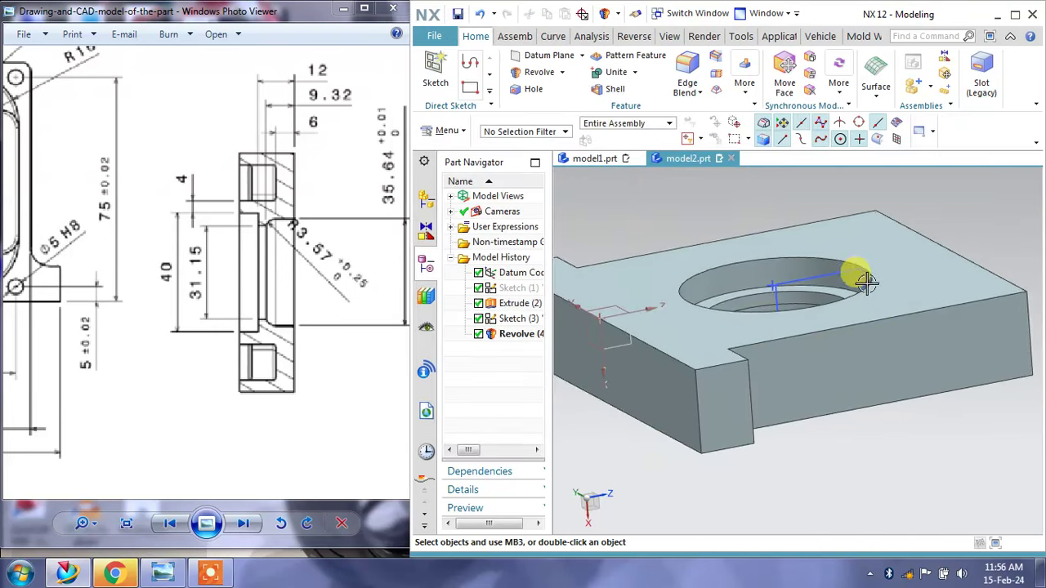
pyautogui.moveTo(859, 280)
pyautogui.mouseDown(button='middle')
pyautogui.moveTo(864, 292)
pyautogui.moveTo(847, 267)
pyautogui.moveTo(872, 249)
pyautogui.moveTo(905, 287)
pyautogui.mouseUp(button='middle')
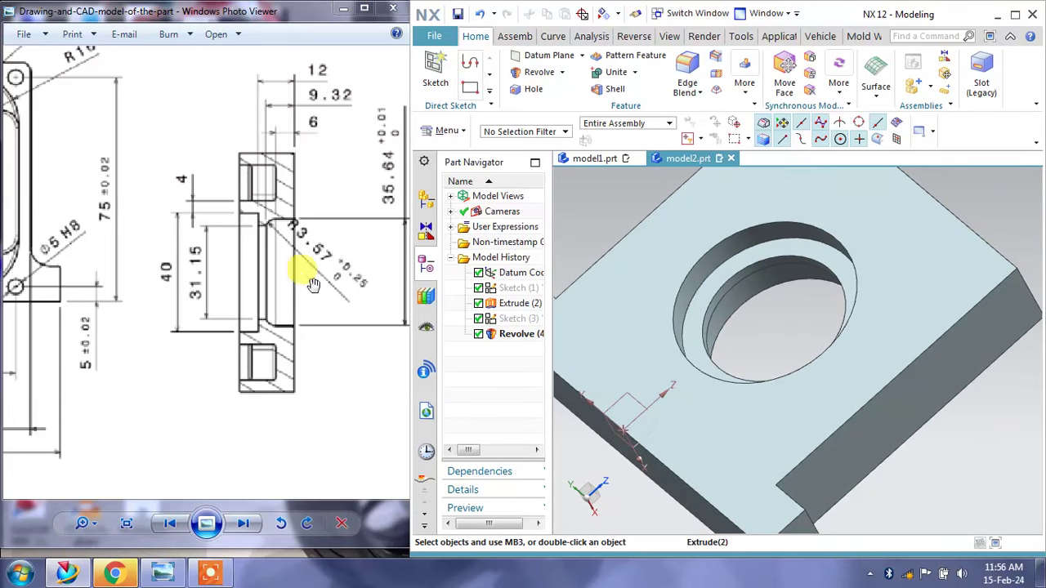
# Round the bore's inner circular step edge with a 3.57 mm edge blend.
pyautogui.moveTo(794, 247); pyautogui.dragTo(777, 215, button='middle')
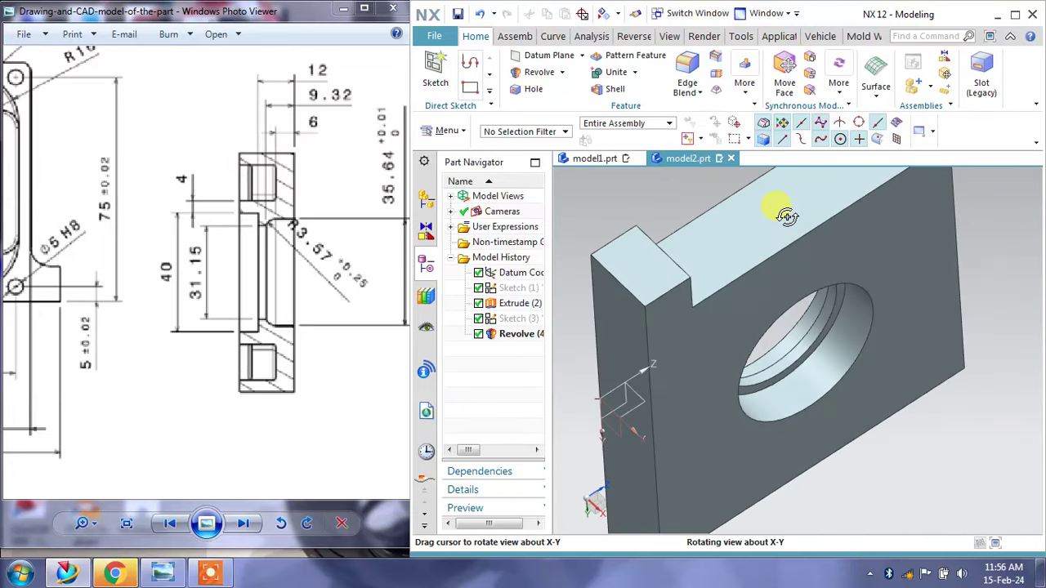
pyautogui.click(667, 66)
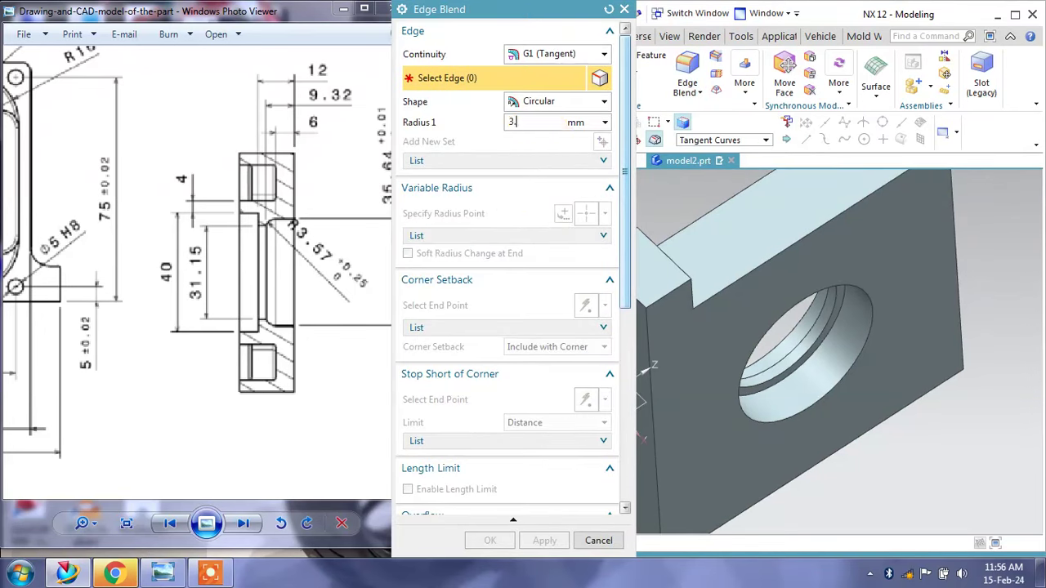
pyautogui.click(841, 296)
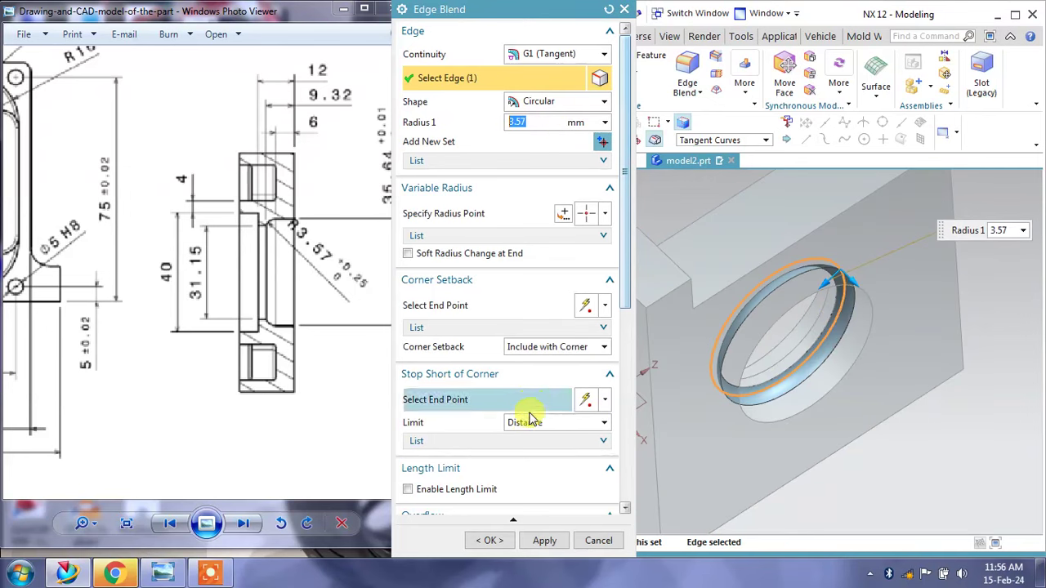
pyautogui.click(545, 541)
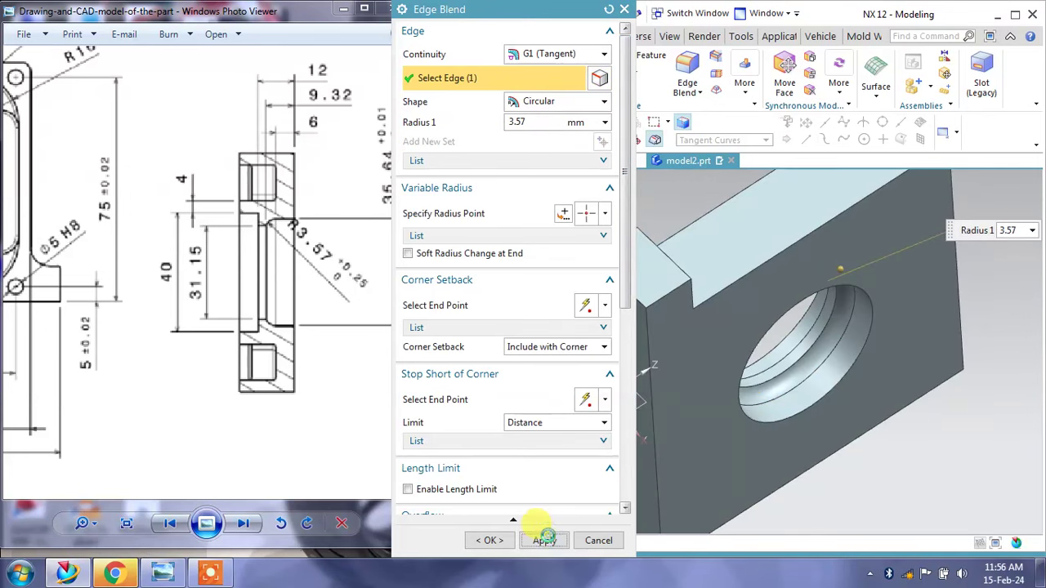
pyautogui.click(599, 542)
pyautogui.moveTo(818, 275)
pyautogui.mouseDown(button='middle')
pyautogui.moveTo(800, 268)
pyautogui.moveTo(801, 299)
pyautogui.moveTo(854, 364)
pyautogui.mouseUp(button='middle')
# Start a sketch on the plate's top face and draw a rectangle around the bore.
pyautogui.click(435, 73)
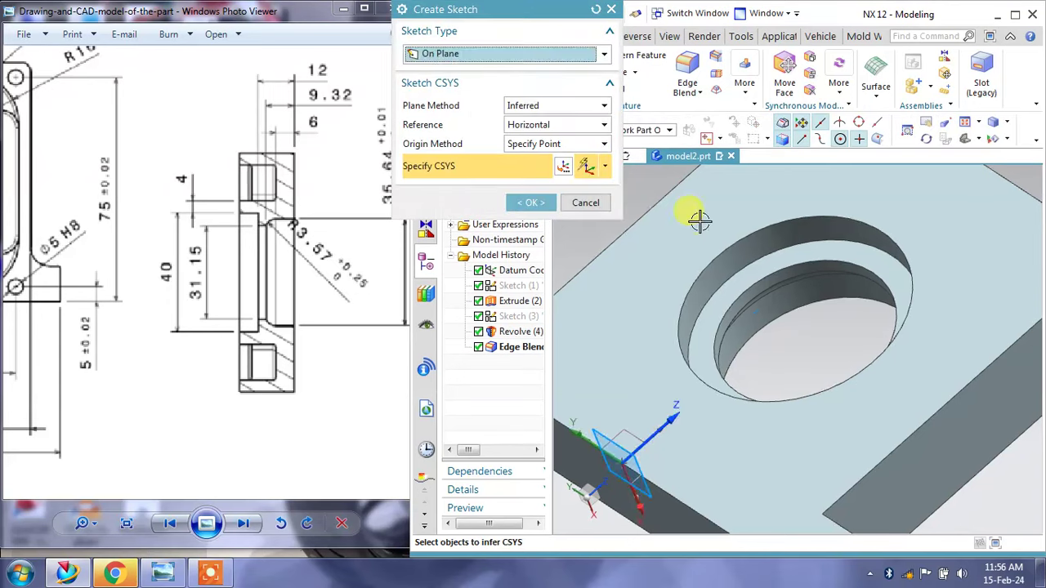
pyautogui.click(784, 253)
pyautogui.click(531, 203)
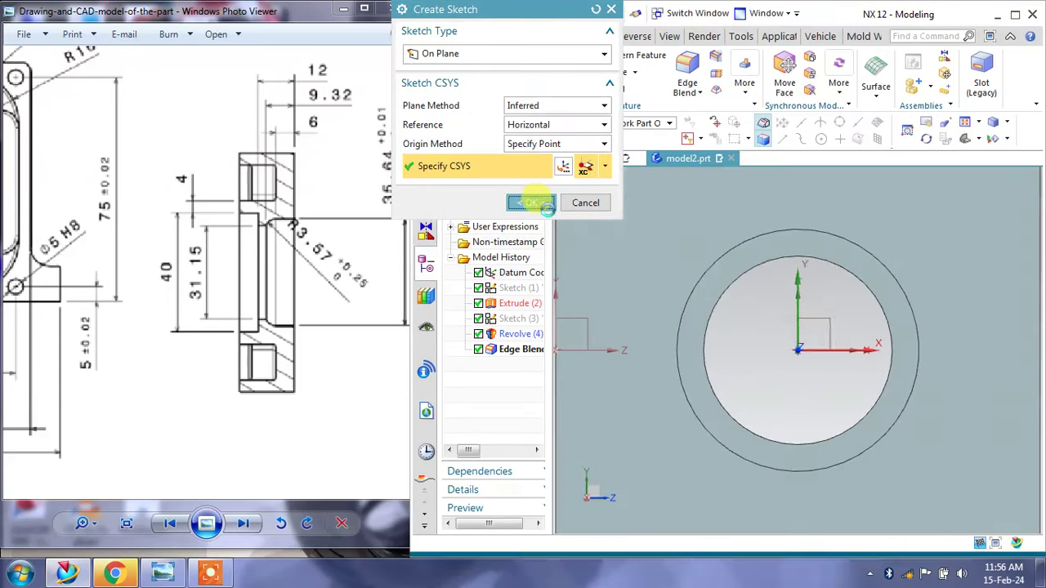
pyautogui.moveTo(205, 310)
pyautogui.mouseDown()
pyautogui.moveTo(378, 320)
pyautogui.moveTo(318, 290)
pyautogui.mouseUp()
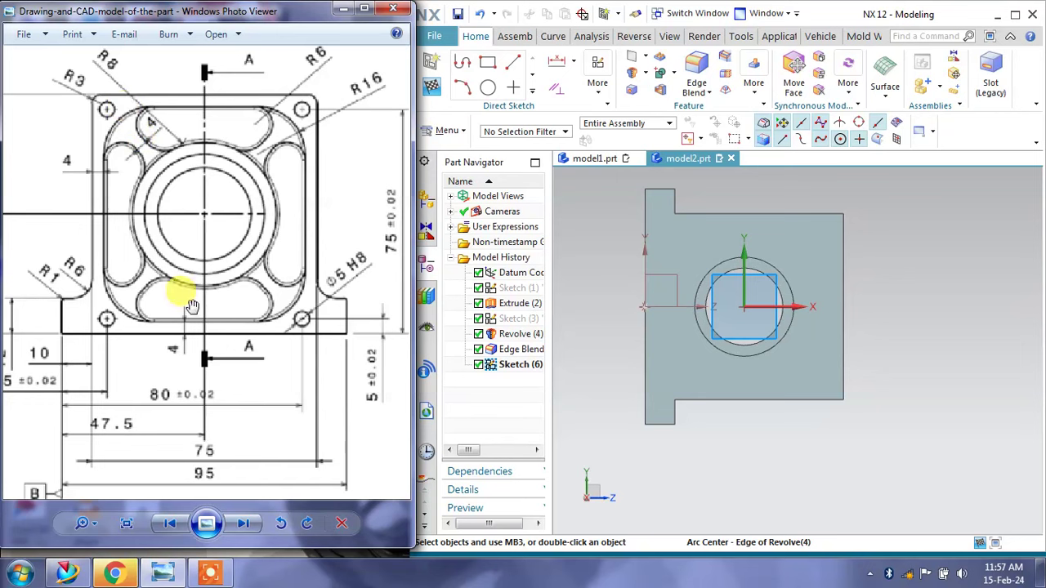
pyautogui.click(487, 63)
pyautogui.scroll(-2, 679, 242)
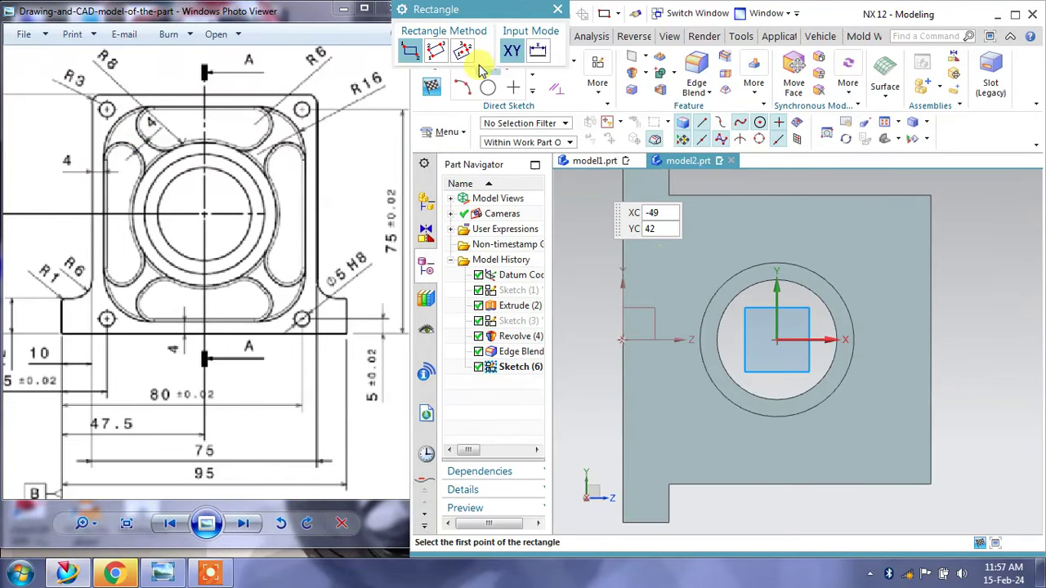
pyautogui.click(662, 229)
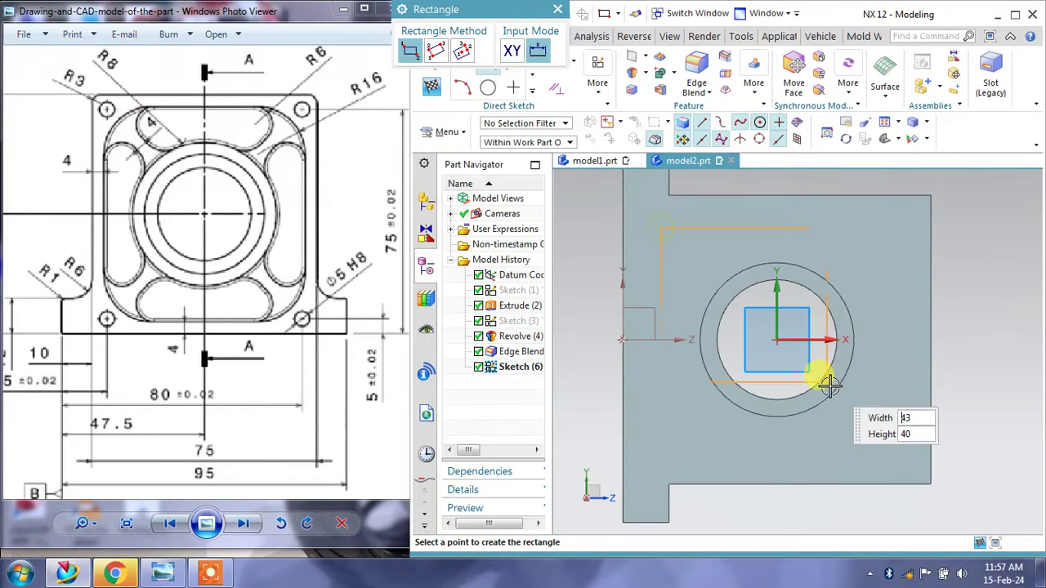
pyautogui.click(905, 453)
pyautogui.click(558, 9)
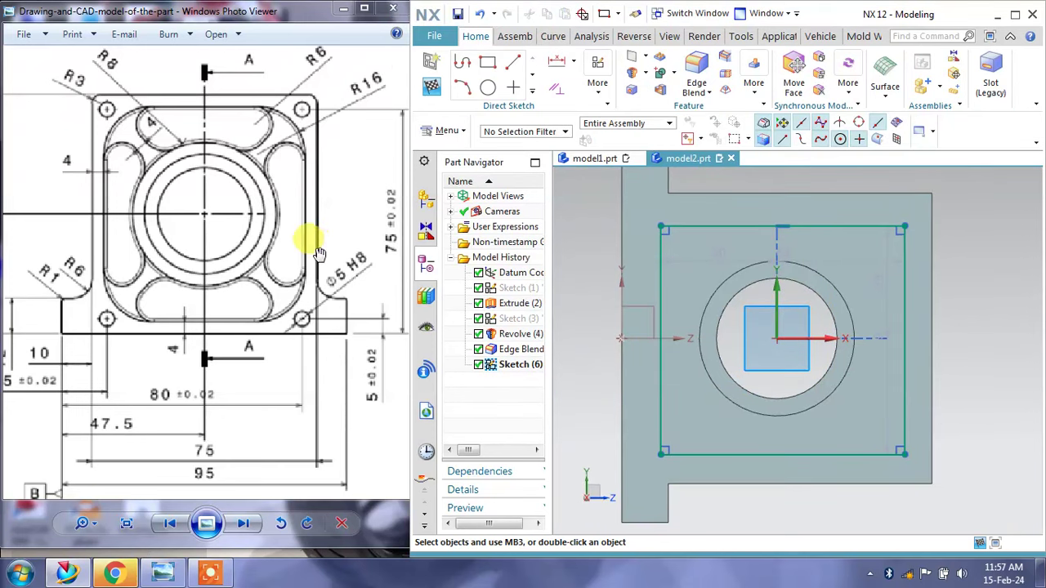
# Dimension the rectangle's left side 4 mm from the plate's left edge.
pyautogui.click(574, 61)
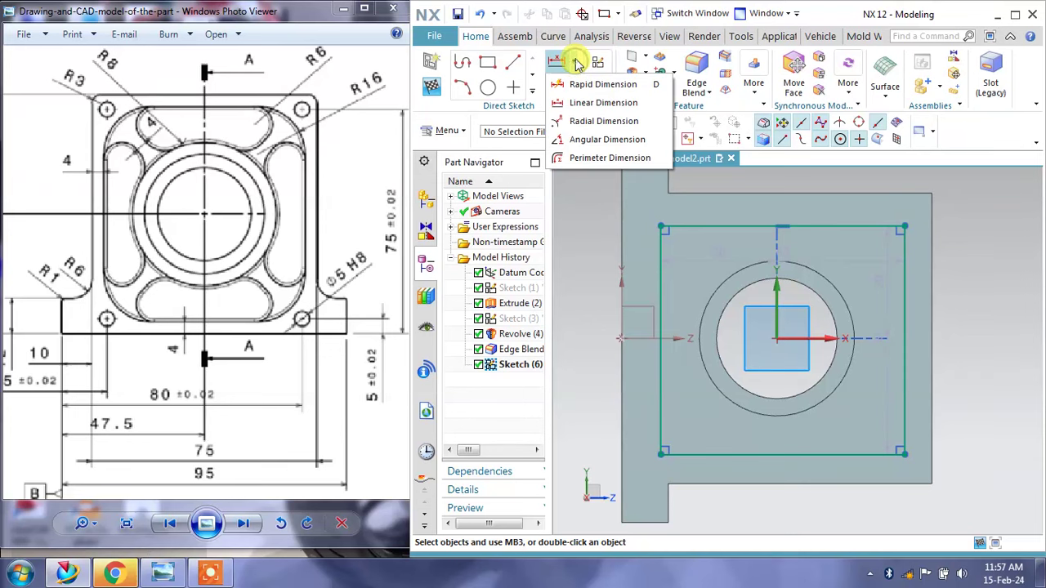
pyautogui.click(578, 85)
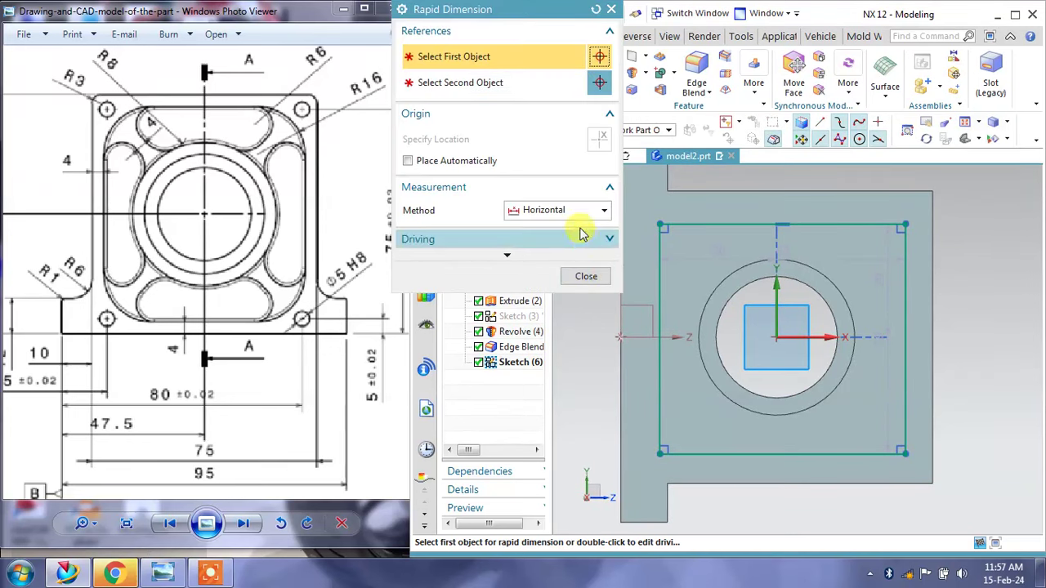
pyautogui.click(554, 210)
pyautogui.click(546, 234)
pyautogui.keyDown('shift'); pyautogui.moveTo(668, 273); pyautogui.dragTo(738, 299, button='middle'); pyautogui.keyUp('shift')
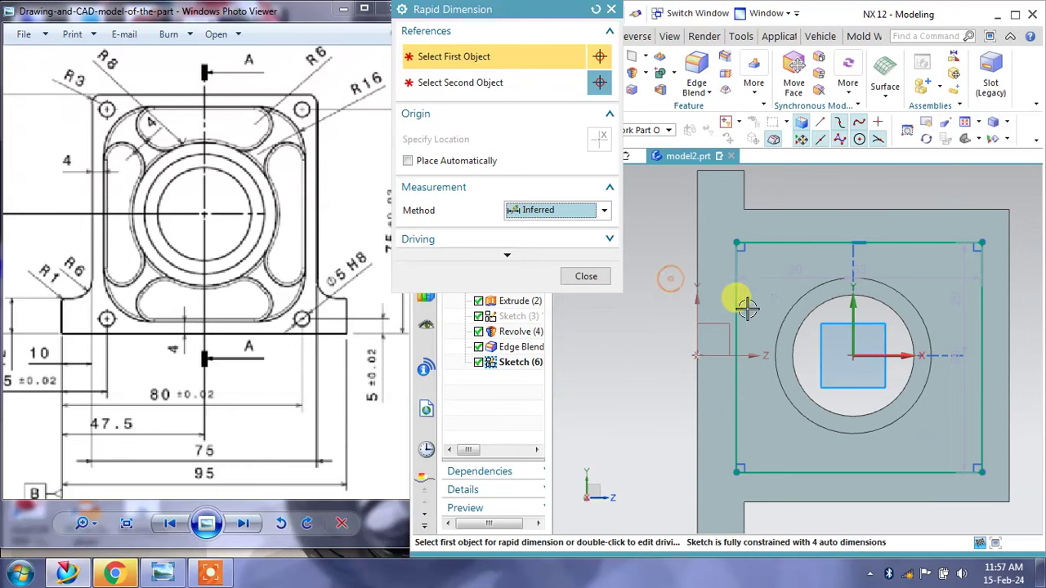
pyautogui.click(694, 325)
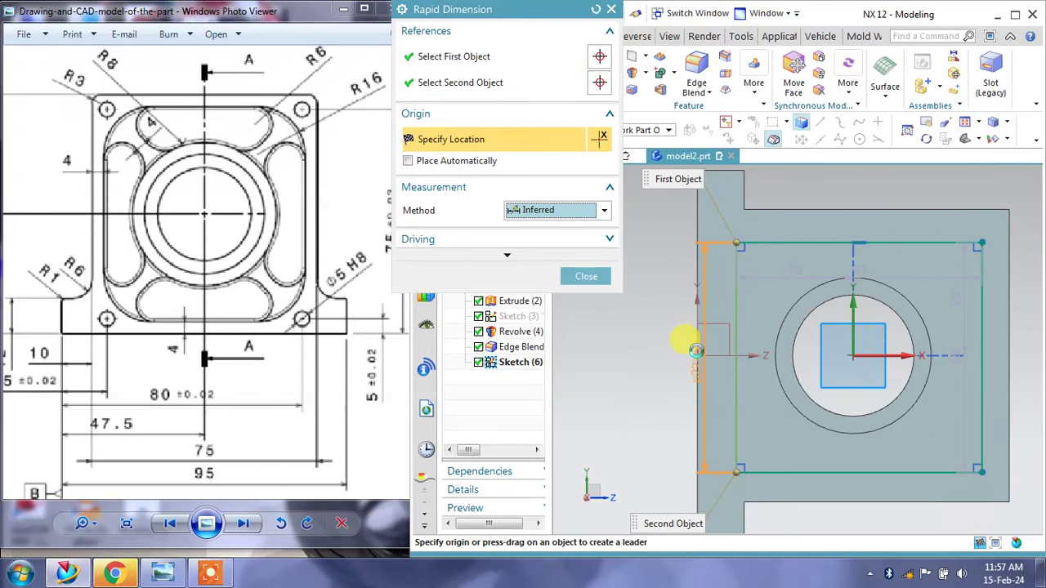
pyautogui.click(695, 350)
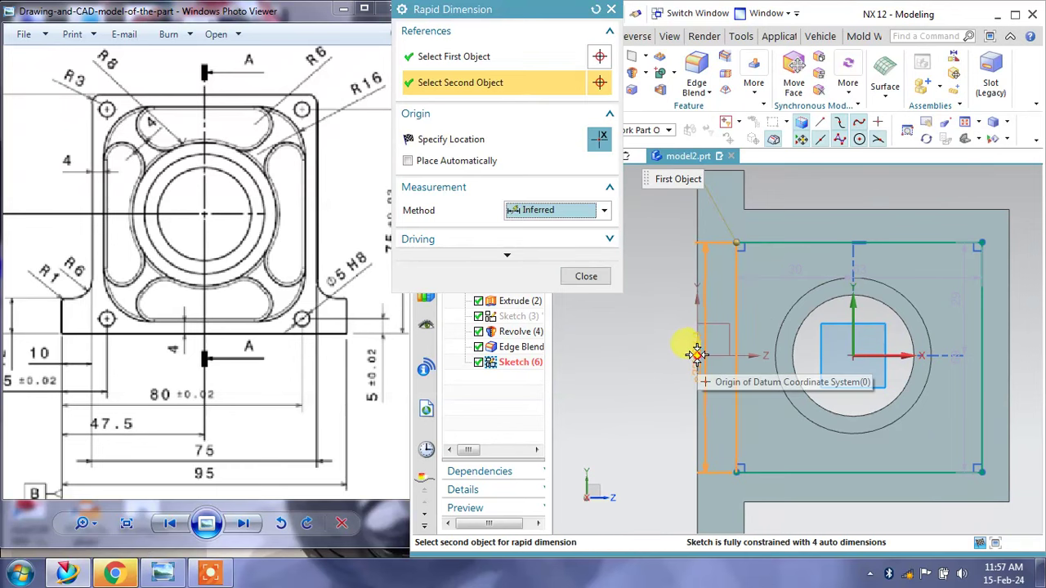
pyautogui.click(657, 315)
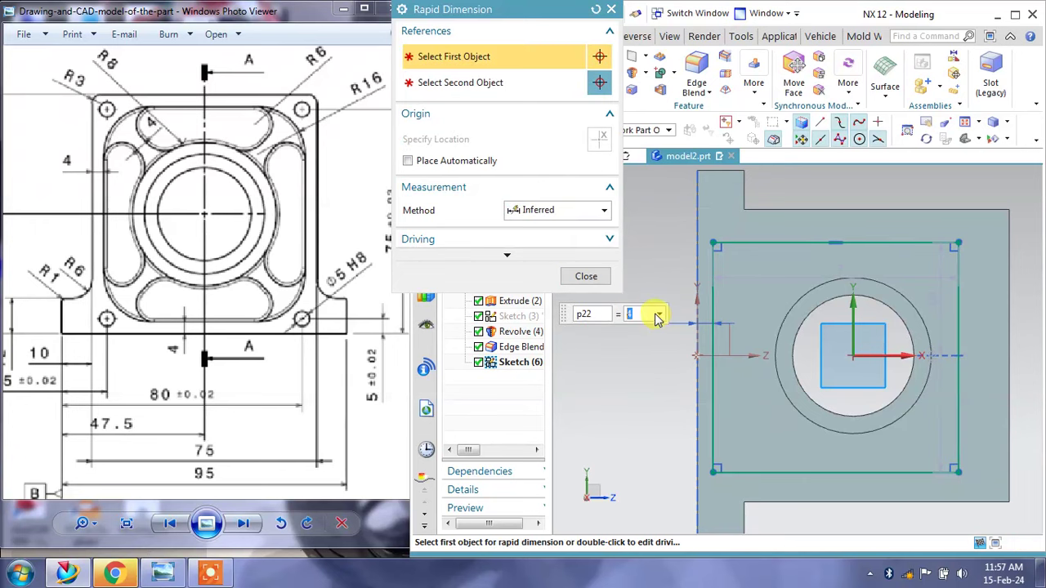
pyautogui.keyDown('shift'); pyautogui.moveTo(848, 303); pyautogui.dragTo(789, 313, button='middle'); pyautogui.keyUp('shift')
pyautogui.click(609, 277)
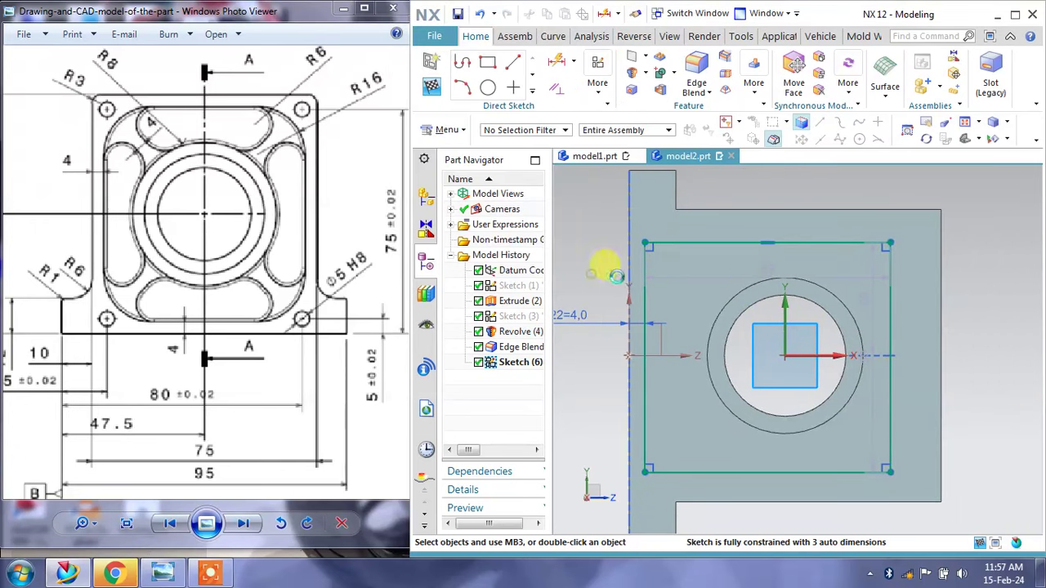
# Dimension the rectangle's right, top and bottom sides 4 mm from the plate edges.
pyautogui.click(559, 62)
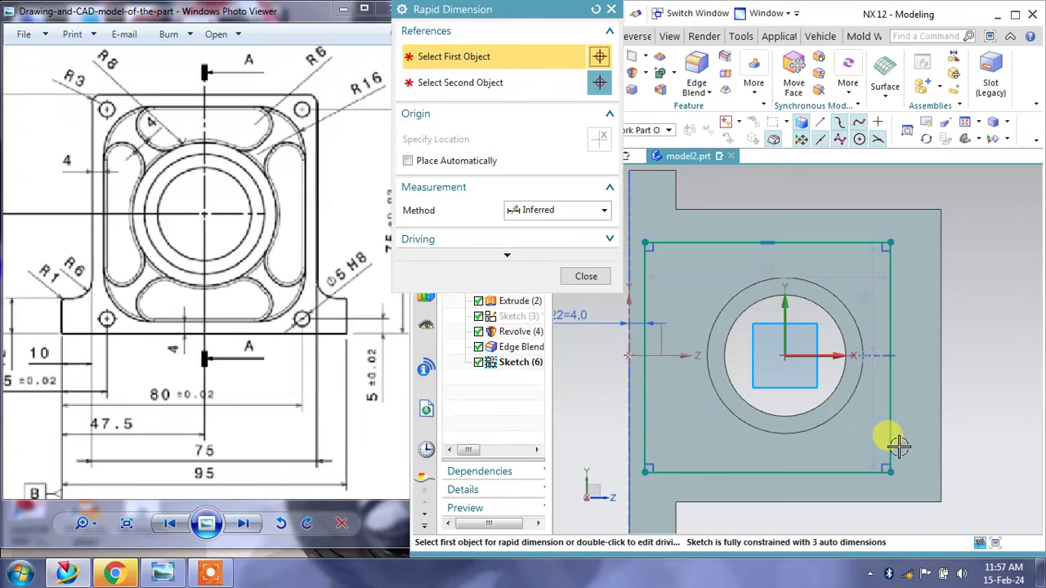
pyautogui.click(891, 477)
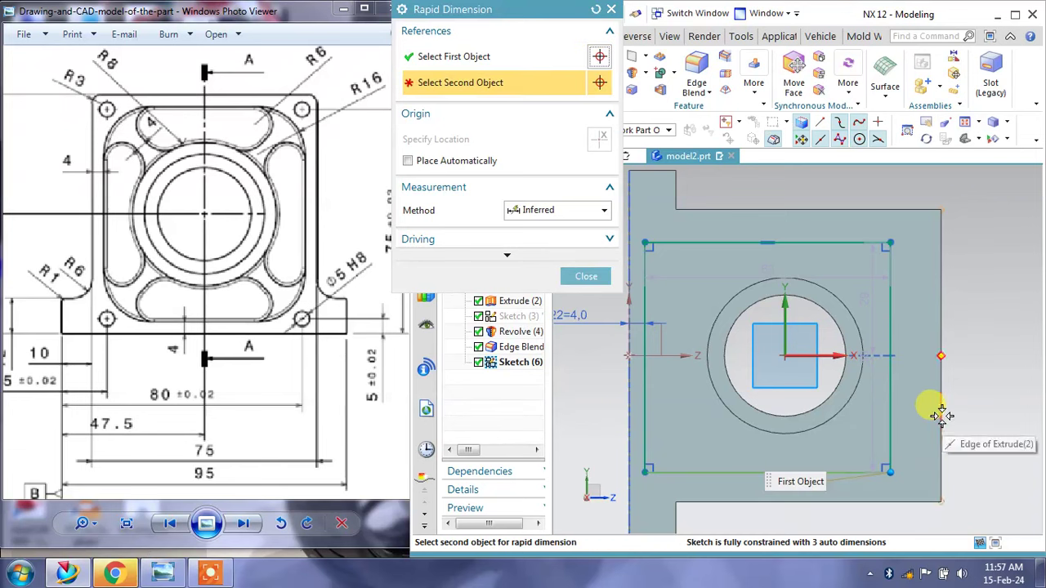
pyautogui.click(947, 362)
pyautogui.click(989, 357)
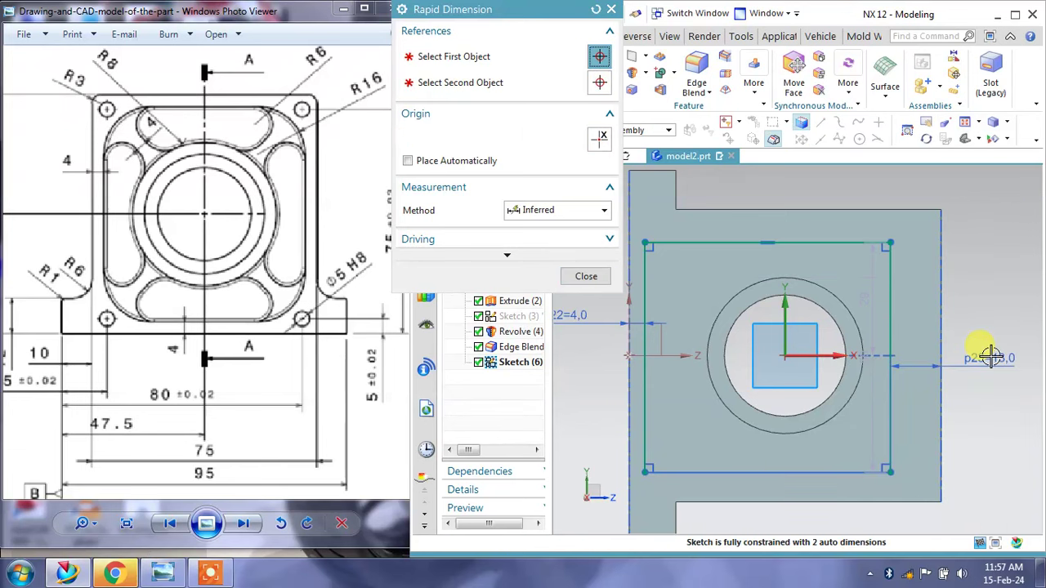
pyautogui.write('4')
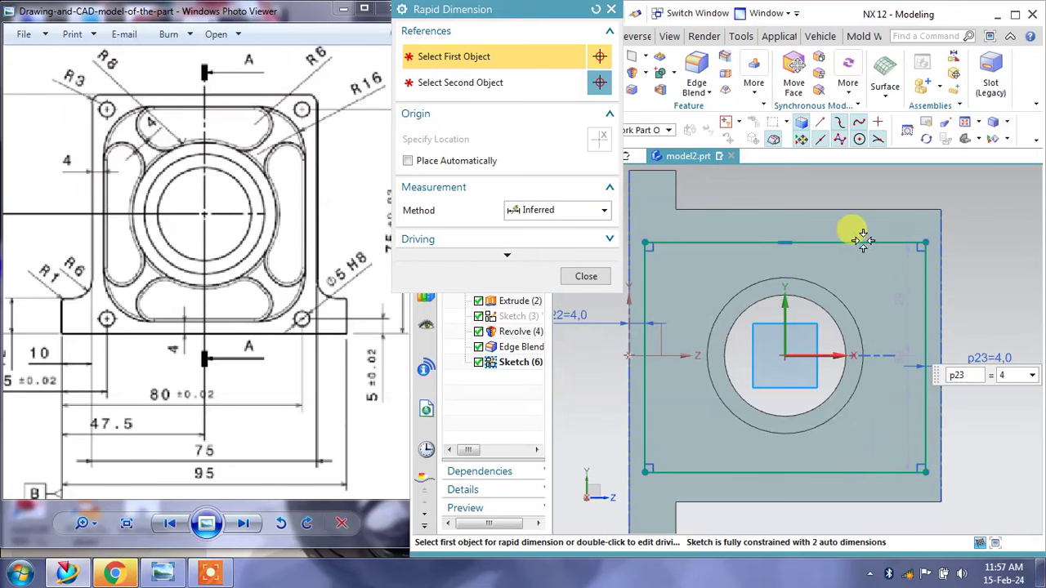
pyautogui.click(858, 233)
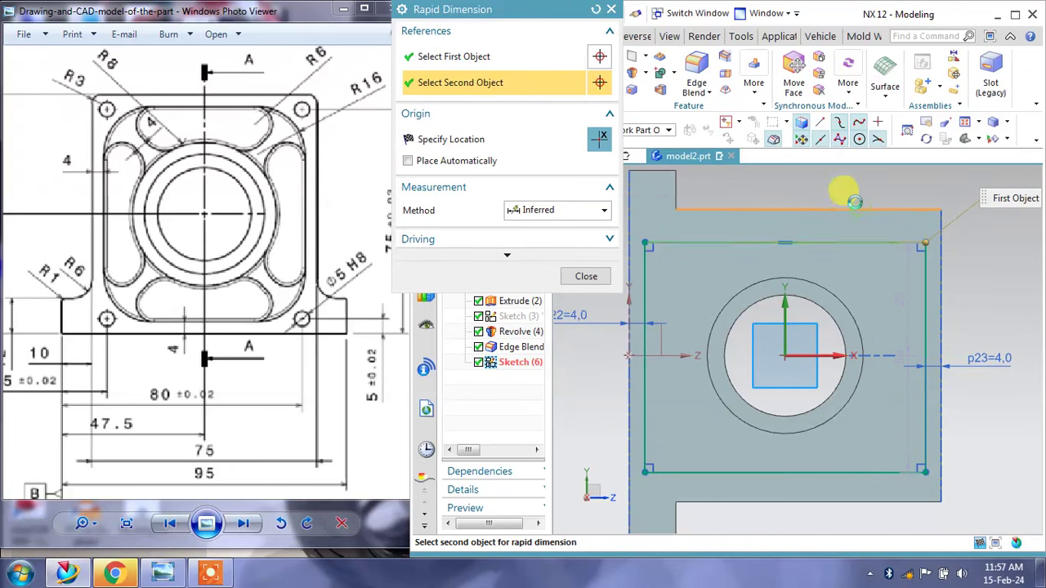
pyautogui.click(852, 203)
pyautogui.click(846, 181)
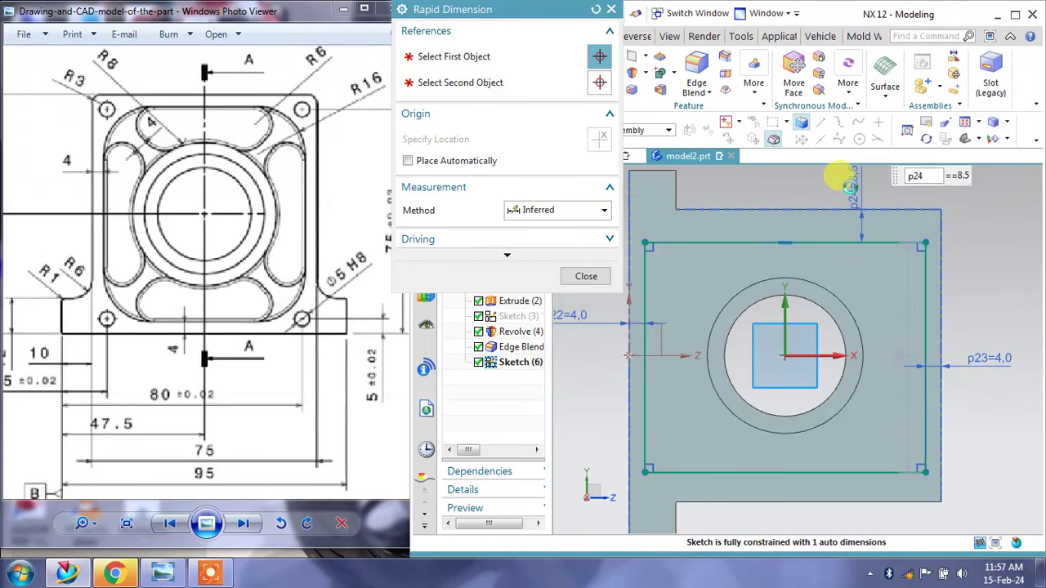
pyautogui.write('4')
pyautogui.press('Return')
pyautogui.click(840, 452)
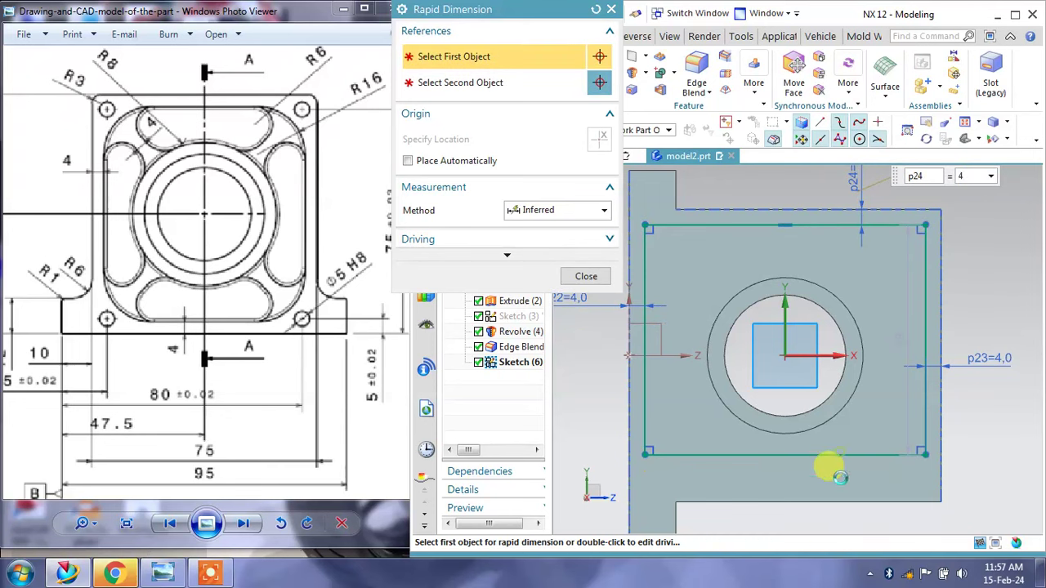
pyautogui.click(846, 501)
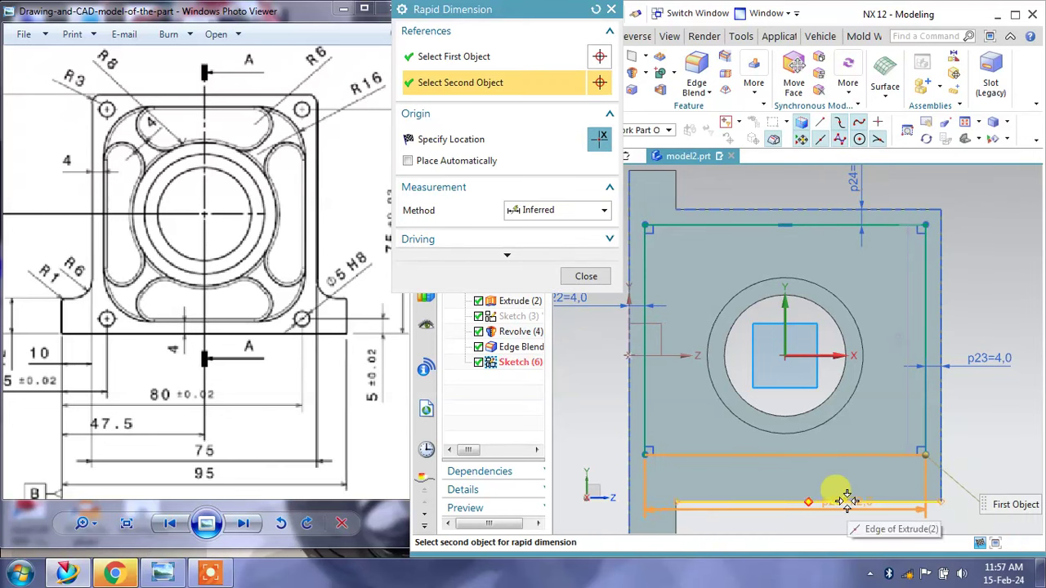
pyautogui.click(967, 468)
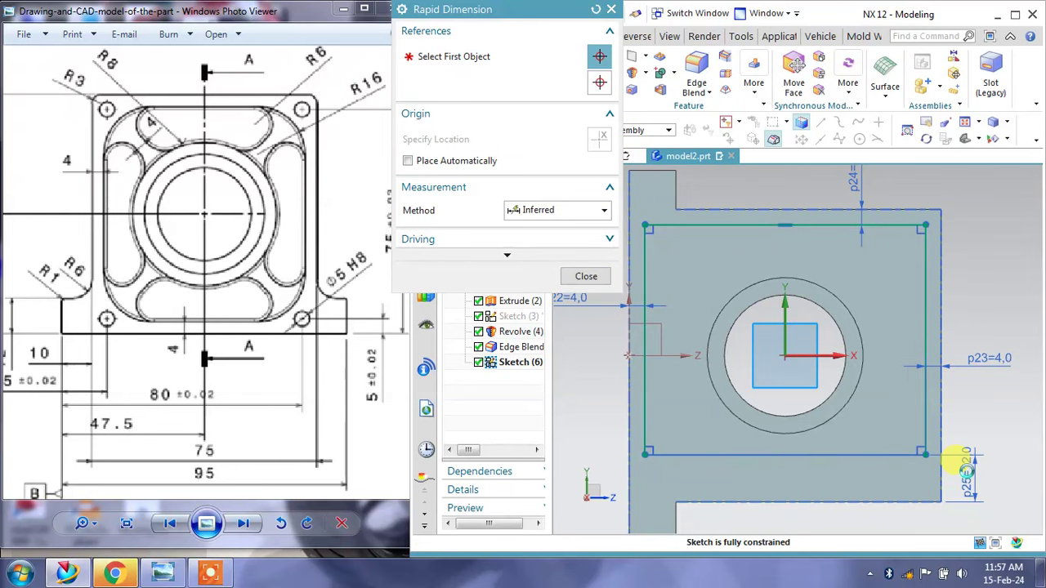
pyautogui.write('4')
pyautogui.press('Return')
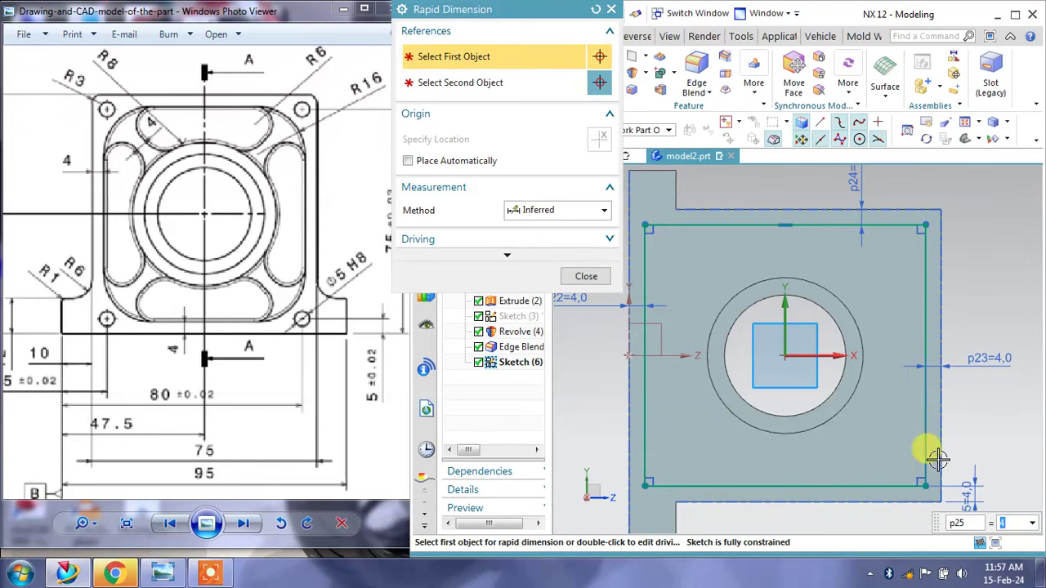
pyautogui.click(586, 276)
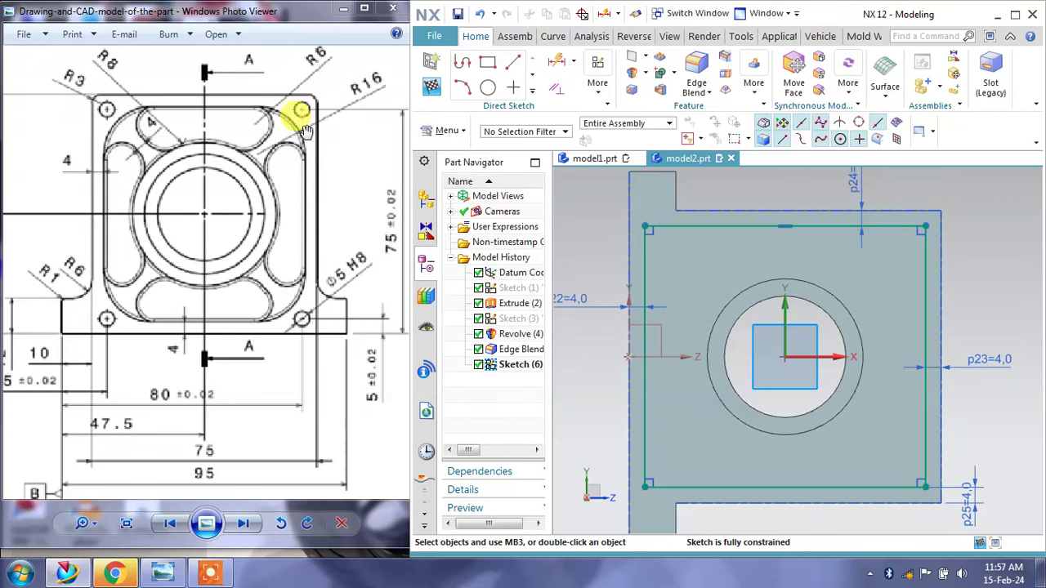
# Fillet all four rectangle corners with 16 mm radius and finish Sketch (6).
pyautogui.click(532, 96)
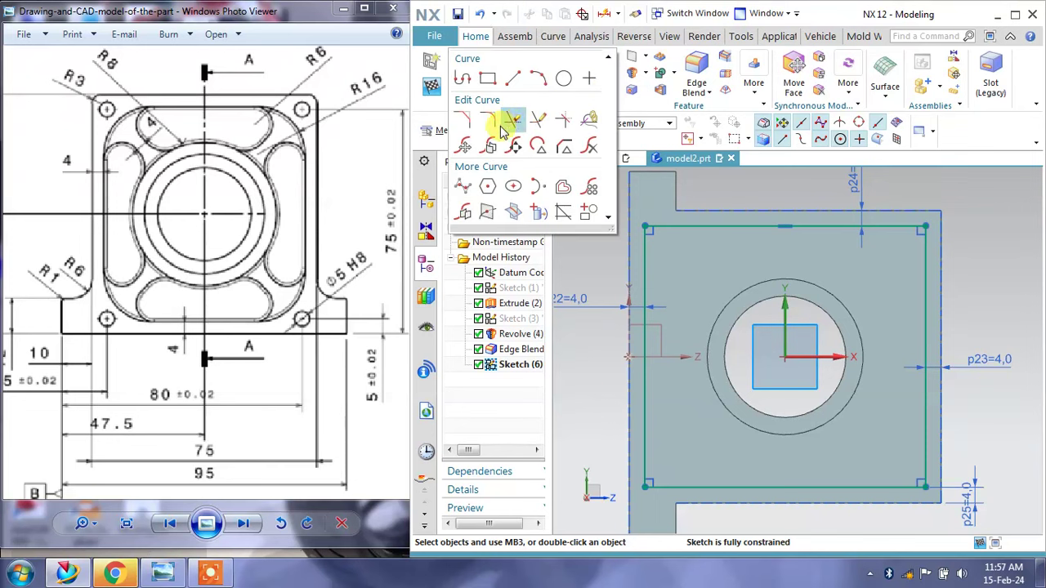
pyautogui.click(535, 126)
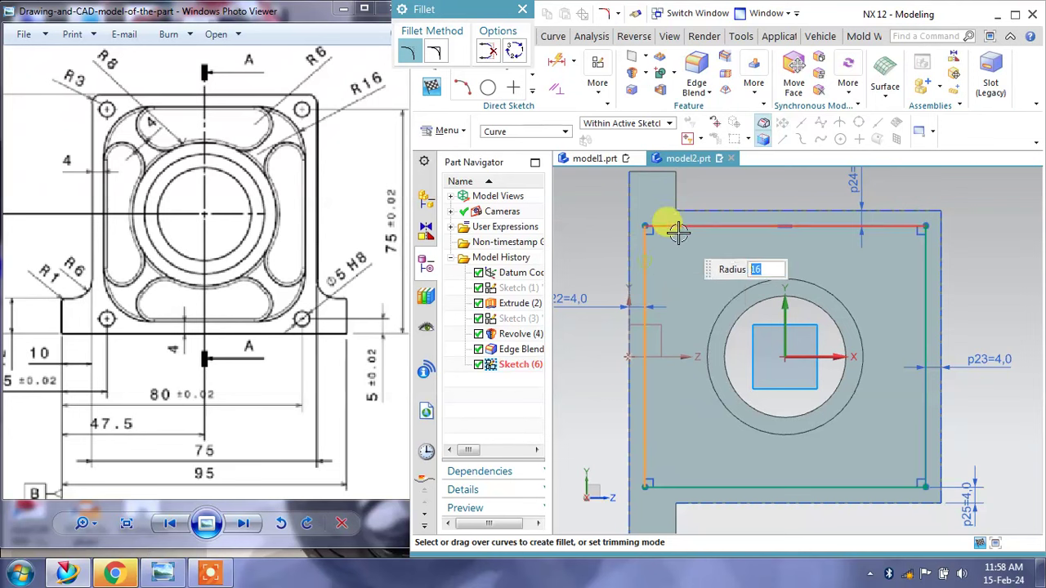
pyautogui.moveTo(670, 227)
pyautogui.mouseDown()
pyautogui.moveTo(852, 249)
pyautogui.moveTo(887, 227)
pyautogui.mouseUp()
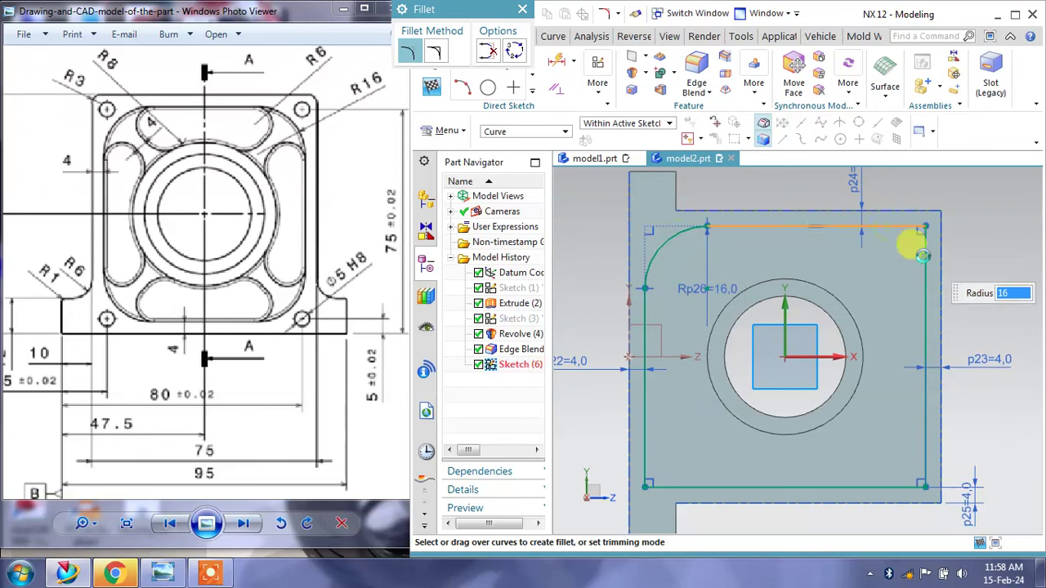
pyautogui.click(914, 234)
pyautogui.click(893, 482)
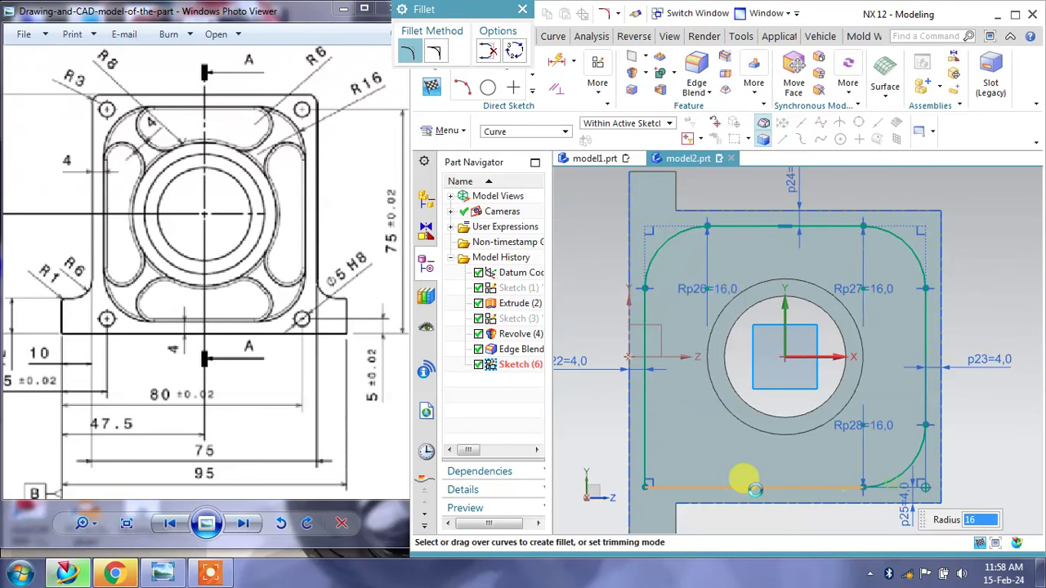
pyautogui.click(659, 477)
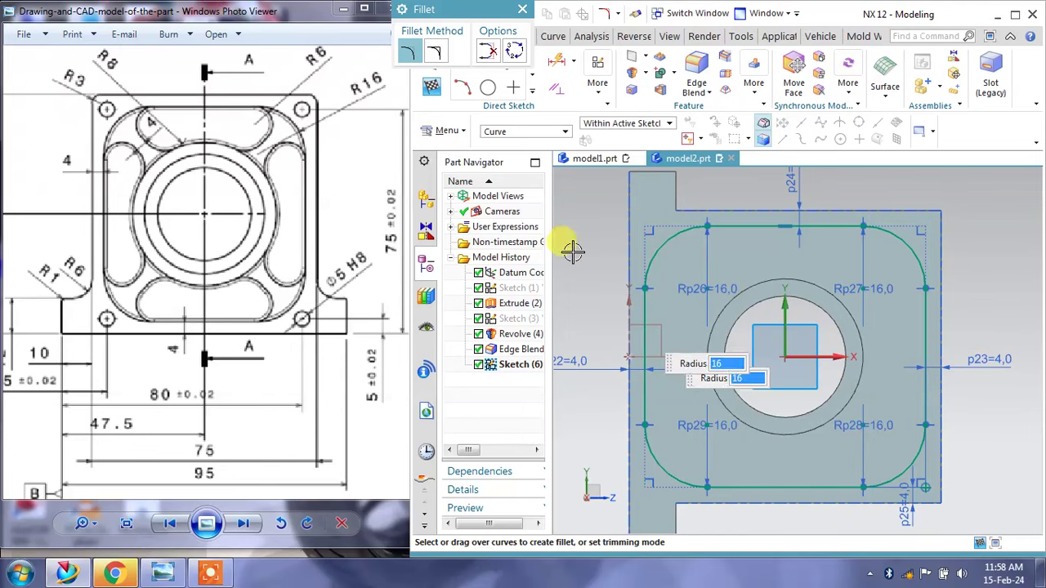
pyautogui.click(454, 97)
pyautogui.click(431, 87)
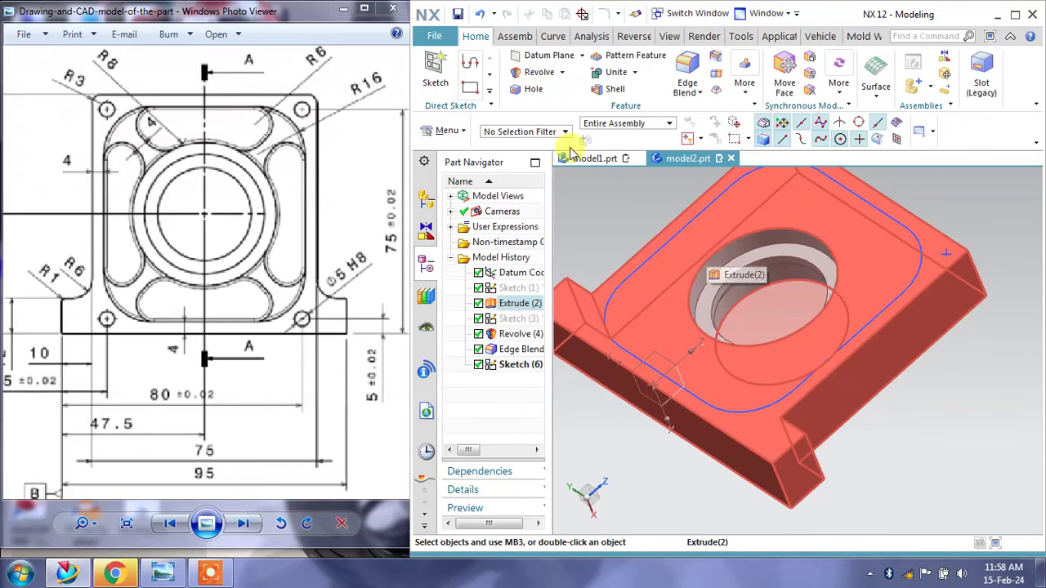
# Create Sketch (7) on the plate's top face, reopen it for editing, and show the drawing's section view.
pyautogui.click(435, 74)
pyautogui.click(748, 215)
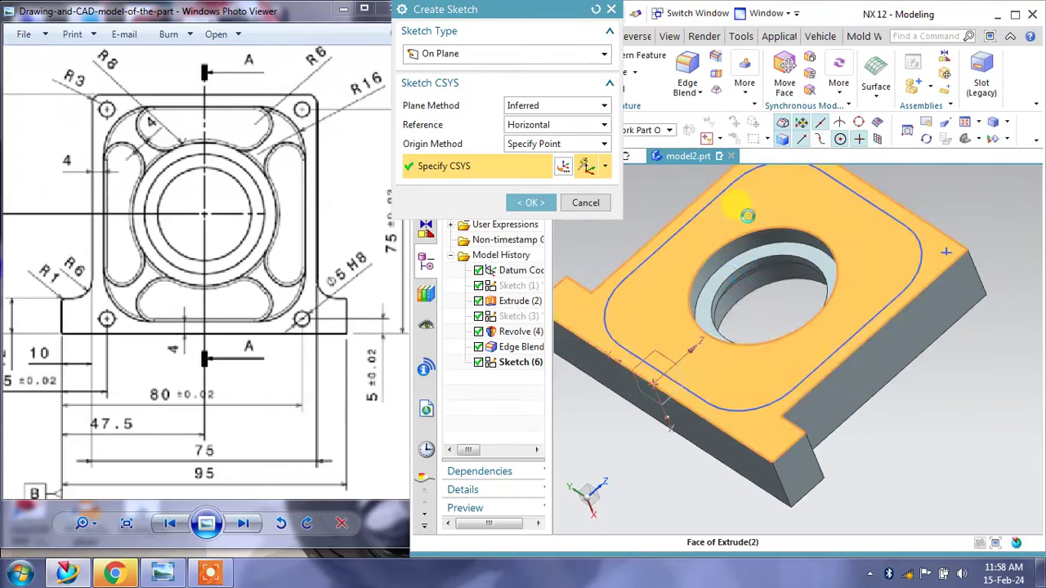
pyautogui.click(531, 202)
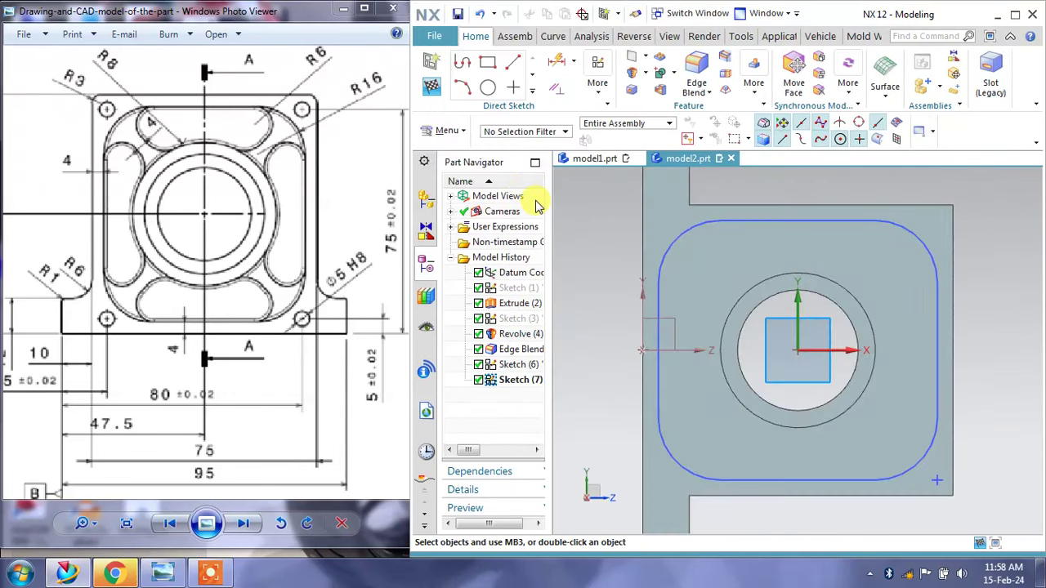
pyautogui.click(430, 87)
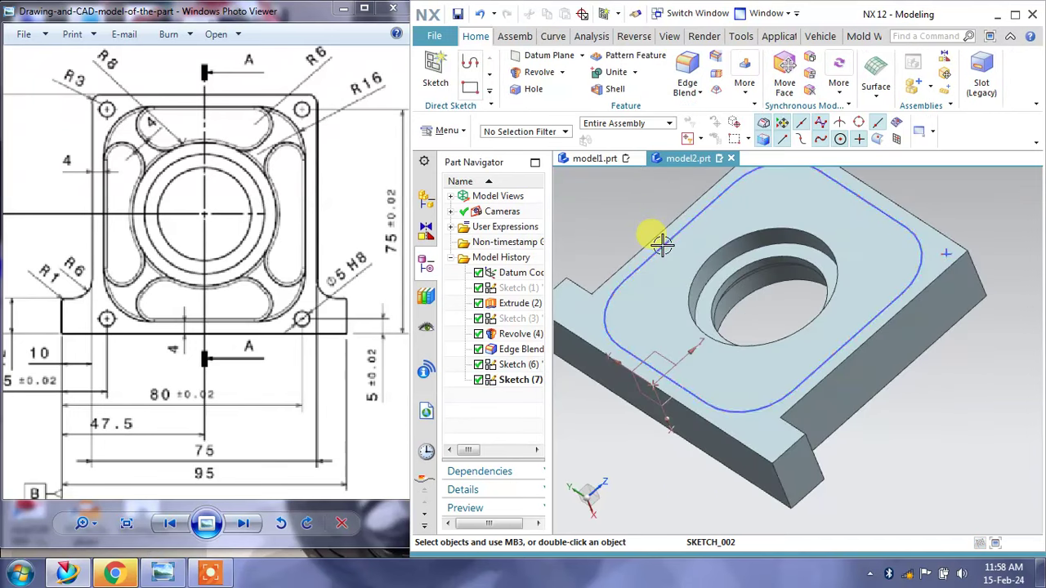
pyautogui.doubleClick(663, 243)
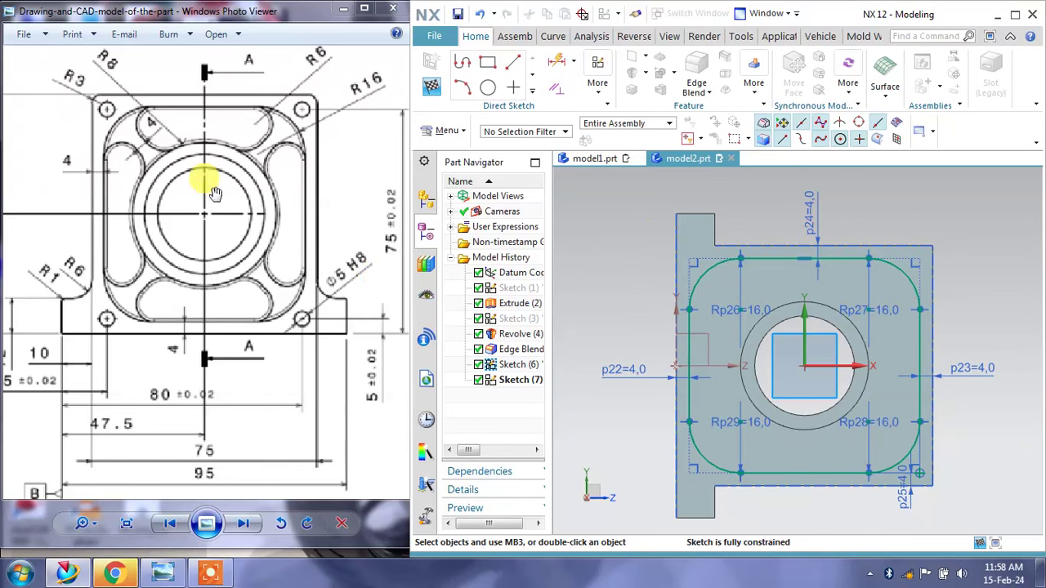
pyautogui.moveTo(312, 208)
pyautogui.mouseDown()
pyautogui.moveTo(229, 211)
pyautogui.moveTo(191, 241)
pyautogui.mouseUp()
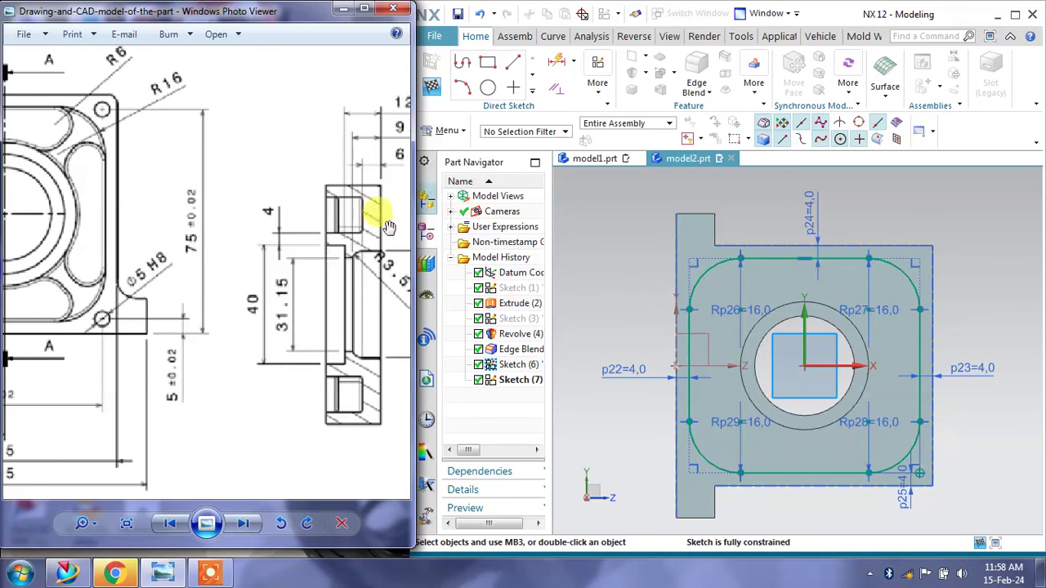
# Draw a circle centred on the sketch origin and change its diameter from 44 to 48 mm.
pyautogui.click(487, 88)
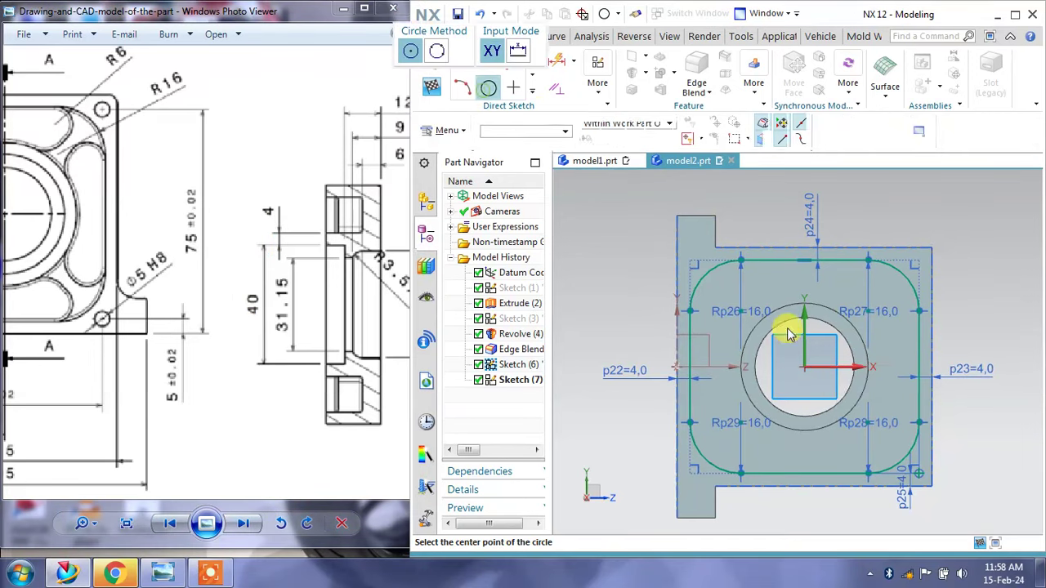
pyautogui.click(805, 366)
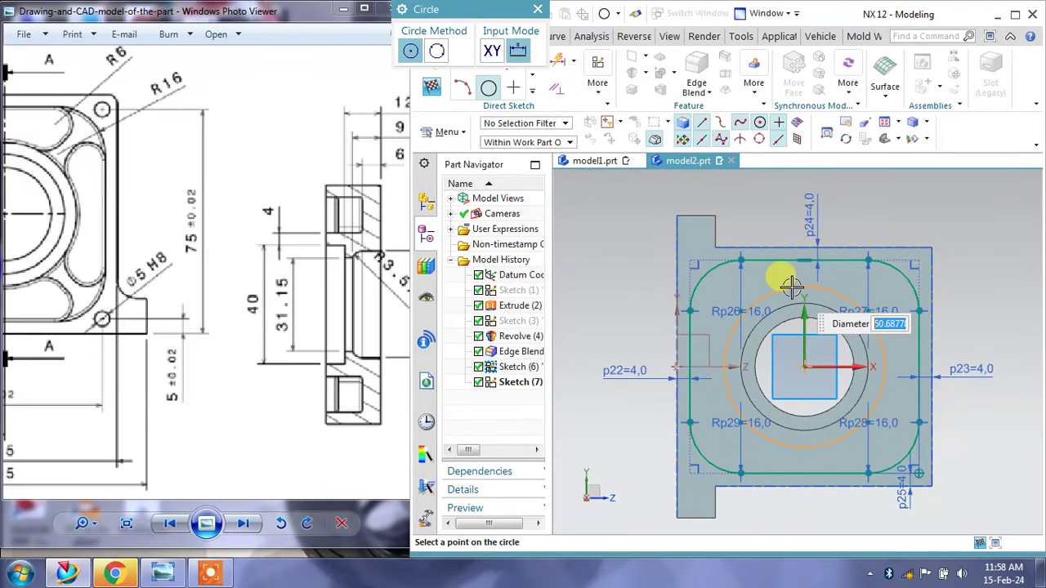
pyautogui.write('44')
pyautogui.press('Return')
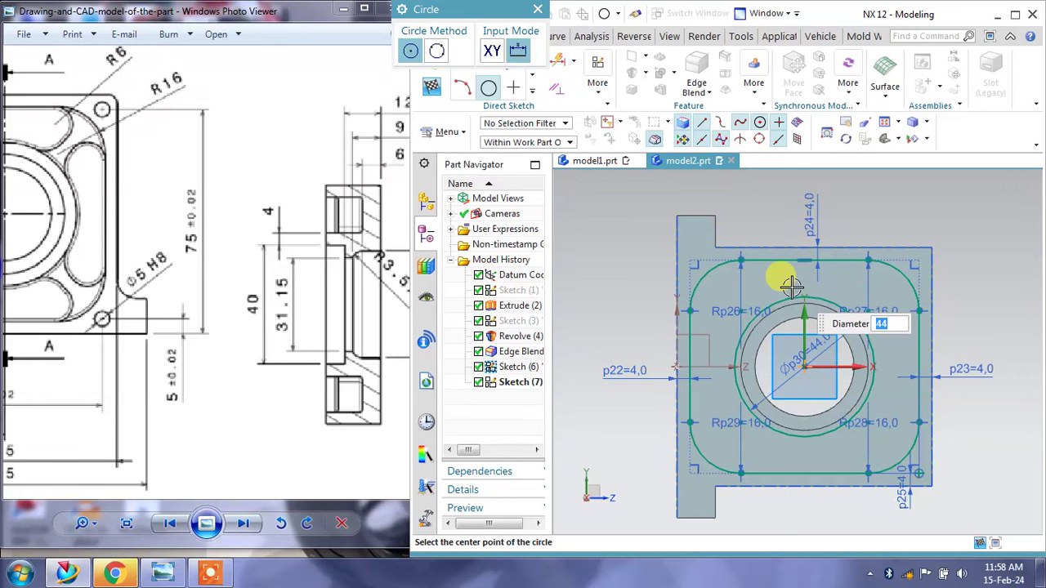
pyautogui.click(537, 9)
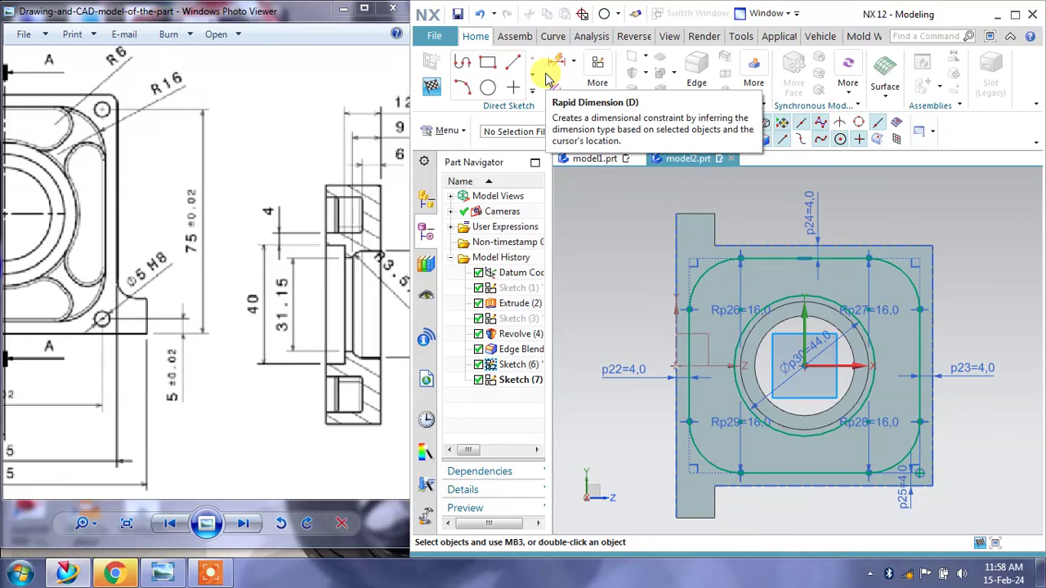
pyautogui.click(383, 224)
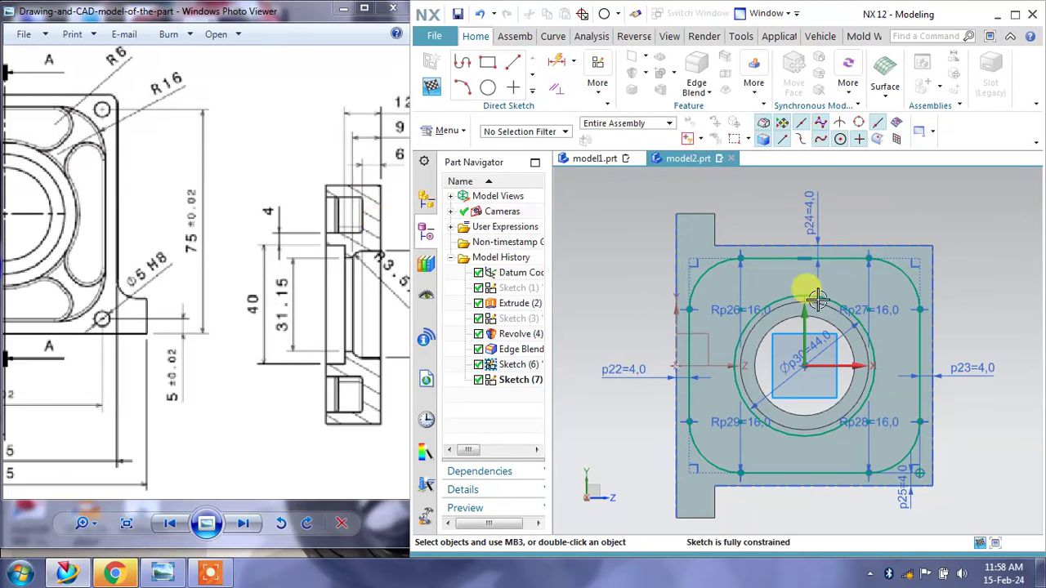
pyautogui.click(825, 283)
pyautogui.scroll(2, 895, 330)
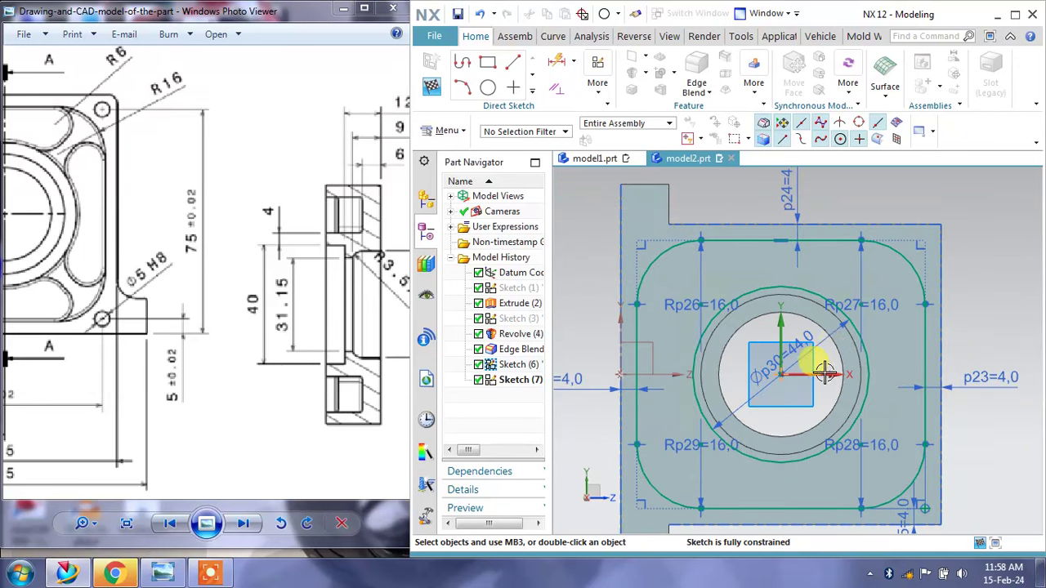
pyautogui.doubleClick(760, 393)
pyautogui.write('4')
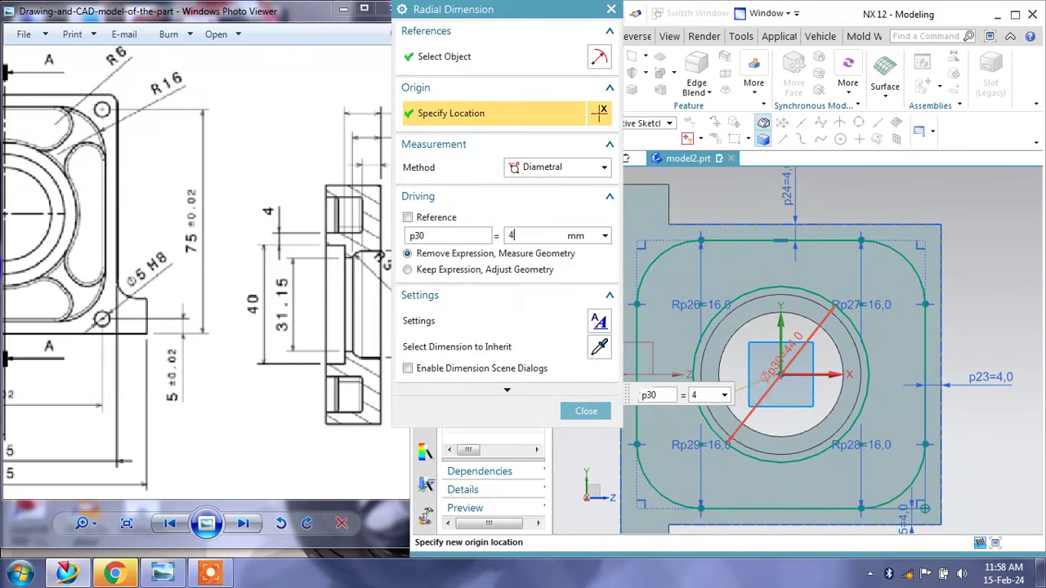
pyautogui.write('8')
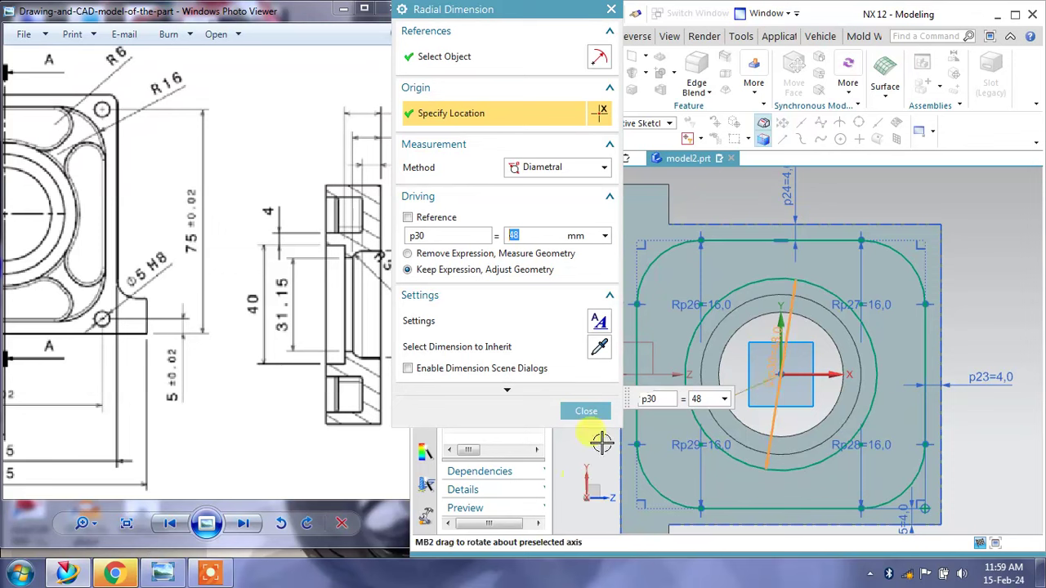
pyautogui.click(586, 411)
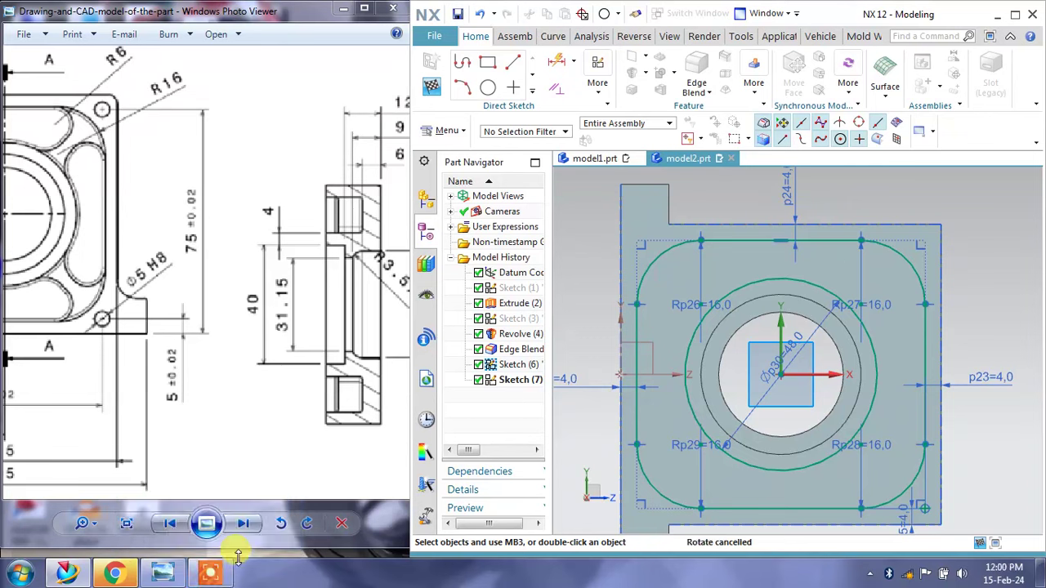
pyautogui.moveTo(210, 574)
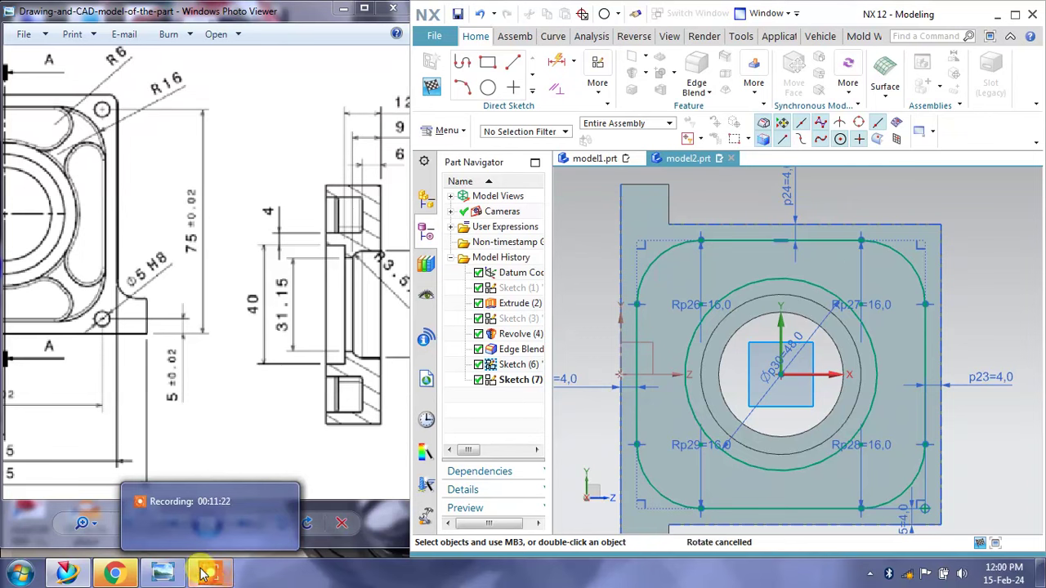
# Finish Sketch (7), then pan and zoom the reference drawing to read the section view depths.
pyautogui.click(821, 372)
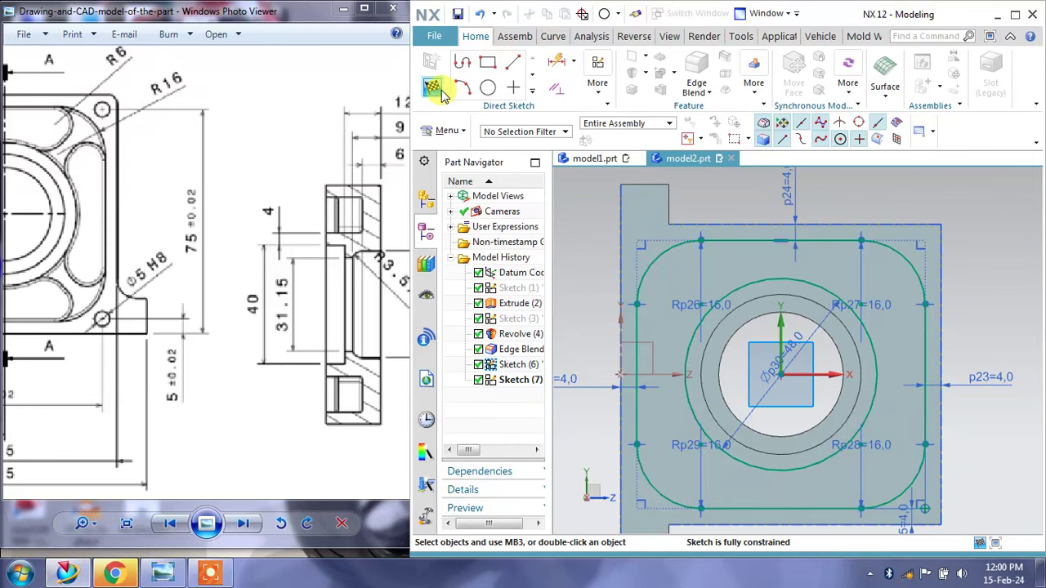
pyautogui.click(433, 88)
pyautogui.click(341, 272)
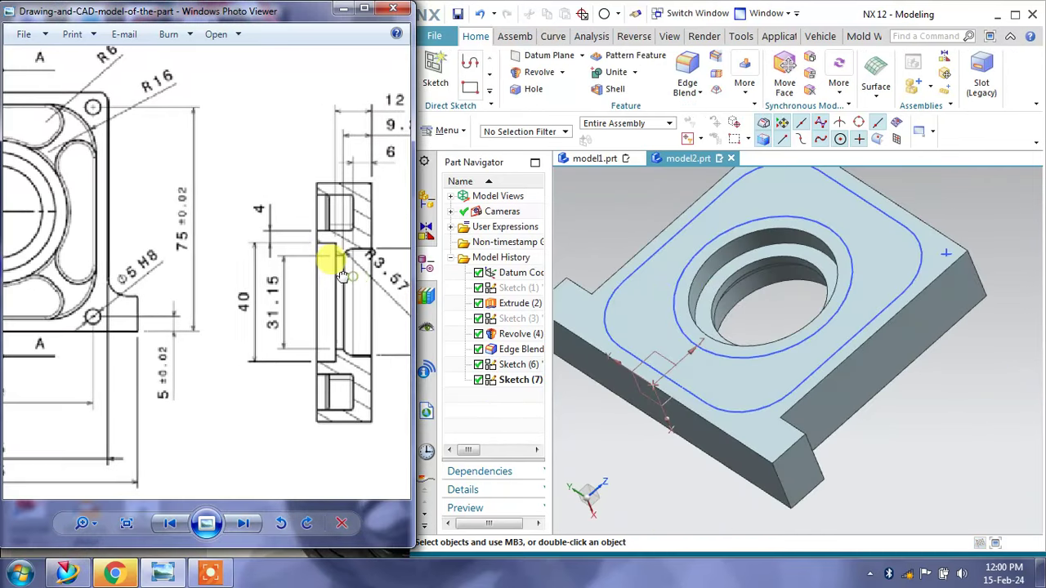
pyautogui.moveTo(342, 272); pyautogui.dragTo(272, 181)
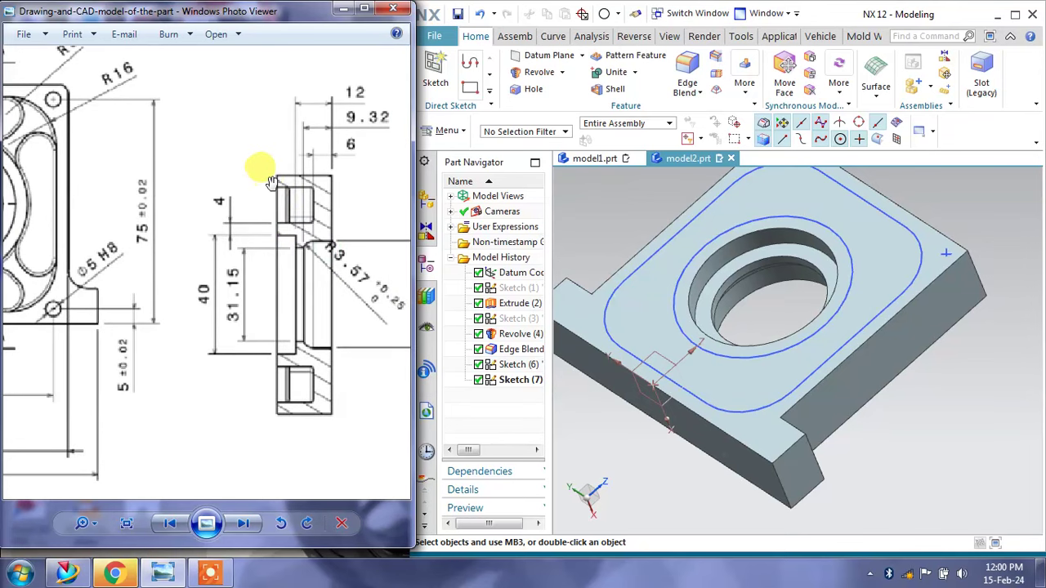
pyautogui.moveTo(221, 205); pyautogui.dragTo(116, 323)
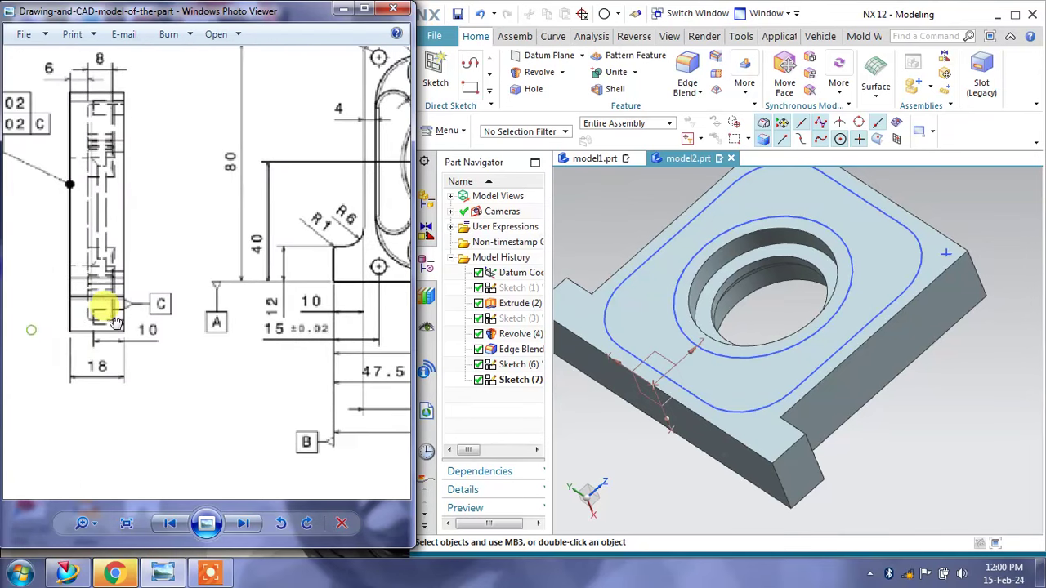
pyautogui.scroll(-2, 210, 281)
pyautogui.scroll(2, 346, 296)
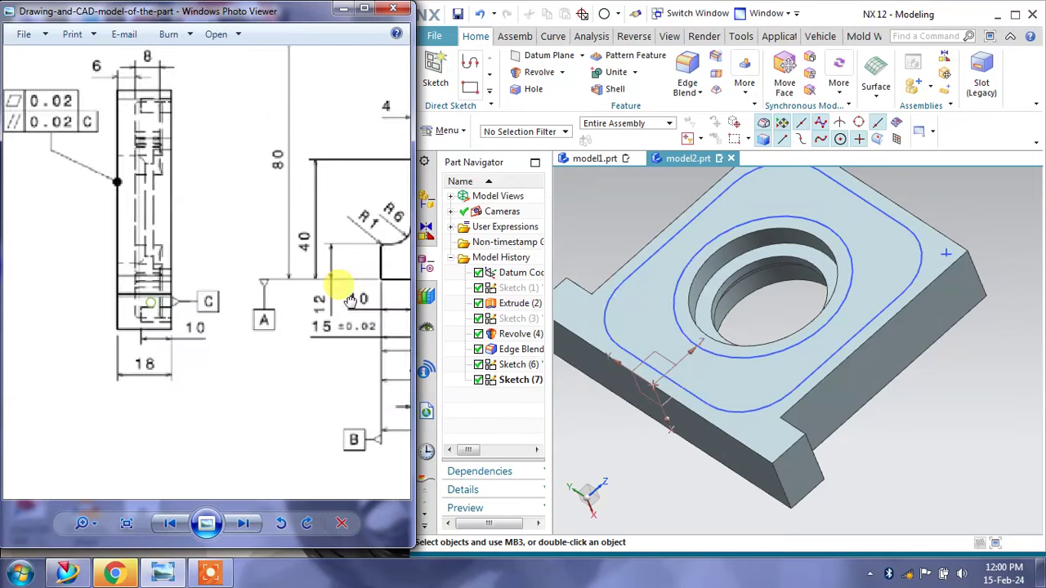
pyautogui.scroll(-2, 349, 301)
pyautogui.scroll(1, 210, 264)
pyautogui.scroll(1, 245, 226)
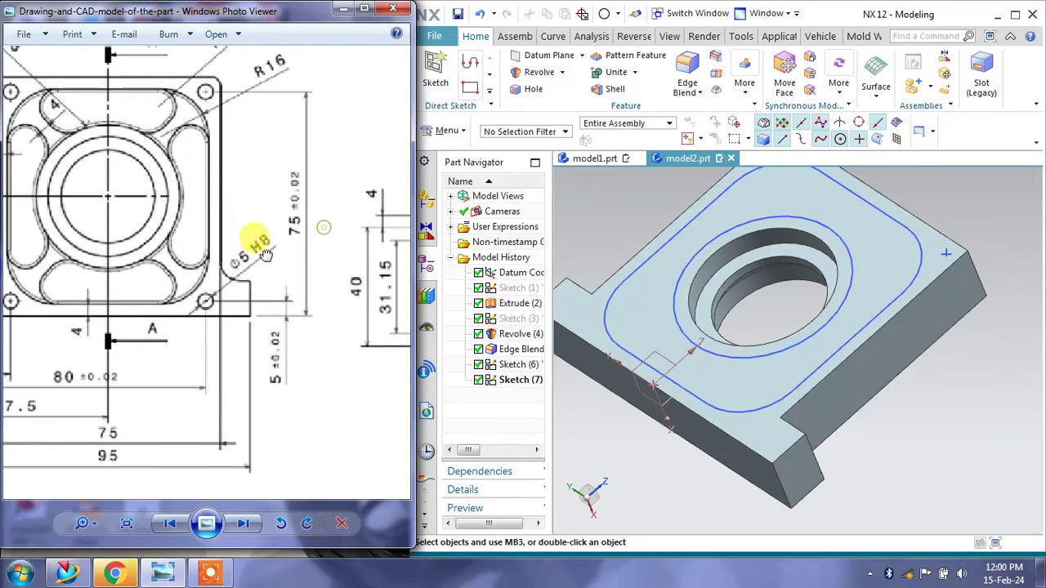
pyautogui.moveTo(325, 299); pyautogui.dragTo(156, 288)
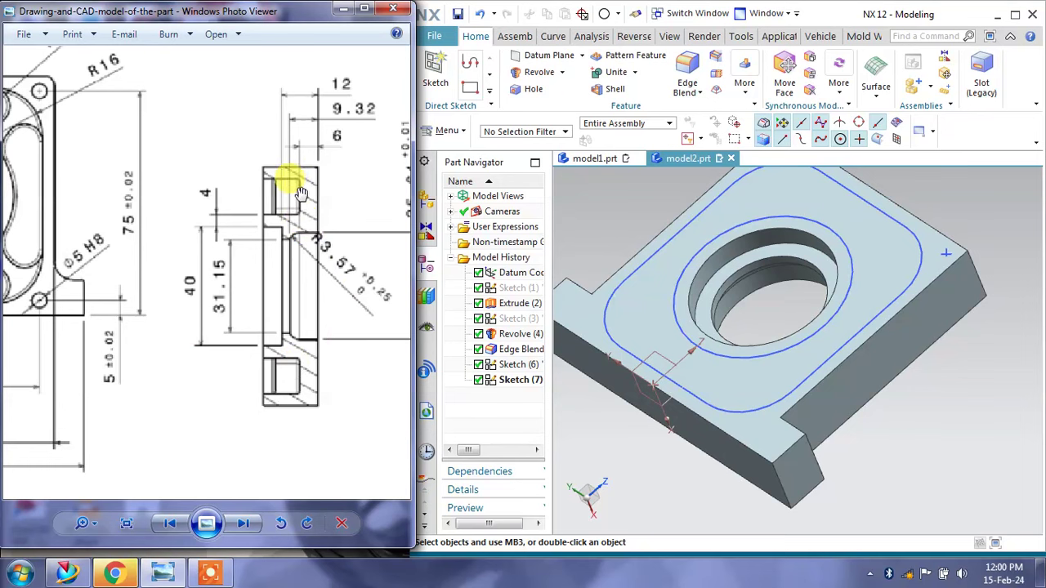
pyautogui.scroll(2, 301, 193)
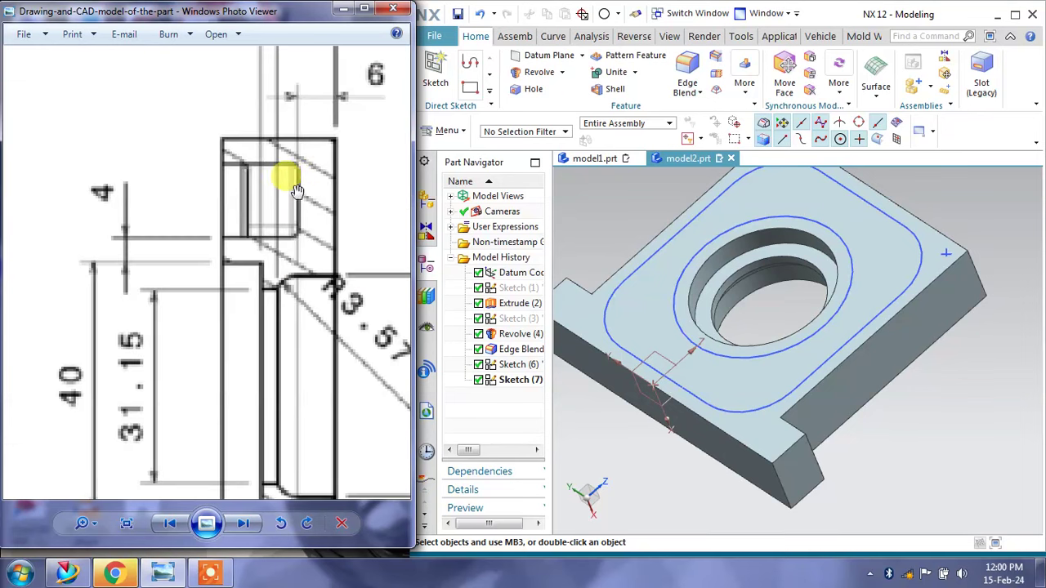
pyautogui.scroll(-2, 330, 188)
pyautogui.scroll(-1, 334, 210)
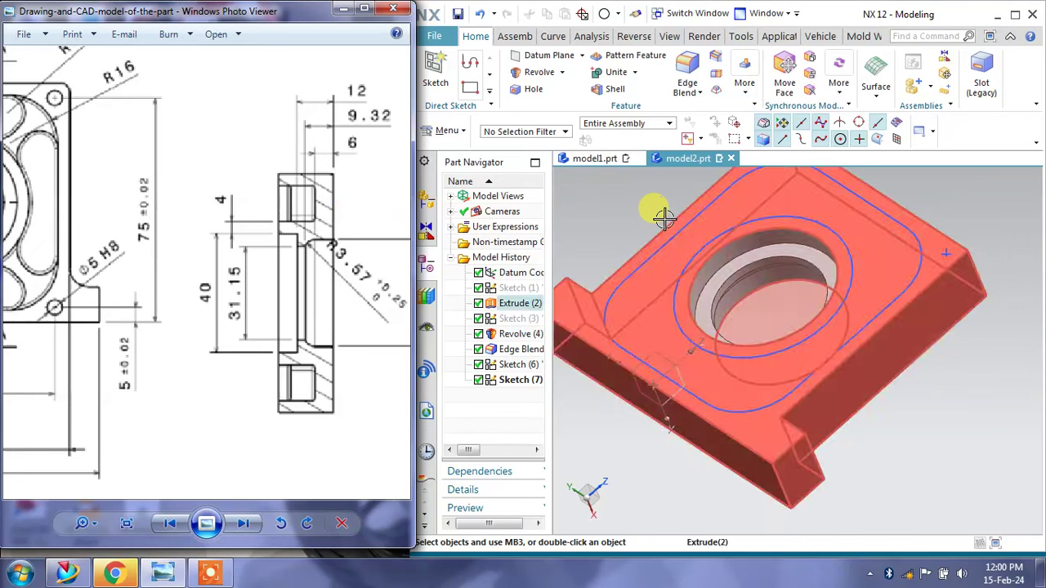
# Extrude the pocket outline sketch 12 mm (18-6) deep as a Subtract cut into the plate.
pyautogui.click(561, 72)
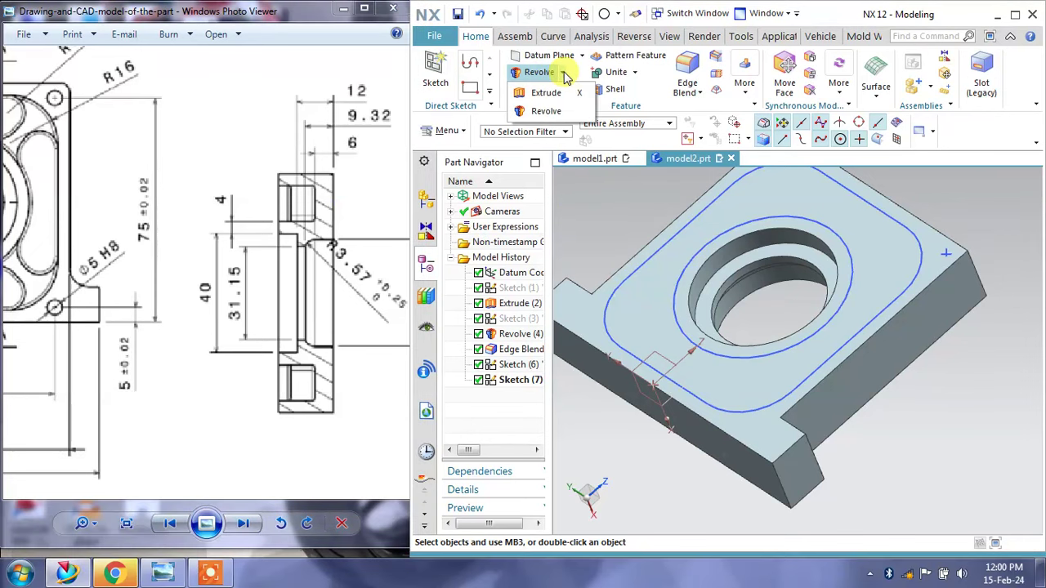
pyautogui.click(561, 95)
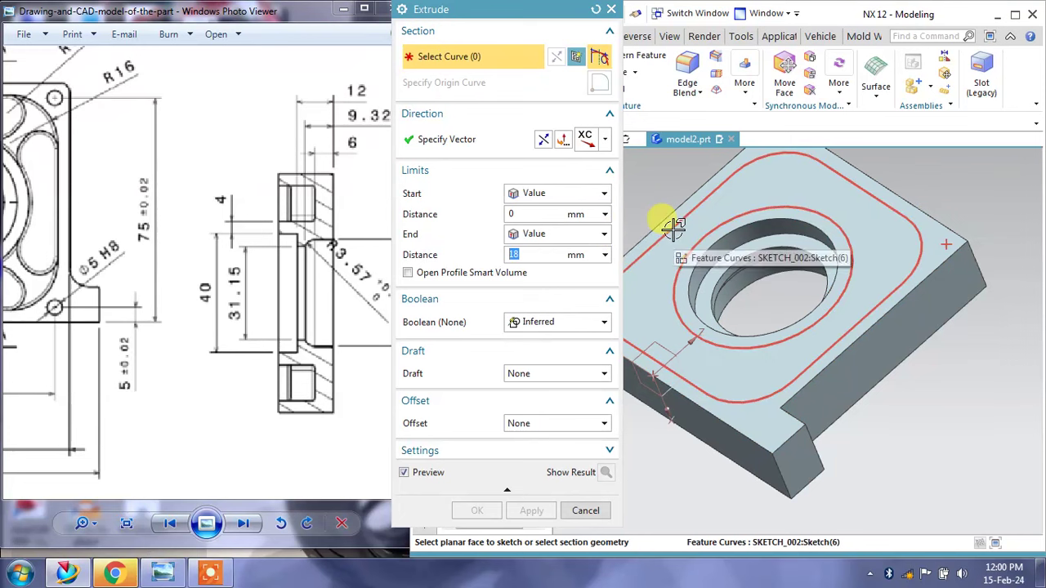
pyautogui.click(668, 229)
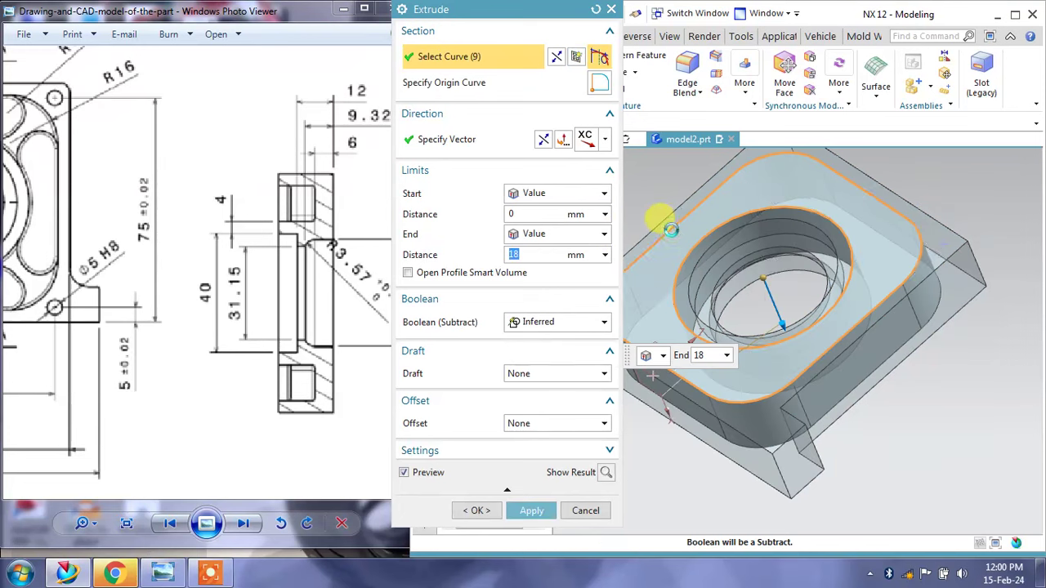
pyautogui.click(521, 254)
pyautogui.write('6')
pyautogui.press('Return')
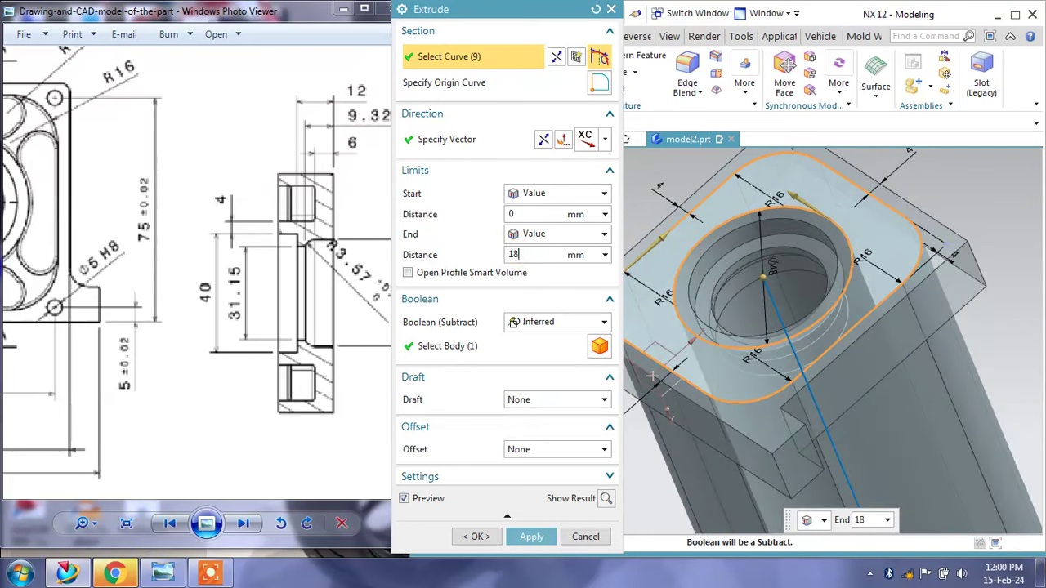
pyautogui.press('Return')
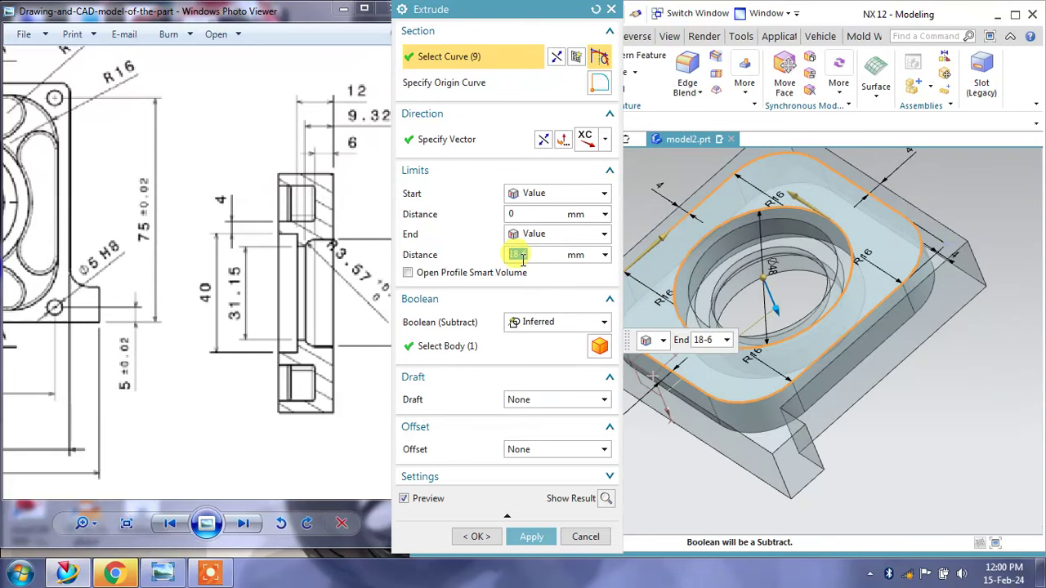
pyautogui.click(553, 324)
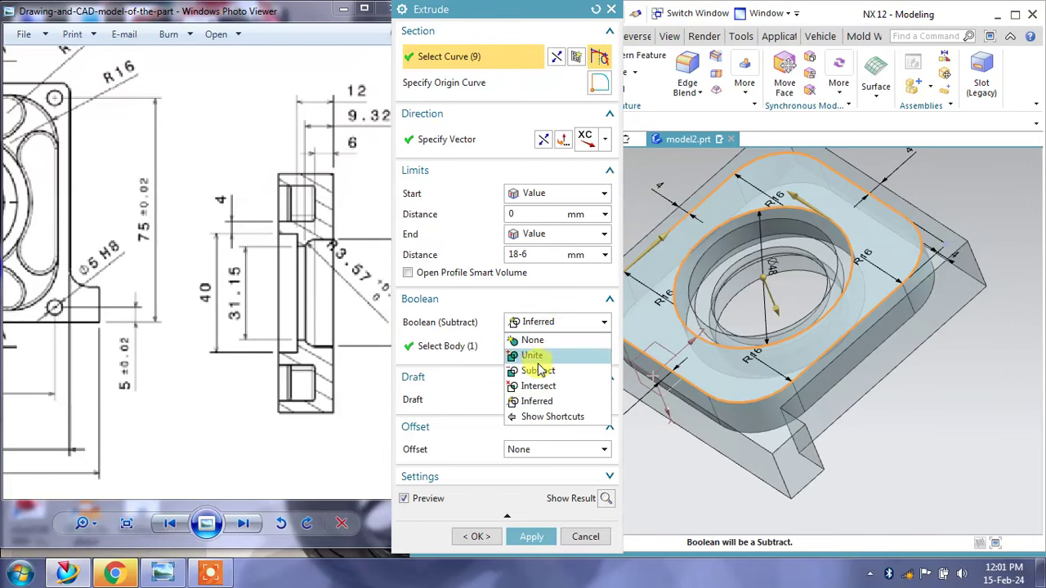
pyautogui.click(537, 368)
pyautogui.click(531, 538)
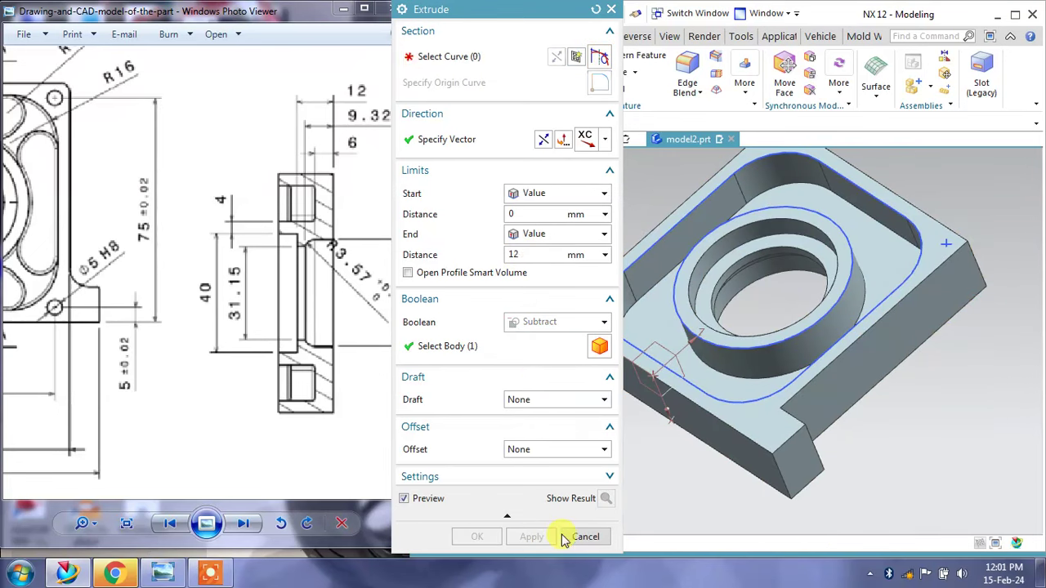
pyautogui.click(590, 535)
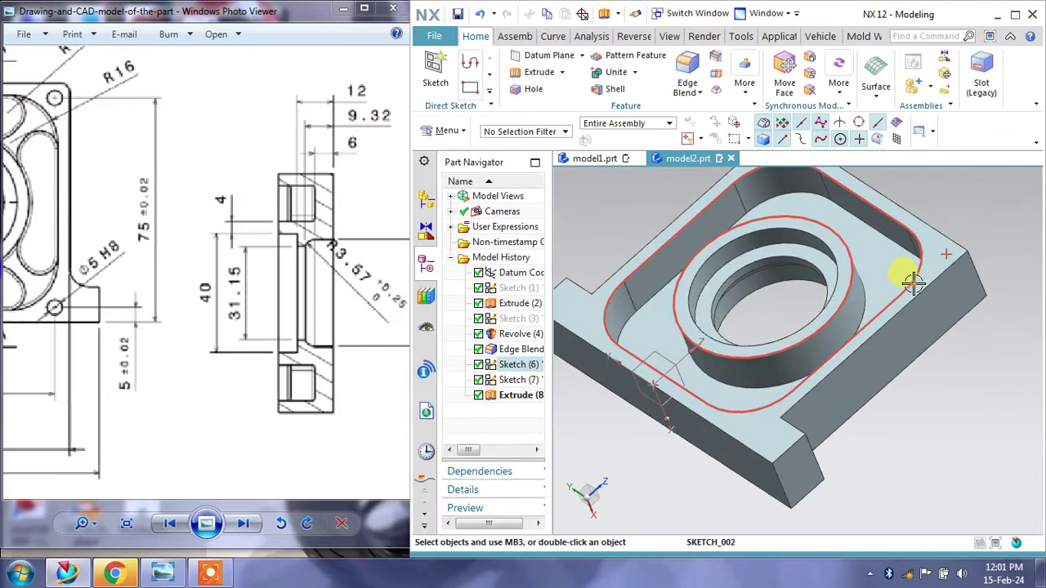
# Start a new sketch placed on the pocket floor.
pyautogui.moveTo(905, 289)
pyautogui.mouseDown(button='middle')
pyautogui.moveTo(944, 289)
pyautogui.moveTo(915, 286)
pyautogui.mouseUp(button='middle')
pyautogui.click(435, 71)
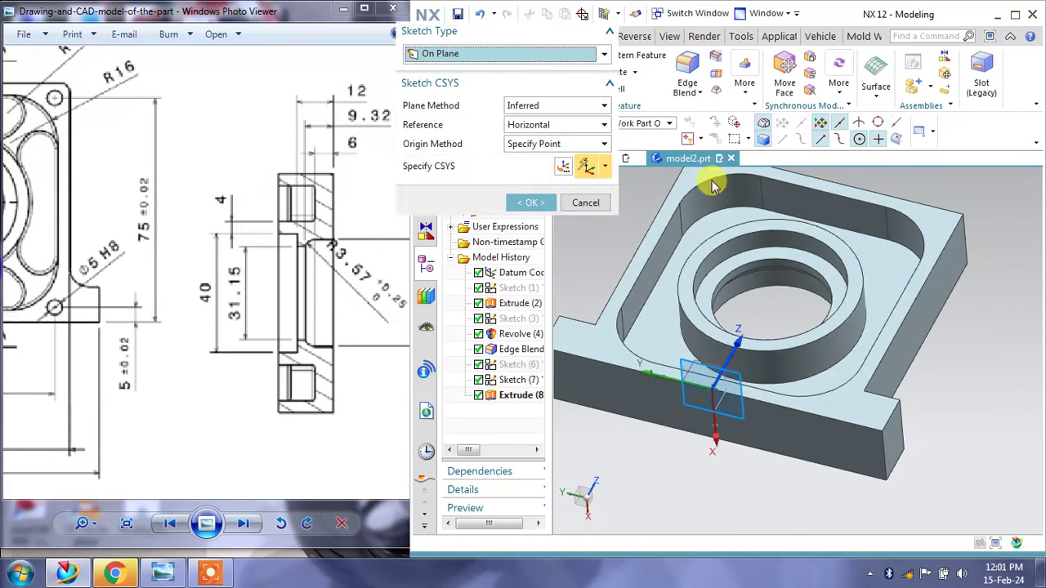
pyautogui.click(719, 219)
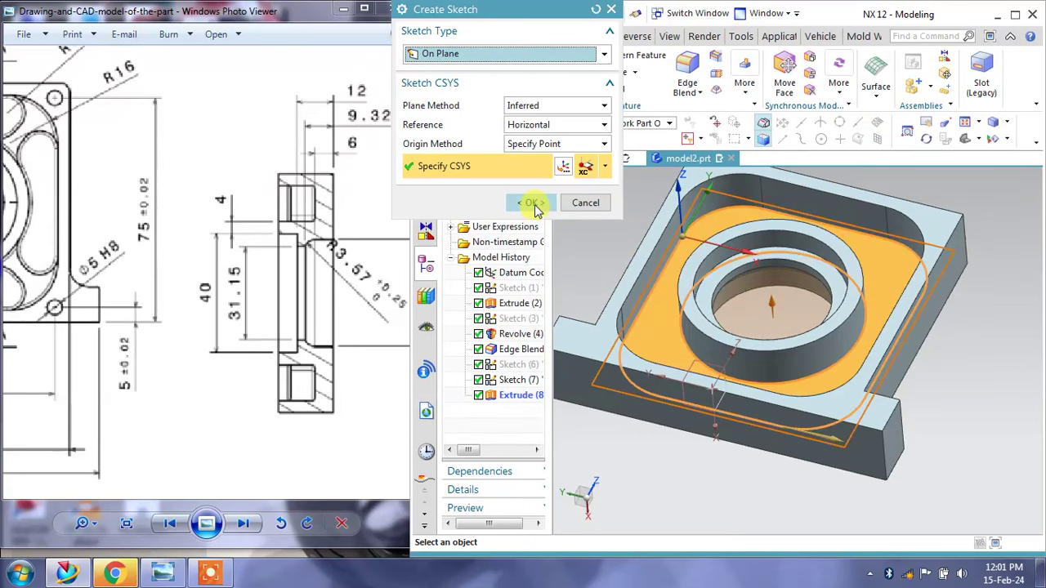
pyautogui.click(531, 202)
pyautogui.moveTo(796, 297)
pyautogui.keyDown('shift'); pyautogui.mouseDown(button='middle')
pyautogui.moveTo(741, 280)
pyautogui.moveTo(711, 238)
pyautogui.moveTo(618, 212)
pyautogui.mouseUp(button='middle'); pyautogui.keyUp('shift')
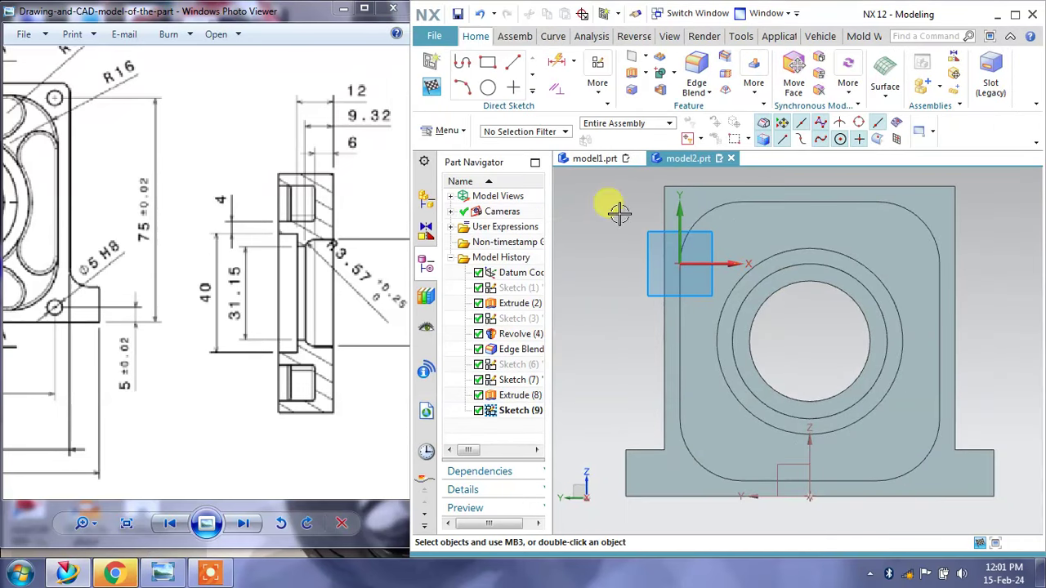
# Draw vertical, upper-left diagonal and horizontal lines from the bore centre to the pocket edges.
pyautogui.click(518, 65)
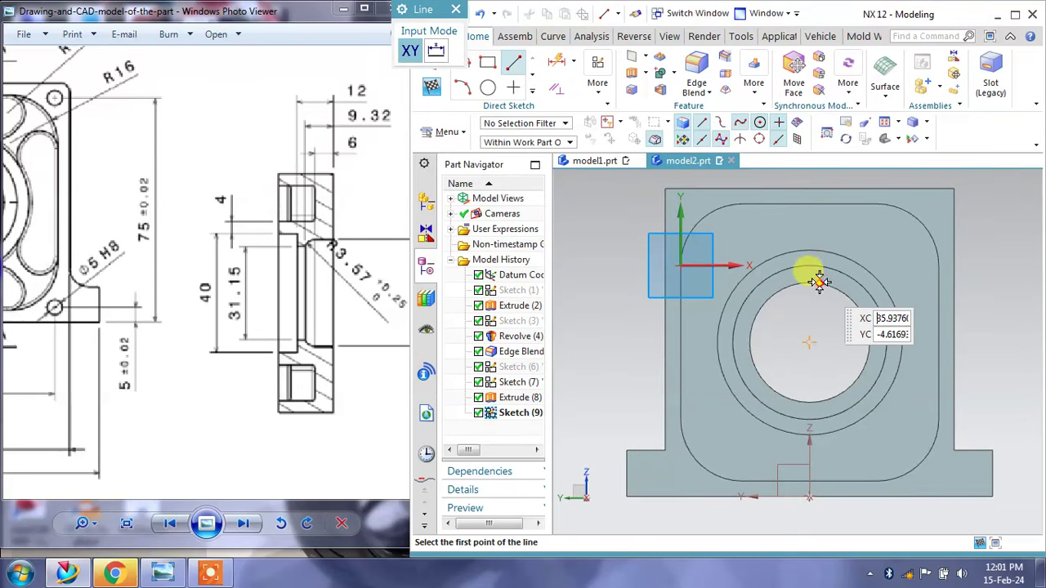
pyautogui.click(808, 304)
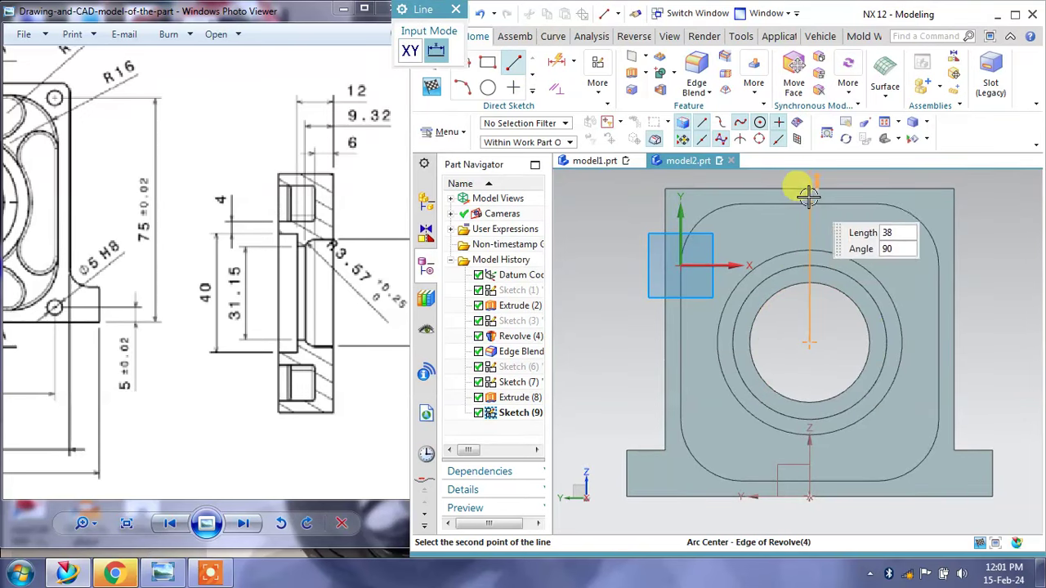
pyautogui.click(807, 201)
pyautogui.press('Escape')
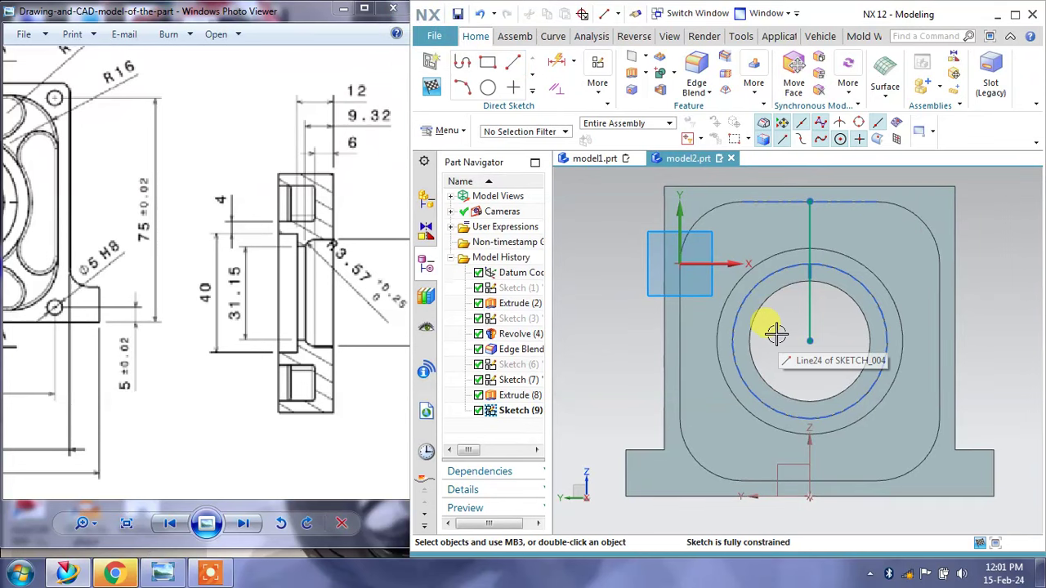
pyautogui.click(514, 63)
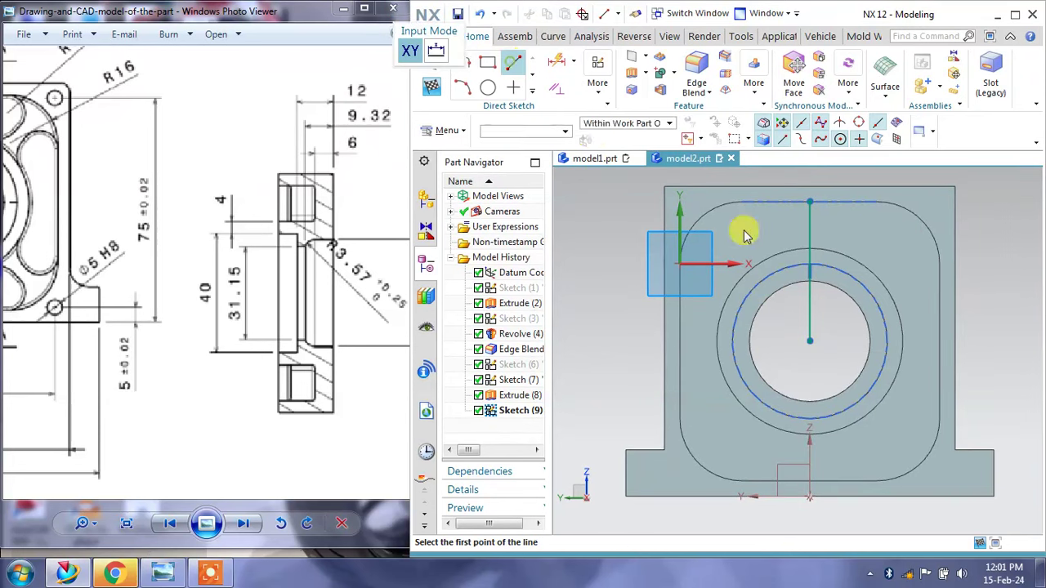
pyautogui.click(807, 343)
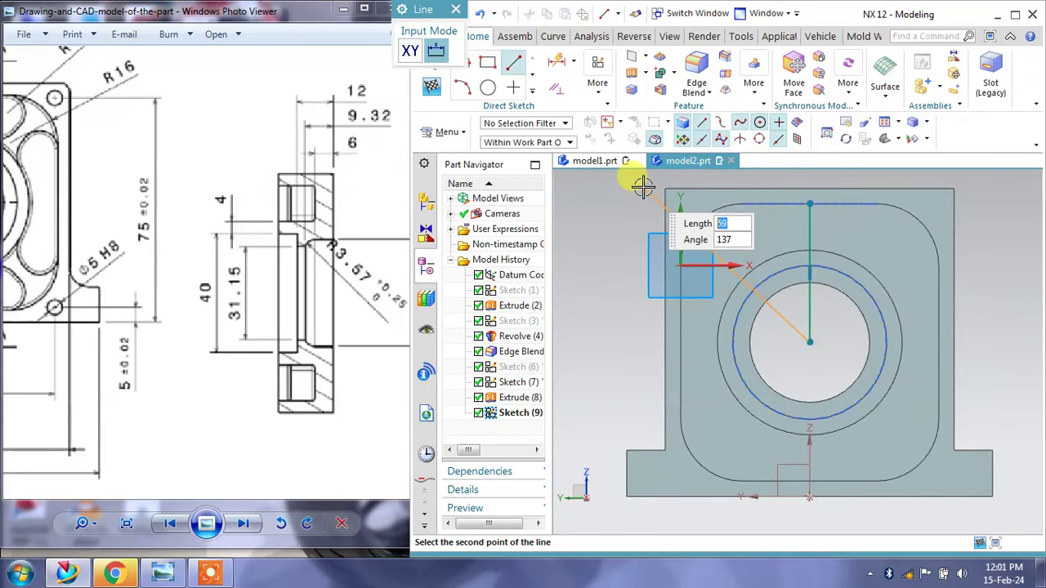
pyautogui.click(644, 186)
pyautogui.press('Escape')
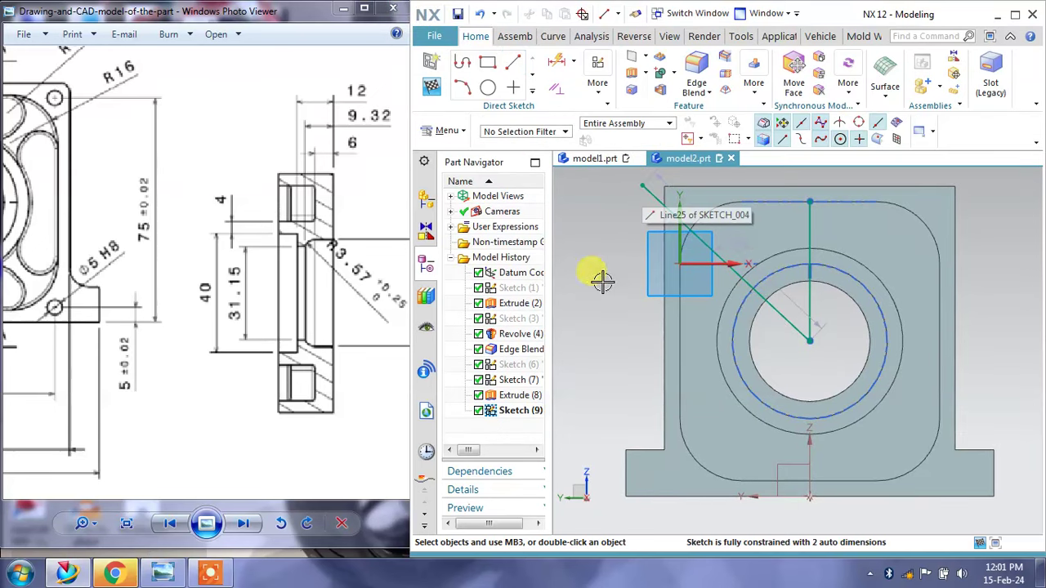
pyautogui.click(513, 63)
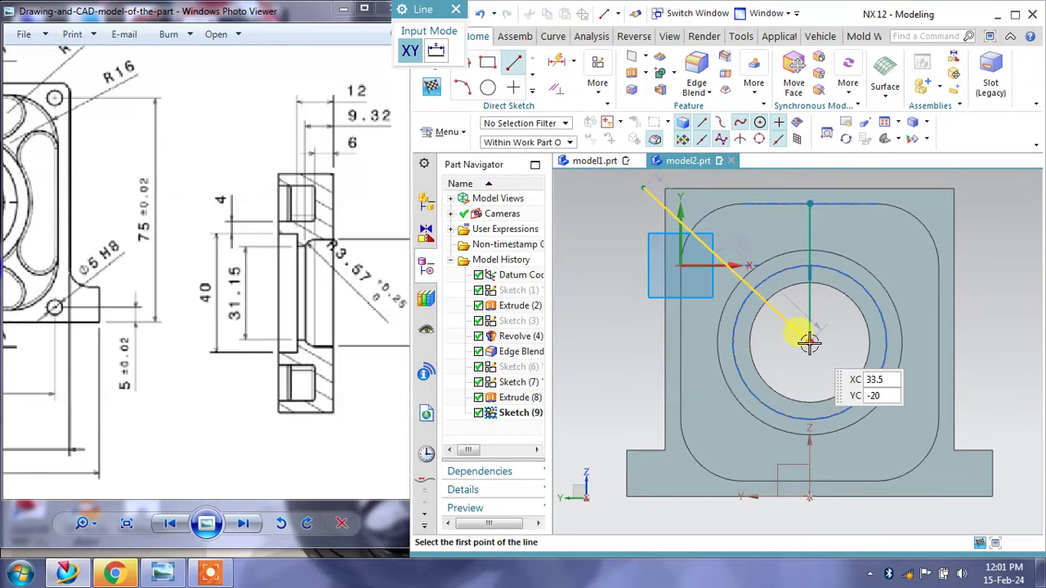
pyautogui.click(809, 341)
pyautogui.click(680, 342)
pyautogui.press('Escape')
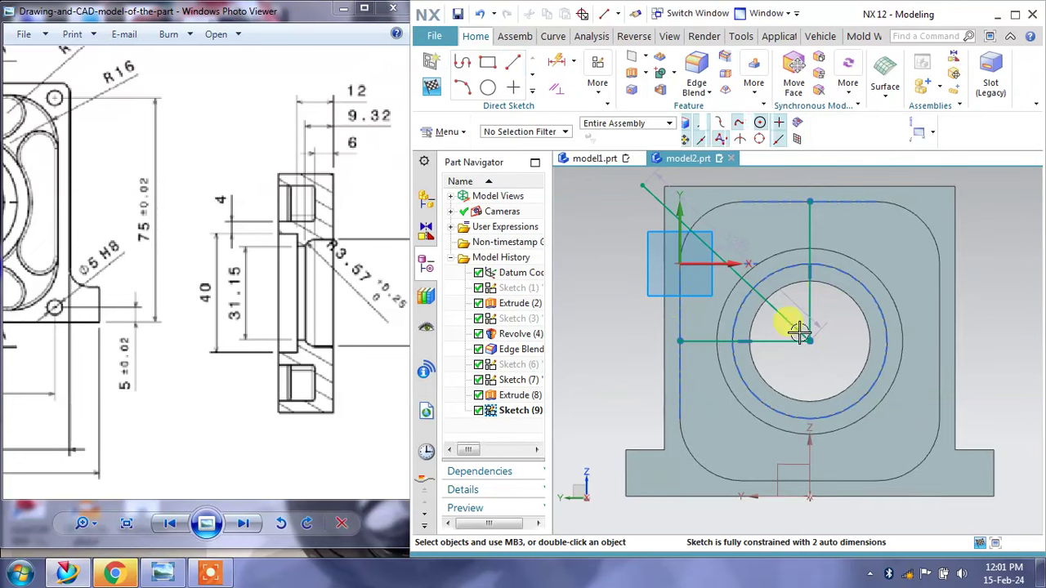
# Convert the vertical and horizontal lines into reference lines.
pyautogui.click(810, 306)
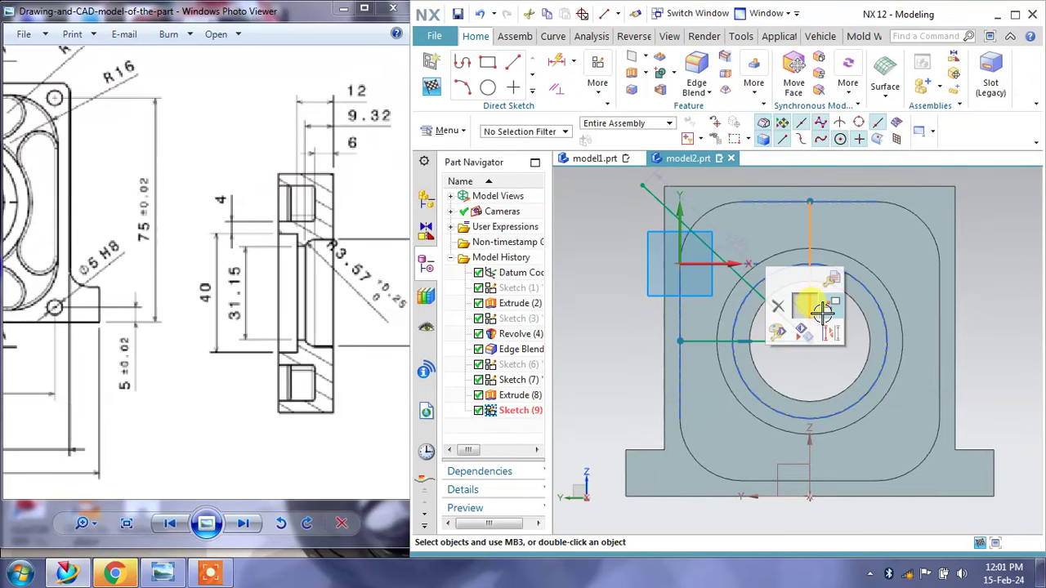
pyautogui.click(829, 331)
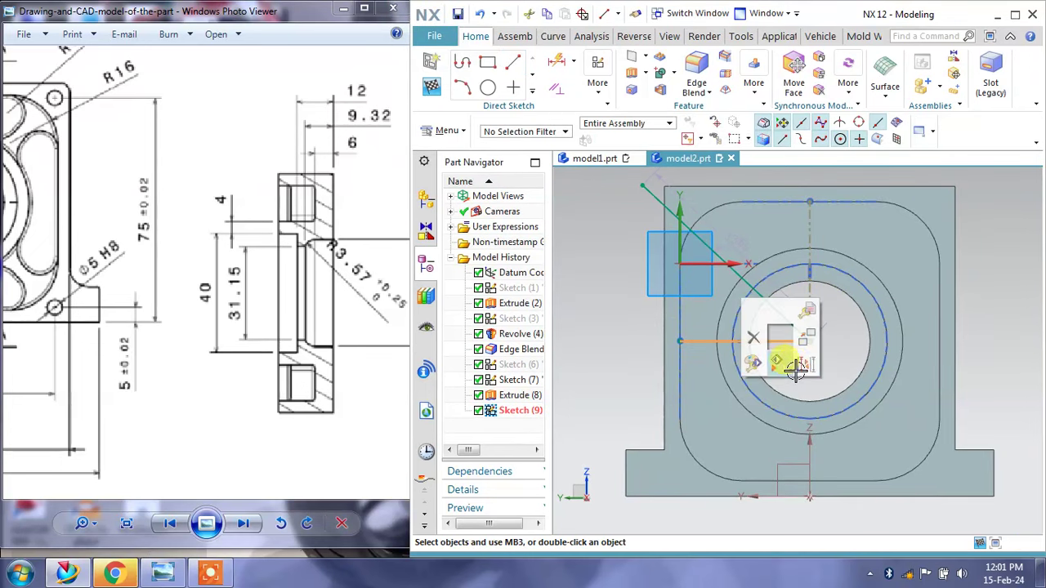
pyautogui.click(791, 365)
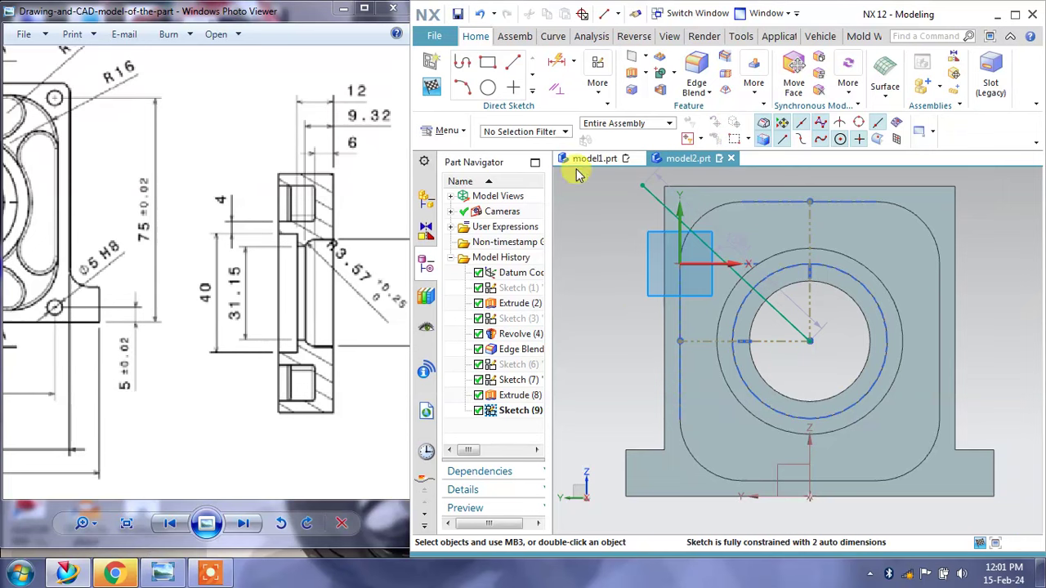
# Add a 45° angular dimension between the diagonal line and the vertical centreline.
pyautogui.moveTo(110, 265); pyautogui.dragTo(281, 268)
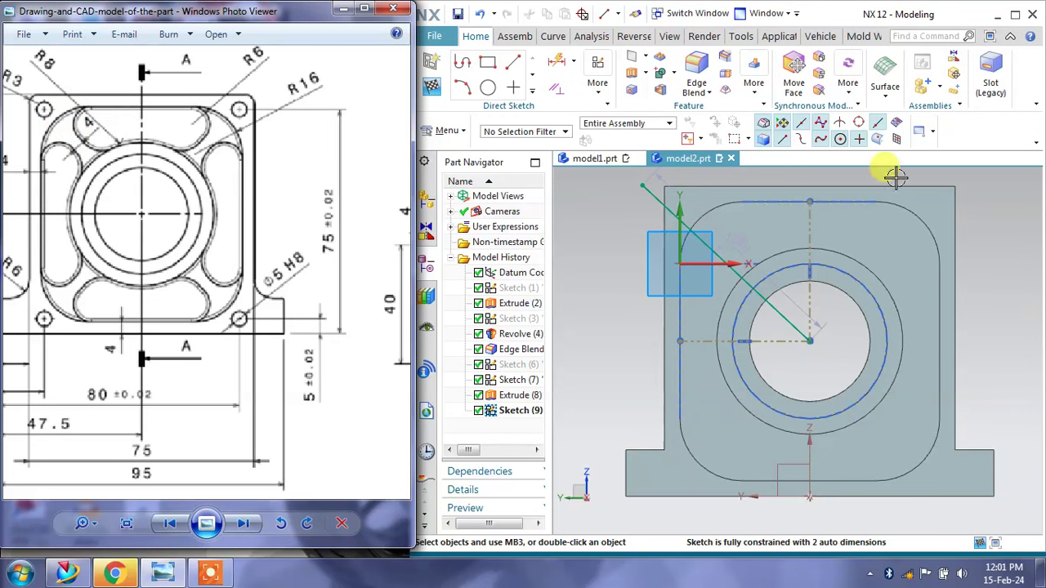
pyautogui.click(576, 64)
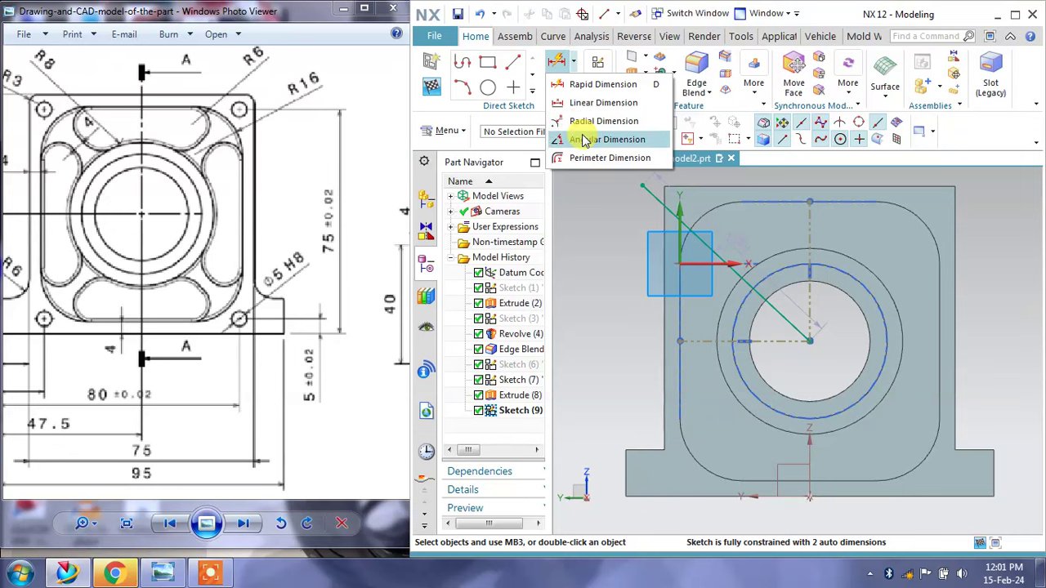
pyautogui.click(582, 135)
pyautogui.click(761, 294)
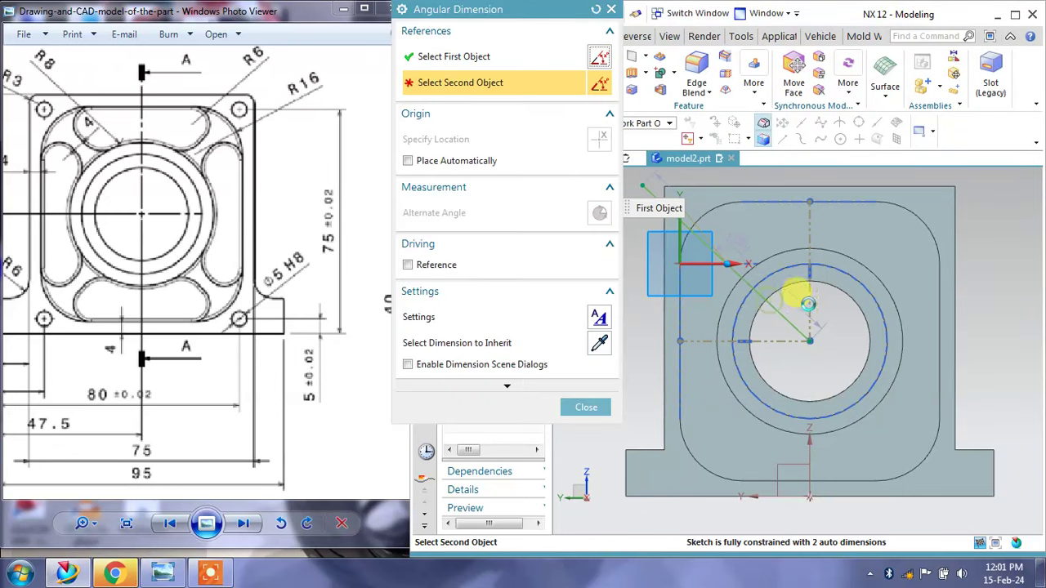
pyautogui.click(810, 304)
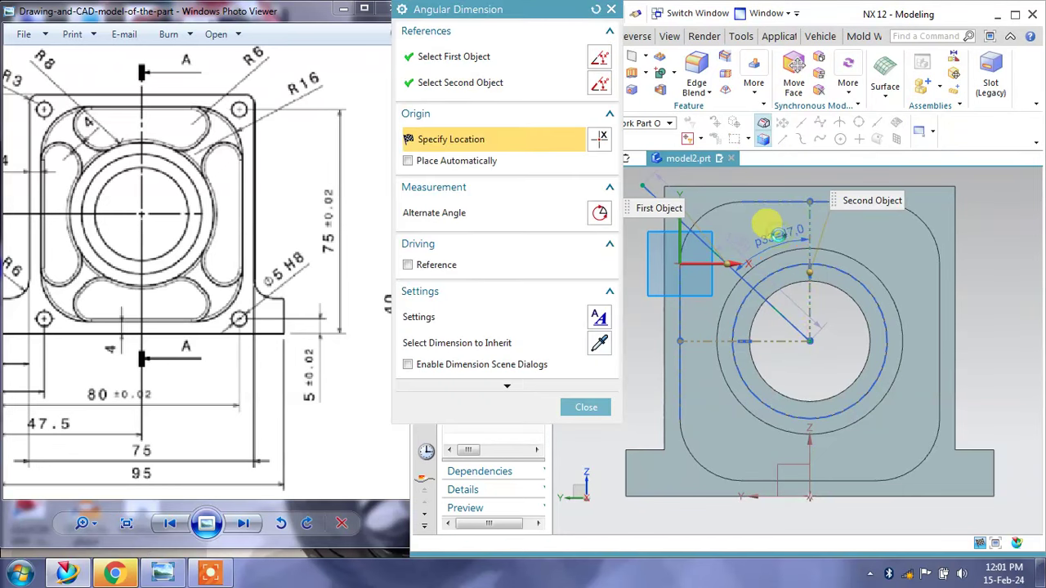
pyautogui.click(776, 232)
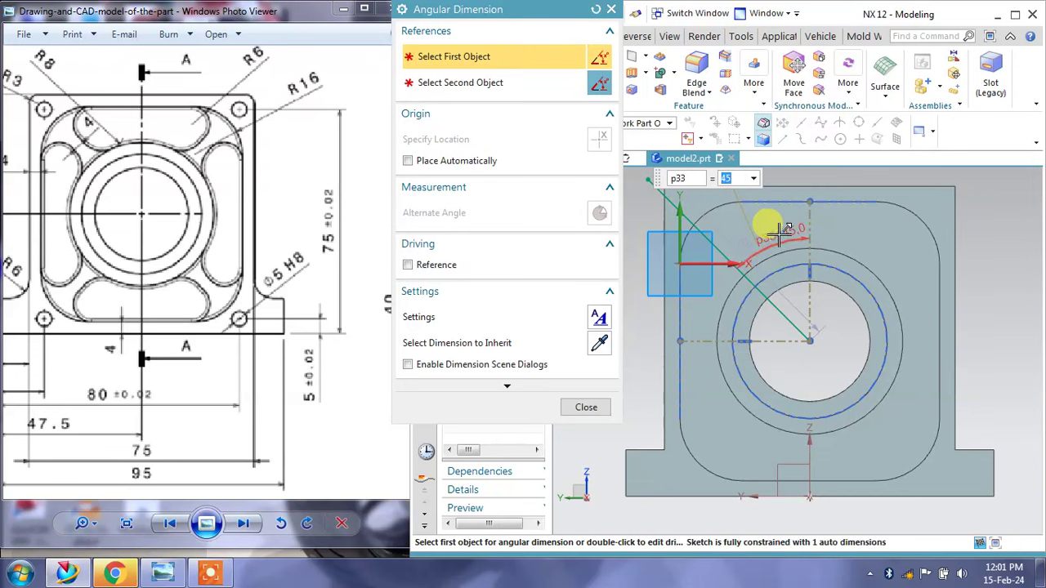
pyautogui.click(603, 404)
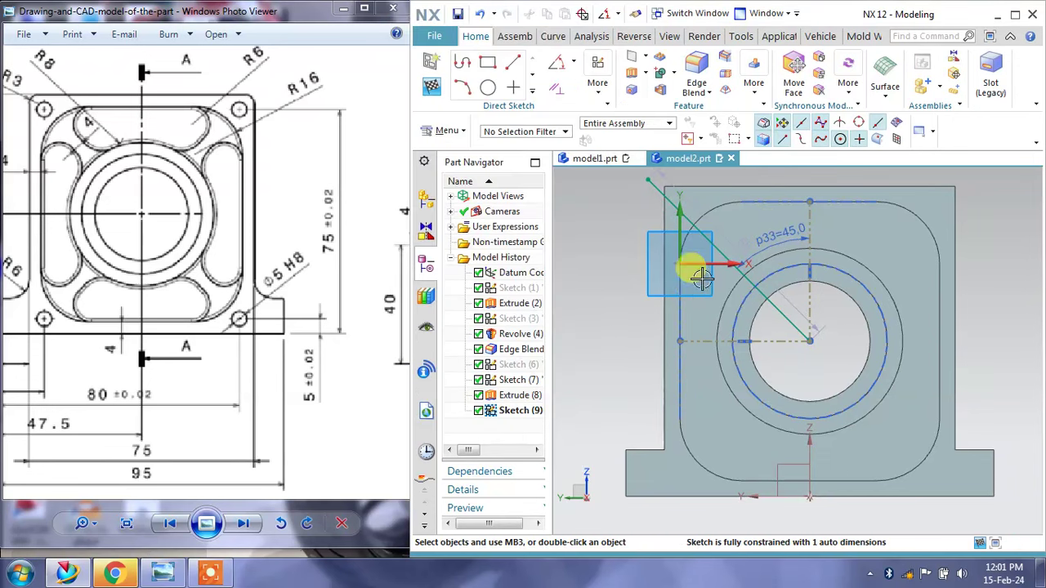
# Zoom the view and shift the reference drawing to inspect its left side.
pyautogui.scroll(-2, 718, 255)
pyautogui.scroll(3, 718, 255)
pyautogui.scroll(-1, 701, 245)
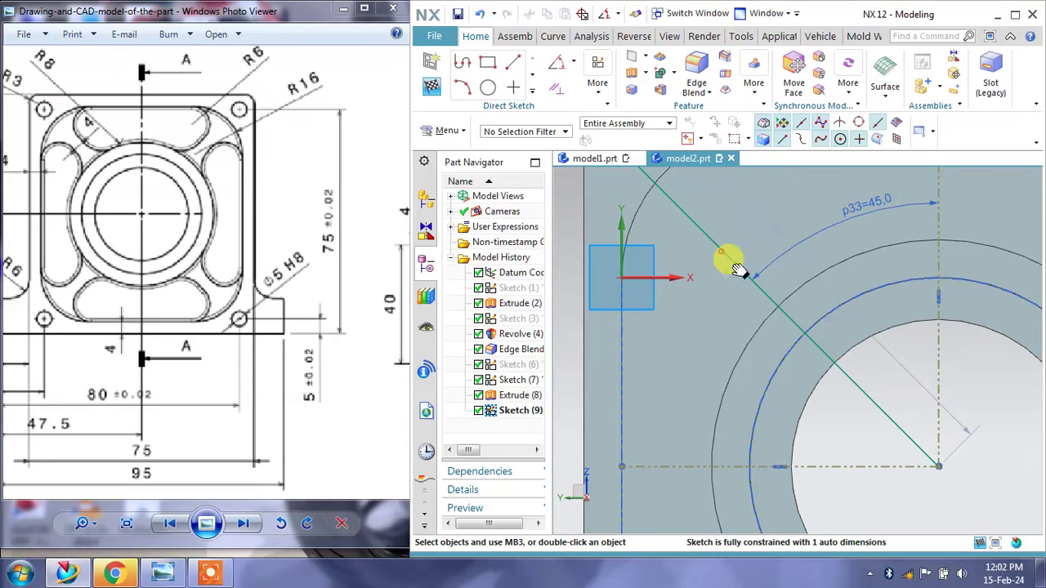
pyautogui.scroll(1, 738, 264)
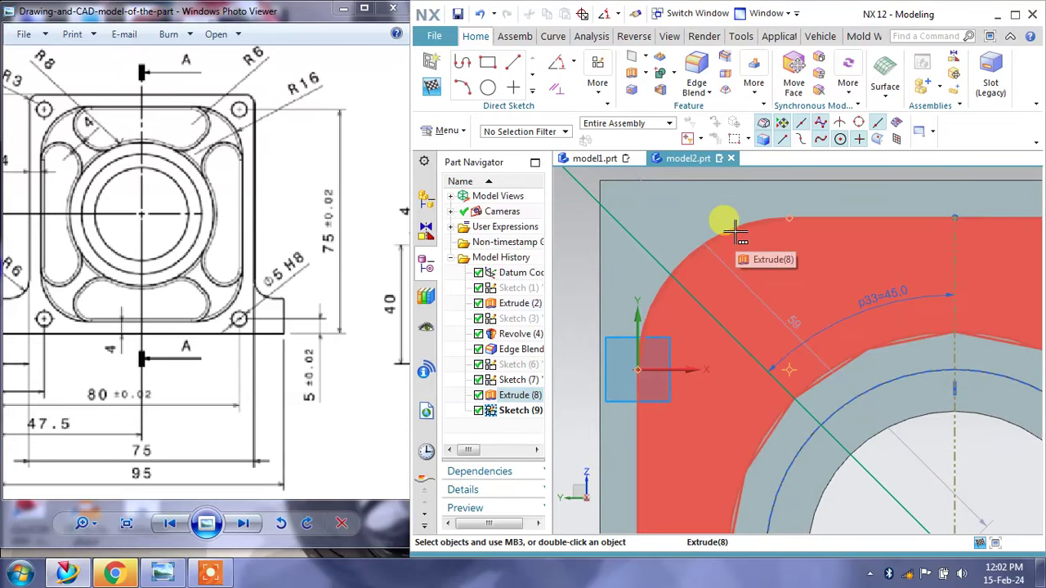
pyautogui.scroll(-2, 736, 233)
pyautogui.scroll(-1, 736, 233)
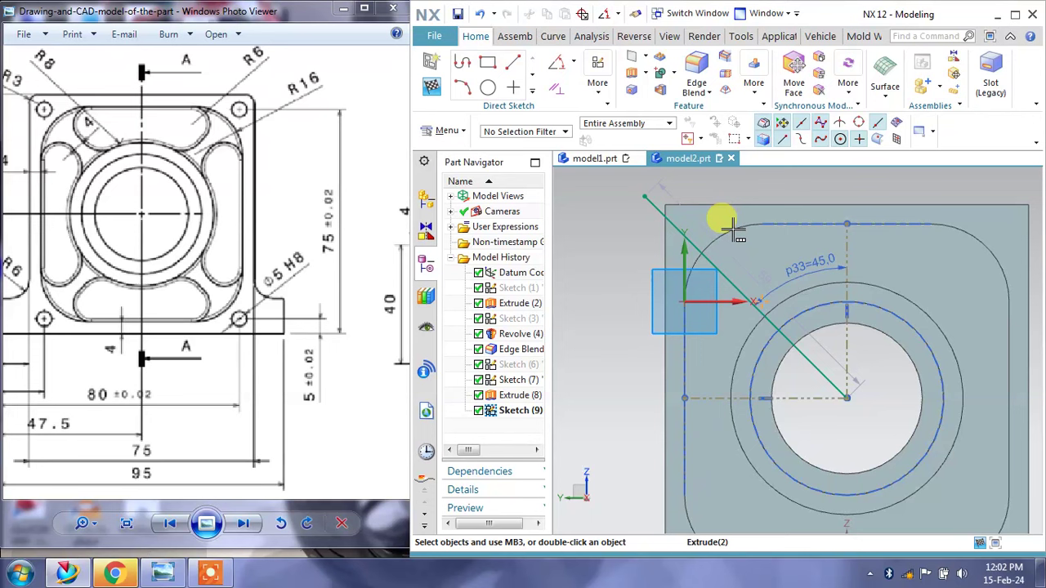
pyautogui.moveTo(139, 220); pyautogui.dragTo(193, 222)
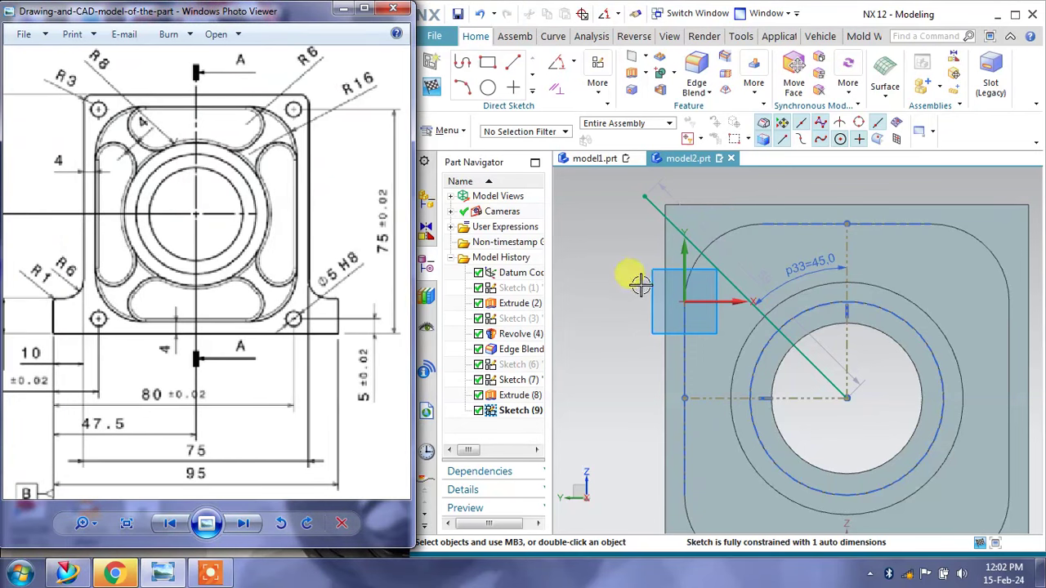
# Delete the dimensioned diagonal line from the sketch.
pyautogui.click(699, 261)
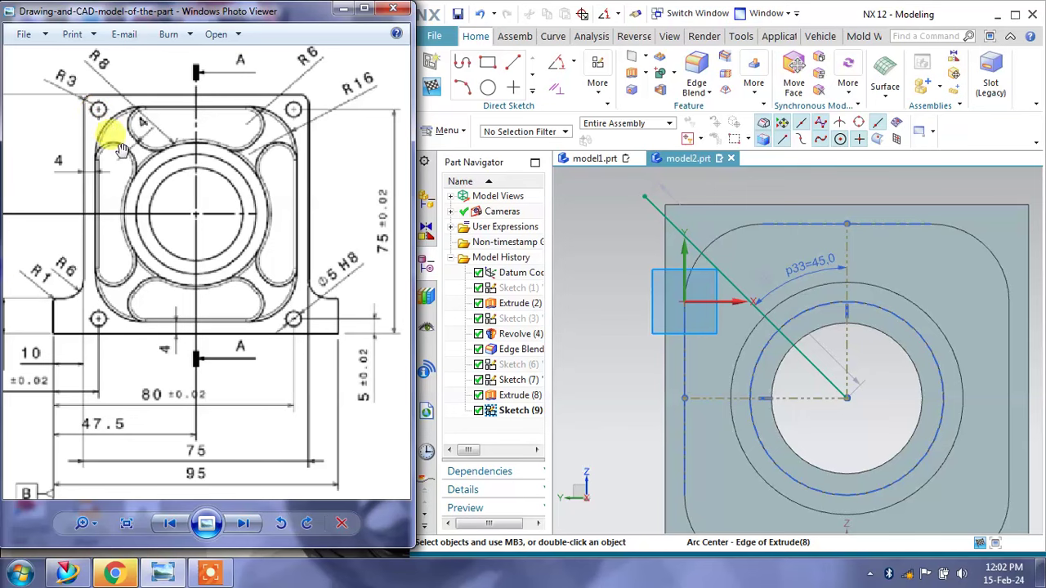
pyautogui.rightClick(719, 276)
pyautogui.click(756, 469)
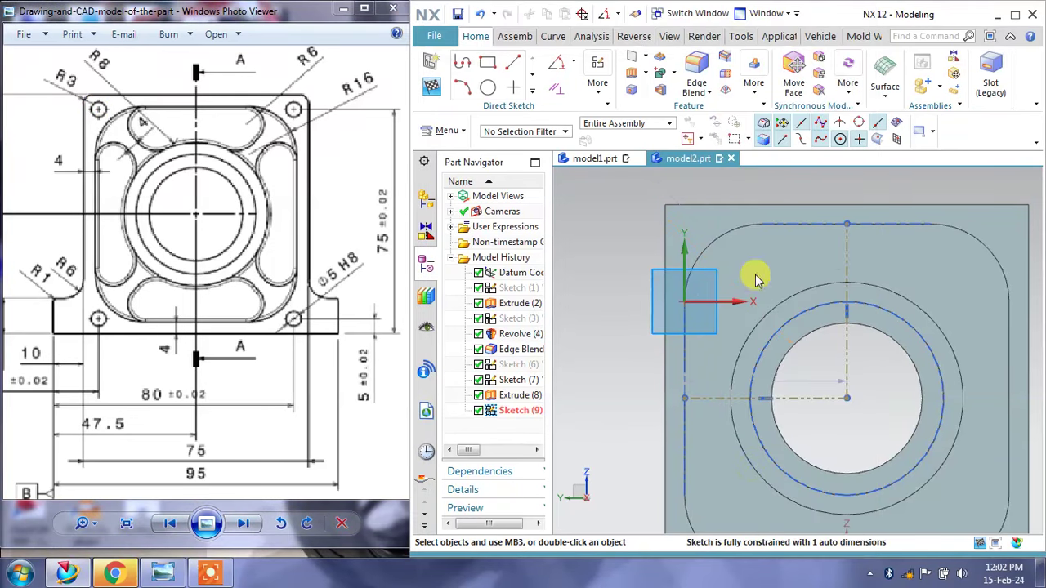
# Draw a new line from the pocket's upper-left corner to the bore centre.
pyautogui.click(510, 65)
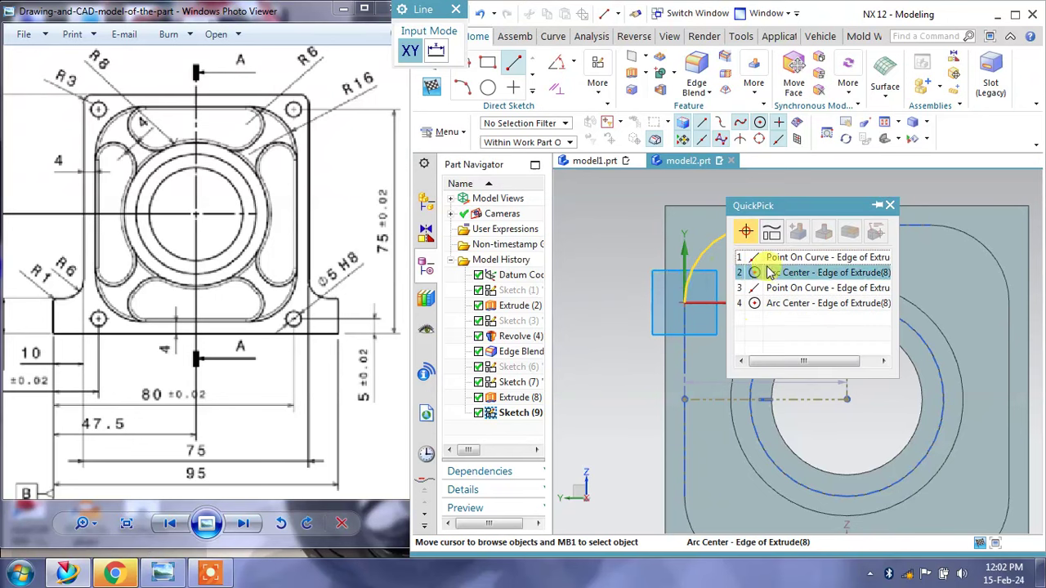
pyautogui.click(770, 258)
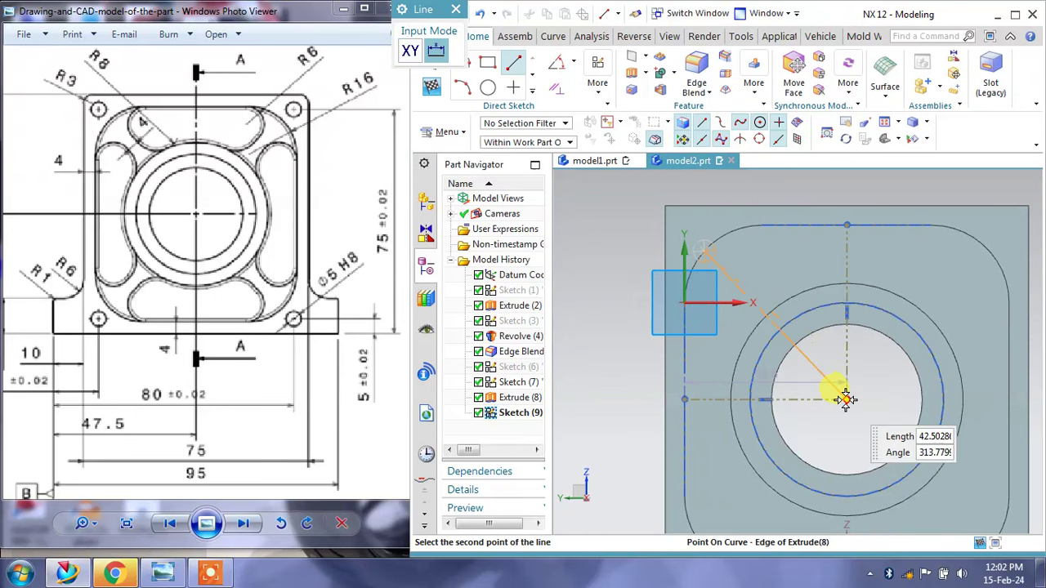
pyautogui.click(824, 379)
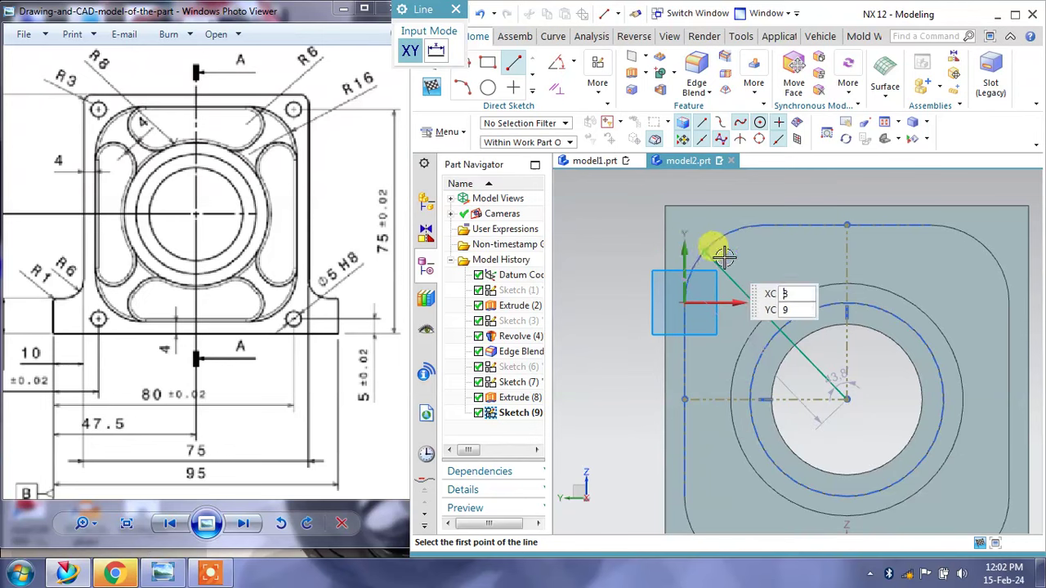
pyautogui.scroll(1, 724, 291)
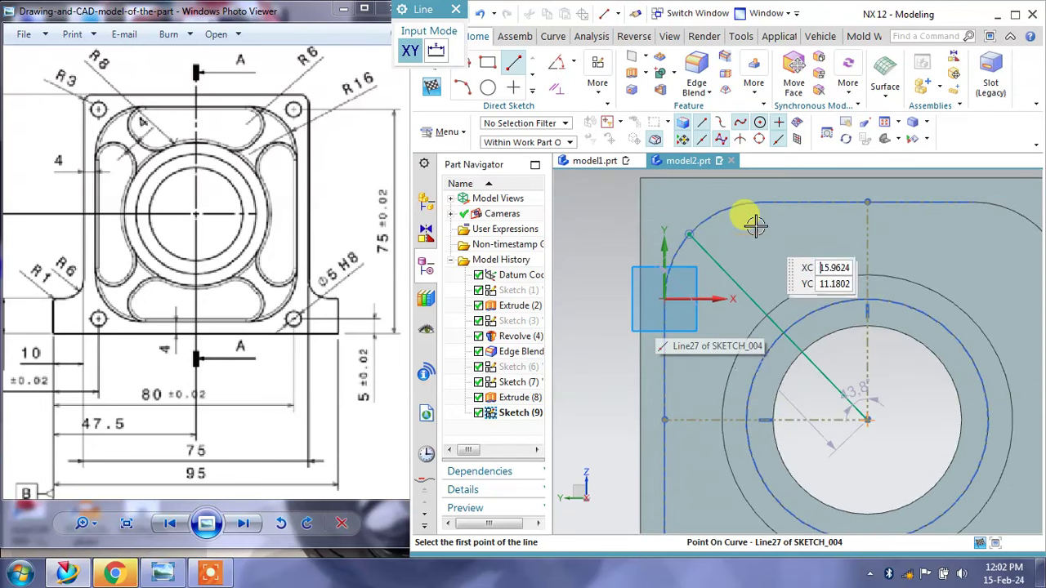
pyautogui.hotkey('ctrl', 'q')
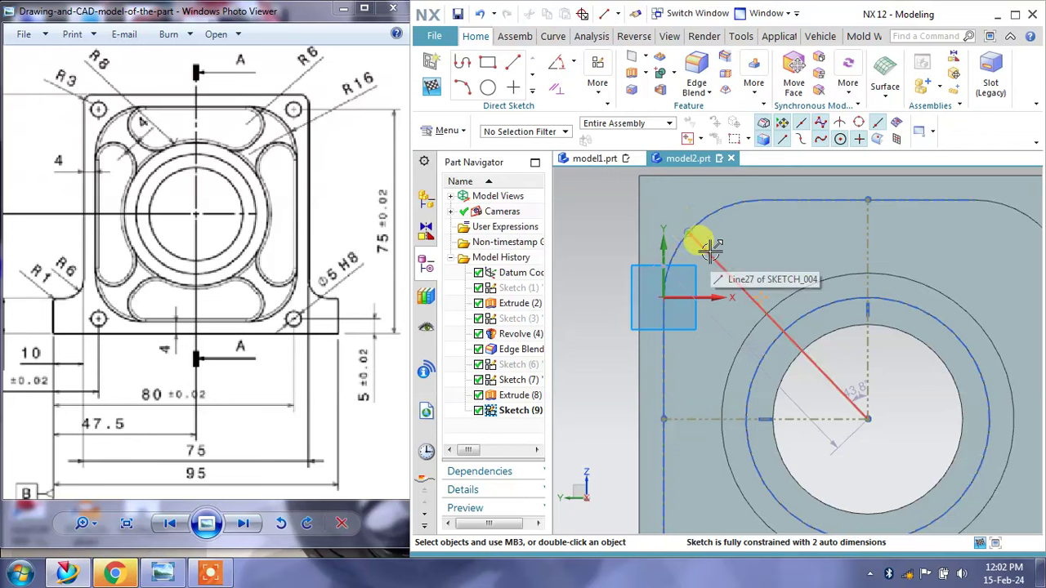
pyautogui.moveTo(701, 235)
pyautogui.mouseDown()
pyautogui.moveTo(721, 245)
pyautogui.moveTo(680, 244)
pyautogui.mouseUp()
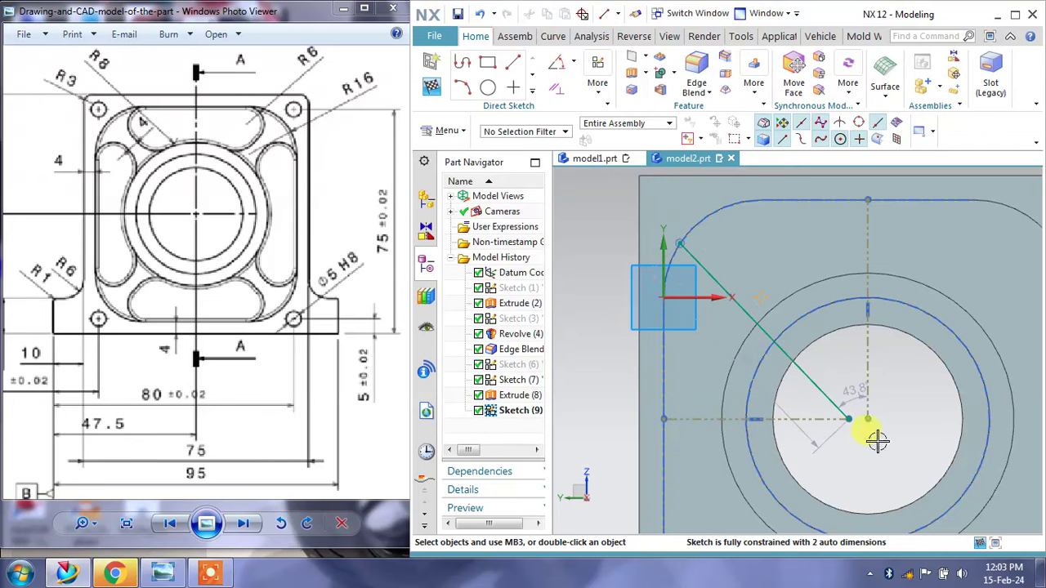
# Make the line's lower endpoint coincident with the bore centre.
pyautogui.click(557, 63)
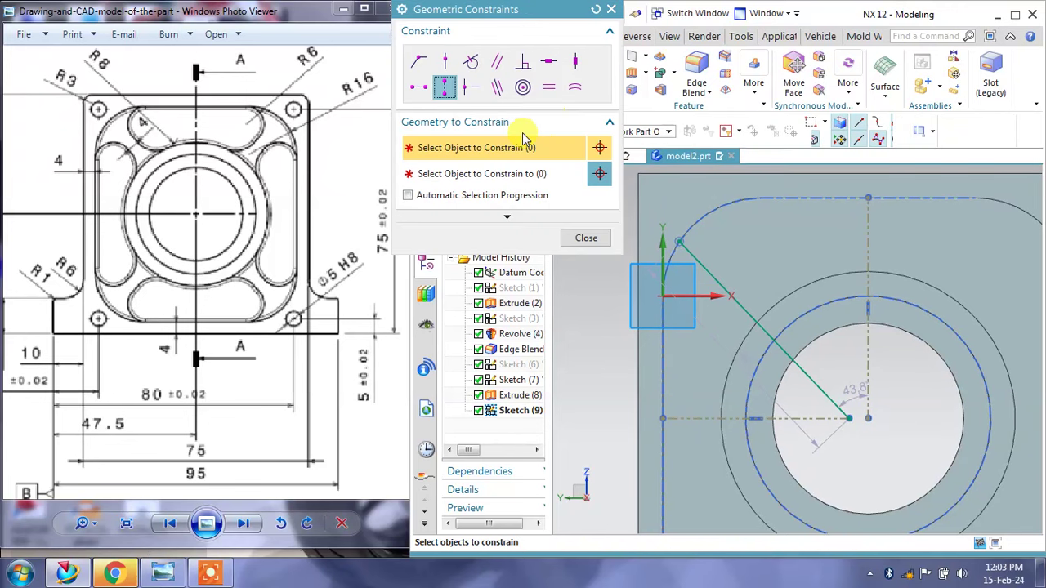
pyautogui.click(419, 62)
pyautogui.click(868, 418)
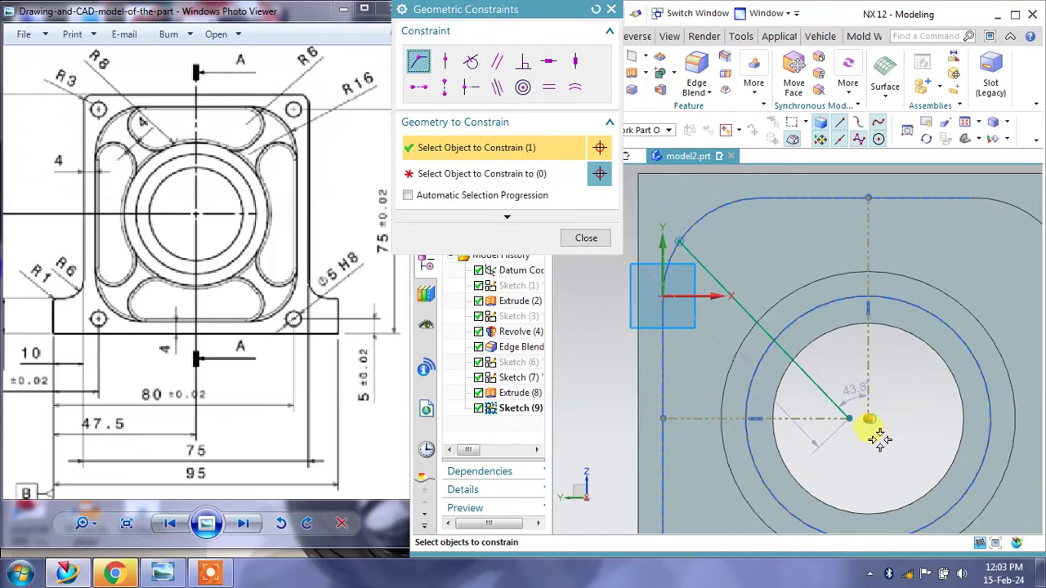
pyautogui.click(517, 175)
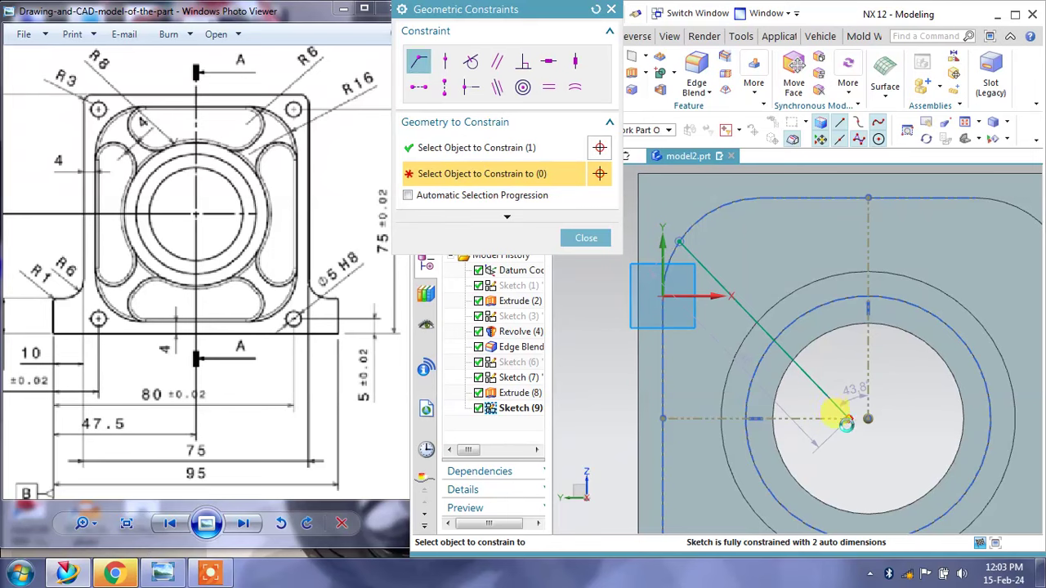
pyautogui.click(846, 422)
pyautogui.click(586, 237)
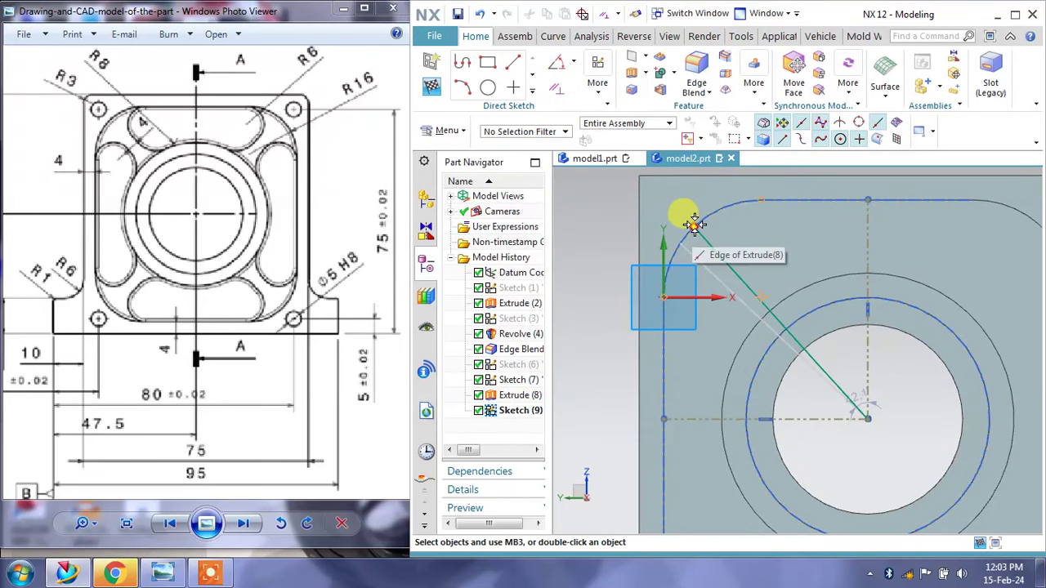
# Snap the line's upper end onto the upper-left corner arc.
pyautogui.click(693, 223)
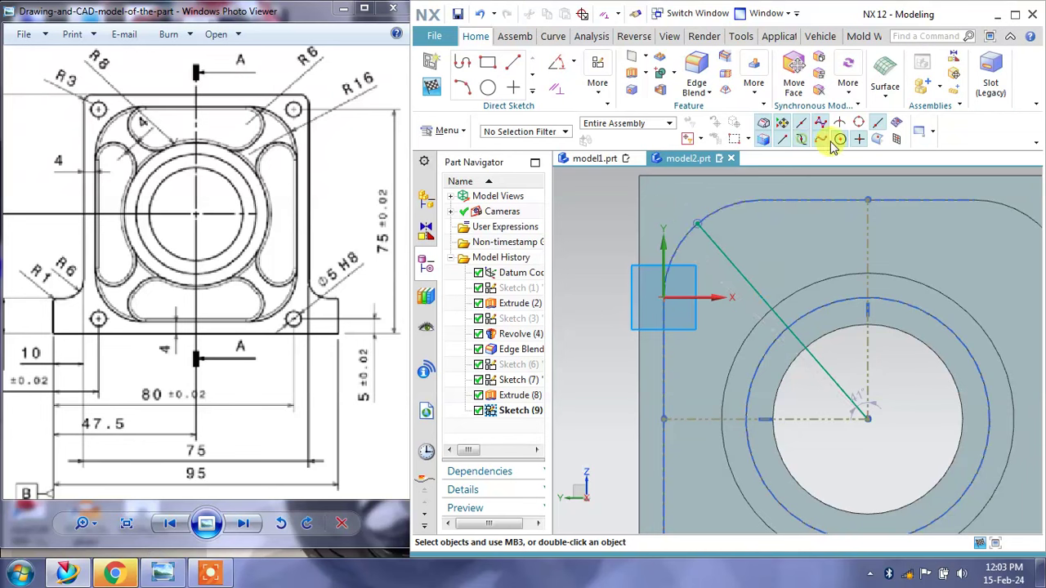
pyautogui.click(859, 124)
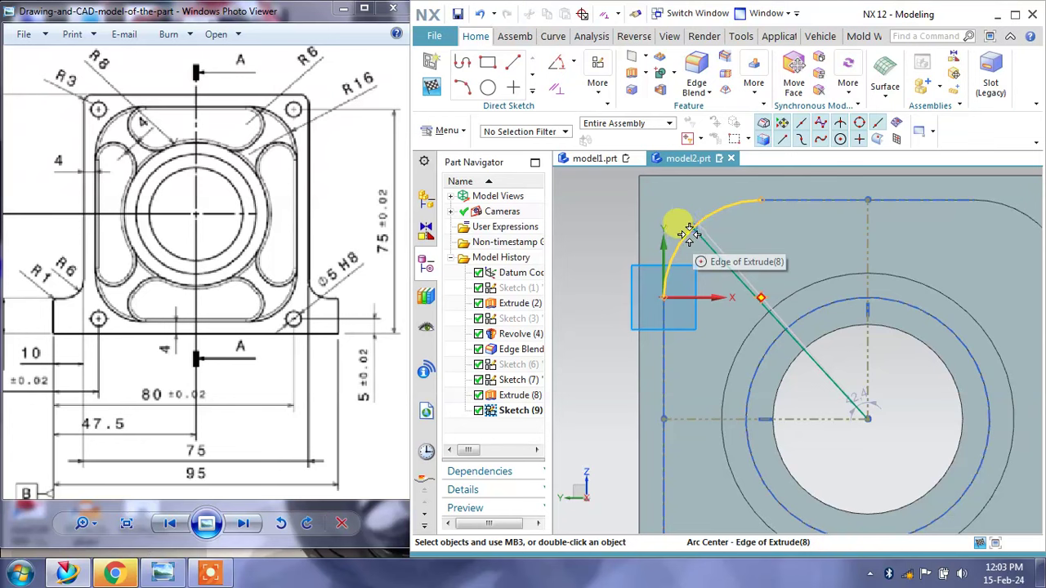
pyautogui.click(690, 235)
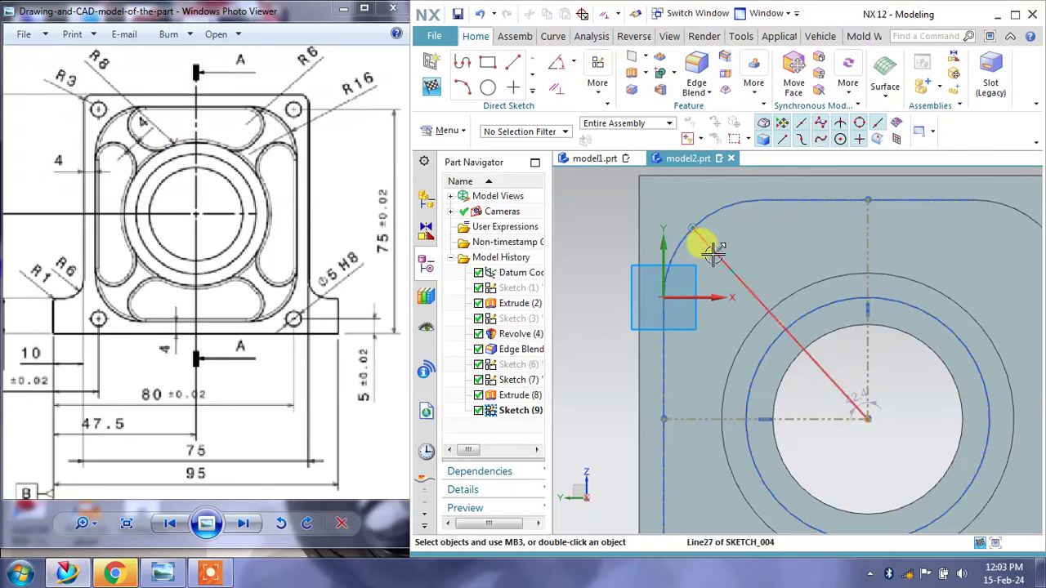
# Project the upper-left corner arc edge and the 48 mm boss circle edge into the sketch.
pyautogui.click(532, 91)
pyautogui.click(537, 212)
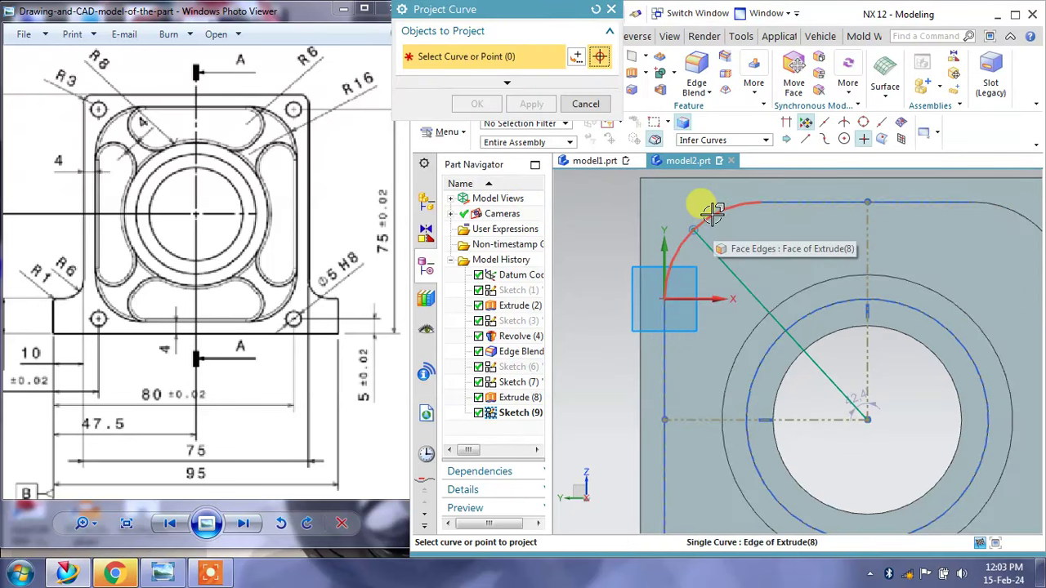
pyautogui.click(701, 214)
pyautogui.click(792, 297)
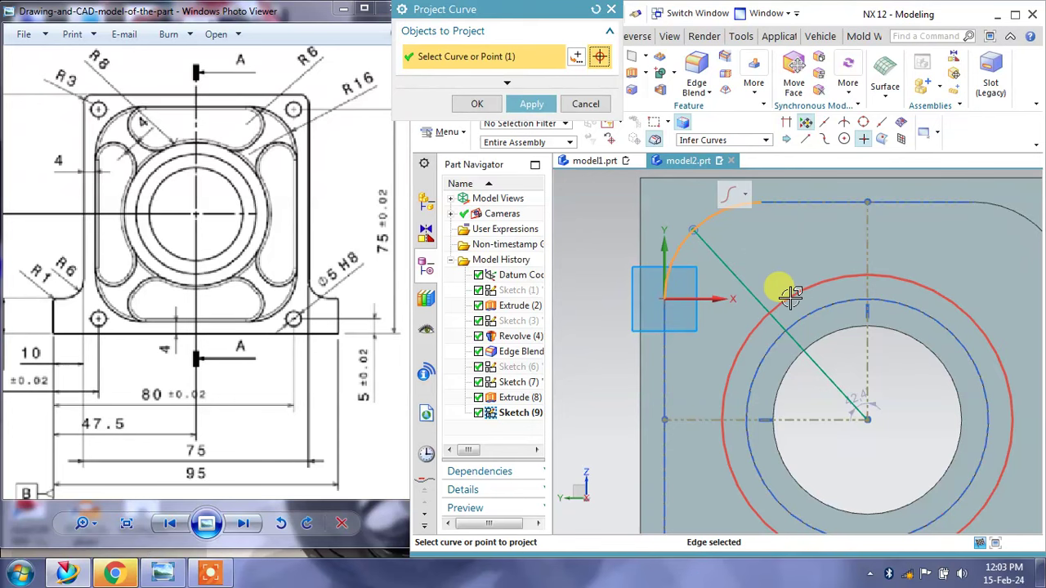
pyautogui.click(531, 104)
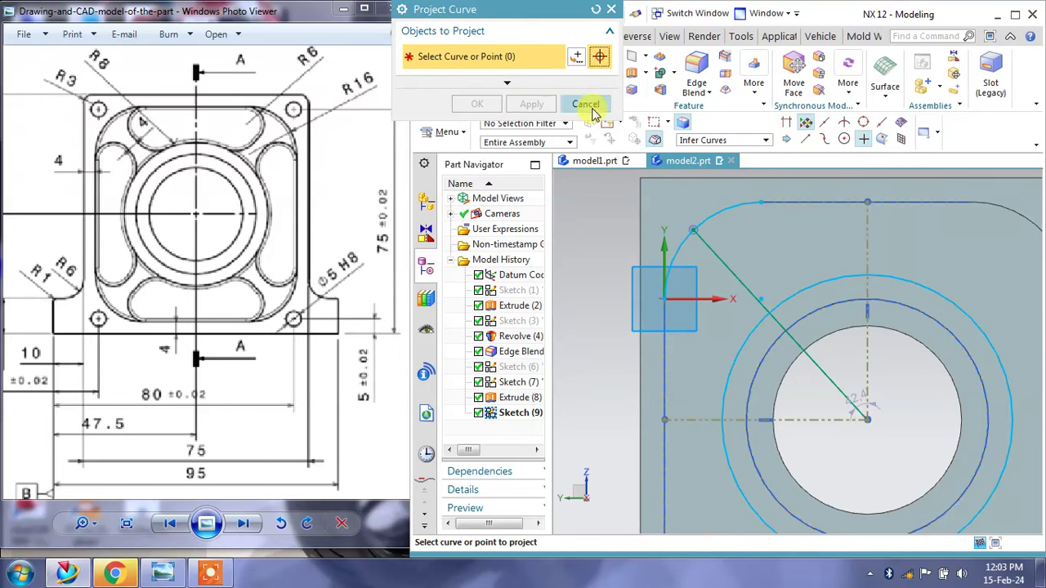
pyautogui.click(590, 105)
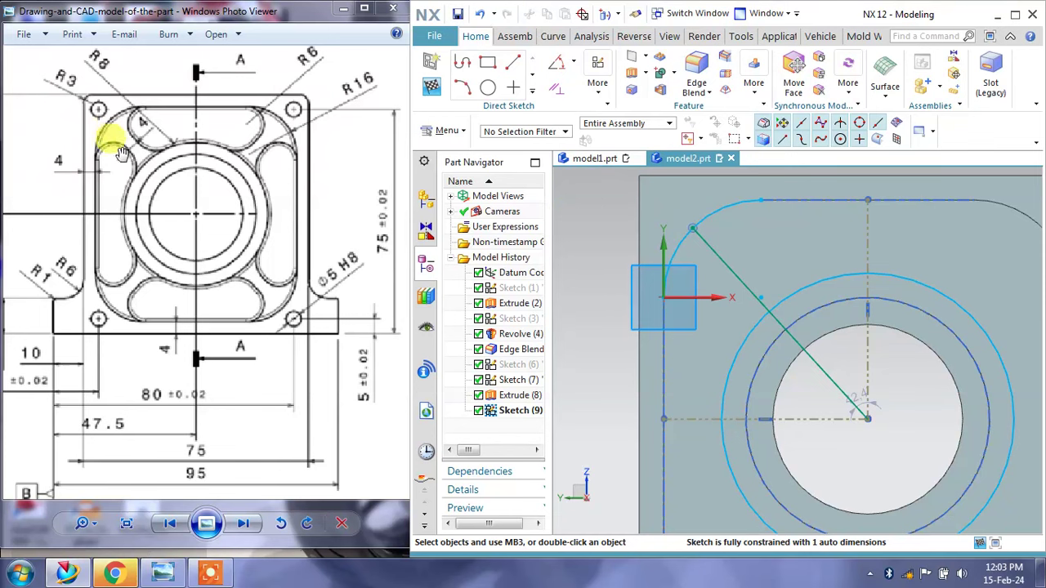
# Offset the slanted diagonal line 2 mm symmetrically to both sides.
pyautogui.click(532, 89)
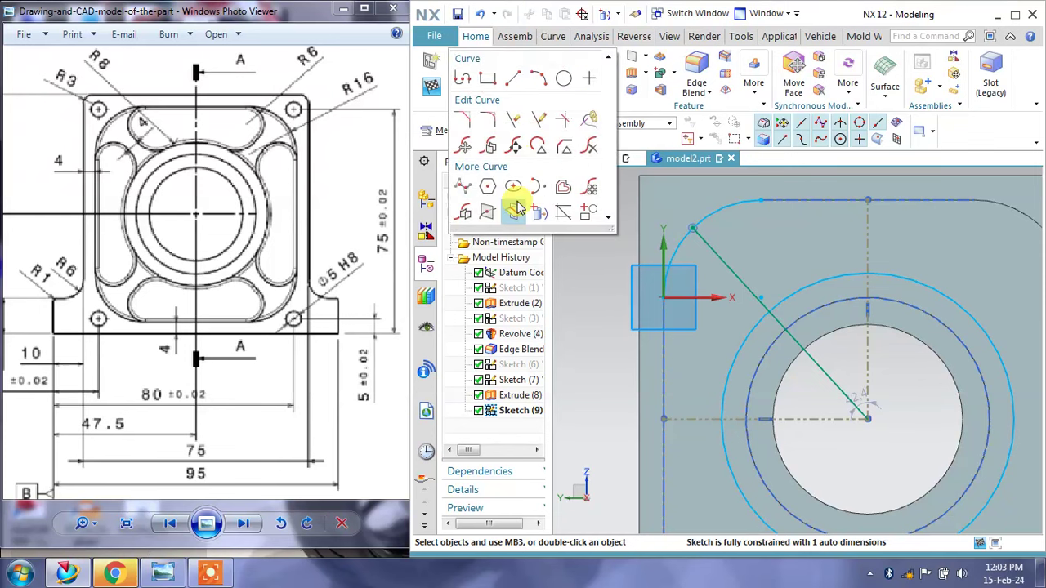
pyautogui.click(564, 188)
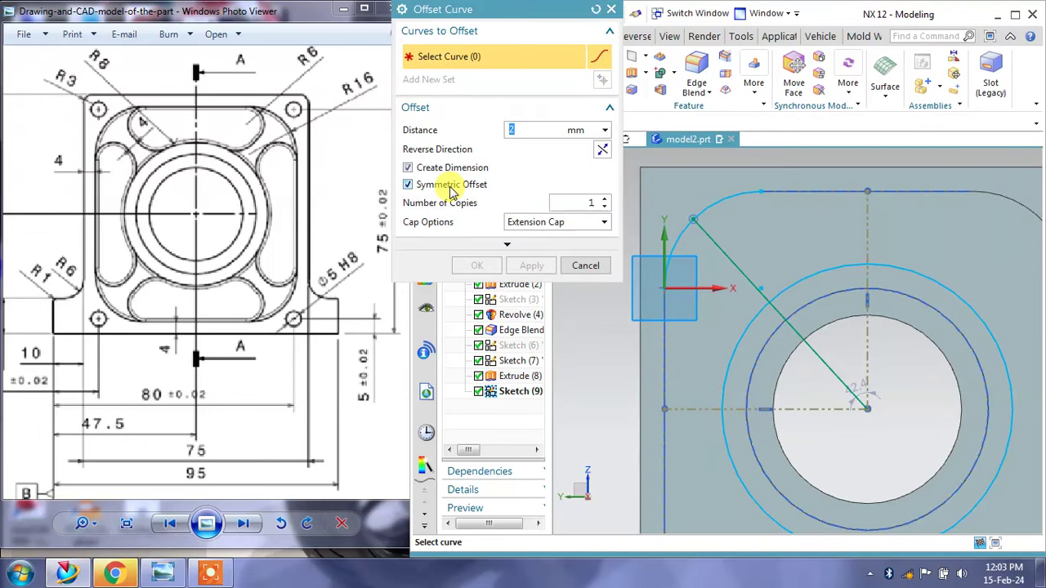
pyautogui.click(730, 257)
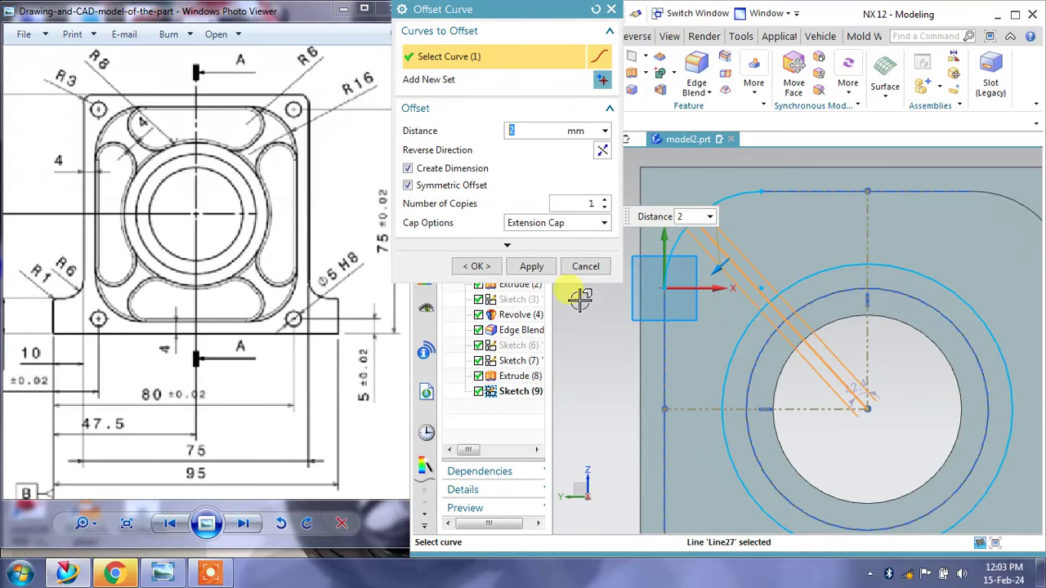
pyautogui.click(531, 266)
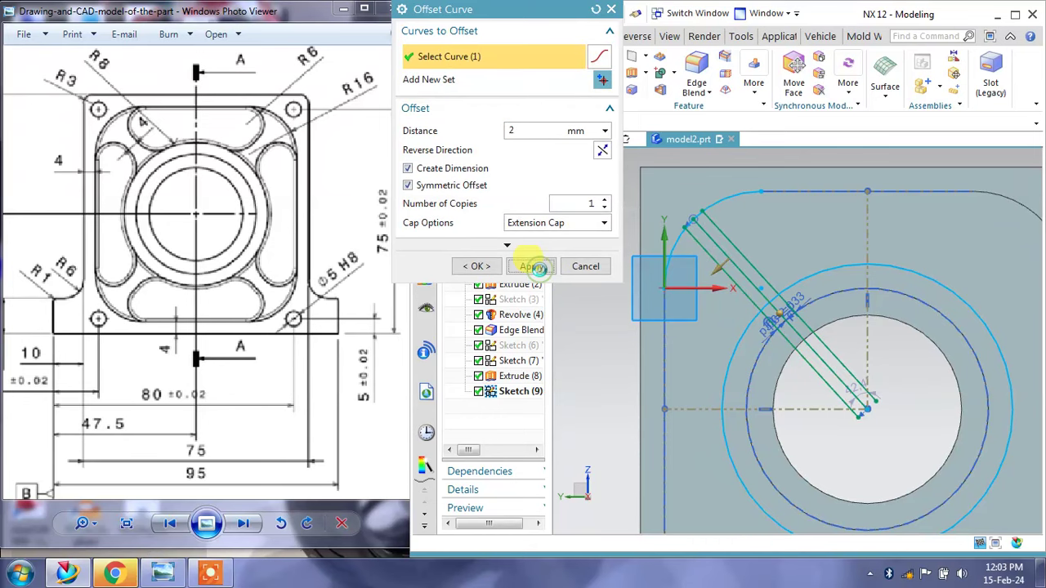
pyautogui.click(585, 267)
pyautogui.scroll(2, 683, 239)
pyautogui.scroll(2, 705, 256)
pyautogui.scroll(2, 675, 217)
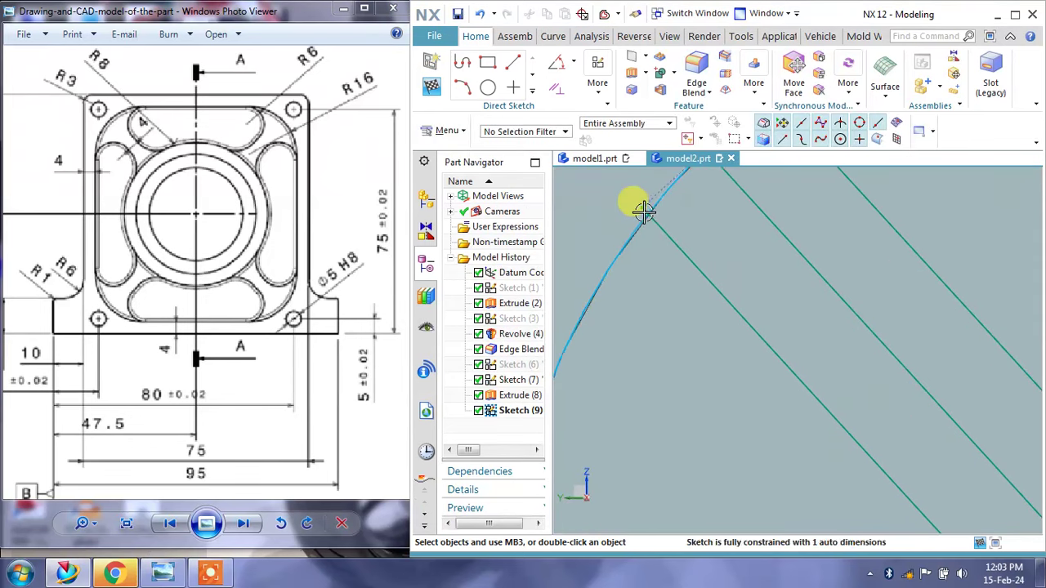
pyautogui.scroll(2, 642, 205)
pyautogui.scroll(-4, 644, 209)
# Quick Trim the offset lines' overhanging pieces near the centre and beyond the arcs.
pyautogui.click(532, 90)
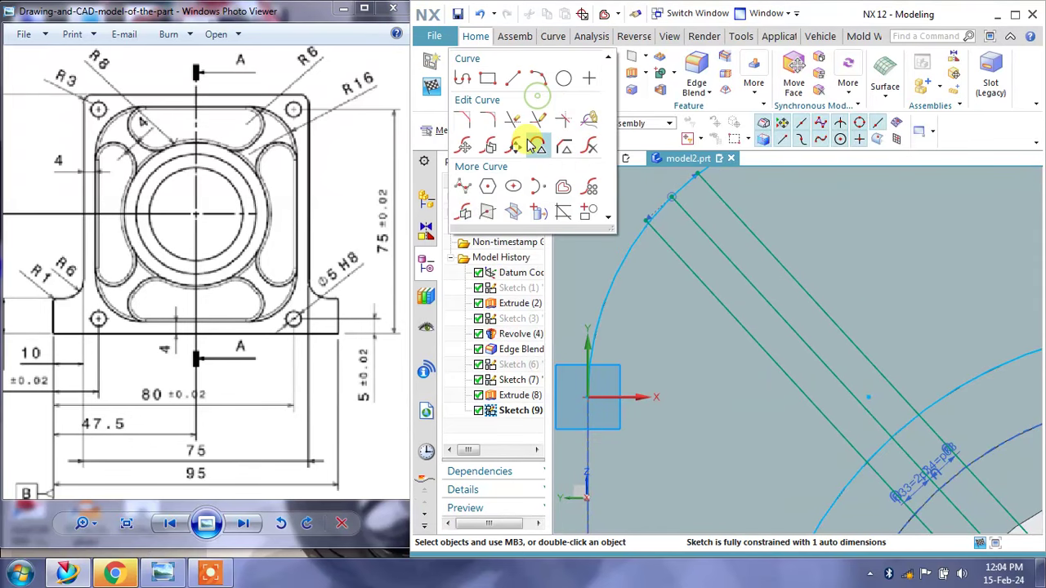
pyautogui.click(512, 120)
pyautogui.scroll(-3, 642, 205)
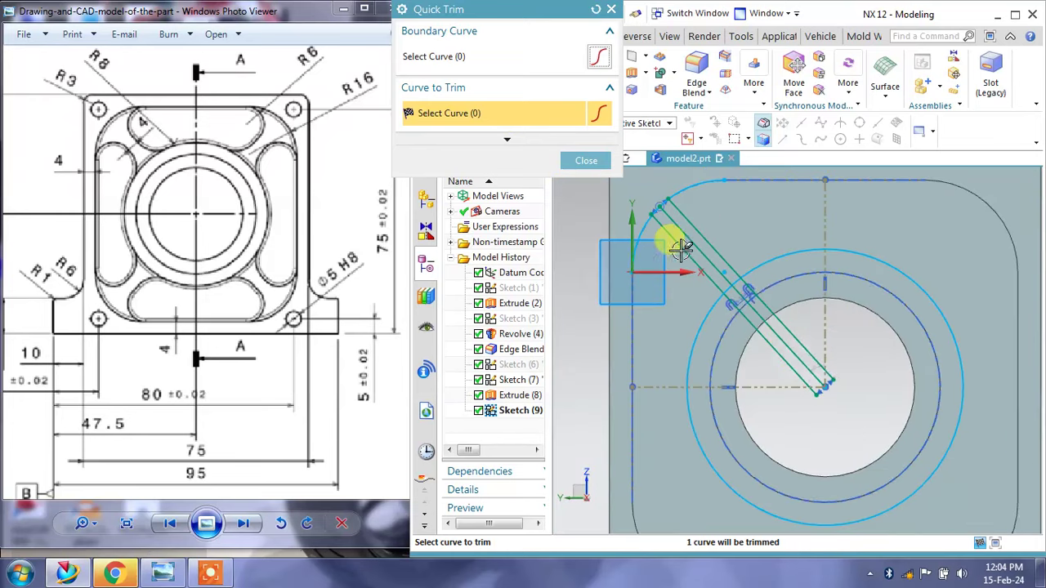
pyautogui.scroll(1, 801, 384)
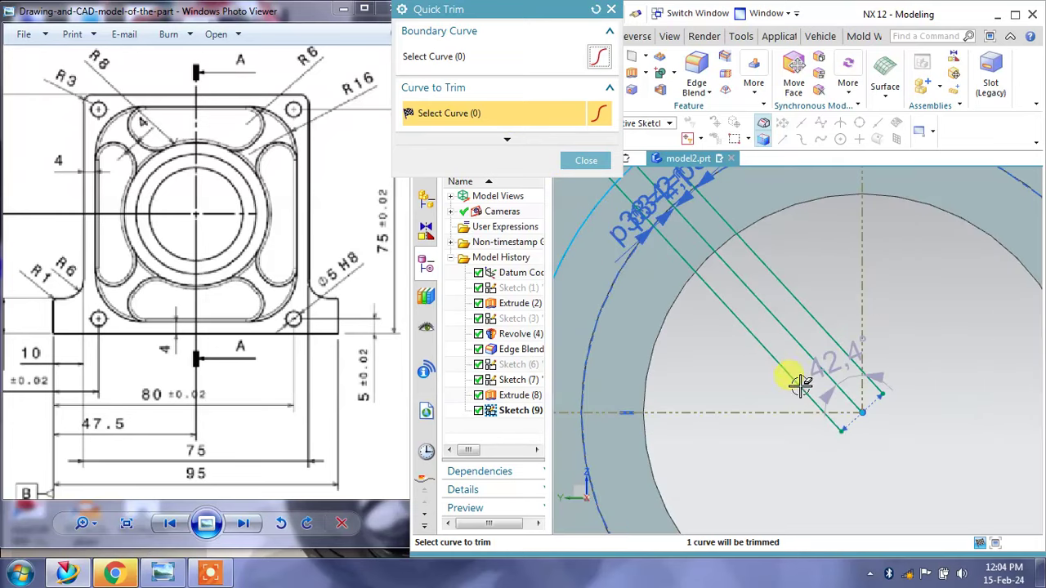
pyautogui.click(845, 408)
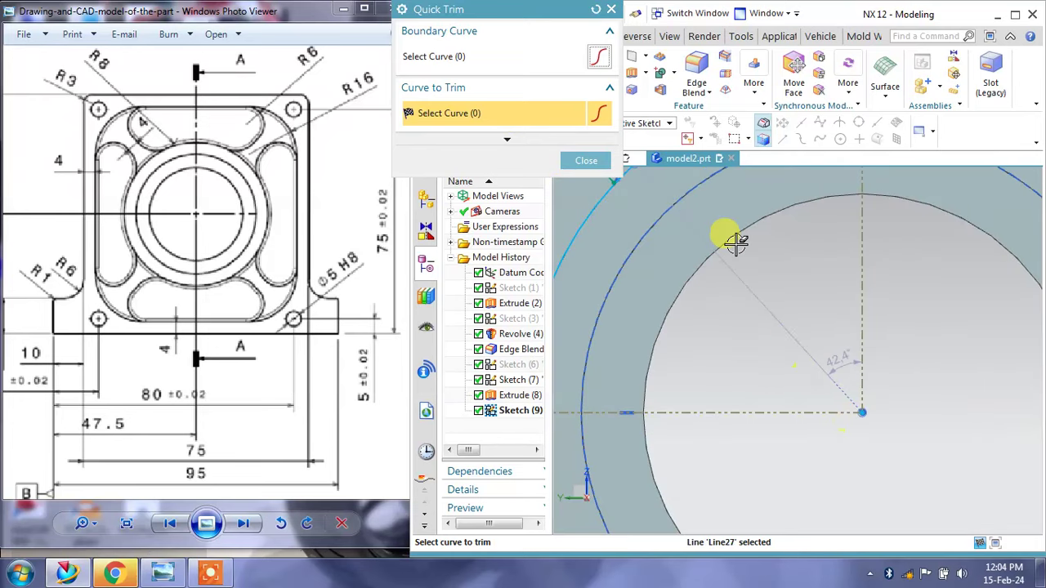
pyautogui.scroll(2, 806, 366)
pyautogui.scroll(2, 707, 262)
pyautogui.scroll(1, 728, 262)
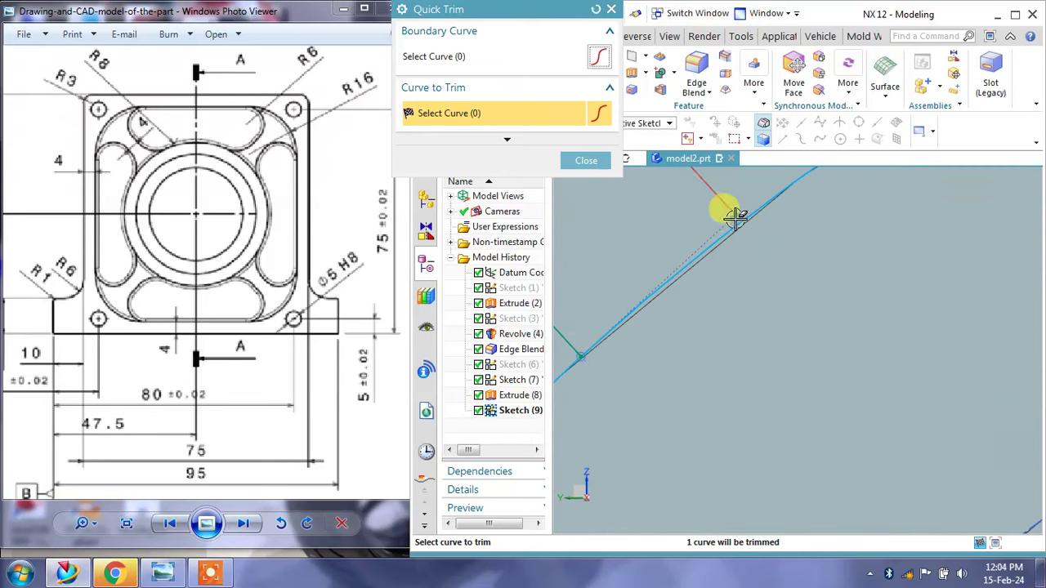
pyautogui.scroll(-1, 768, 261)
pyautogui.scroll(-1, 784, 288)
pyautogui.scroll(-1, 719, 253)
pyautogui.scroll(-1, 789, 390)
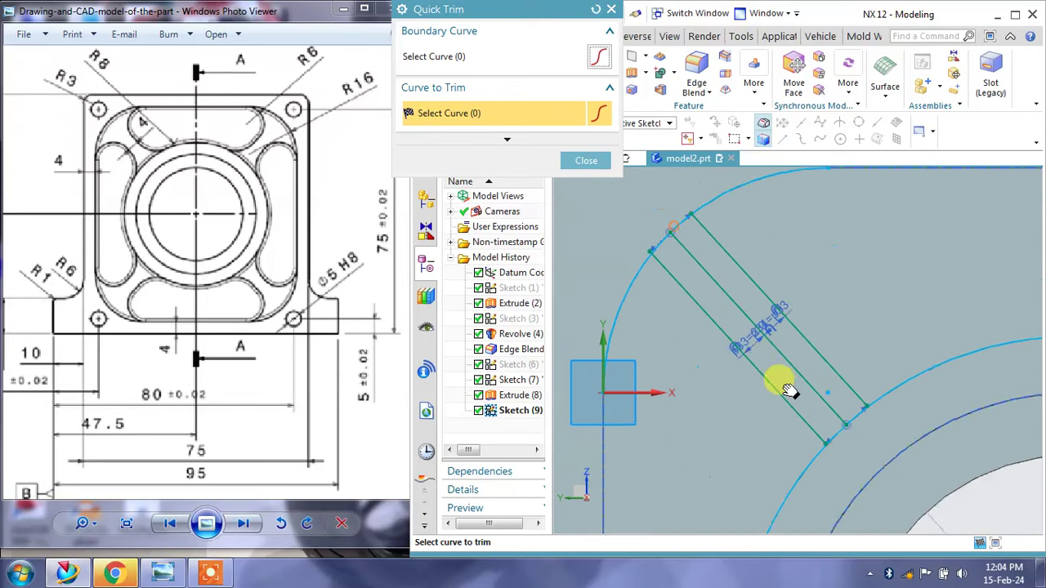
pyautogui.scroll(1, 789, 390)
pyautogui.scroll(2, 662, 276)
pyautogui.scroll(2, 683, 288)
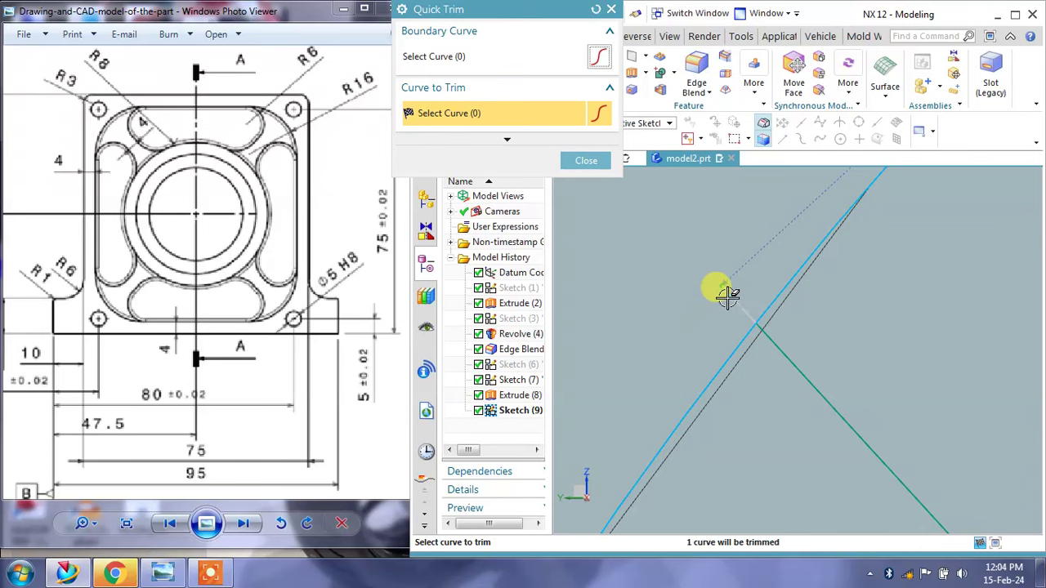
pyautogui.click(726, 297)
pyautogui.scroll(-2, 695, 318)
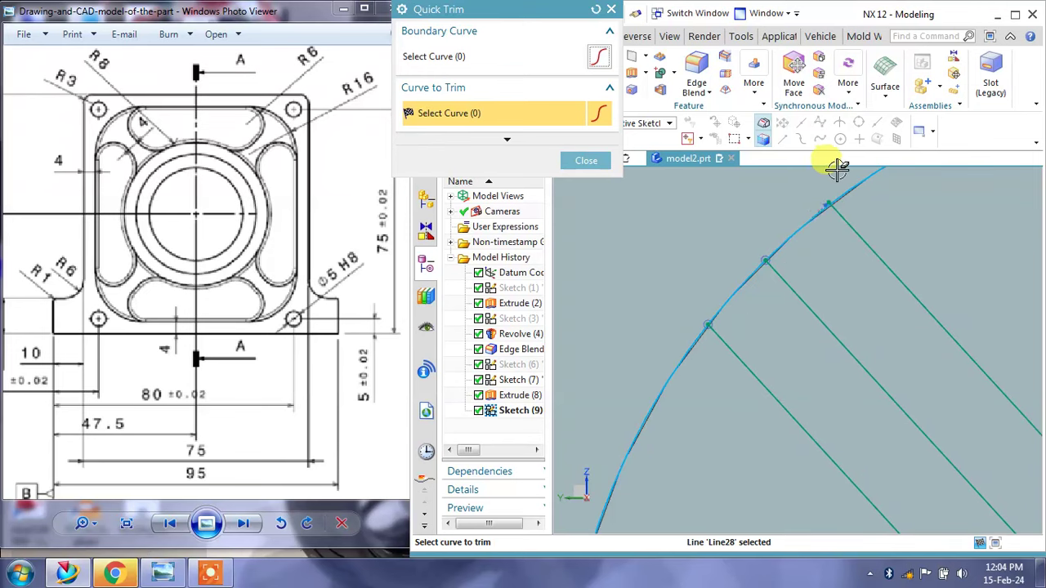
pyautogui.scroll(2, 828, 240)
pyautogui.scroll(2, 787, 227)
pyautogui.scroll(2, 743, 252)
pyautogui.click(738, 258)
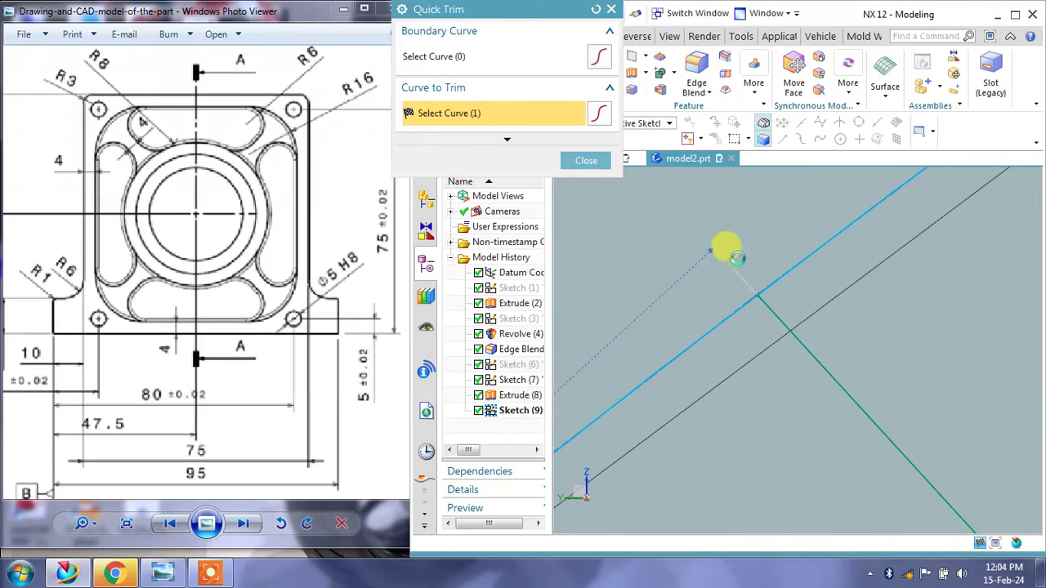
pyautogui.scroll(-2, 738, 254)
pyautogui.scroll(-2, 738, 250)
pyautogui.scroll(-2, 724, 303)
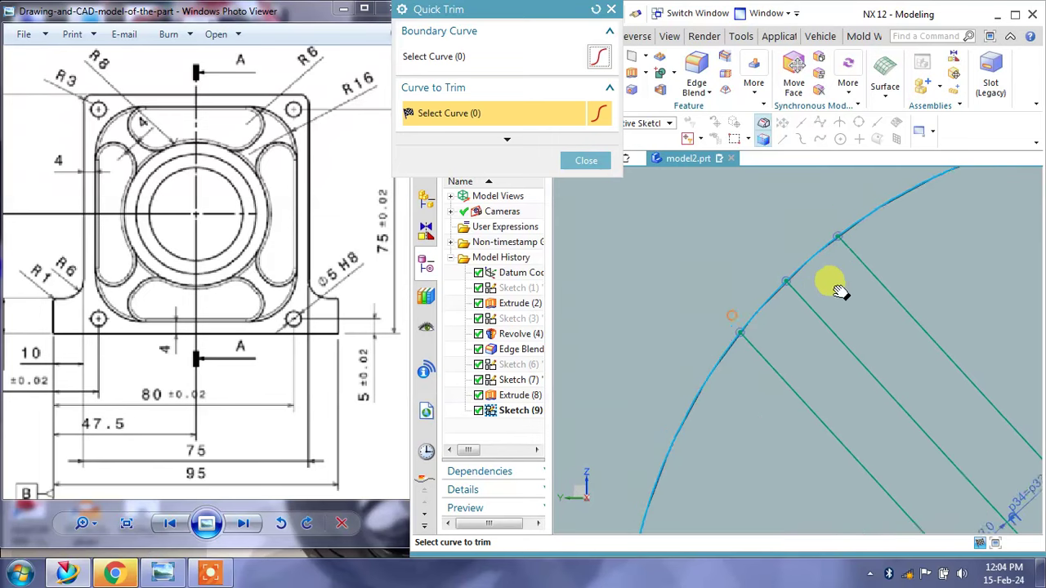
pyautogui.scroll(2, 793, 250)
pyautogui.scroll(2, 771, 326)
pyautogui.scroll(-2, 771, 315)
pyautogui.scroll(-2, 770, 315)
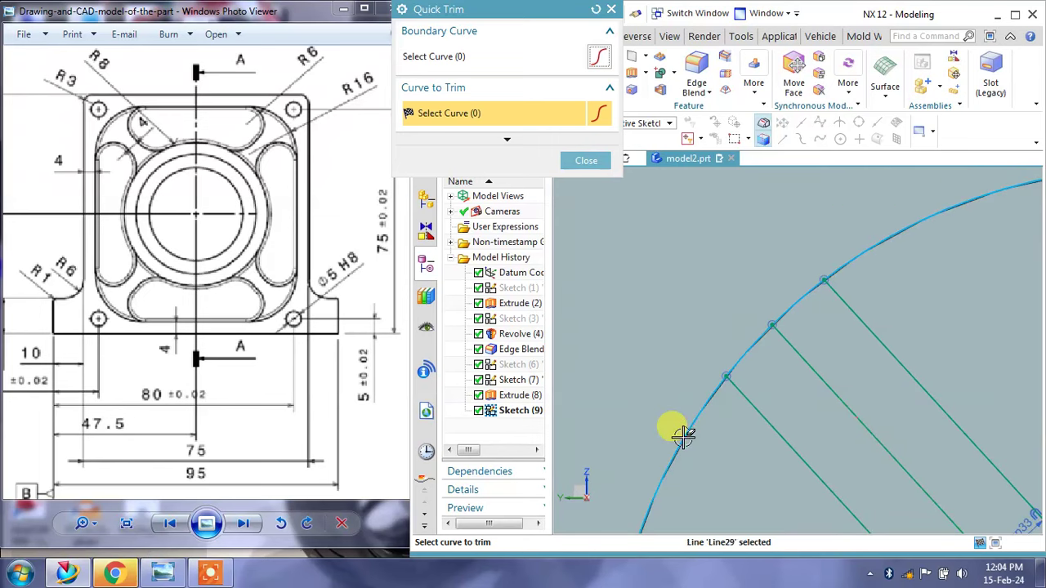
pyautogui.click(871, 235)
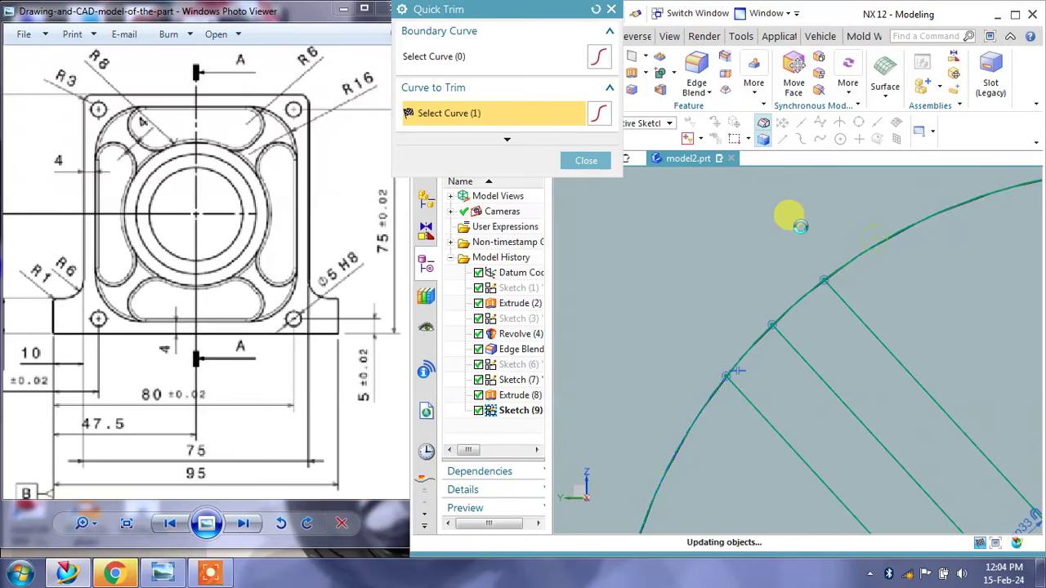
pyautogui.scroll(2, 799, 224)
pyautogui.scroll(2, 906, 381)
pyautogui.scroll(-4, 858, 376)
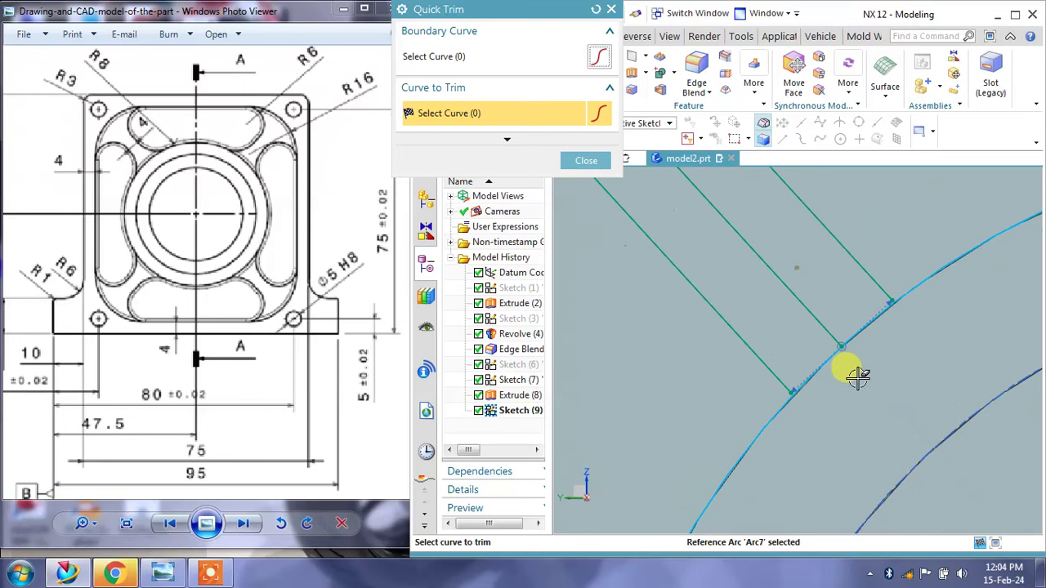
pyautogui.scroll(1, 858, 376)
pyautogui.click(586, 160)
pyautogui.scroll(1, 792, 431)
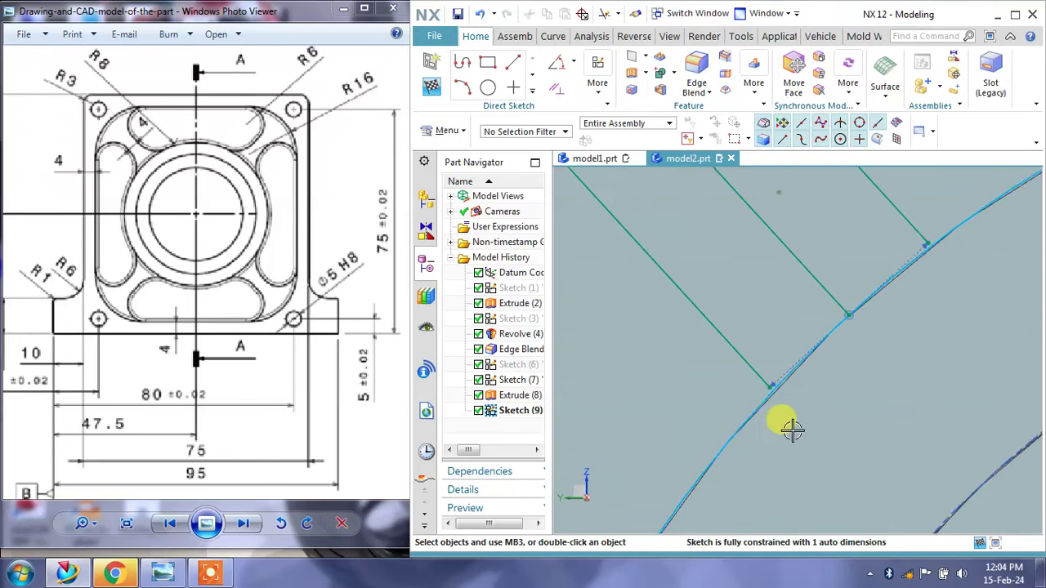
pyautogui.scroll(1, 791, 431)
# Quick Extend the short slot line to the arc, then select the slot centre line.
pyautogui.click(532, 90)
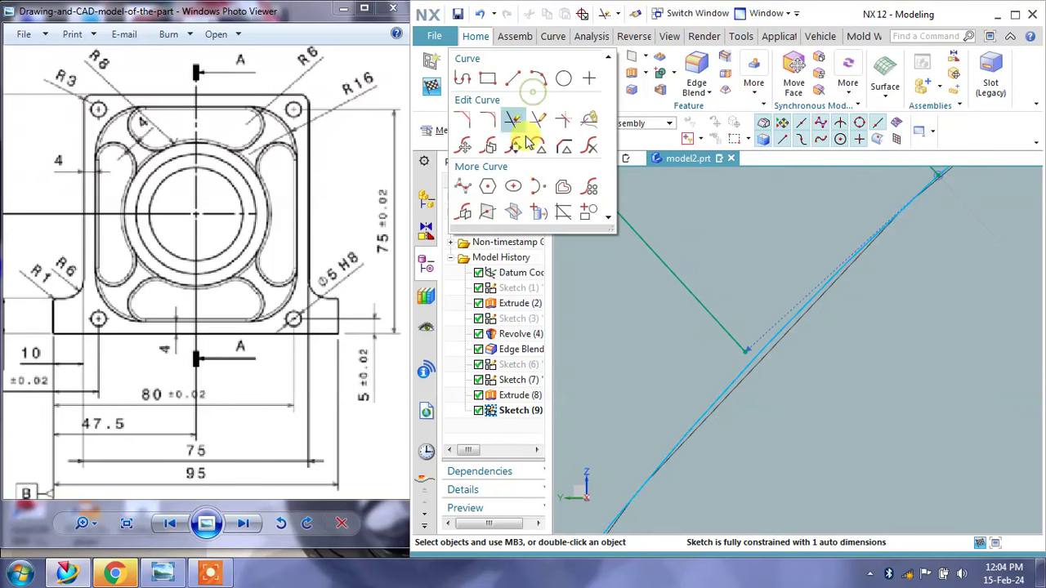
pyautogui.click(539, 118)
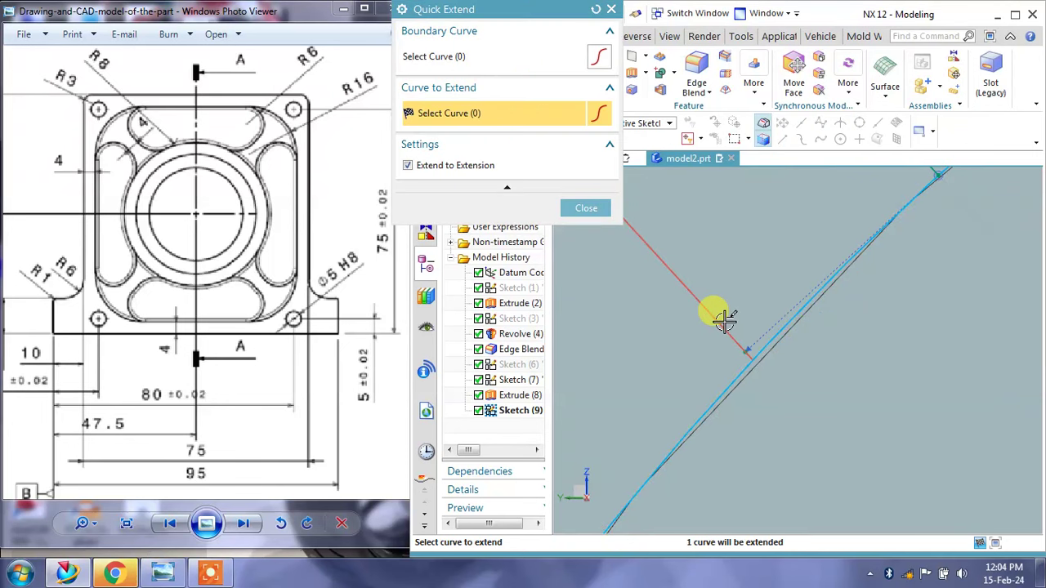
pyautogui.scroll(-1, 829, 378)
pyautogui.scroll(-1, 829, 379)
pyautogui.scroll(-1, 829, 378)
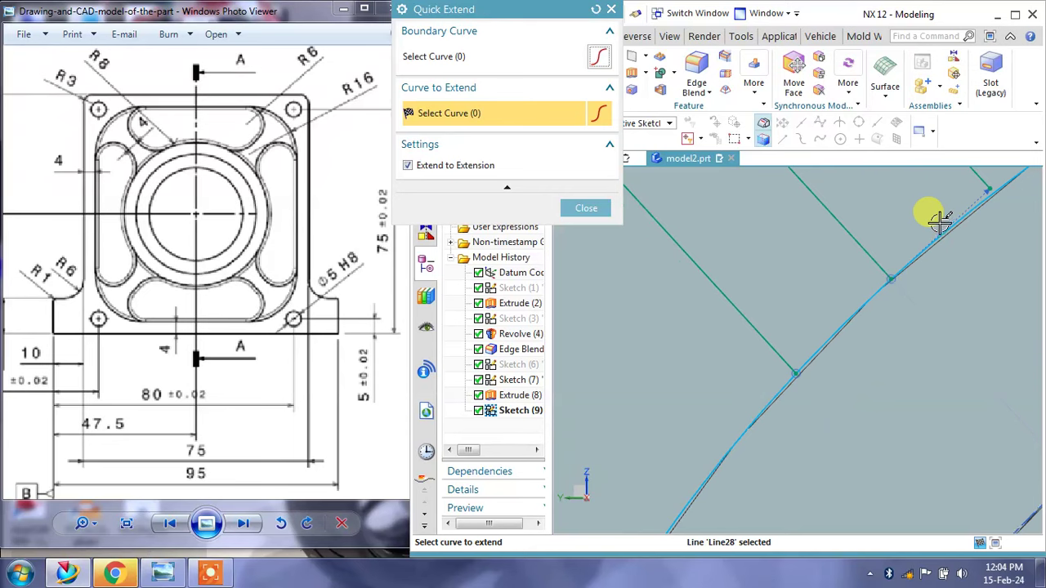
pyautogui.click(894, 273)
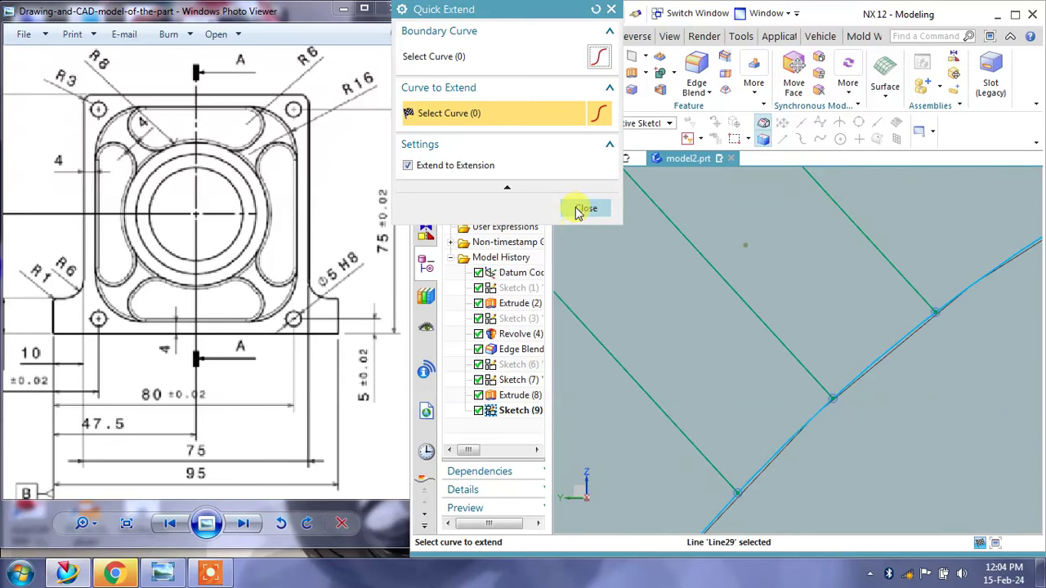
pyautogui.click(582, 209)
pyautogui.click(741, 296)
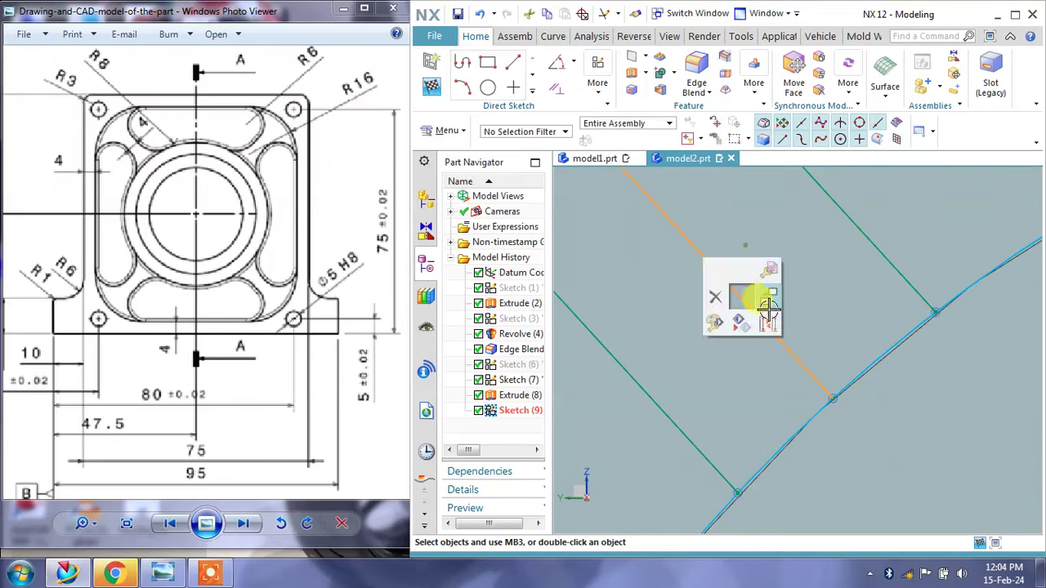
# Convert the slot centre line to reference geometry and finish the sketch.
pyautogui.click(766, 306)
pyautogui.scroll(-2, 876, 433)
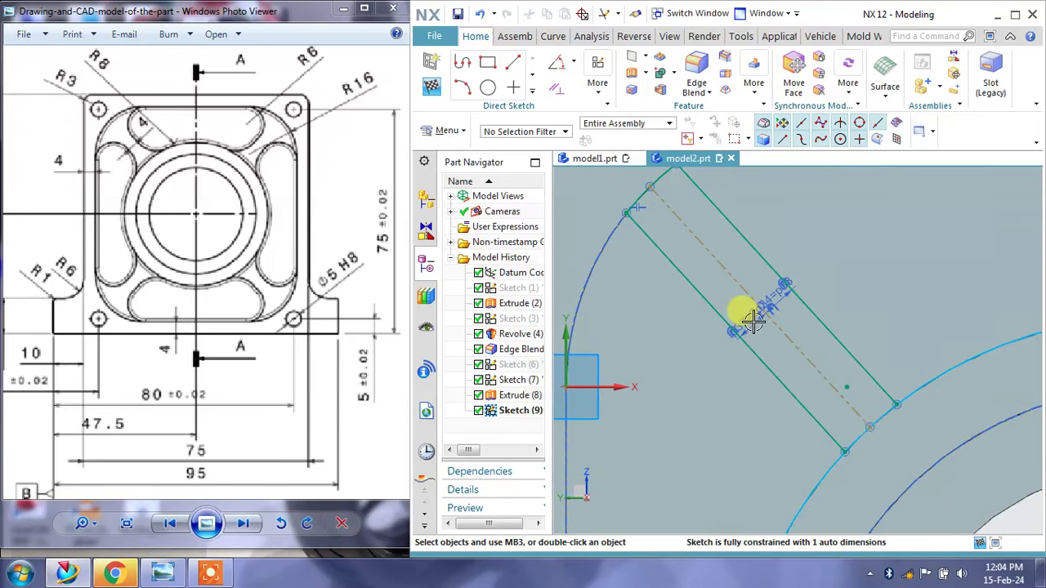
pyautogui.click(431, 86)
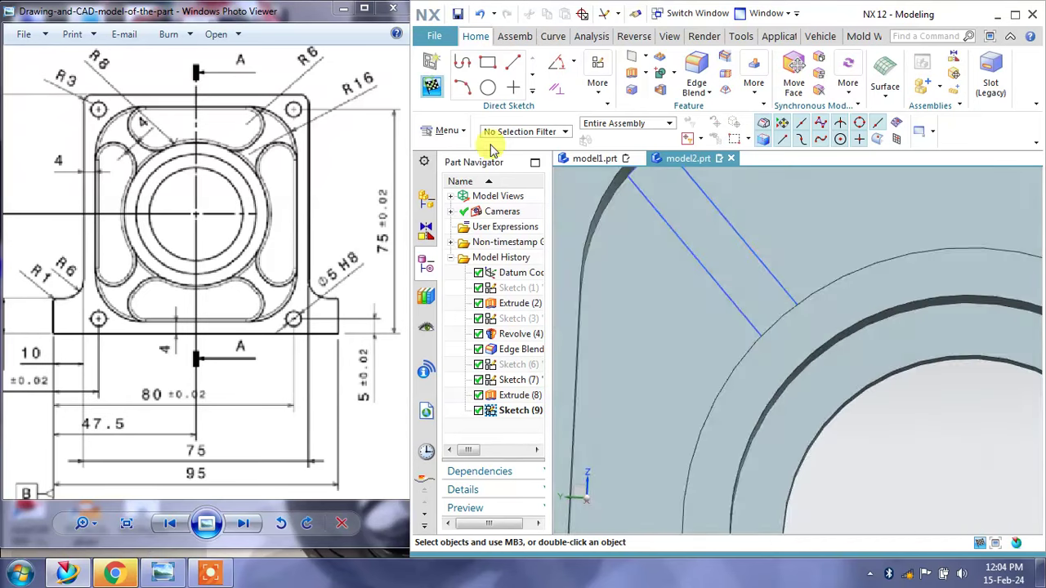
# Rotate the part and zoom into the reference drawing's side view.
pyautogui.moveTo(733, 275)
pyautogui.mouseDown(button='middle')
pyautogui.moveTo(752, 253)
pyautogui.moveTo(766, 273)
pyautogui.mouseUp(button='middle')
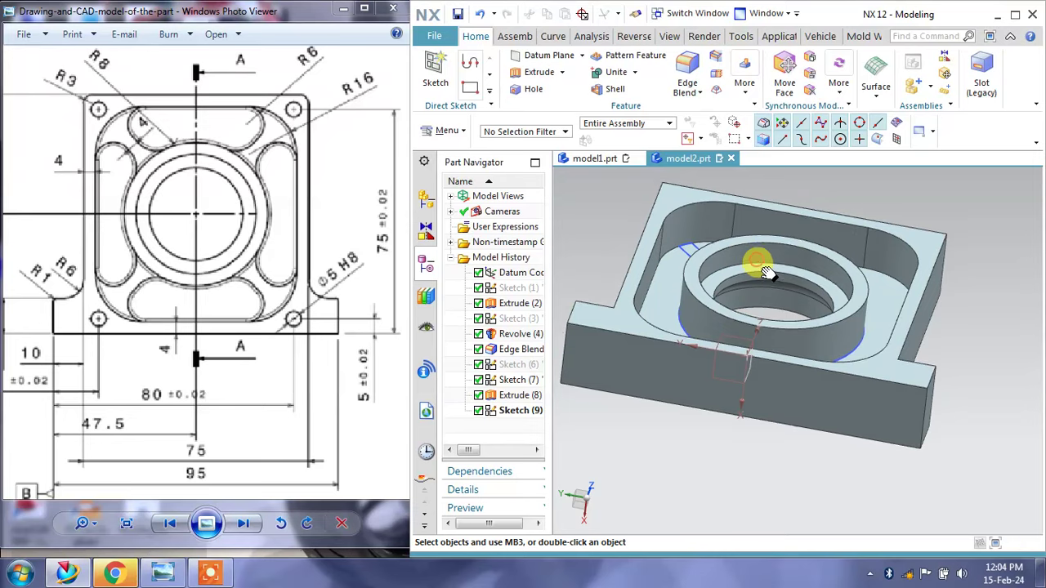
pyautogui.click(400, 291)
pyautogui.scroll(1, 404, 292)
pyautogui.scroll(1, 245, 275)
pyautogui.scroll(1, 129, 161)
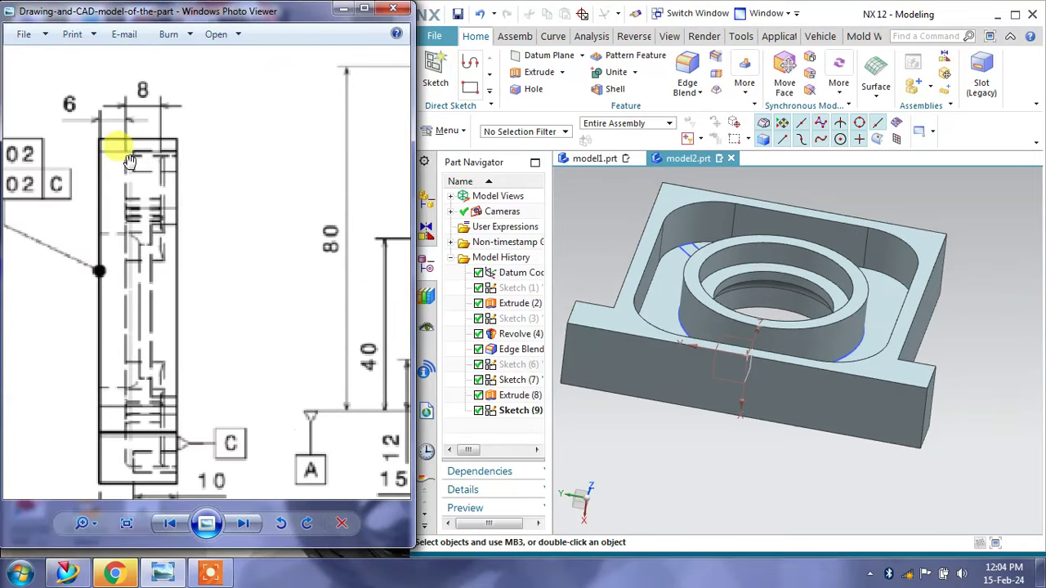
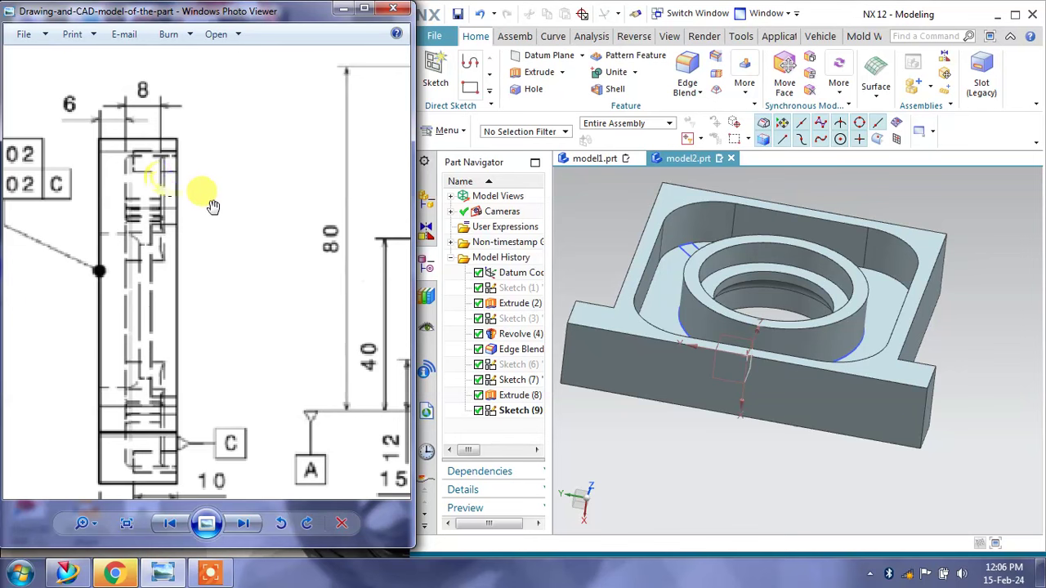
# Pan and zoom around the reference drawing to read the top, side and front view dimensions.
pyautogui.scroll(-2, 234, 209)
pyautogui.scroll(-2, 237, 215)
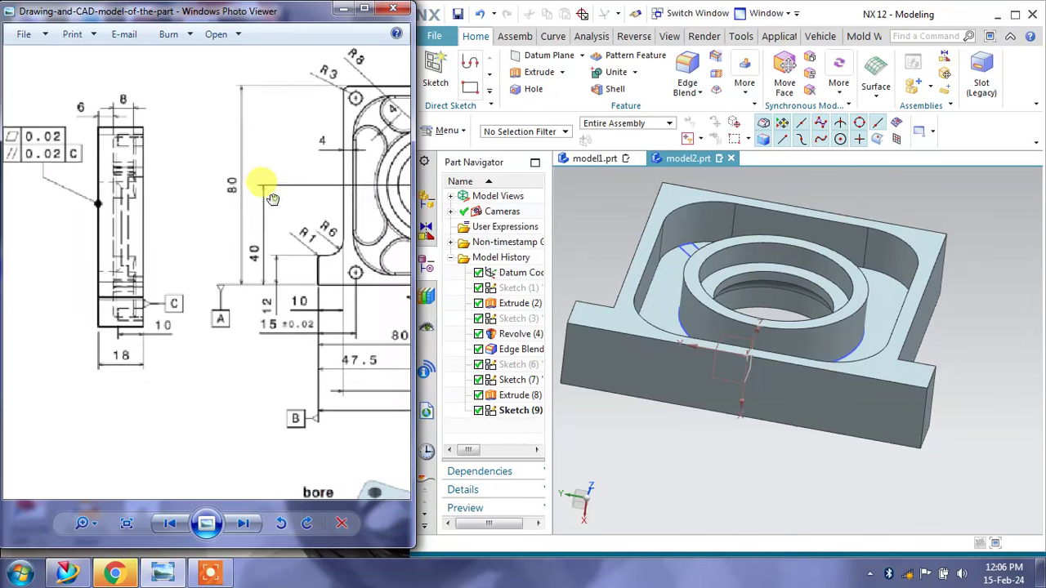
pyautogui.moveTo(272, 199); pyautogui.dragTo(267, 199)
pyautogui.scroll(1, 143, 309)
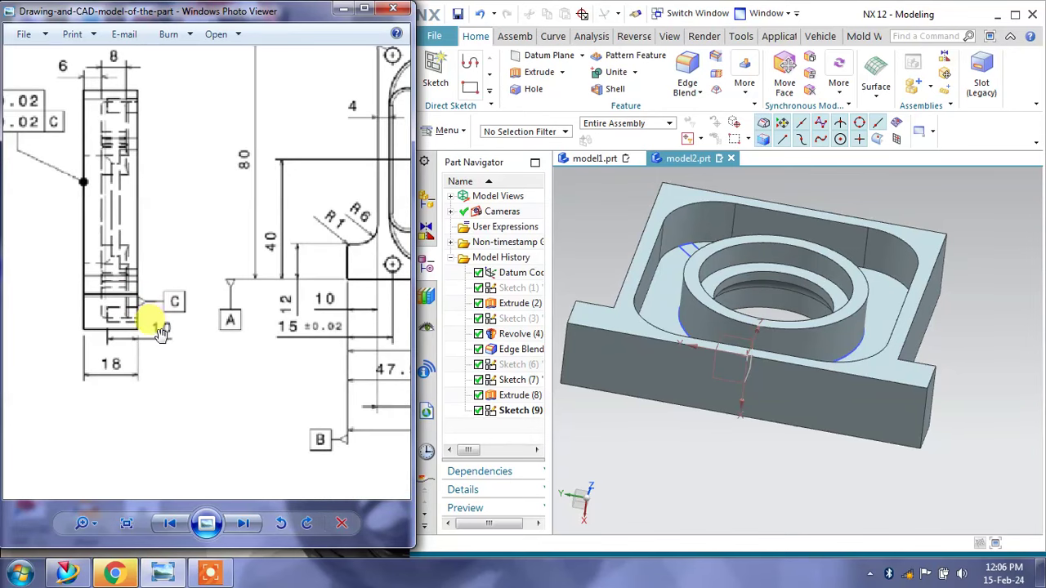
pyautogui.scroll(1, 159, 335)
pyautogui.moveTo(143, 163); pyautogui.dragTo(151, 245)
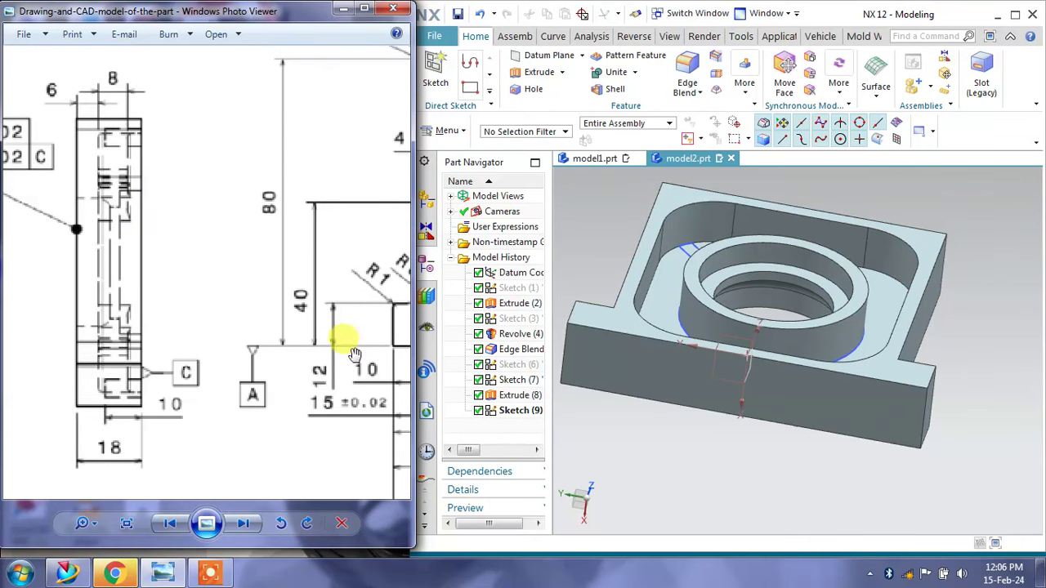
pyautogui.moveTo(328, 310); pyautogui.dragTo(140, 326)
pyautogui.moveTo(215, 301)
pyautogui.mouseDown()
pyautogui.moveTo(89, 303)
pyautogui.moveTo(73, 329)
pyautogui.mouseUp()
pyautogui.moveTo(282, 300); pyautogui.dragTo(45, 288)
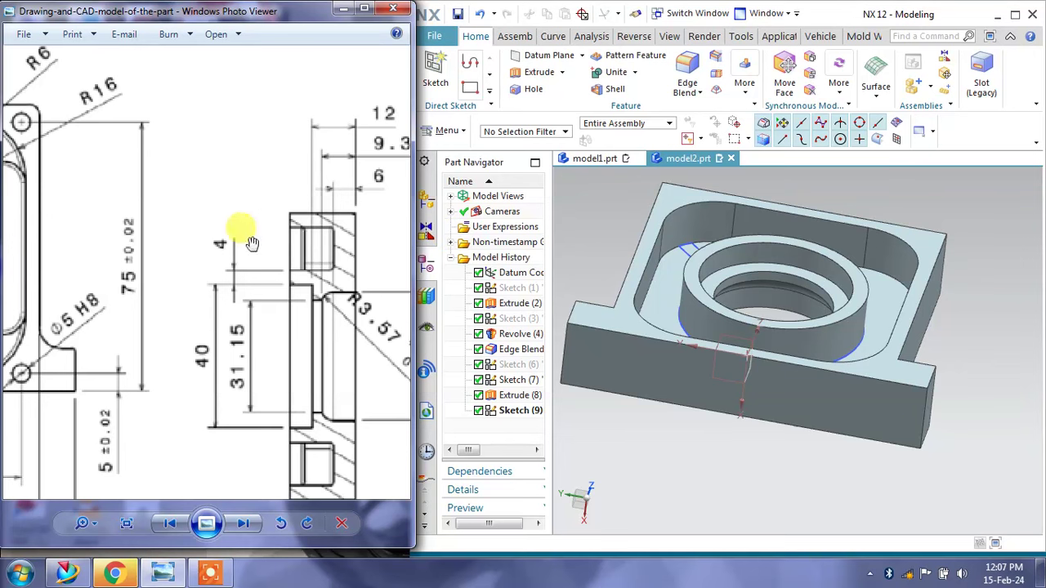
pyautogui.moveTo(114, 242); pyautogui.dragTo(346, 244)
pyautogui.moveTo(145, 213); pyautogui.dragTo(214, 222)
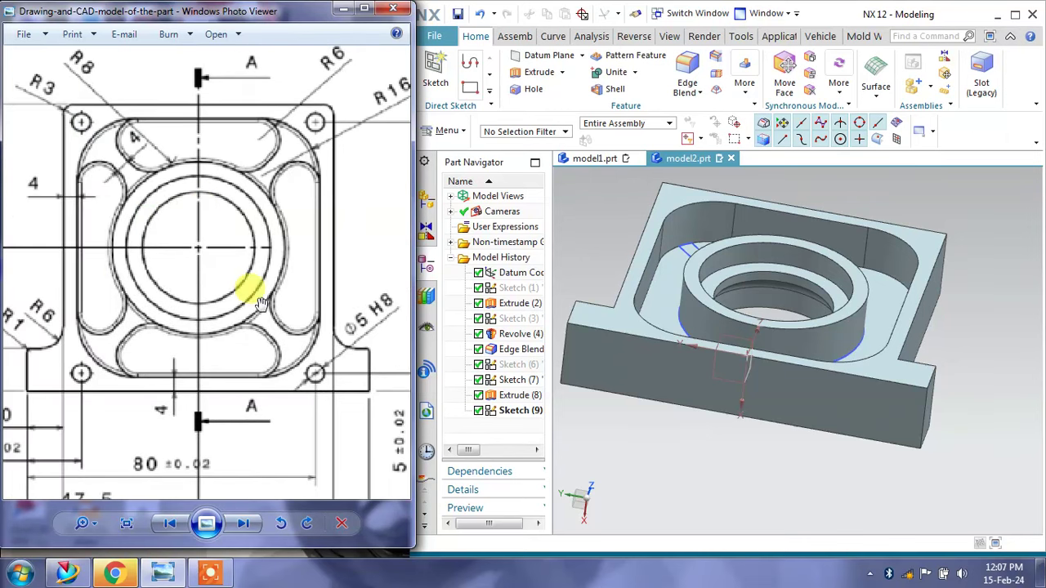
pyautogui.moveTo(384, 466); pyautogui.dragTo(260, 302)
pyautogui.scroll(-3, 135, 431)
pyautogui.scroll(2, 117, 397)
pyautogui.scroll(2, 155, 353)
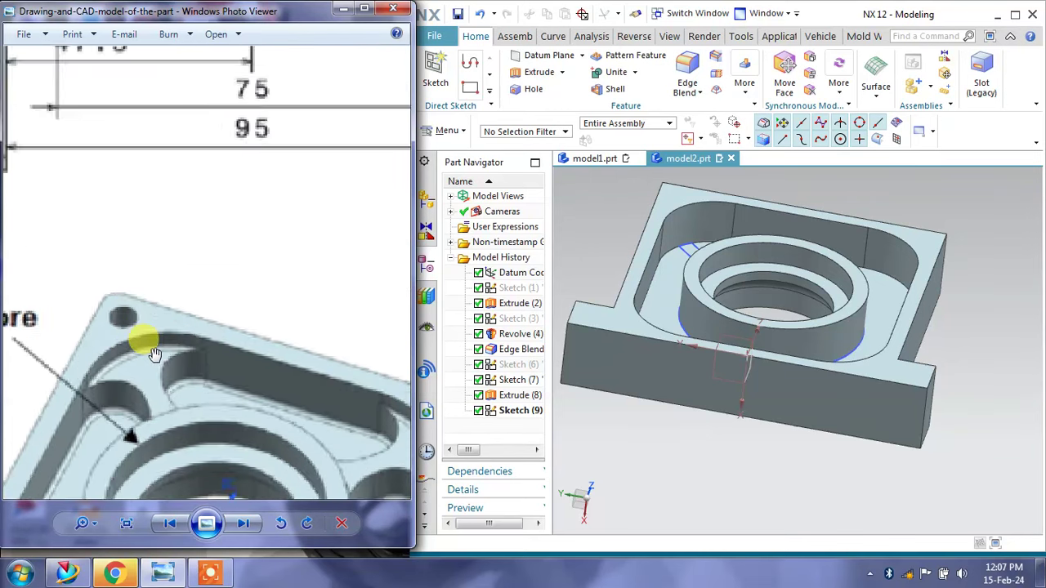
pyautogui.scroll(-2, 156, 353)
pyautogui.moveTo(175, 178); pyautogui.dragTo(220, 411)
pyautogui.scroll(2, 112, 141)
pyautogui.moveTo(55, 204); pyautogui.dragTo(155, 205)
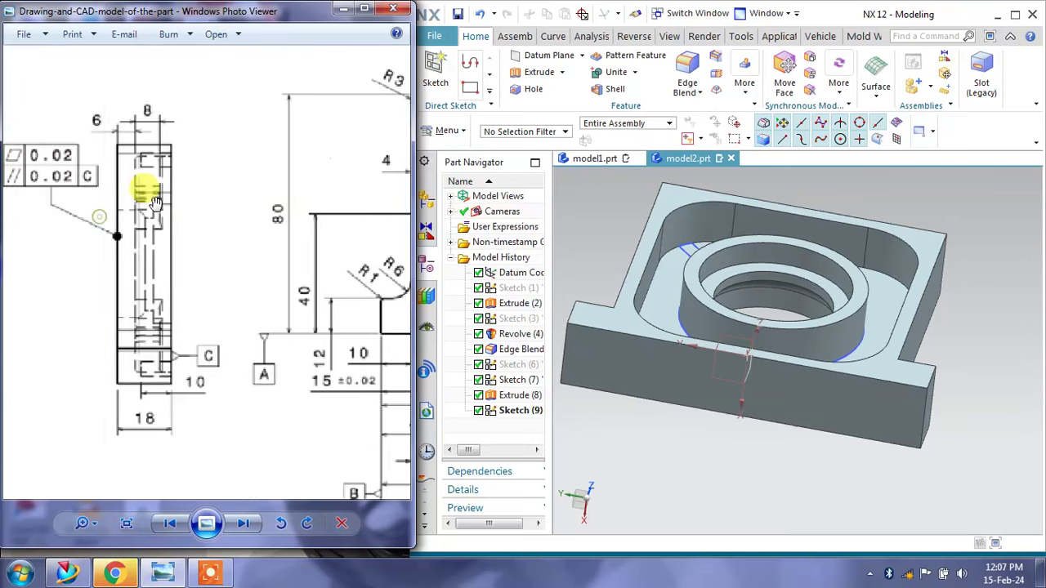
pyautogui.scroll(1, 151, 198)
pyautogui.scroll(1, 147, 194)
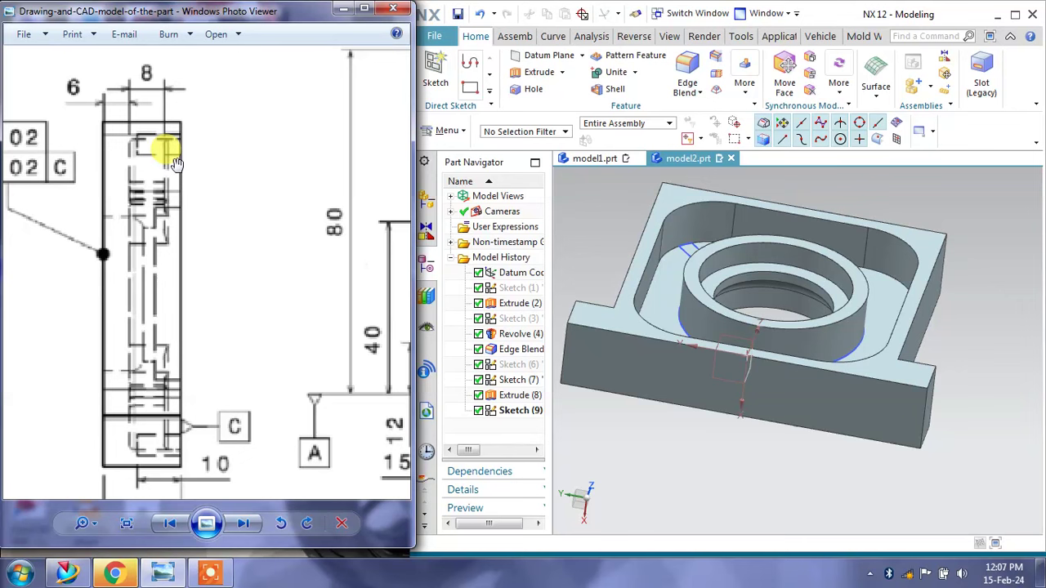
pyautogui.scroll(-2, 174, 163)
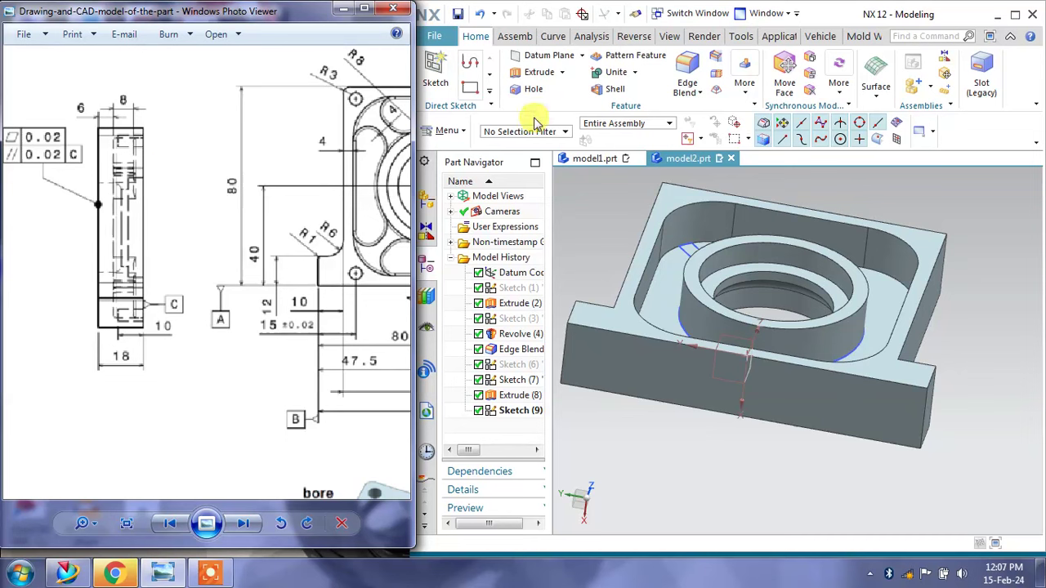
# In Sketch (9), trim away the top-right and left arcs of the outer circle, then finish the sketch.
pyautogui.click(512, 411)
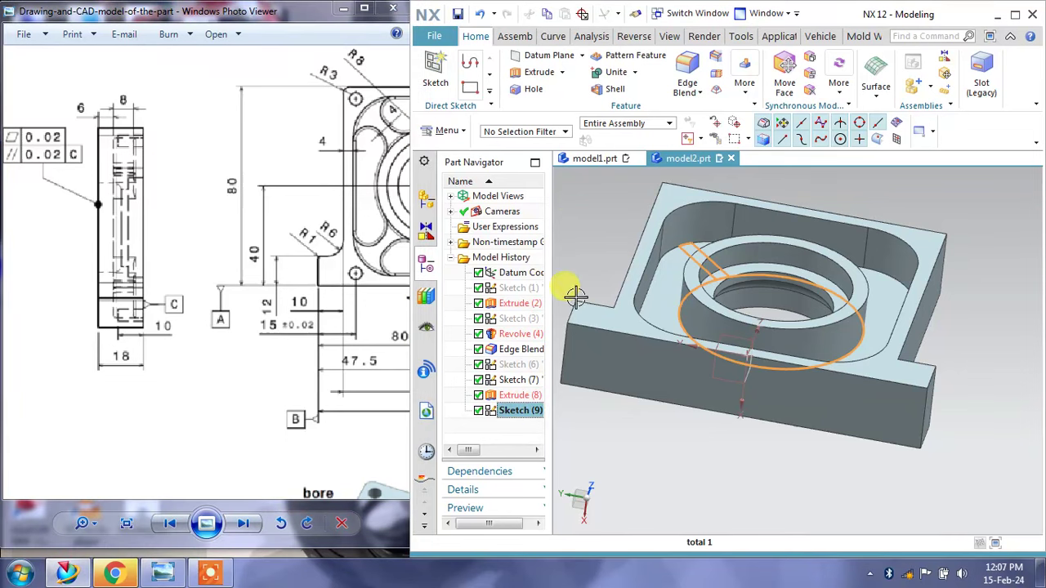
pyautogui.doubleClick(523, 411)
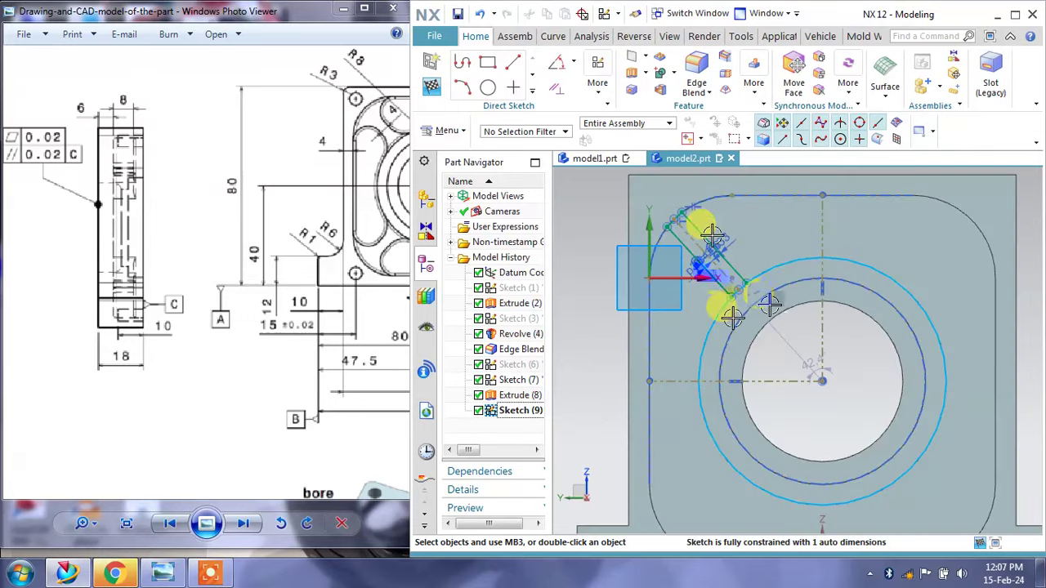
pyautogui.click(531, 89)
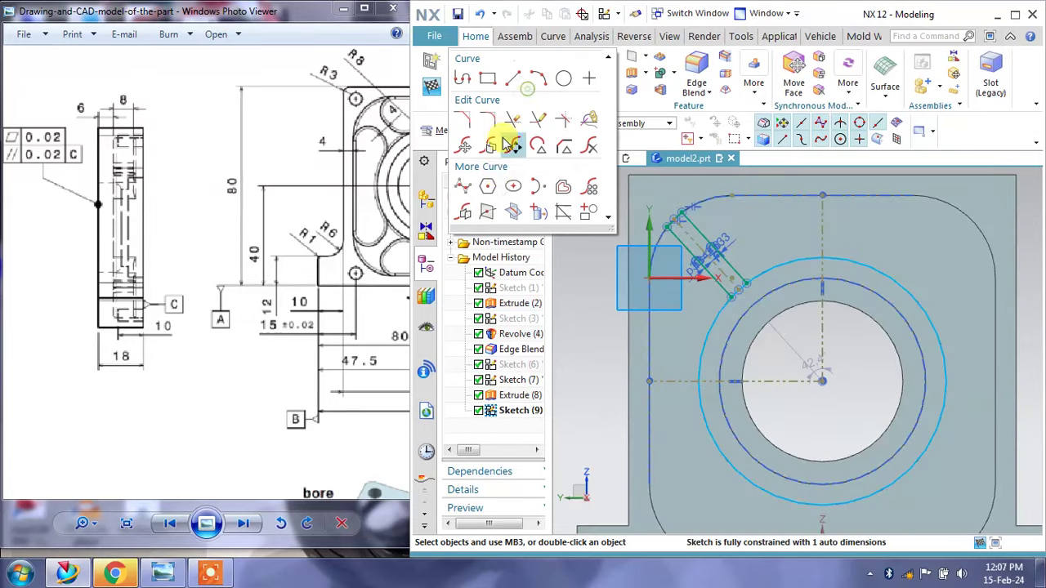
pyautogui.click(526, 131)
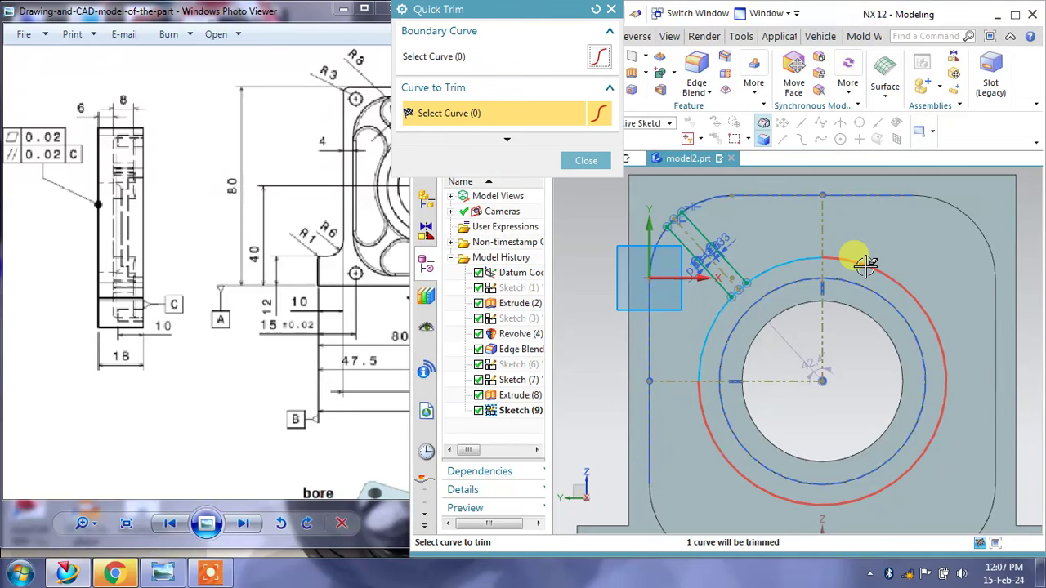
pyautogui.click(854, 266)
pyautogui.click(706, 353)
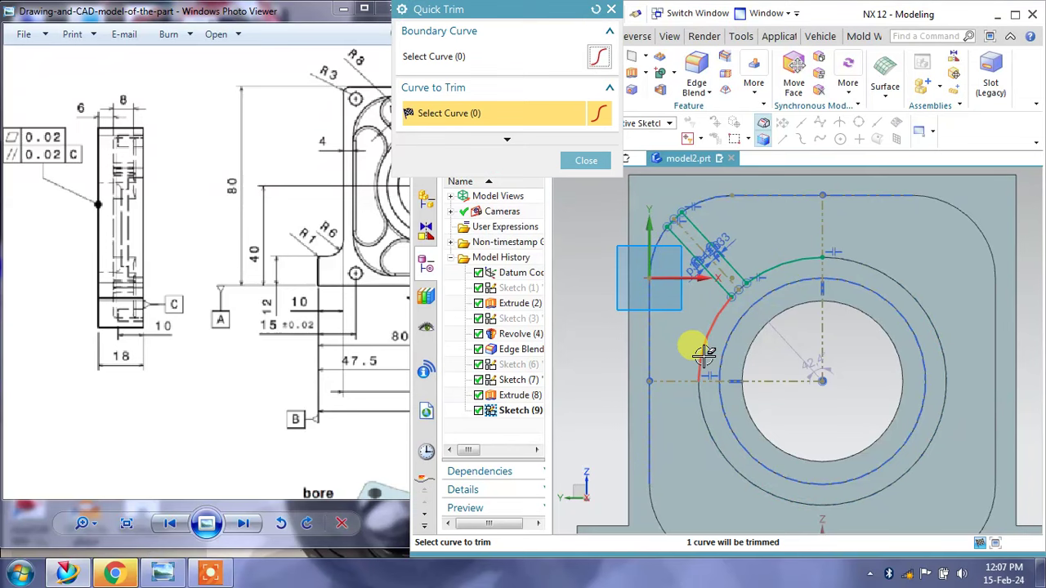
pyautogui.click(587, 162)
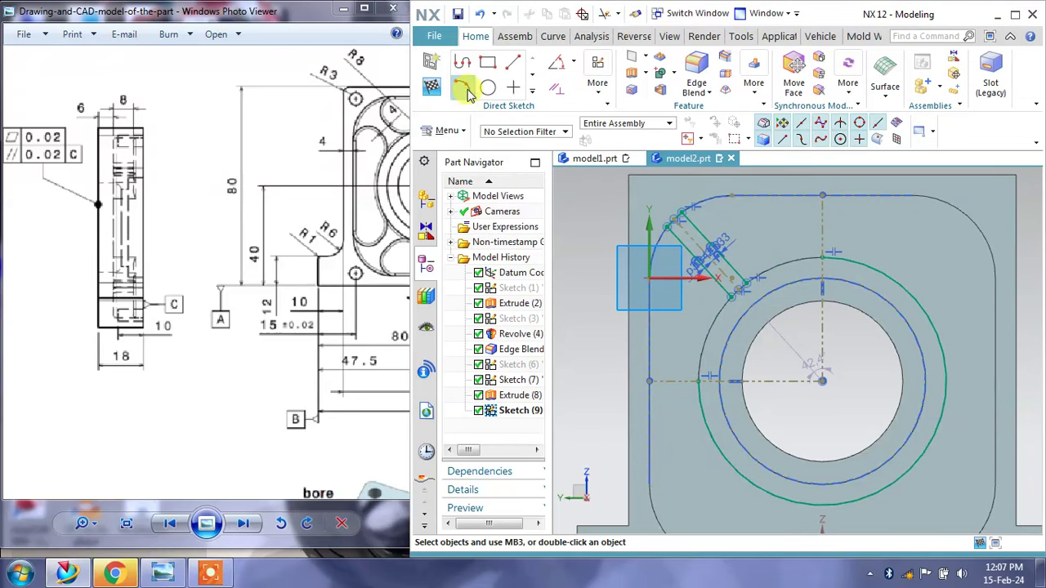
pyautogui.click(433, 89)
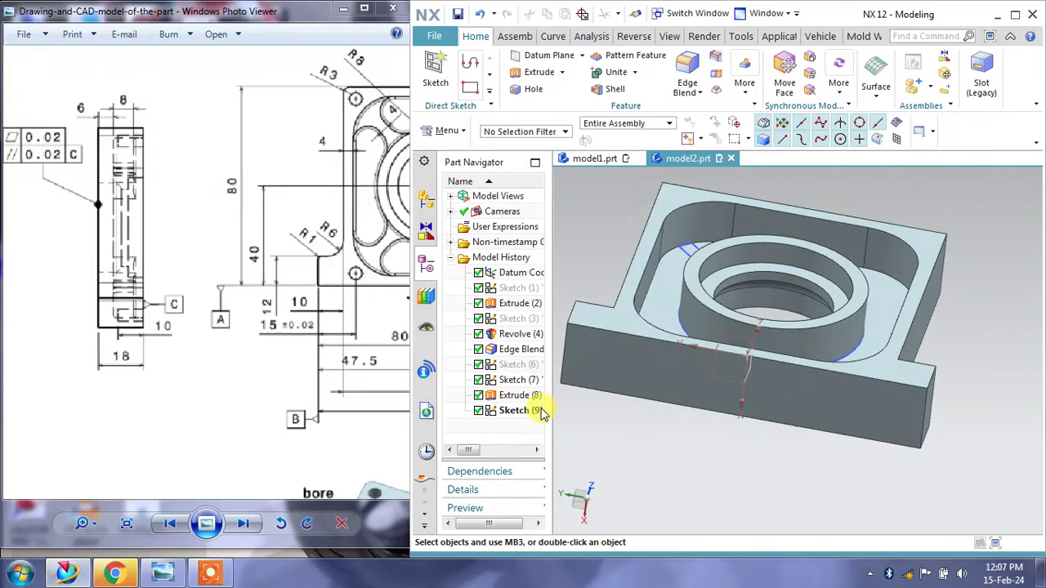
# Reopen Sketch (9) and finish it again without further trimming.
pyautogui.click(529, 413)
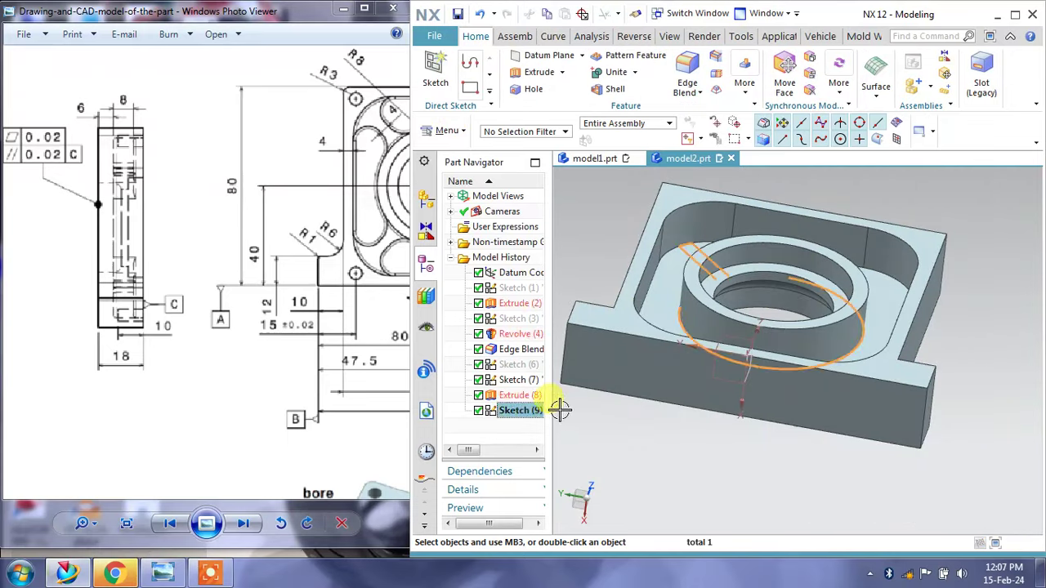
pyautogui.click(590, 453)
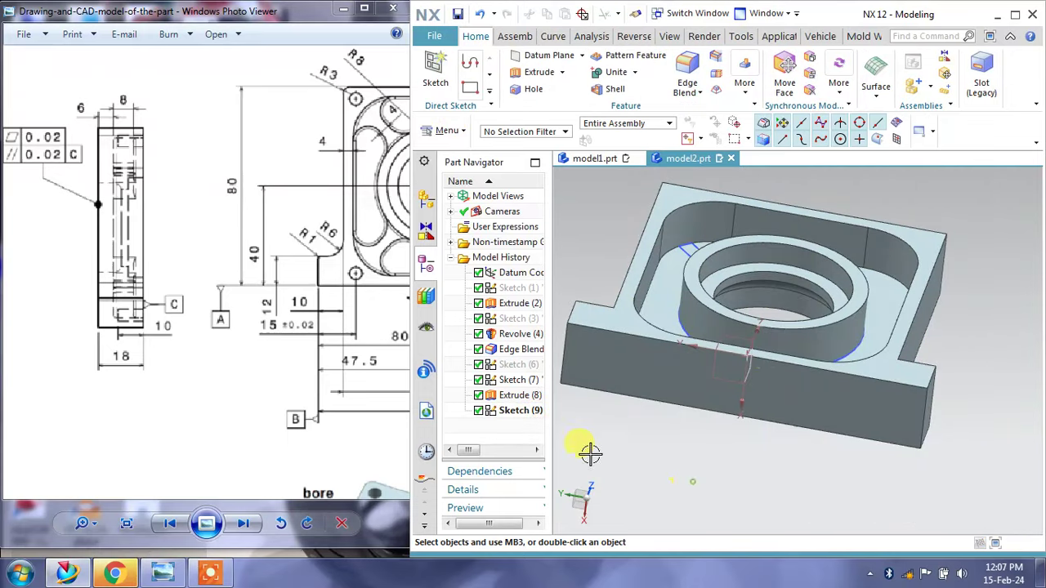
pyautogui.doubleClick(515, 410)
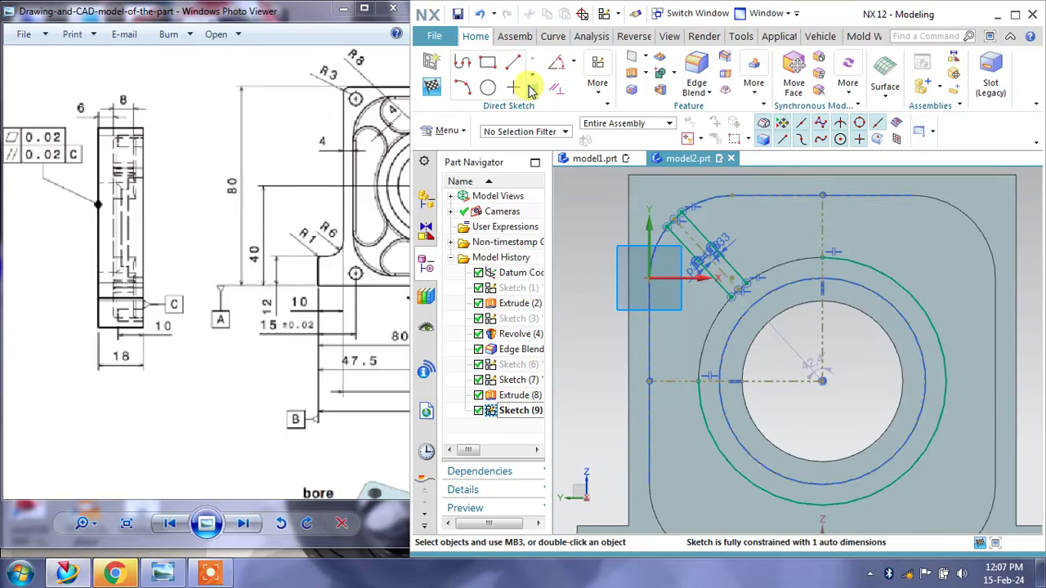
pyautogui.click(532, 90)
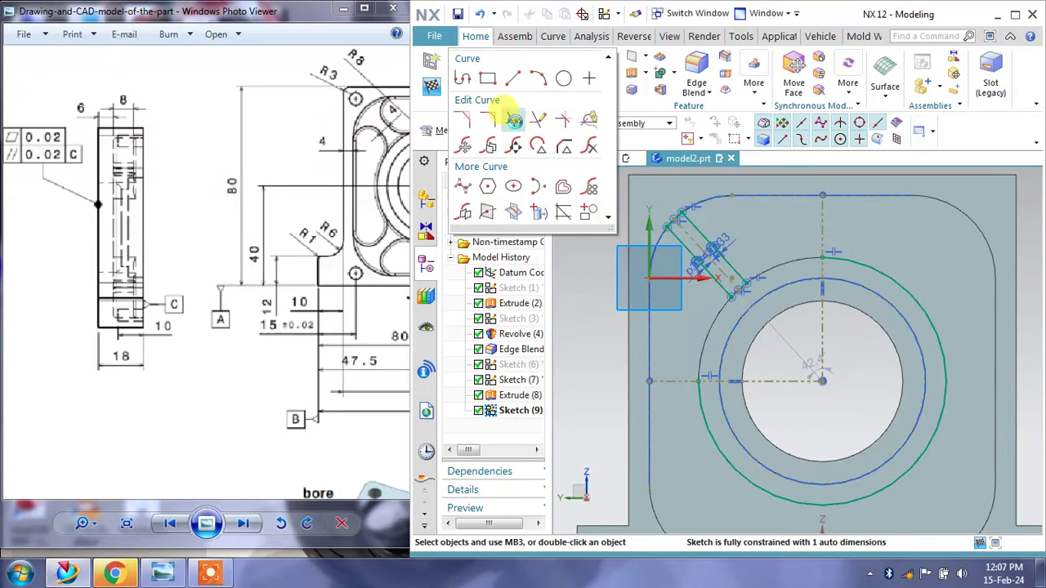
pyautogui.click(513, 120)
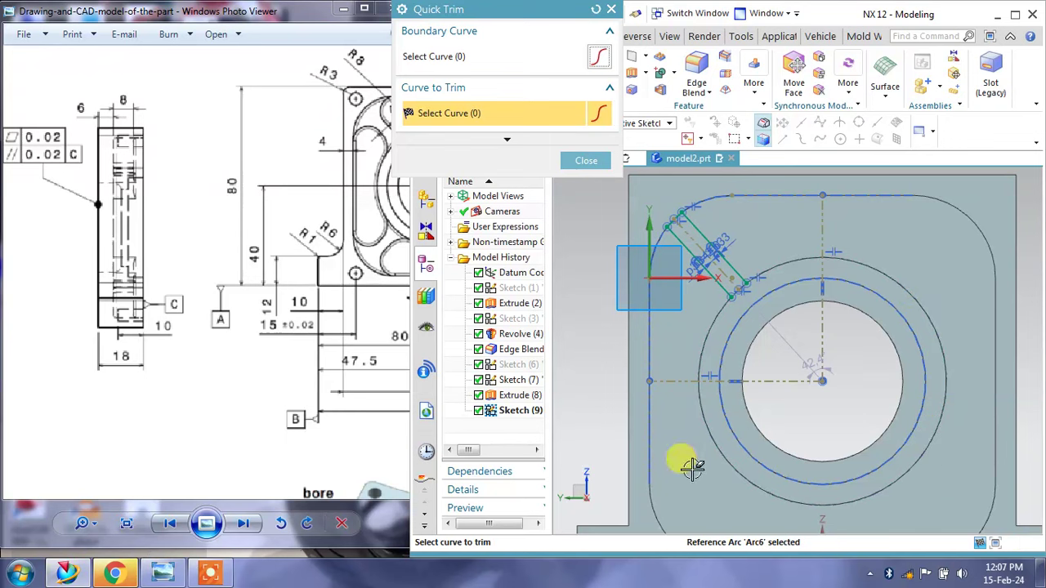
pyautogui.click(586, 161)
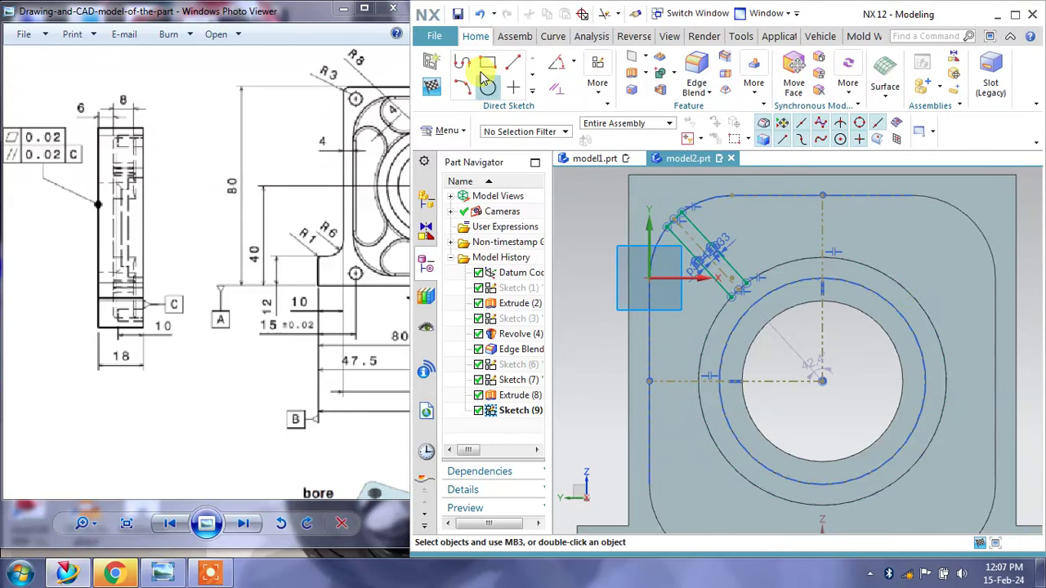
pyautogui.click(431, 85)
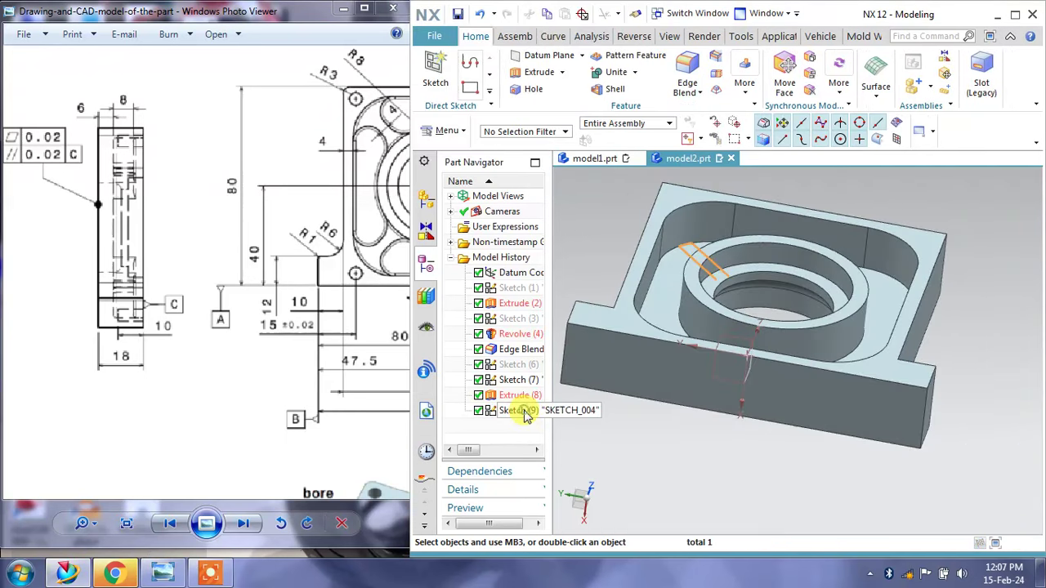
# Preview an extrusion of the rib sketch curves from above, then cancel it.
pyautogui.click(539, 72)
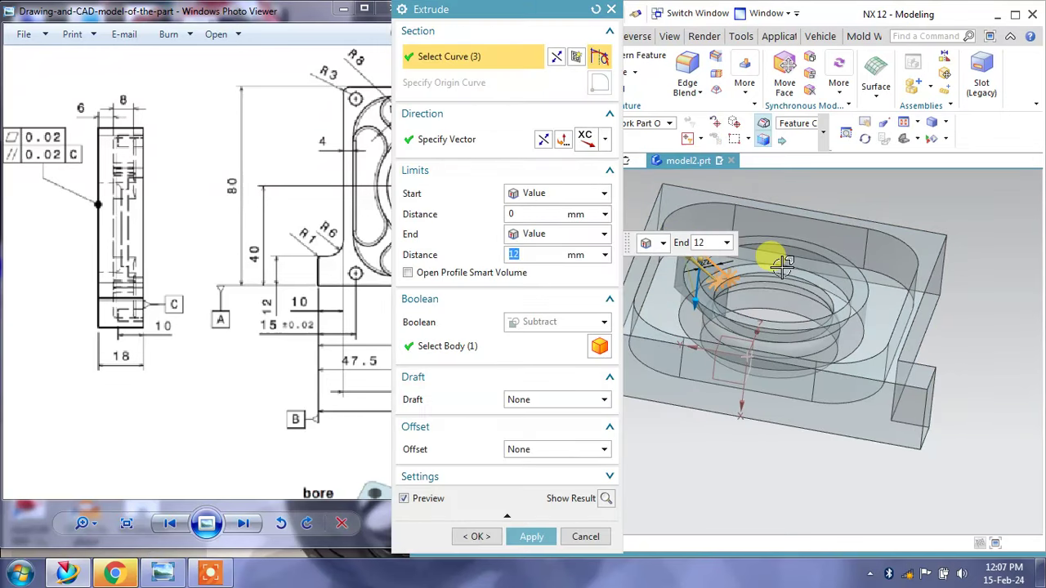
pyautogui.moveTo(783, 265)
pyautogui.mouseDown(button='middle')
pyautogui.moveTo(738, 275)
pyautogui.moveTo(803, 286)
pyautogui.moveTo(809, 329)
pyautogui.mouseUp(button='middle')
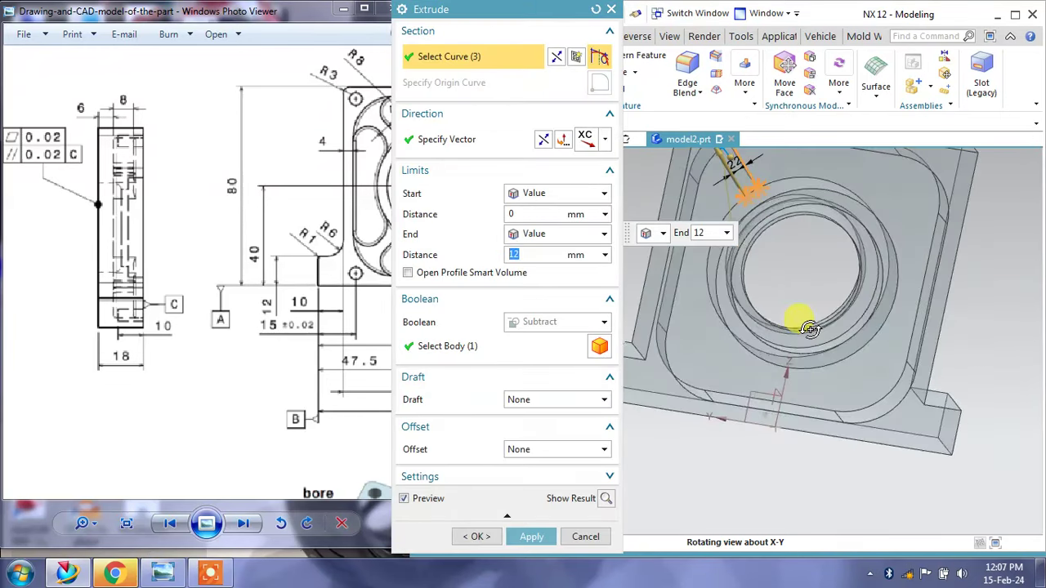
pyautogui.scroll(5, 735, 187)
pyautogui.scroll(3, 777, 224)
pyautogui.scroll(3, 822, 297)
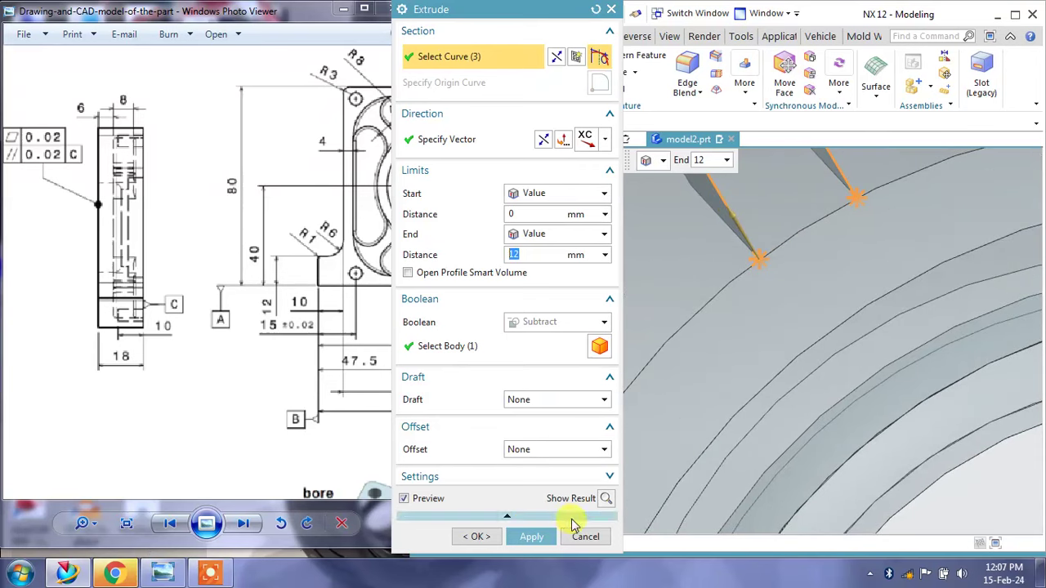
pyautogui.click(574, 527)
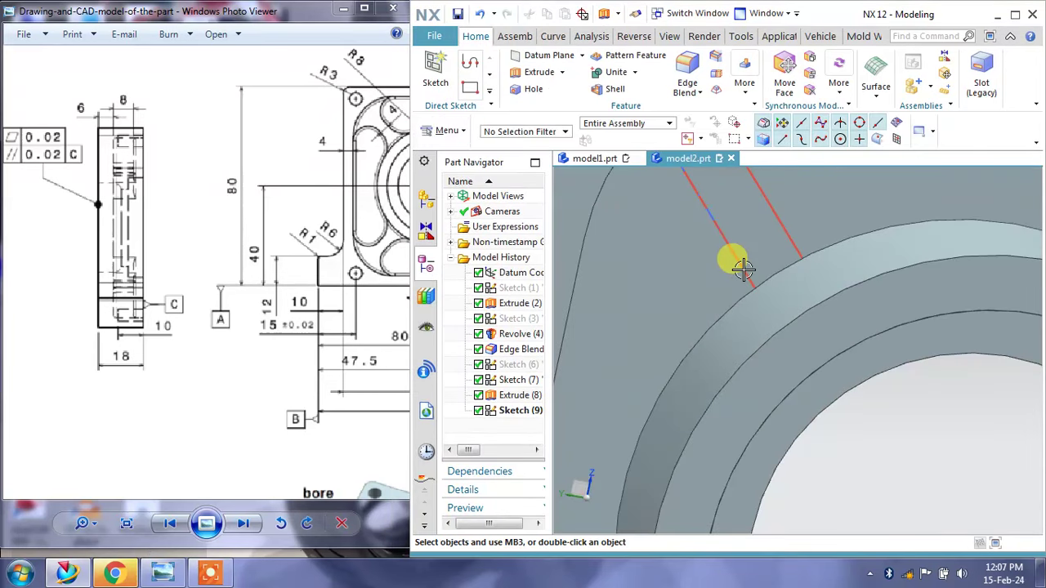
# Undo the recent changes back into Sketch (9), restoring the lower arc of the outer circle.
pyautogui.doubleClick(743, 269)
pyautogui.scroll(3, 730, 285)
pyautogui.scroll(3, 728, 275)
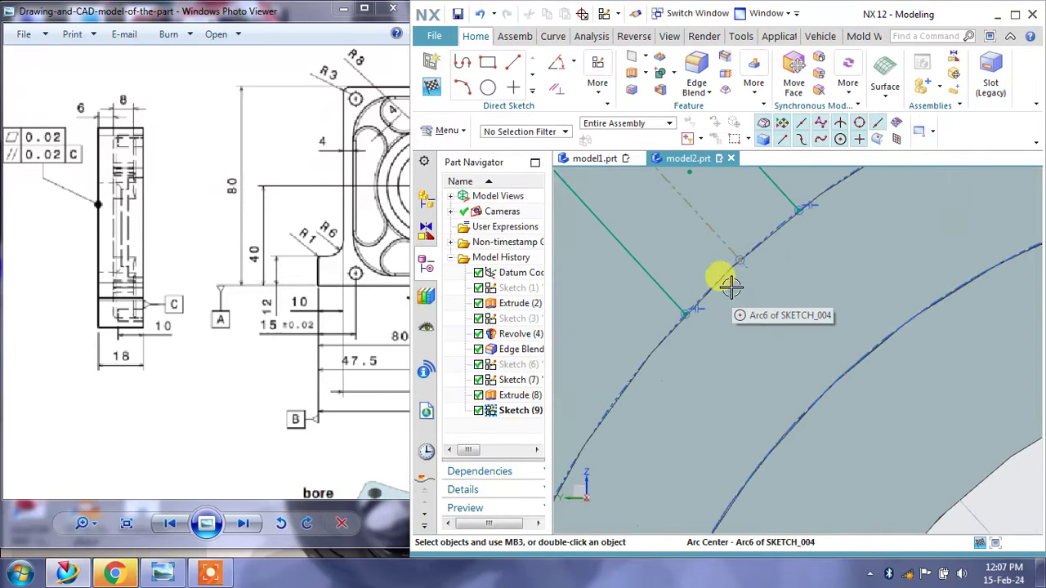
pyautogui.scroll(-1, 703, 298)
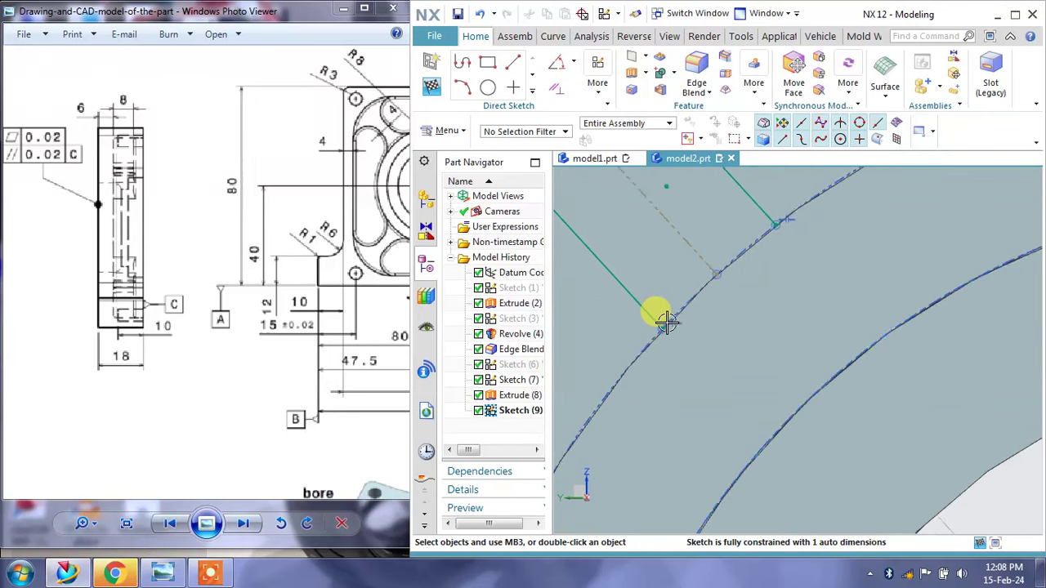
pyautogui.scroll(-2, 670, 319)
pyautogui.scroll(-1, 665, 321)
pyautogui.click(480, 15)
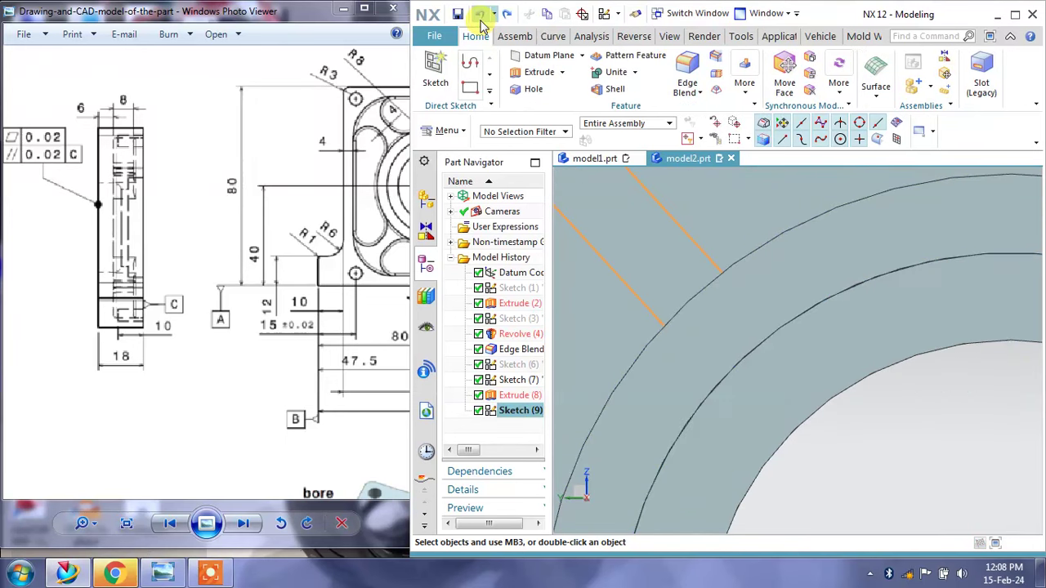
pyautogui.click(480, 15)
pyautogui.click(480, 15)
pyautogui.click(480, 14)
pyautogui.click(480, 18)
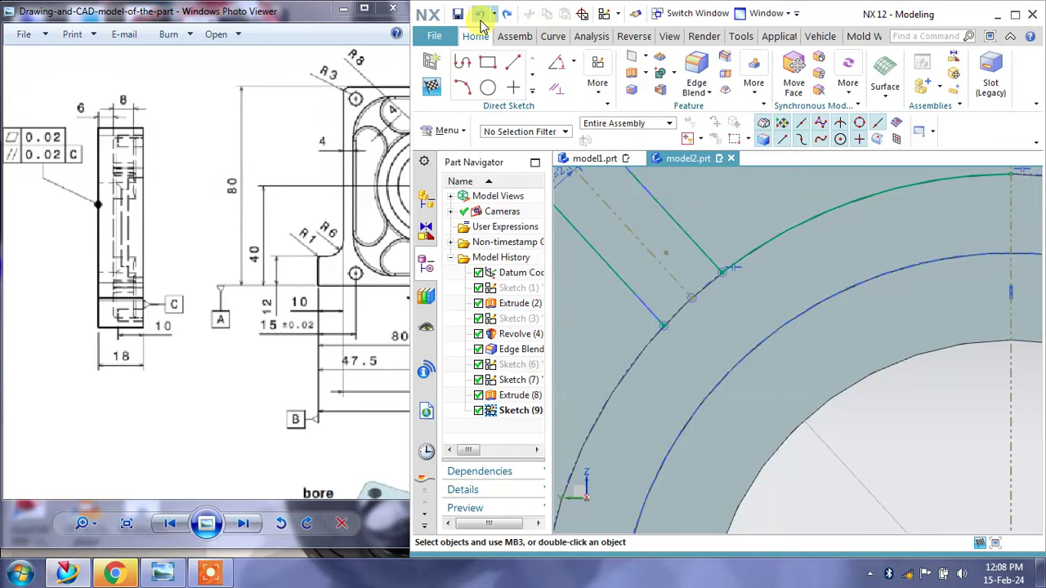
pyautogui.click(481, 16)
# Pan to where the rib line meets the arc and exit Quick Trim without trimming.
pyautogui.scroll(3, 707, 311)
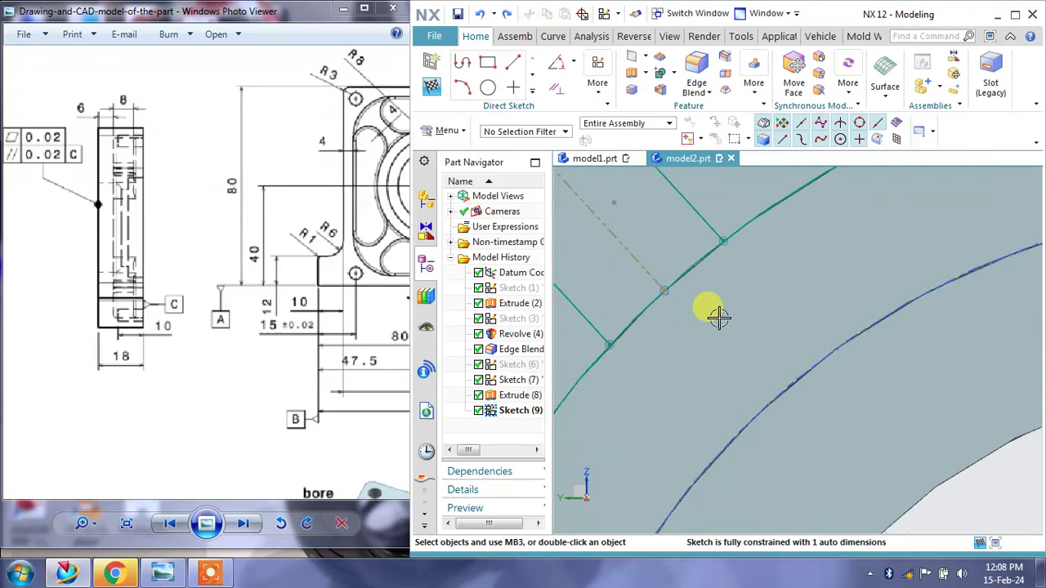
pyautogui.scroll(2, 719, 229)
pyautogui.scroll(2, 730, 182)
pyautogui.moveTo(739, 187)
pyautogui.keyDown('shift'); pyautogui.mouseDown(button='middle')
pyautogui.moveTo(836, 280)
pyautogui.moveTo(812, 343)
pyautogui.moveTo(735, 345)
pyautogui.moveTo(758, 315)
pyautogui.moveTo(665, 392)
pyautogui.mouseUp(button='middle'); pyautogui.keyUp('shift')
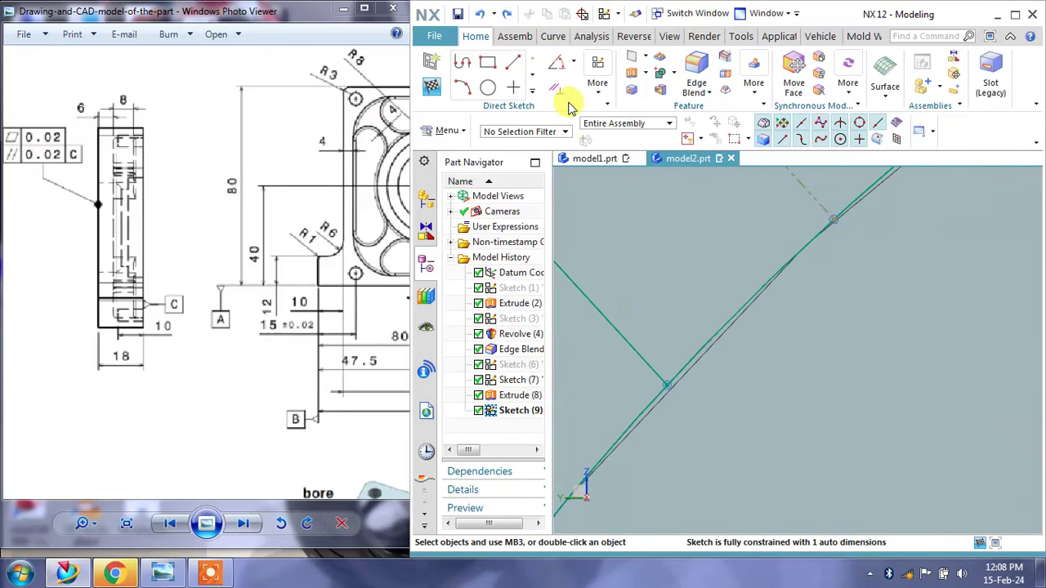
pyautogui.click(533, 96)
pyautogui.click(518, 137)
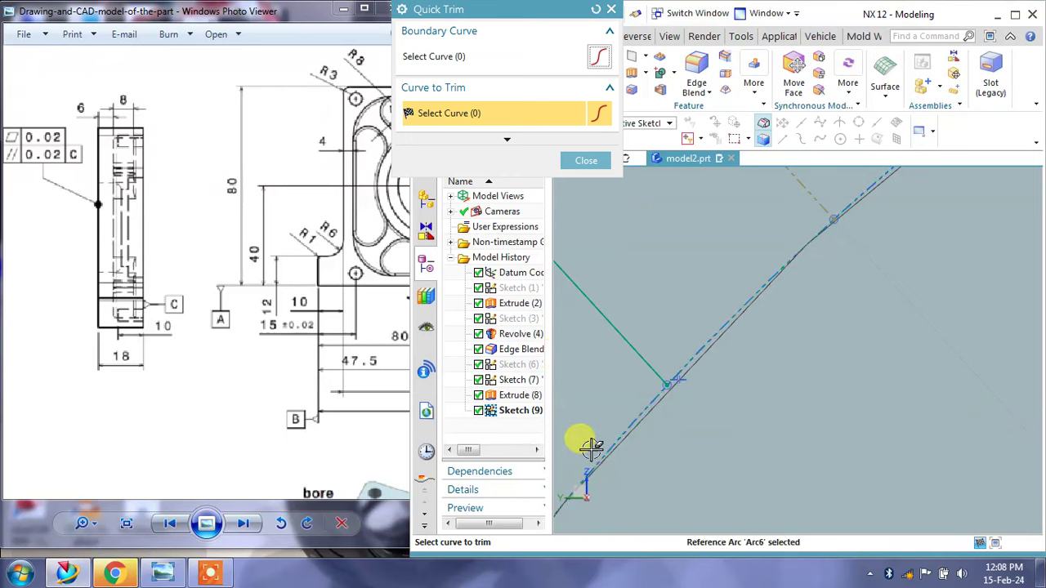
pyautogui.scroll(2, 595, 450)
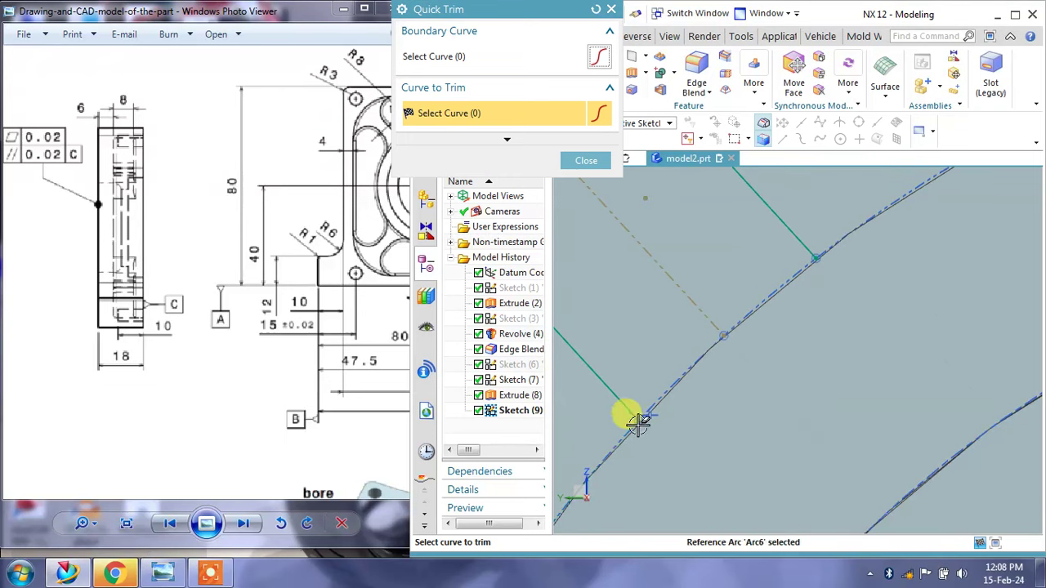
pyautogui.scroll(1, 689, 417)
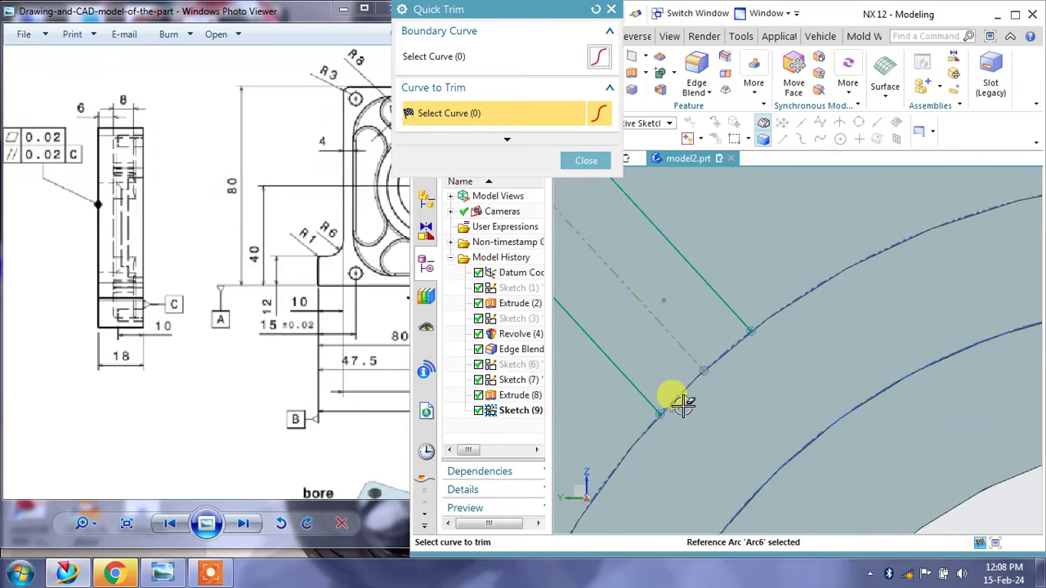
pyautogui.scroll(1, 677, 403)
pyautogui.scroll(1, 642, 420)
pyautogui.scroll(1, 676, 385)
pyautogui.scroll(-1, 711, 369)
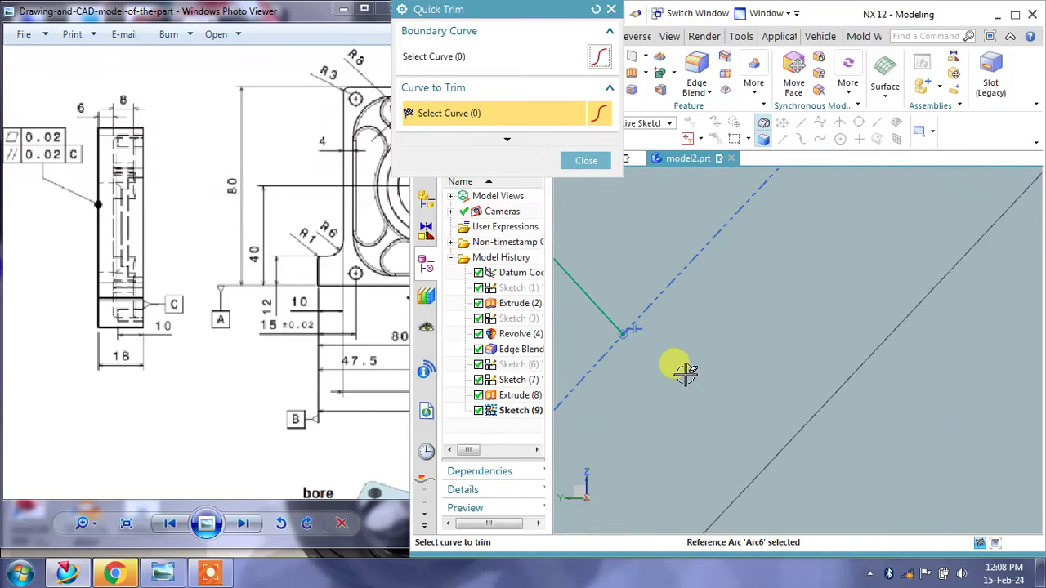
pyautogui.scroll(-1, 678, 368)
pyautogui.scroll(-1, 678, 370)
pyautogui.scroll(-1, 685, 377)
pyautogui.scroll(-1, 692, 384)
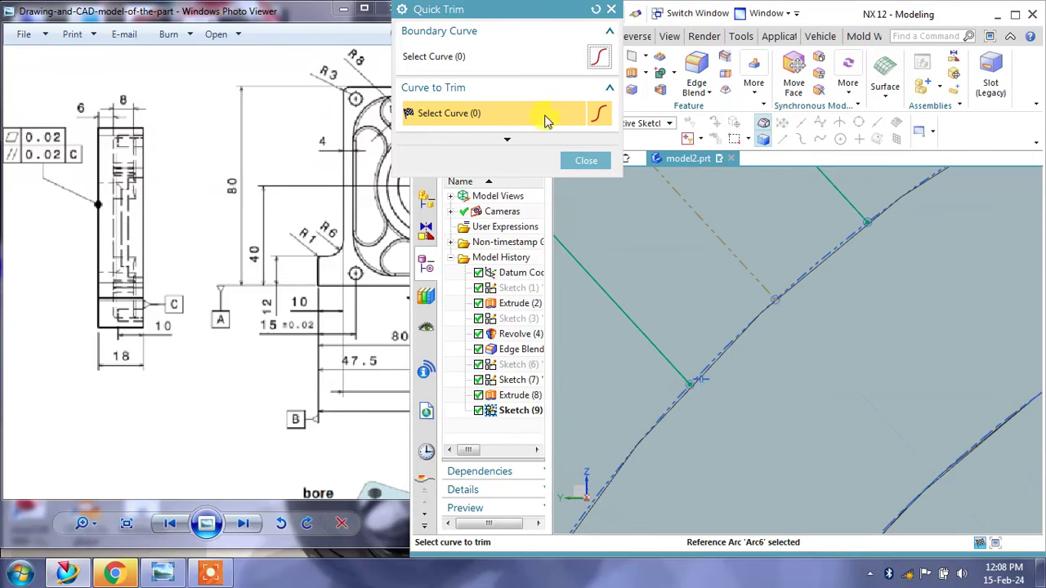
pyautogui.click(582, 161)
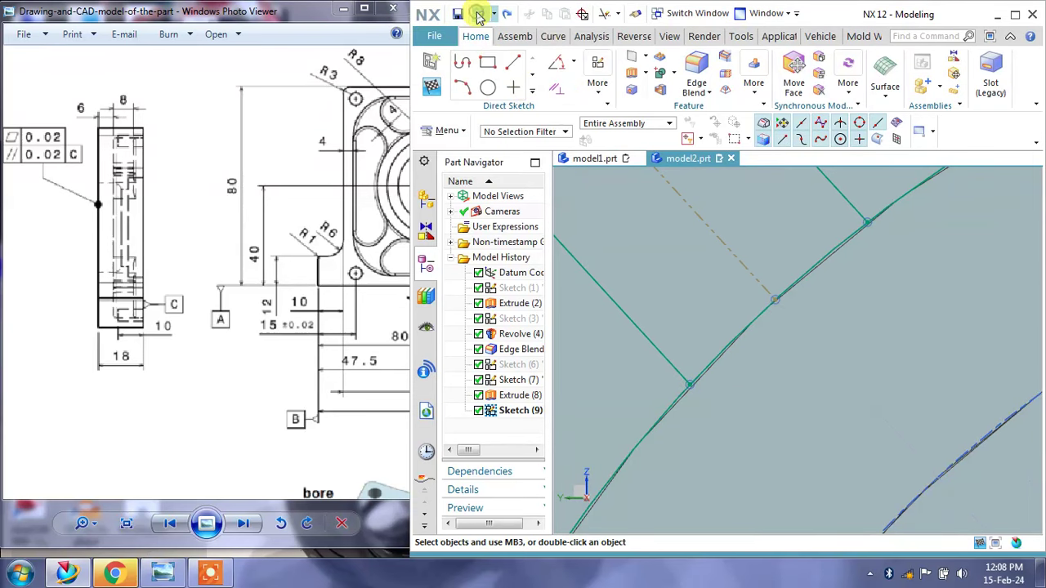
pyautogui.scroll(-2, 747, 367)
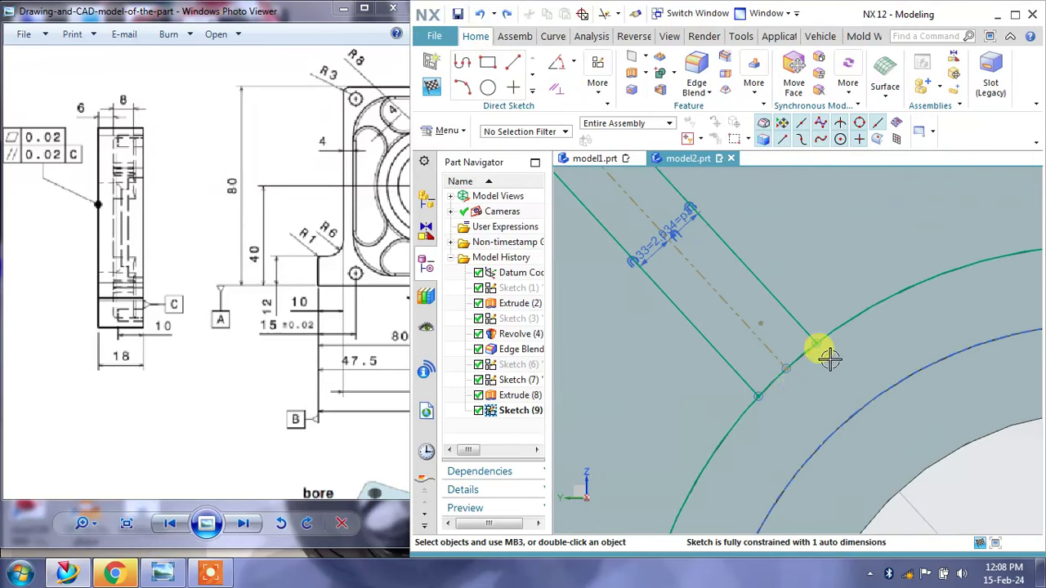
# Trial-trim the rib line's extra segment and undo it, then exit Quick Extend unchanged.
pyautogui.click(532, 91)
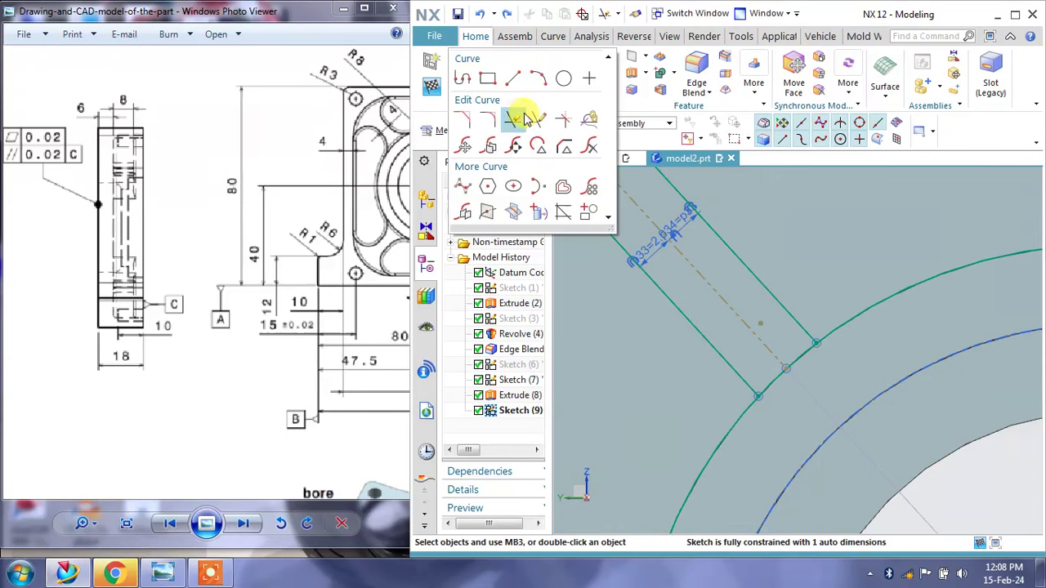
pyautogui.click(526, 111)
pyautogui.click(743, 384)
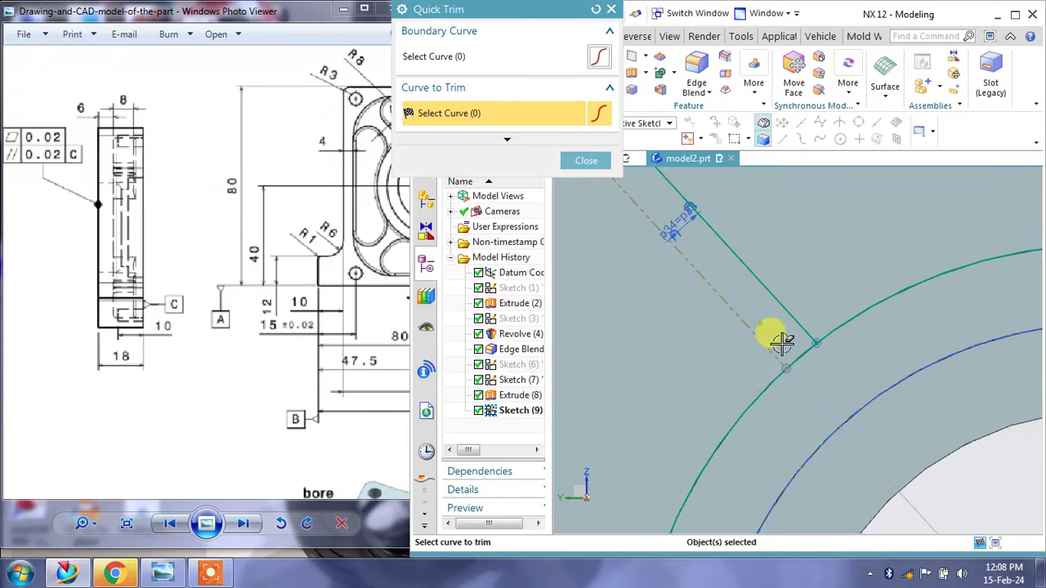
pyautogui.click(586, 160)
pyautogui.click(479, 16)
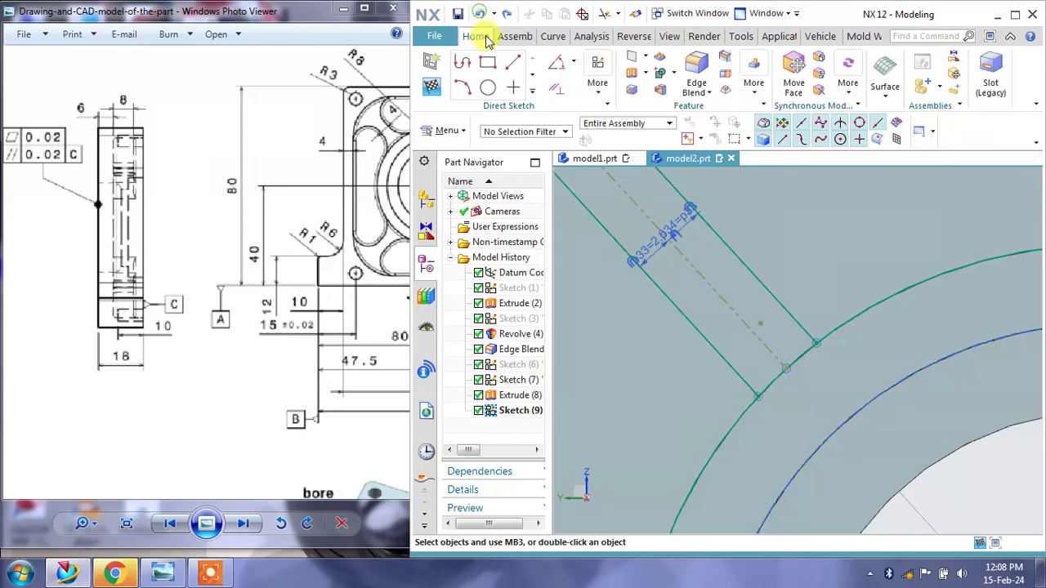
pyautogui.click(532, 92)
pyautogui.click(537, 117)
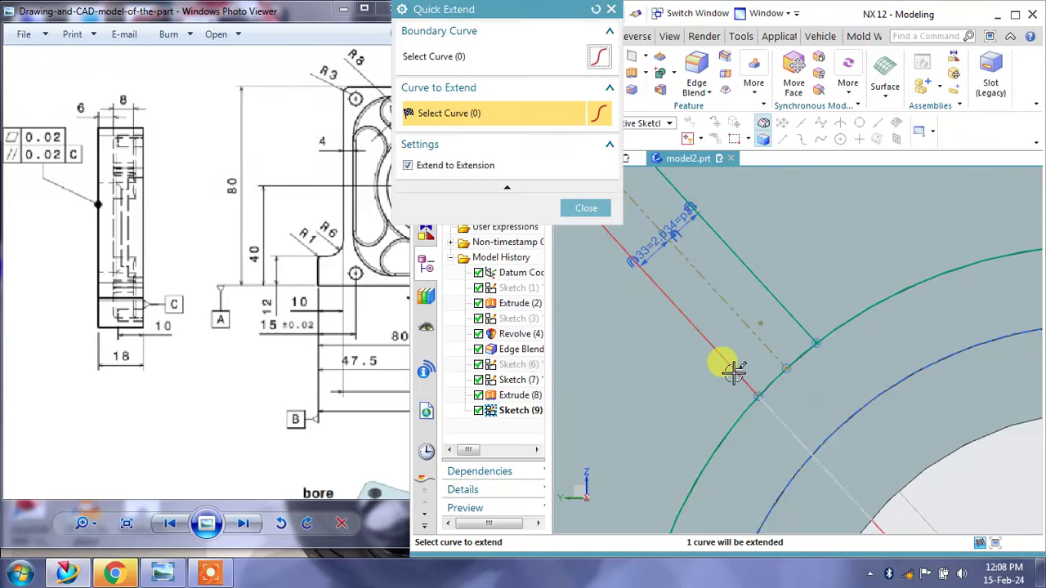
pyautogui.click(582, 209)
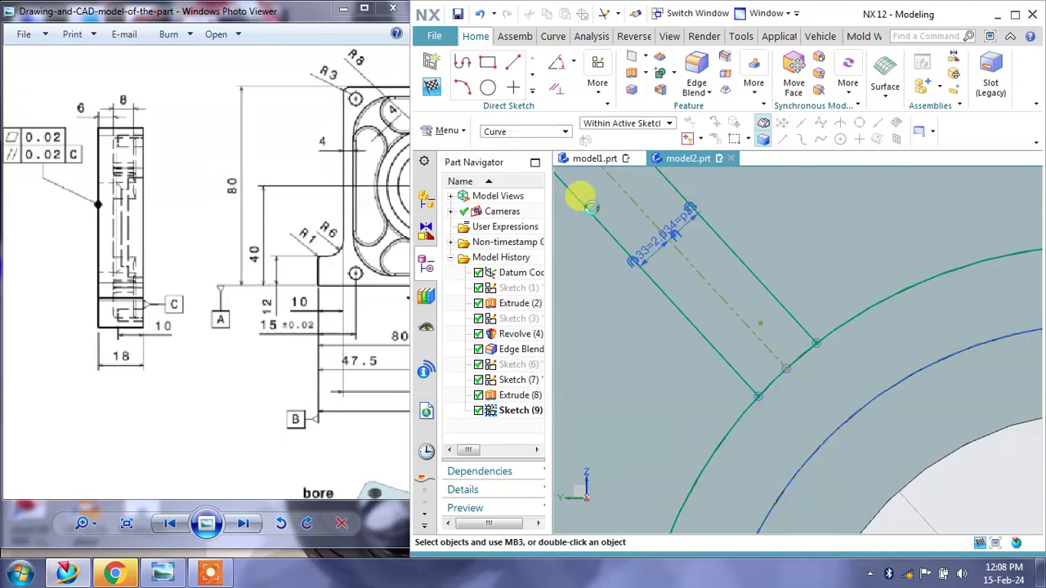
# Trim the upper arc segment, then undo it to bring back the full outer circle.
pyautogui.click(532, 92)
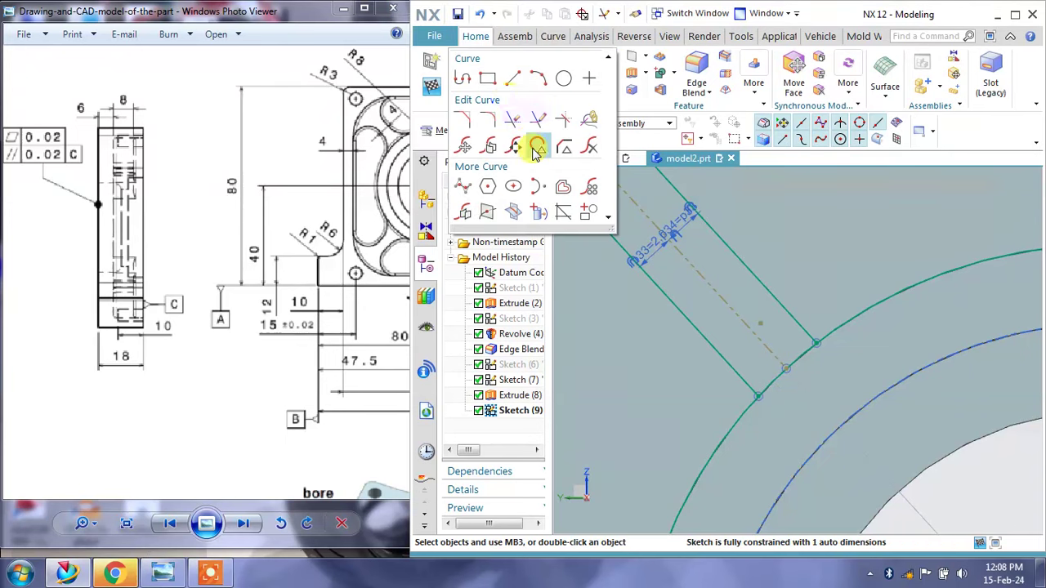
pyautogui.click(513, 122)
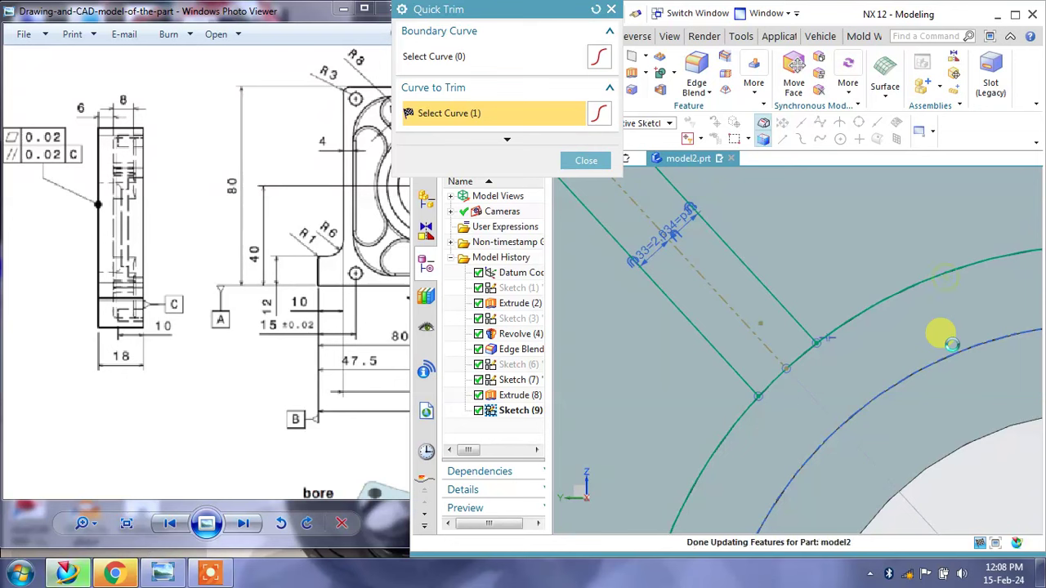
pyautogui.click(868, 296)
pyautogui.scroll(-5, 853, 390)
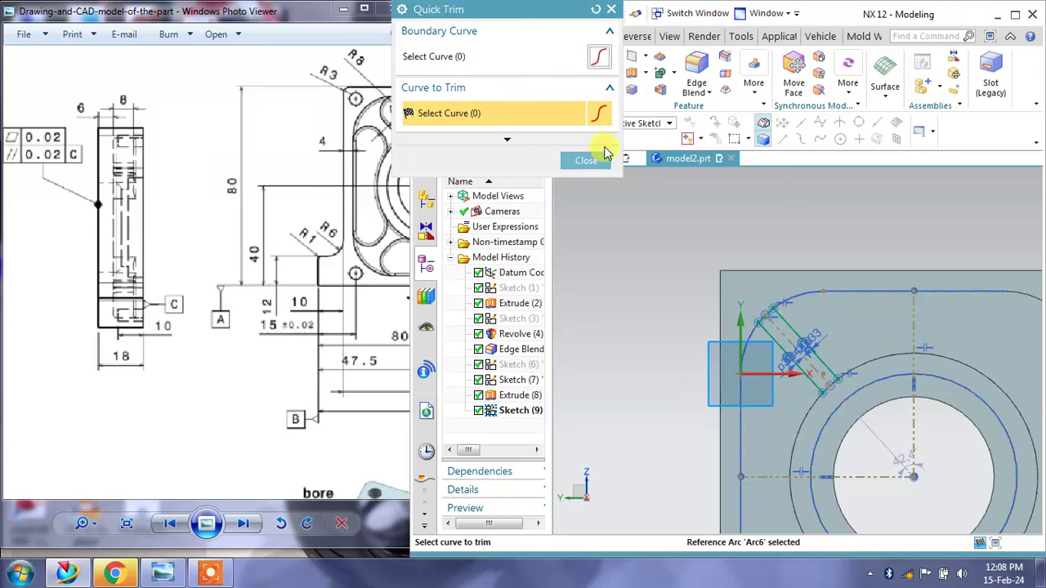
pyautogui.click(582, 160)
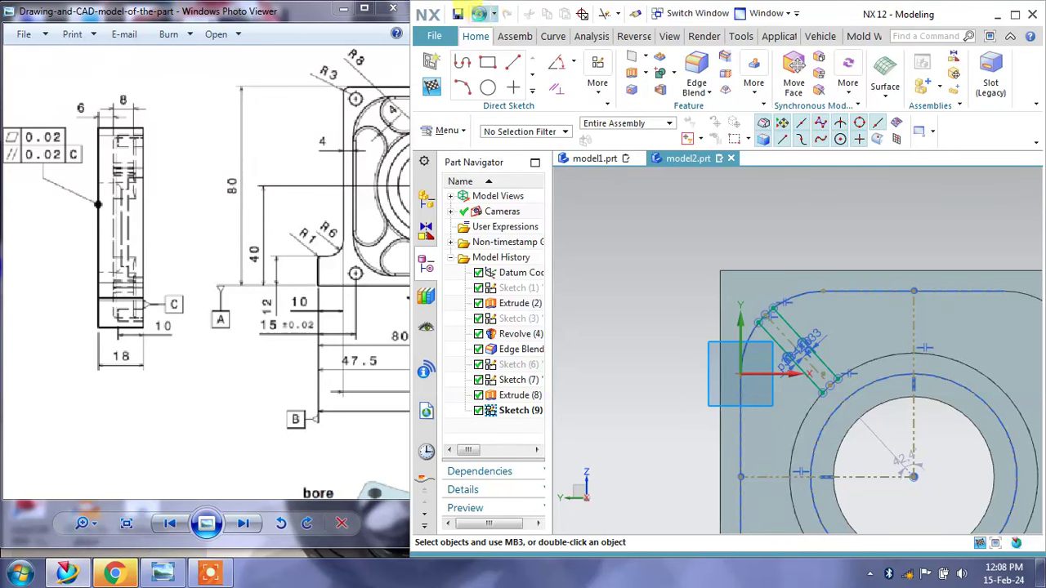
pyautogui.click(481, 13)
pyautogui.click(814, 215)
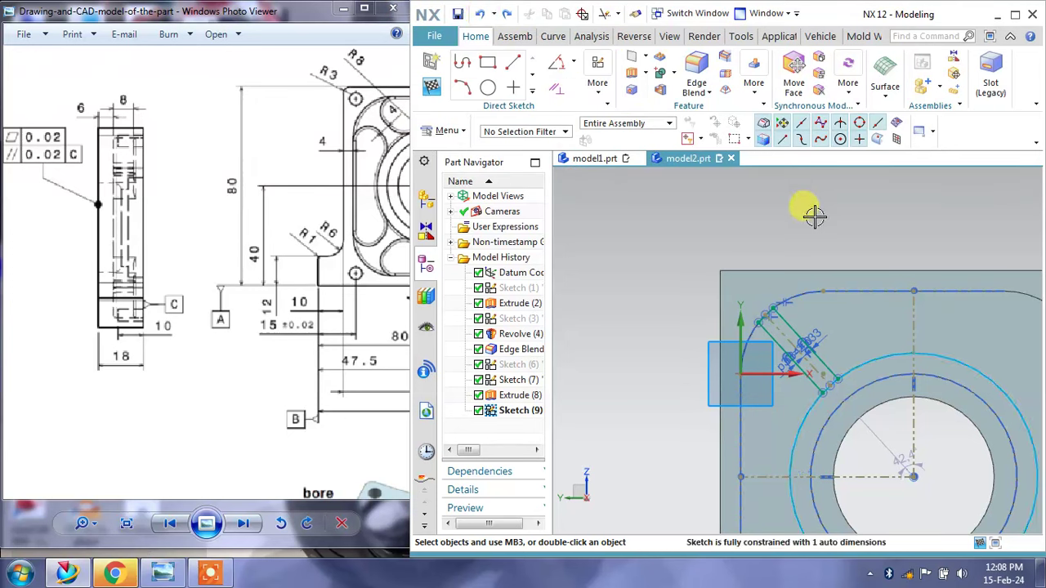
pyautogui.scroll(2, 736, 261)
pyautogui.scroll(3, 742, 275)
pyautogui.scroll(3, 642, 276)
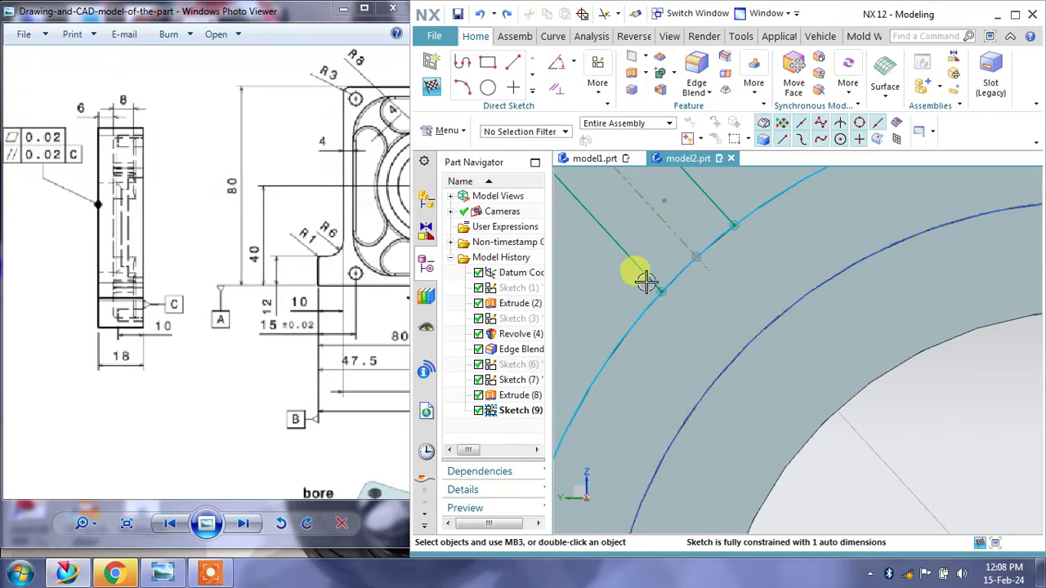
pyautogui.scroll(2, 648, 288)
pyautogui.scroll(2, 694, 299)
pyautogui.scroll(2, 755, 327)
pyautogui.scroll(1, 770, 343)
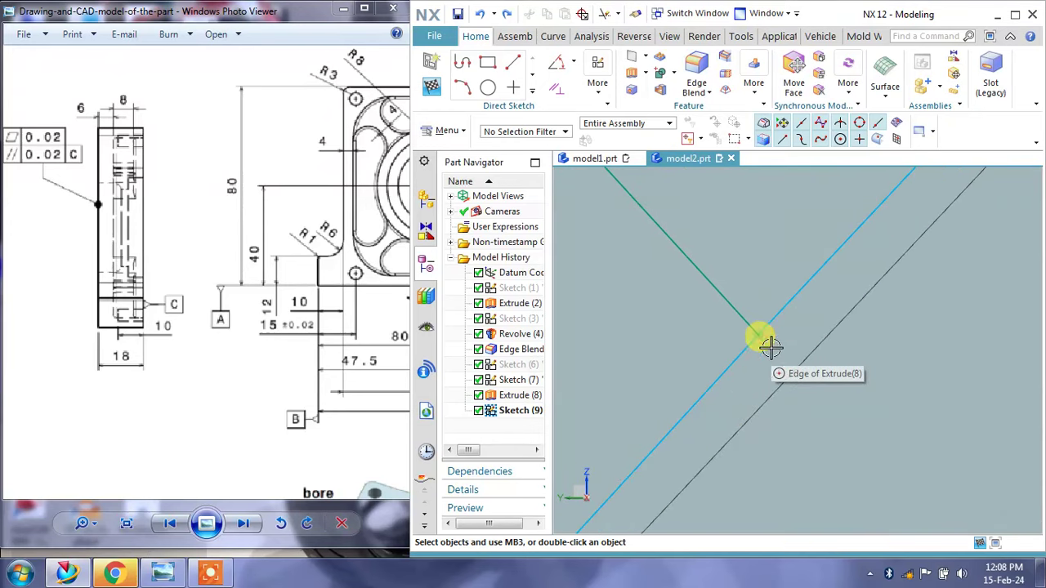
pyautogui.scroll(-1, 761, 334)
pyautogui.scroll(-1, 756, 329)
pyautogui.scroll(-1, 749, 318)
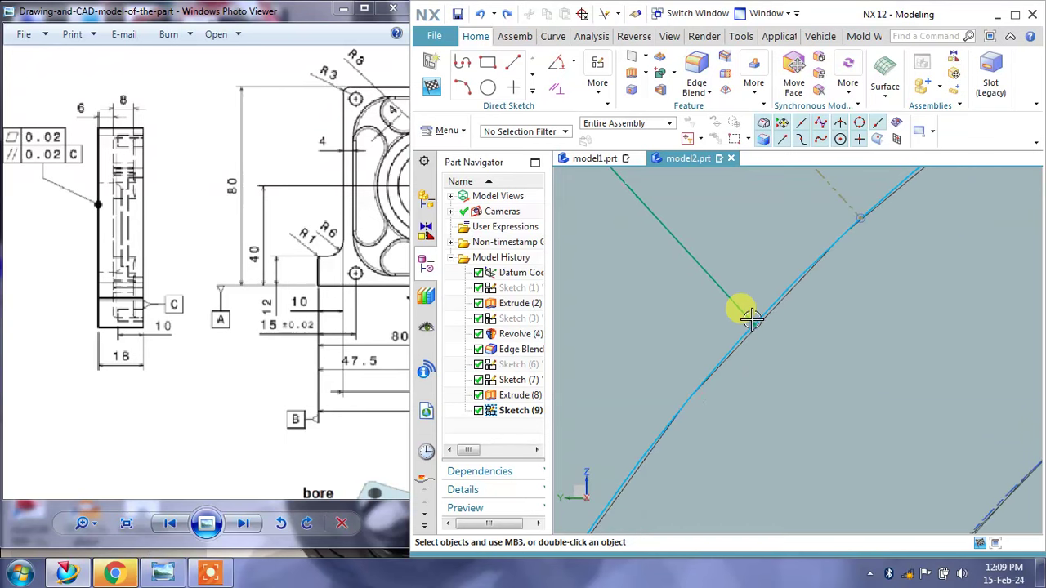
pyautogui.scroll(-1, 751, 316)
pyautogui.scroll(-3, 748, 315)
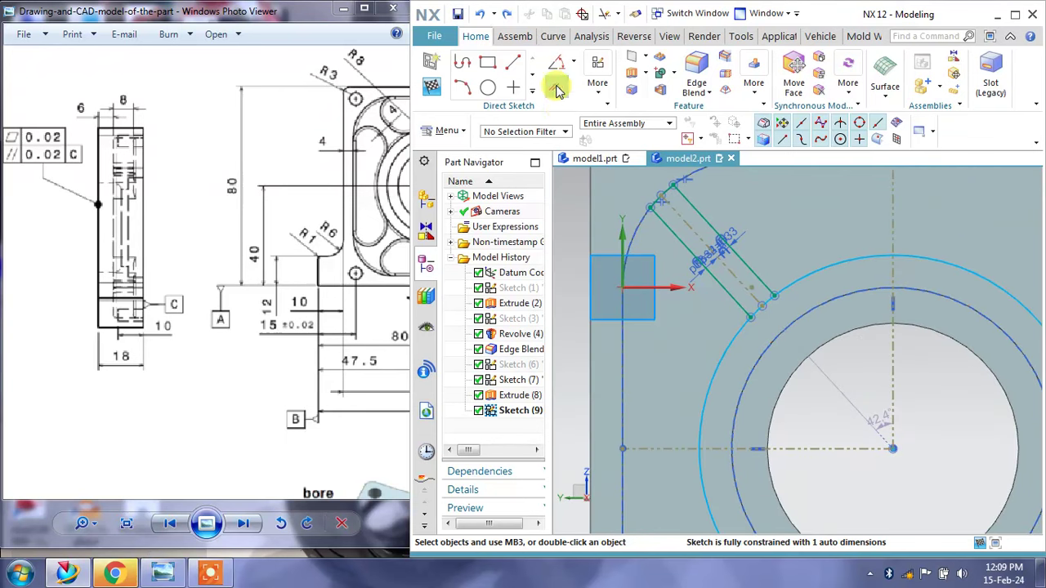
# Trim the outer circle's right part and cut the remaining arc back to the rib line.
pyautogui.click(535, 97)
pyautogui.click(510, 123)
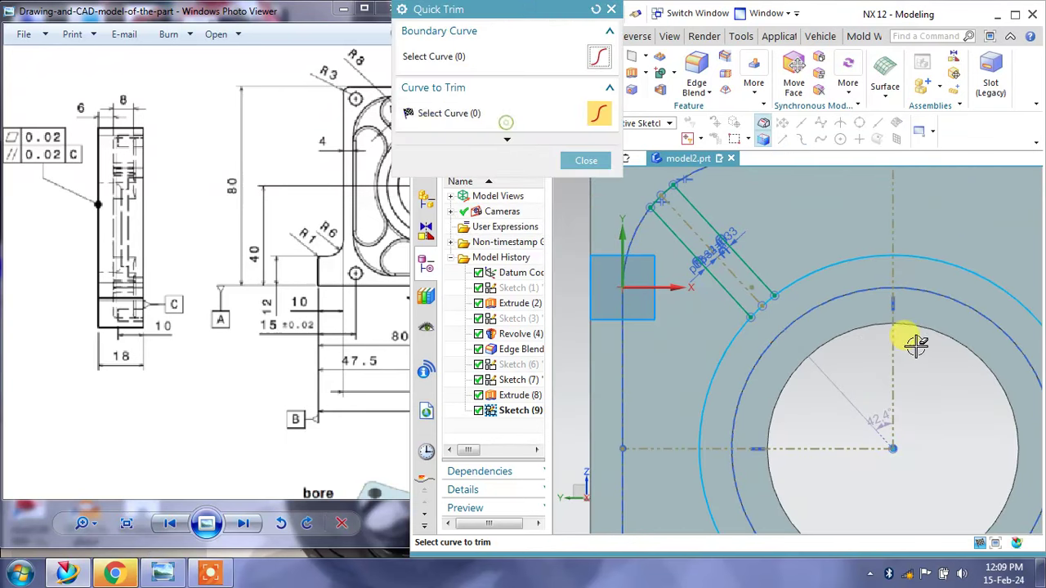
pyautogui.keyDown('shift'); pyautogui.moveTo(934, 333); pyautogui.dragTo(868, 352, button='middle'); pyautogui.keyUp('shift')
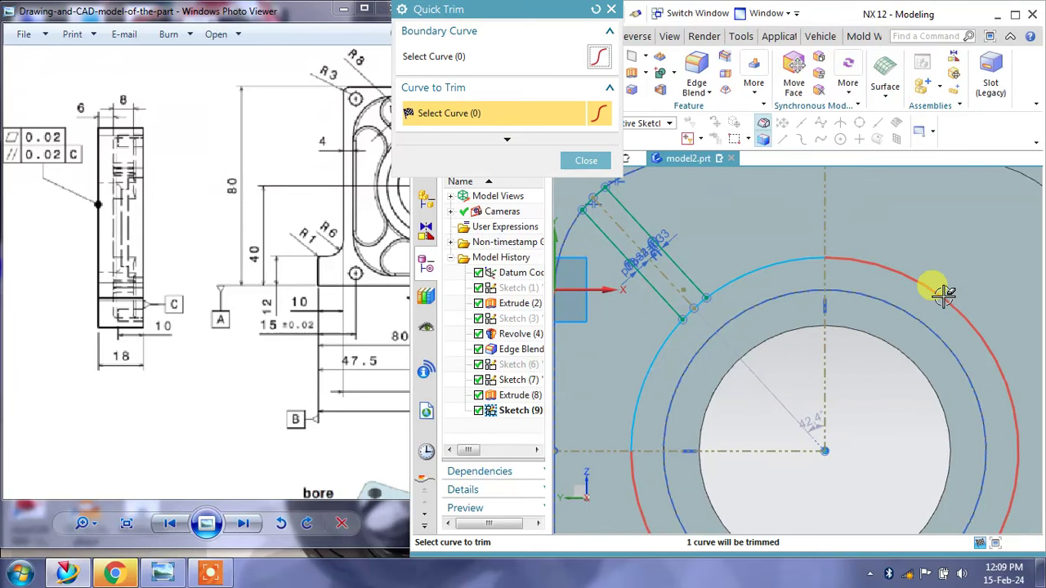
pyautogui.click(934, 321)
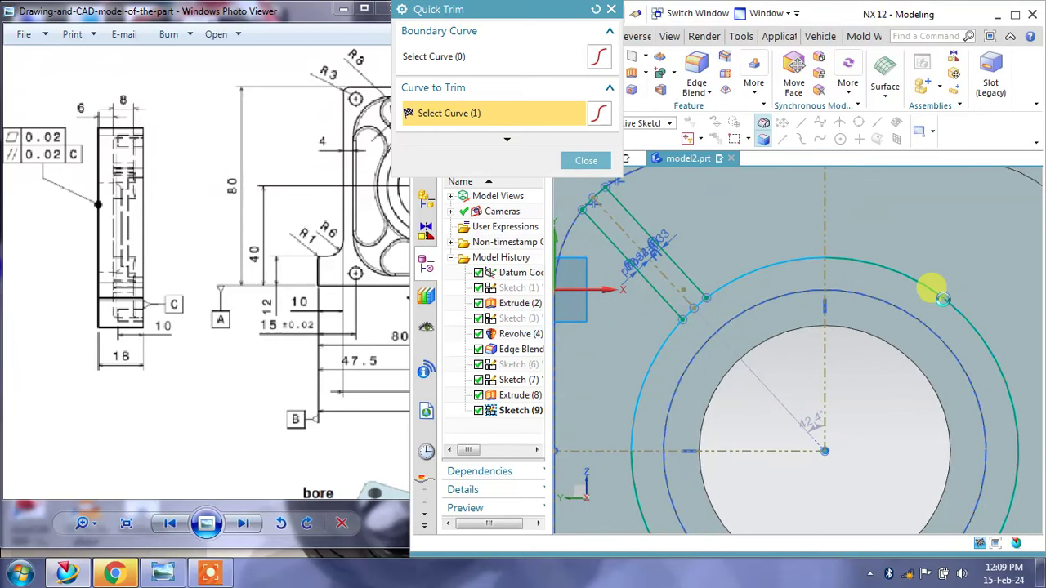
pyautogui.click(793, 252)
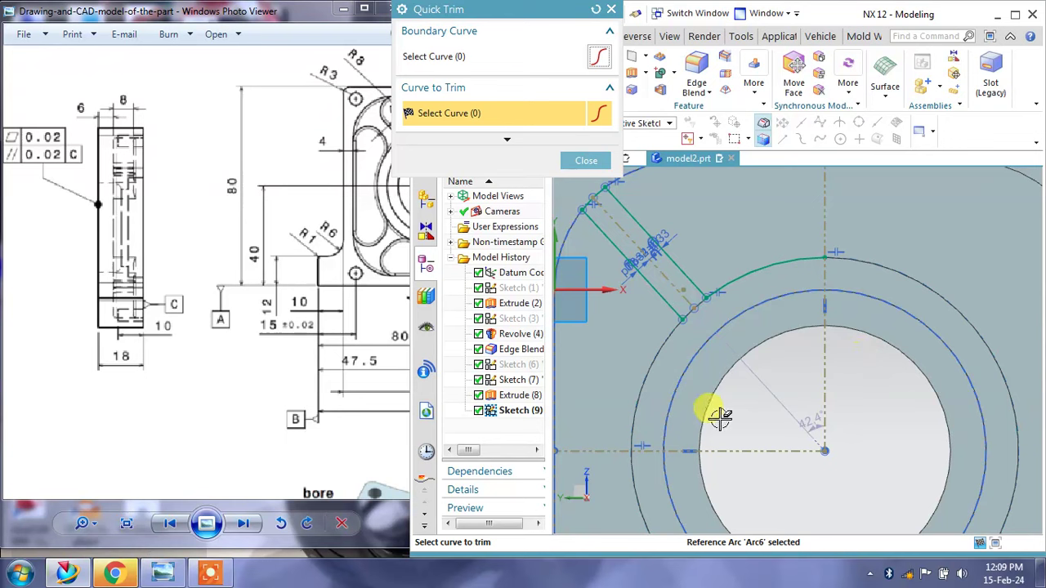
pyautogui.scroll(2, 699, 319)
pyautogui.scroll(1, 661, 327)
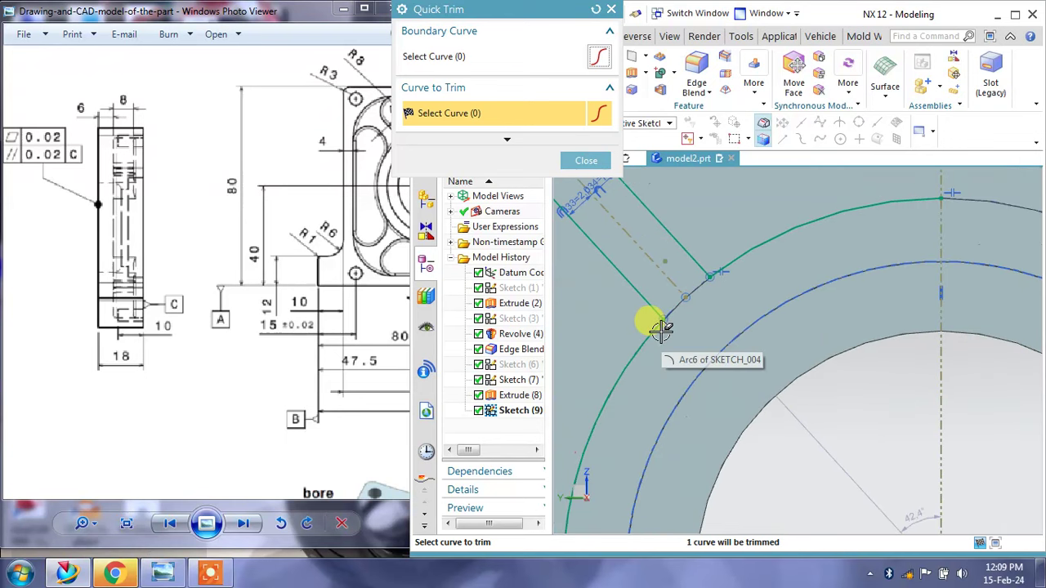
pyautogui.scroll(1, 658, 323)
pyautogui.click(577, 168)
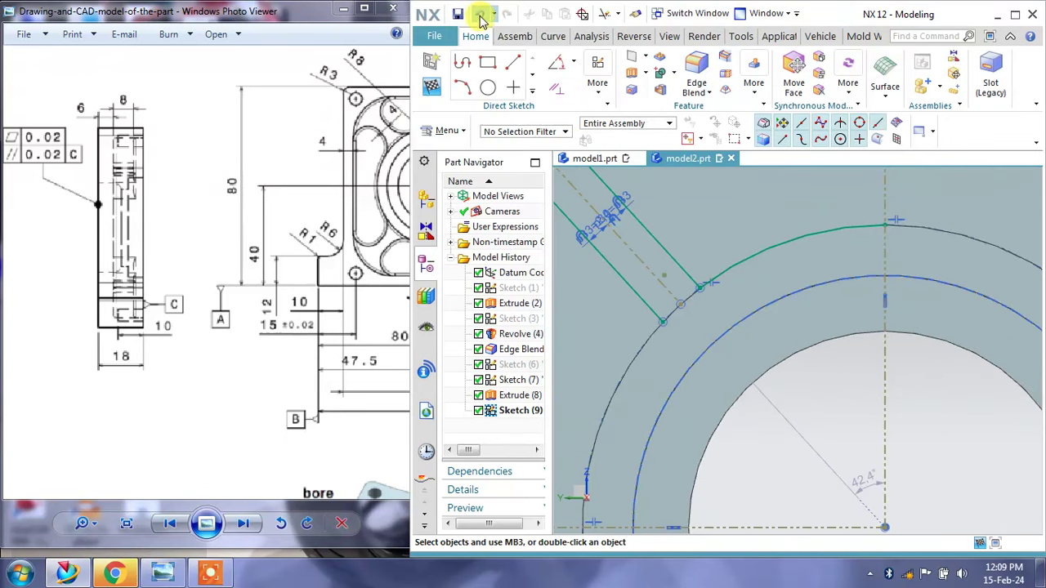
# Finish Sketch (9) and rotate the part to an isometric view.
pyautogui.scroll(-2, 747, 319)
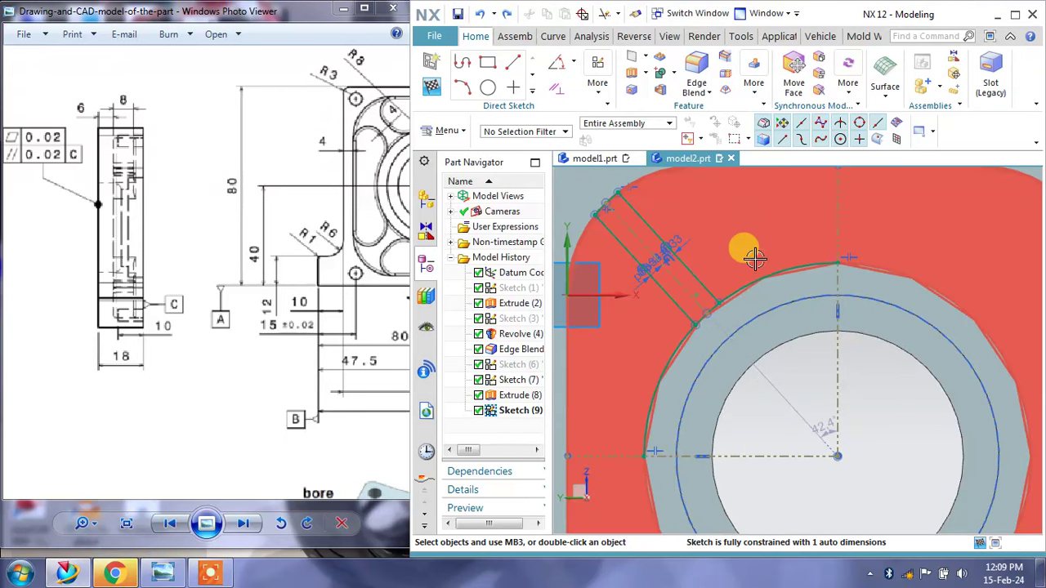
pyautogui.scroll(1, 870, 273)
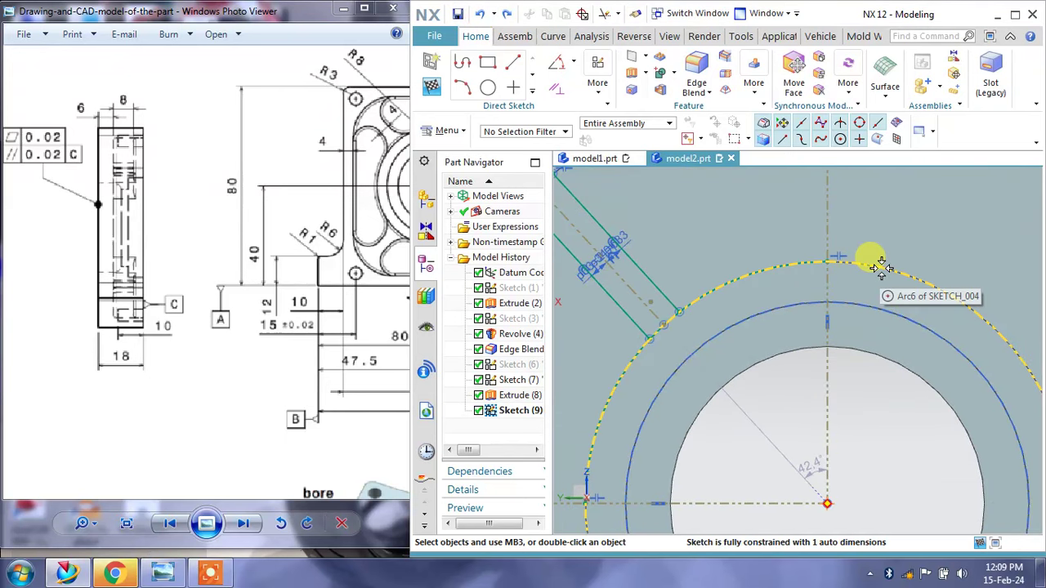
pyautogui.click(431, 85)
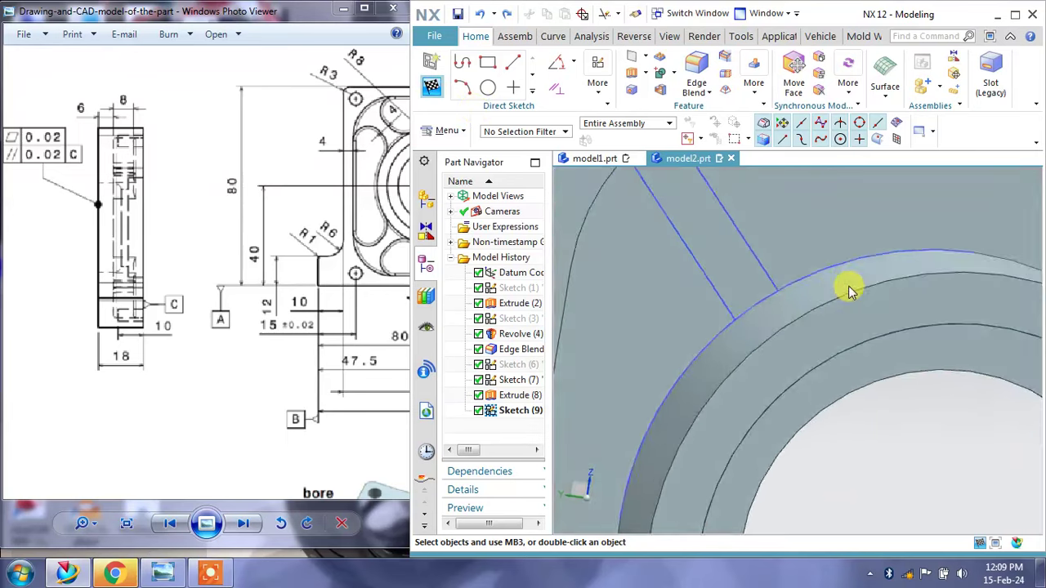
pyautogui.scroll(-3, 752, 282)
pyautogui.scroll(-3, 834, 286)
pyautogui.moveTo(833, 287)
pyautogui.mouseDown(button='middle')
pyautogui.moveTo(834, 226)
pyautogui.moveTo(823, 260)
pyautogui.mouseUp(button='middle')
pyautogui.scroll(2, 823, 260)
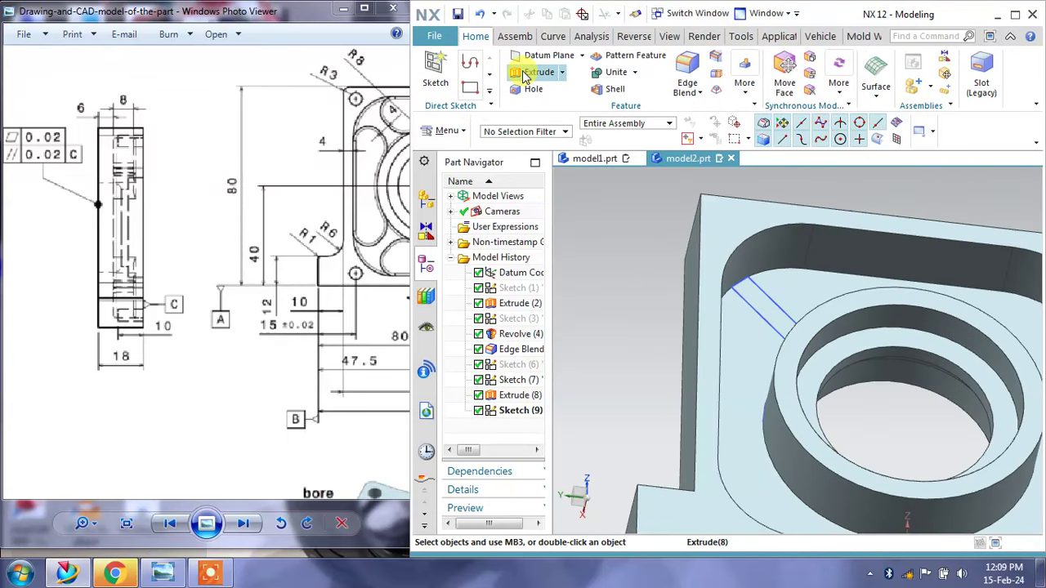
# Extrude the rib sketch outline in the reversed direction with an 8 mm end distance.
pyautogui.click(527, 72)
pyautogui.moveTo(506, 10); pyautogui.dragTo(306, 32)
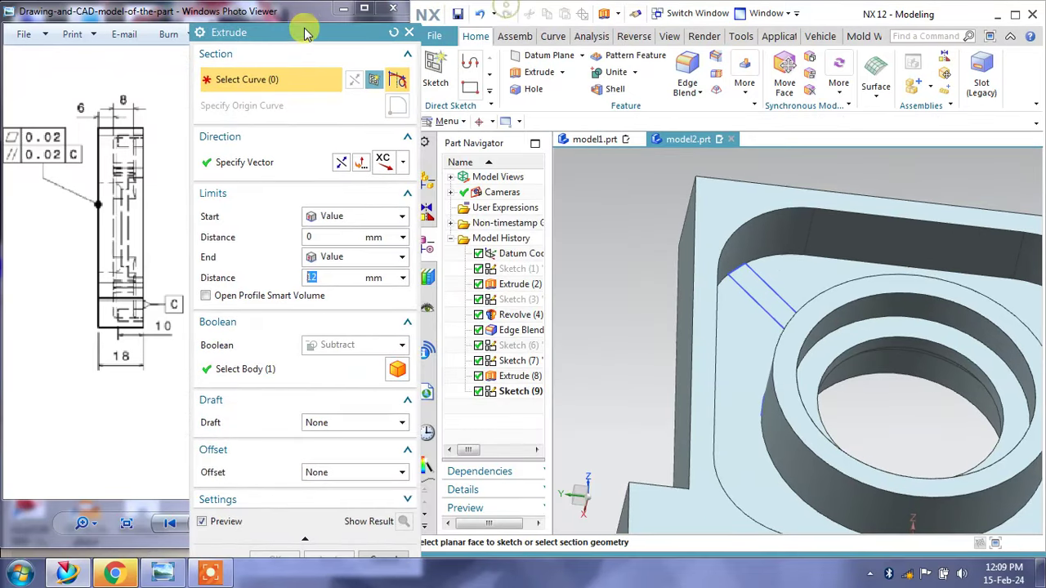
pyautogui.click(491, 125)
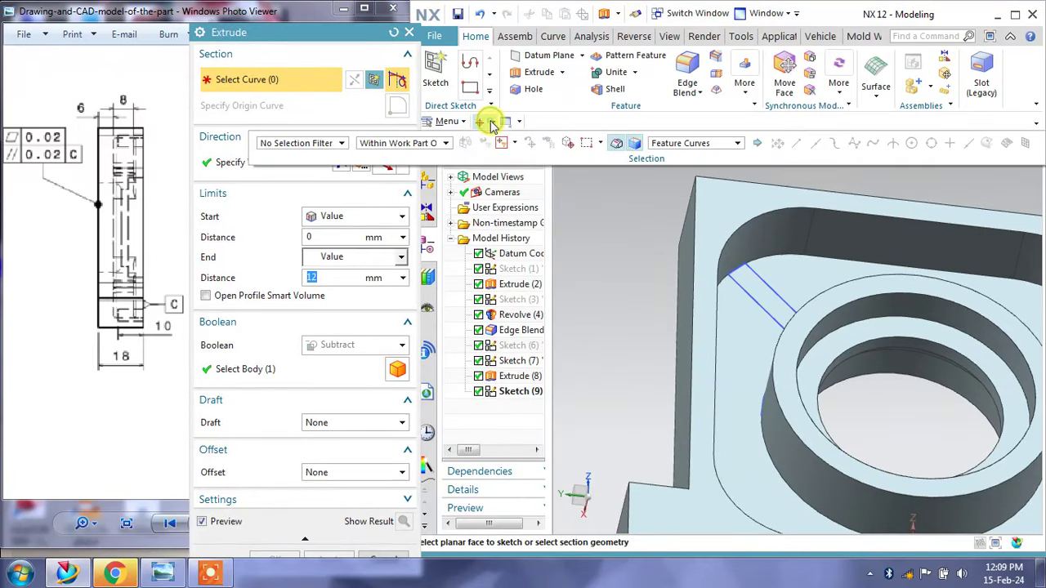
pyautogui.click(666, 145)
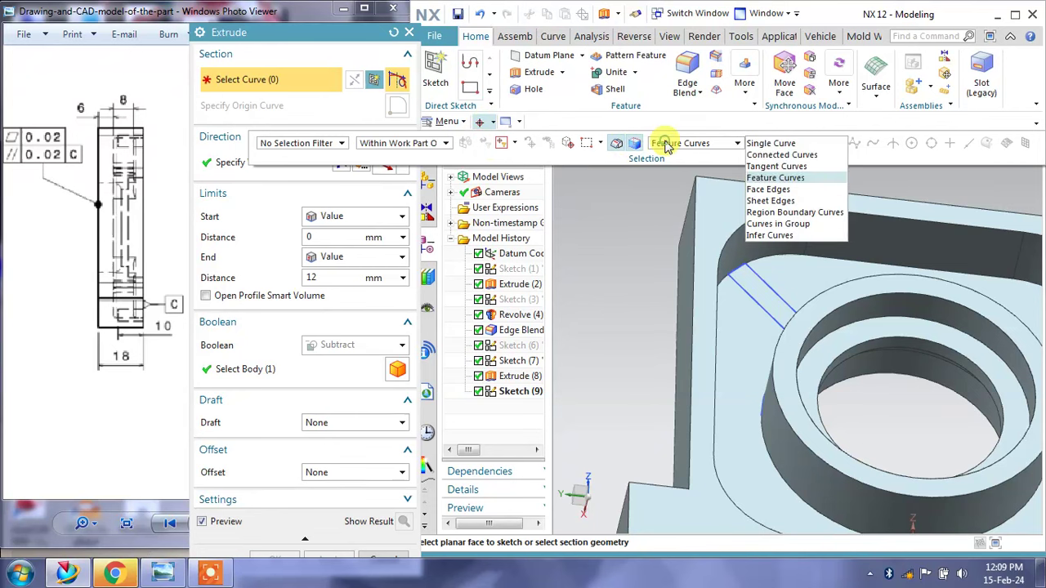
pyautogui.click(792, 212)
pyautogui.click(759, 294)
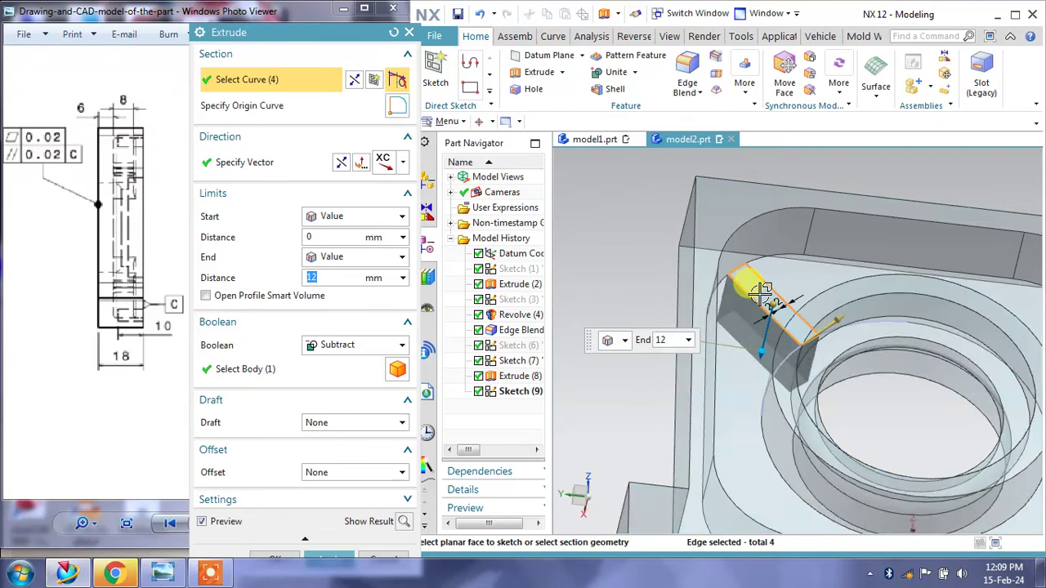
pyautogui.click(341, 163)
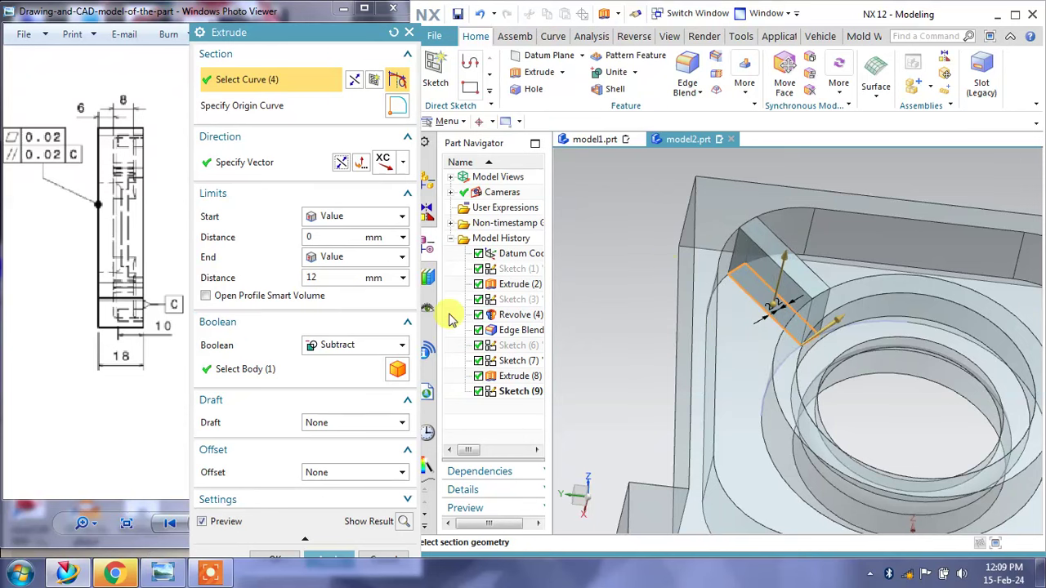
pyautogui.click(309, 279)
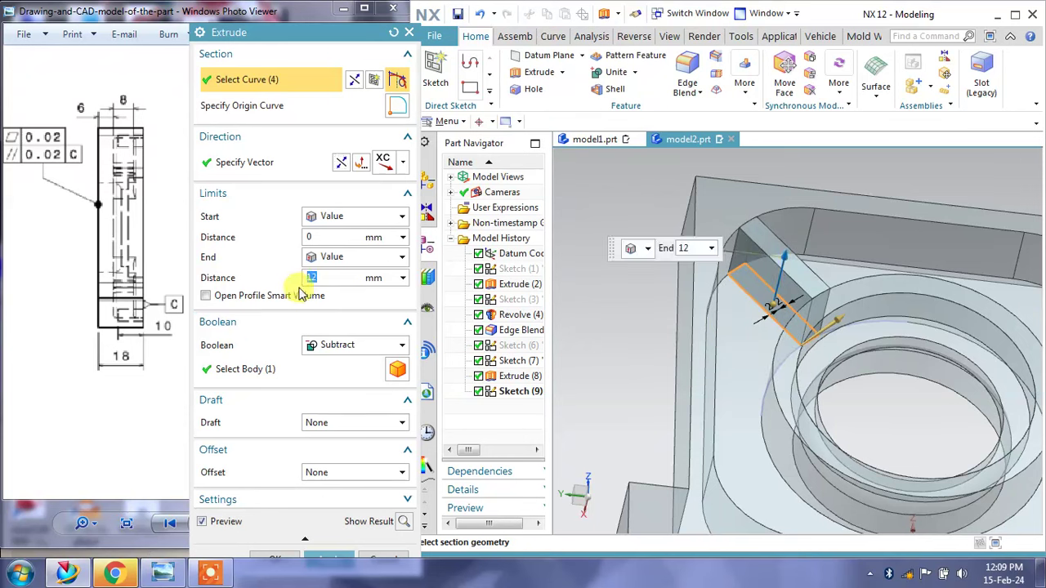
pyautogui.write('6')
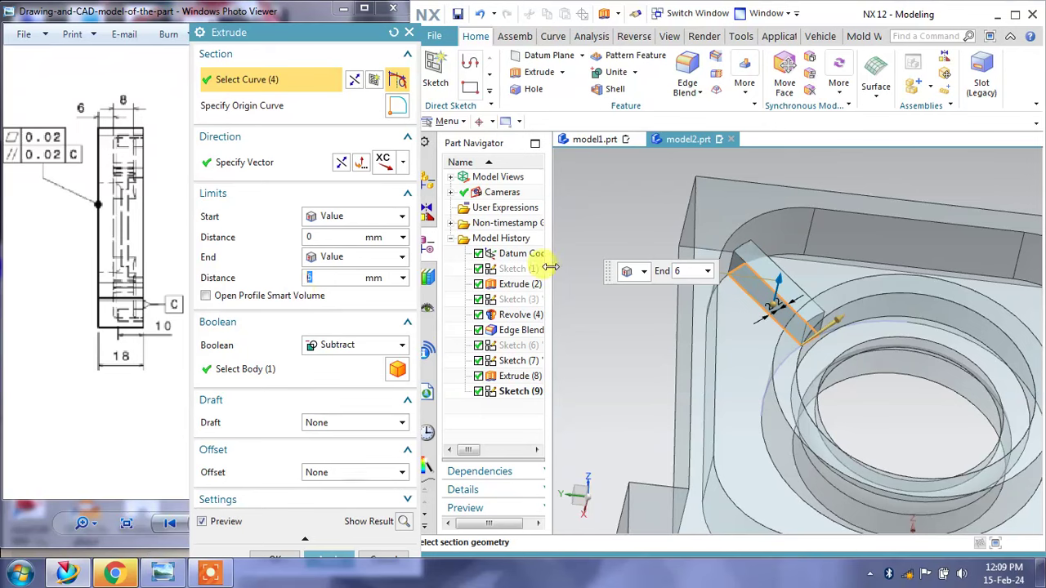
pyautogui.moveTo(793, 268); pyautogui.dragTo(712, 264, button='middle')
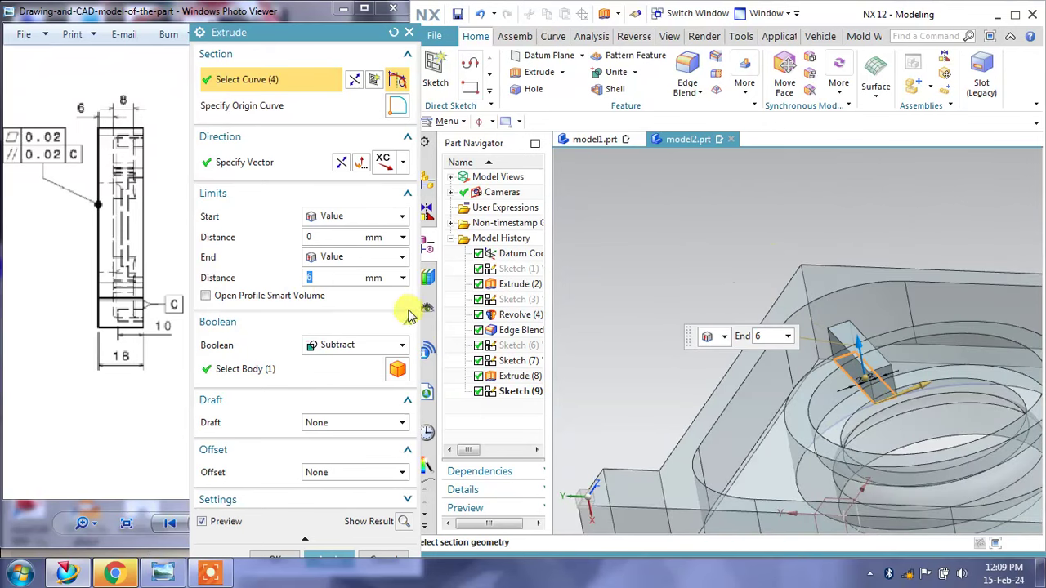
pyautogui.write('8')
pyautogui.press('Return')
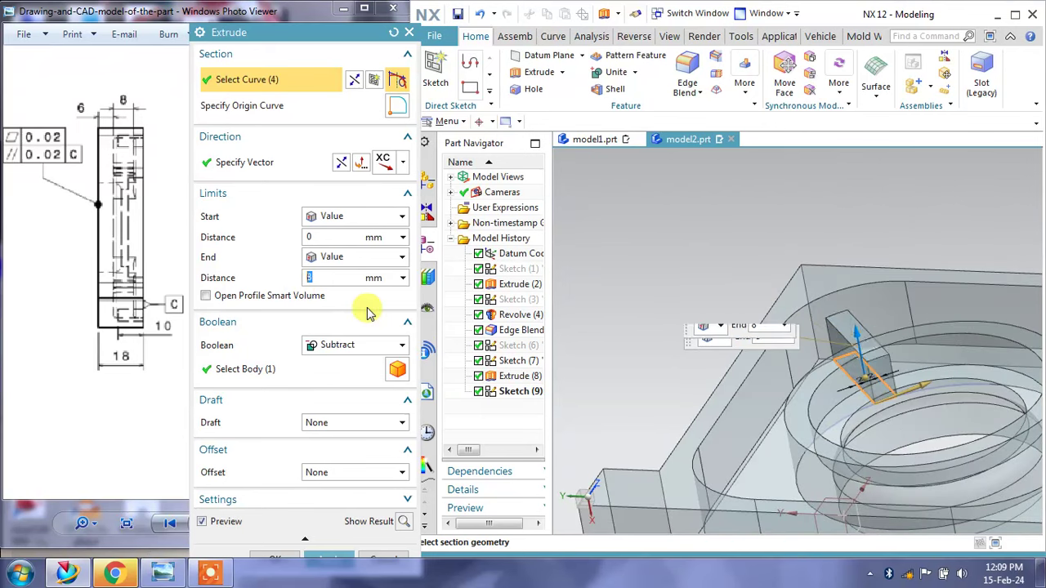
pyautogui.moveTo(278, 27); pyautogui.dragTo(428, 27)
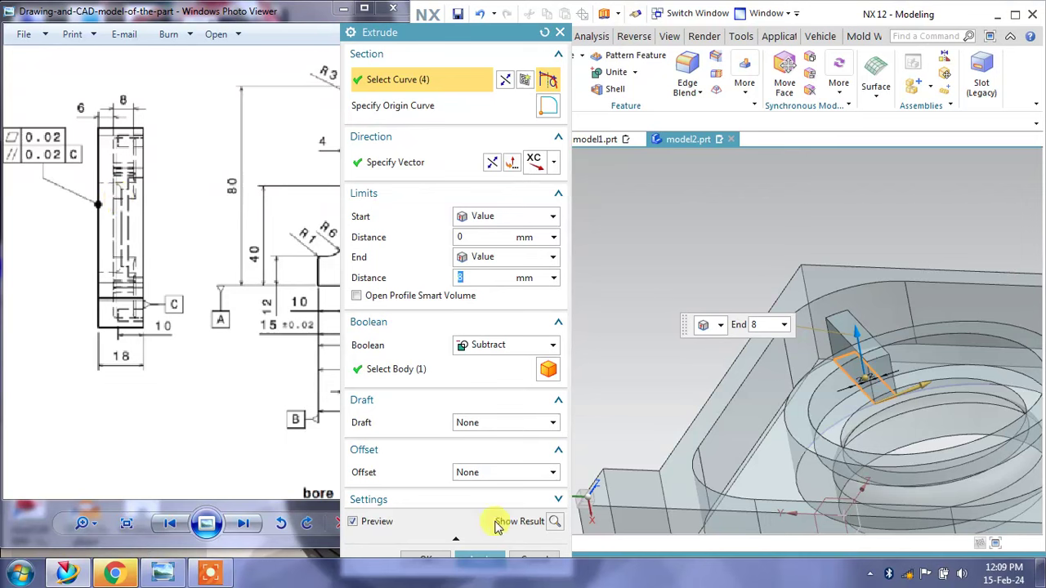
# Unite the rib extrusion with the body, apply it, and inspect the new rib.
pyautogui.click(499, 345)
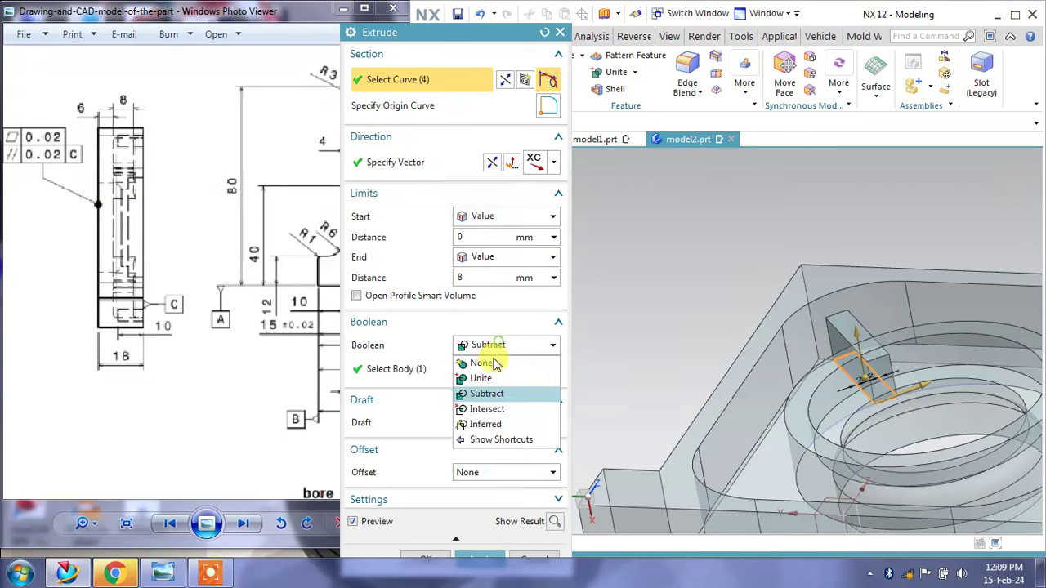
pyautogui.click(482, 379)
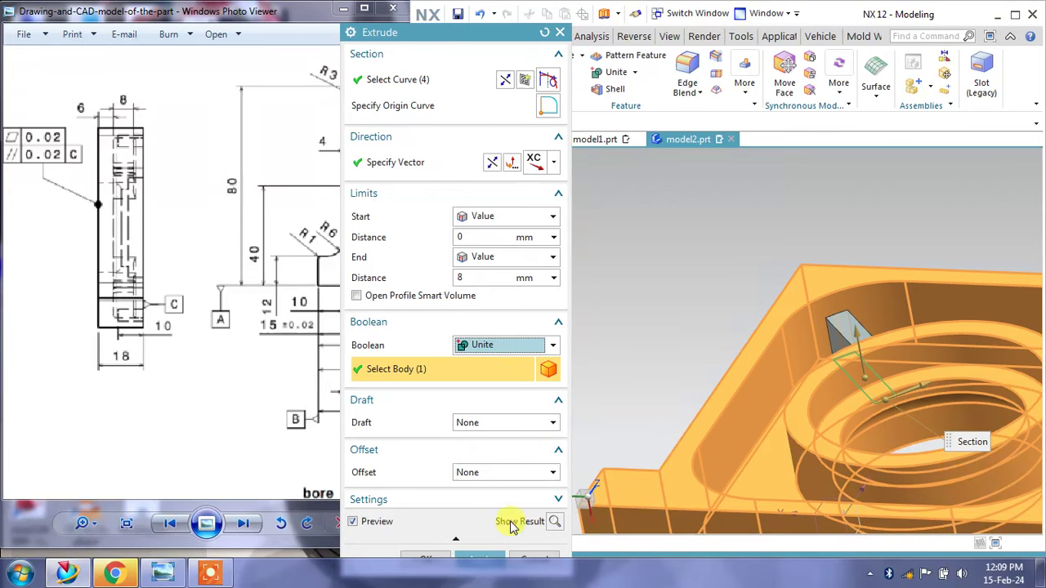
pyautogui.click(485, 559)
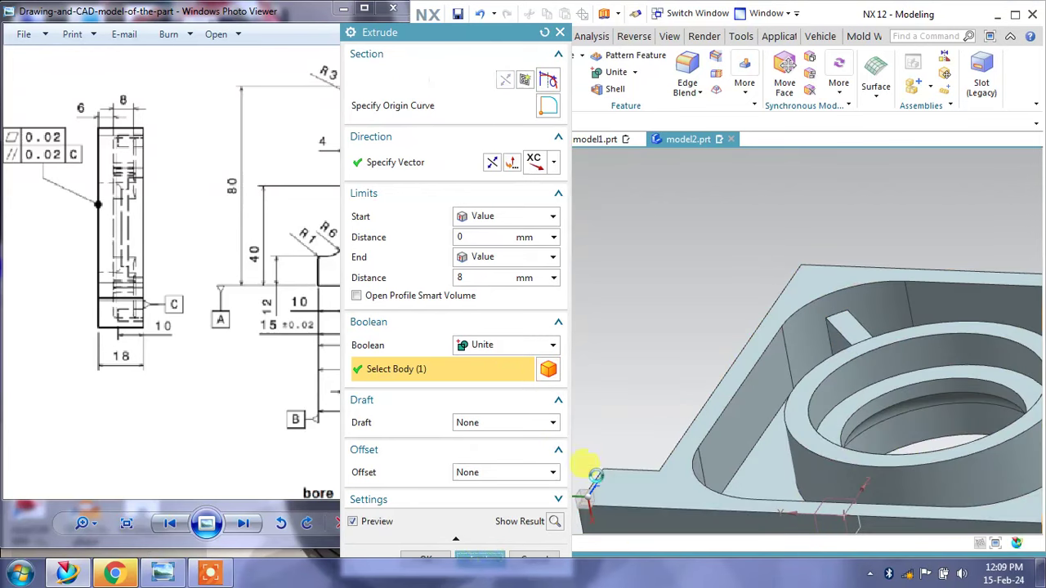
pyautogui.click(563, 559)
pyautogui.moveTo(736, 245); pyautogui.dragTo(763, 279, button='middle')
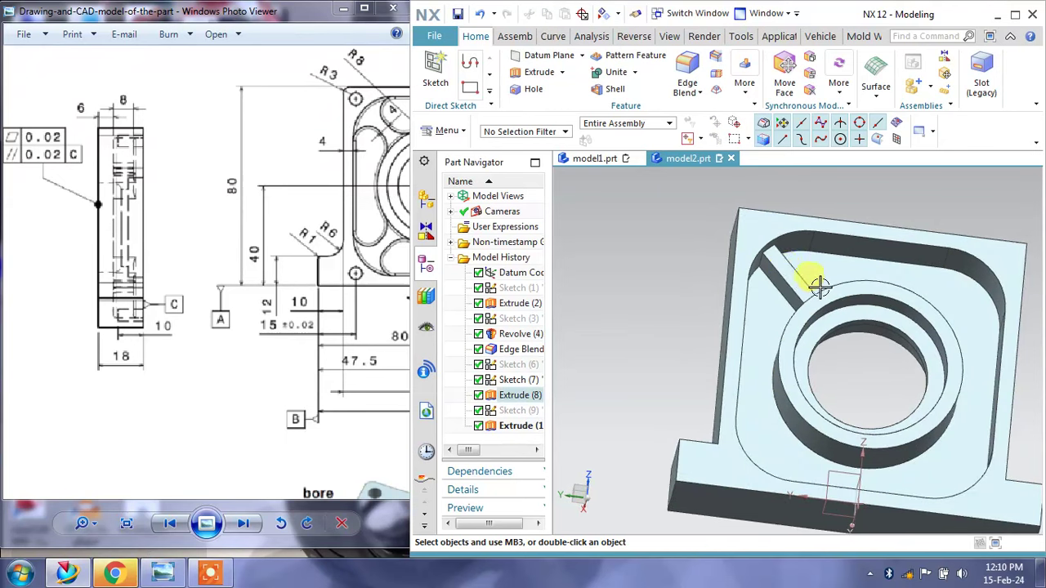
pyautogui.moveTo(820, 286); pyautogui.dragTo(771, 262, button='middle')
pyautogui.moveTo(372, 151); pyautogui.dragTo(222, 139)
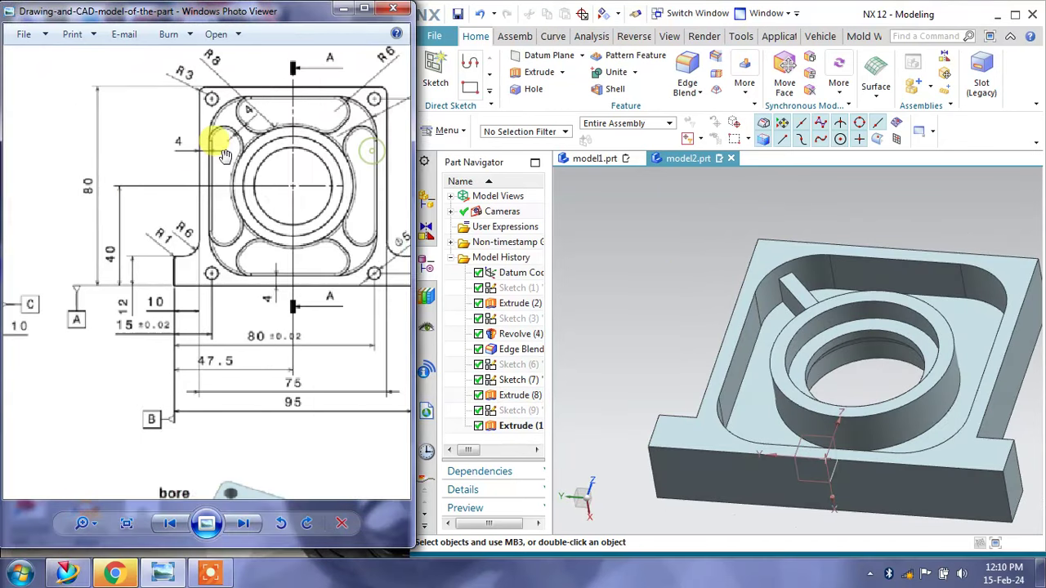
pyautogui.moveTo(215, 206); pyautogui.dragTo(208, 206)
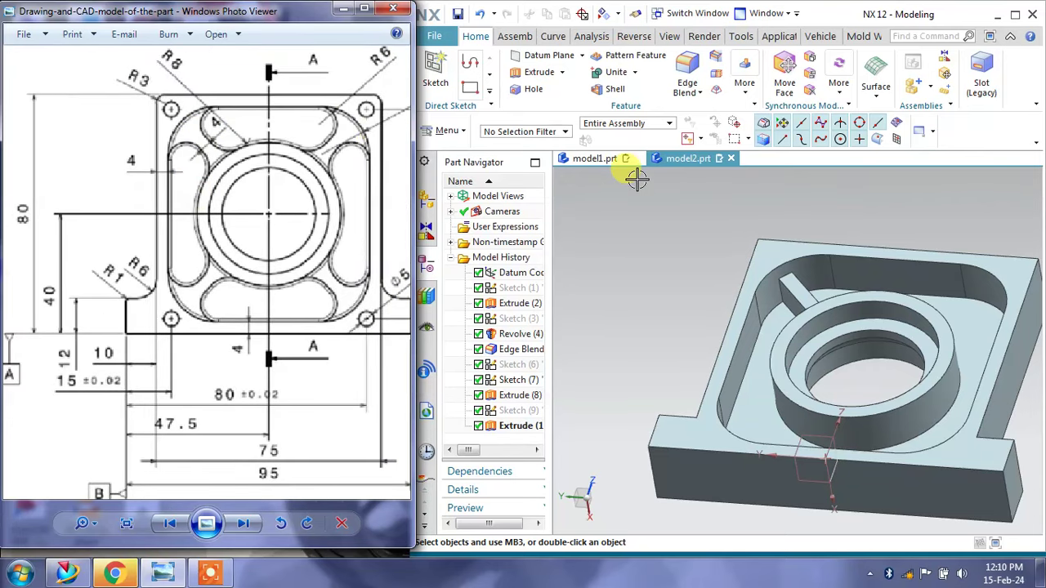
# Round two of the rib's side edges with a 6 mm edge blend.
pyautogui.click(687, 74)
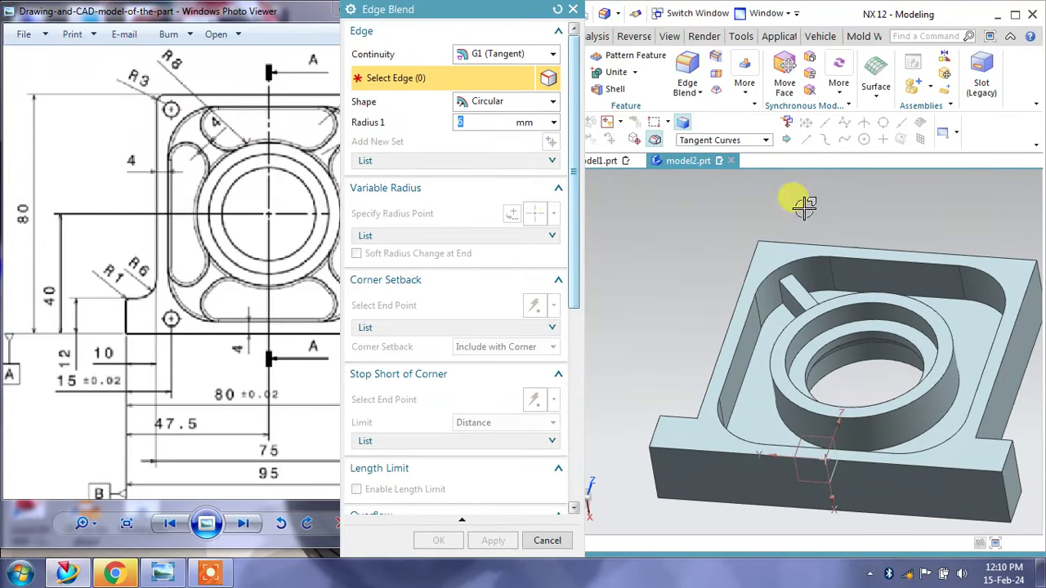
pyautogui.scroll(5, 804, 206)
pyautogui.click(817, 319)
pyautogui.moveTo(894, 294)
pyautogui.mouseDown(button='middle')
pyautogui.moveTo(877, 309)
pyautogui.moveTo(859, 299)
pyautogui.moveTo(894, 278)
pyautogui.moveTo(927, 289)
pyautogui.mouseUp(button='middle')
pyautogui.click(859, 297)
pyautogui.click(493, 541)
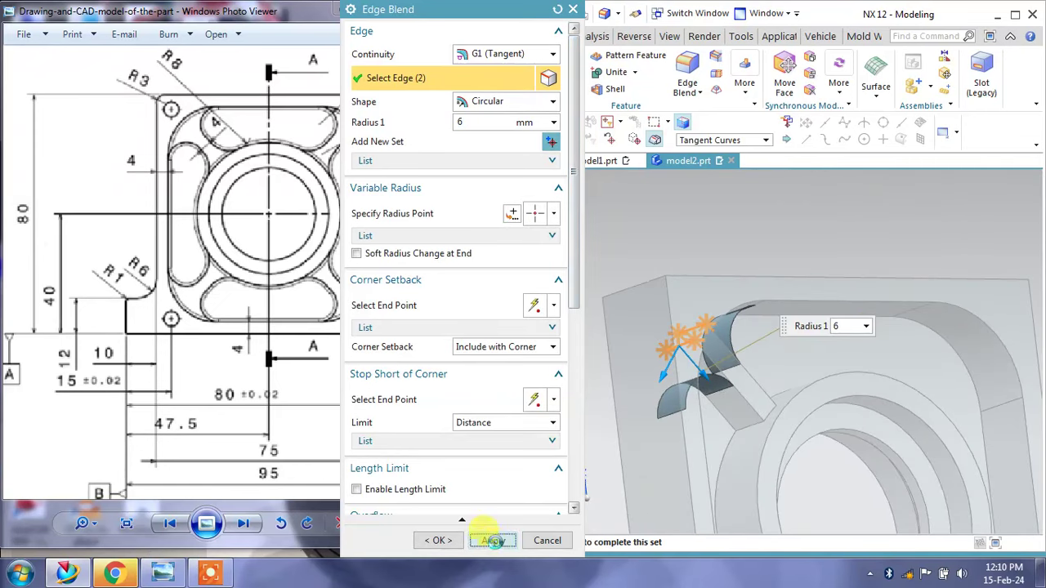
# Change the radius to 8 mm and round two more rib edges.
pyautogui.doubleClick(453, 122)
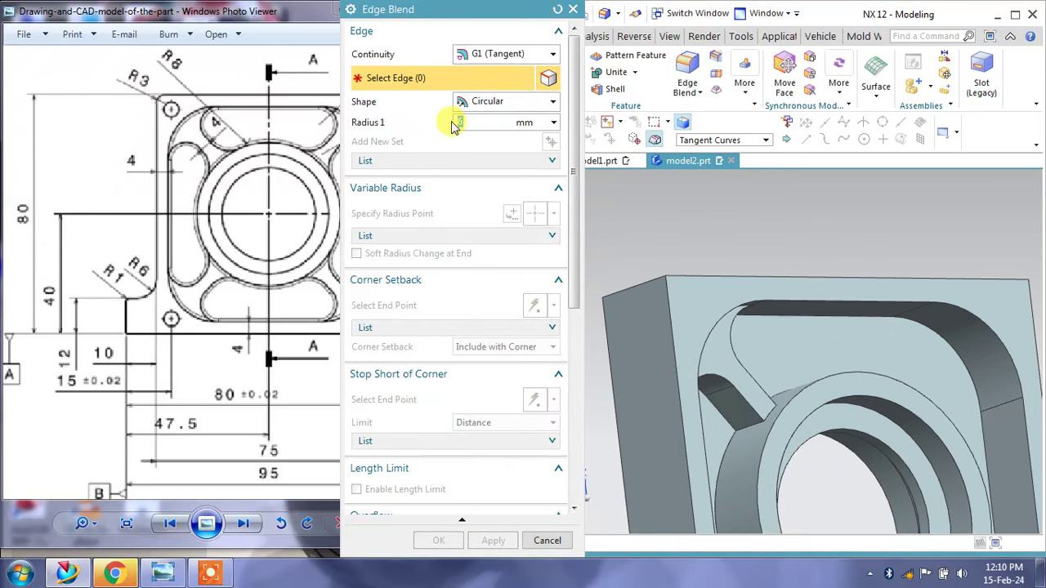
pyautogui.click(750, 423)
pyautogui.moveTo(747, 421); pyautogui.dragTo(751, 423, button='middle')
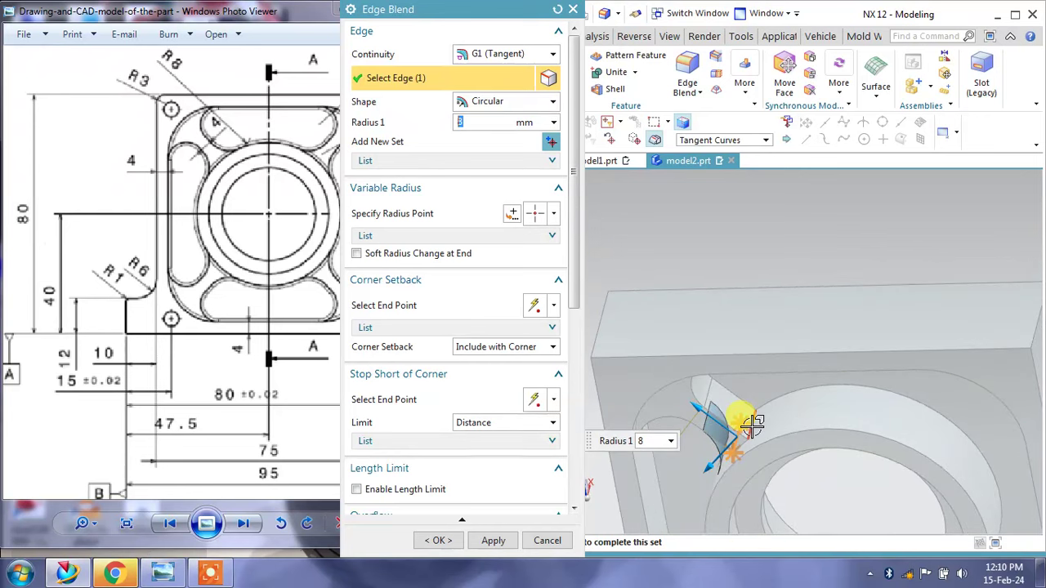
pyautogui.click(750, 423)
pyautogui.click(509, 542)
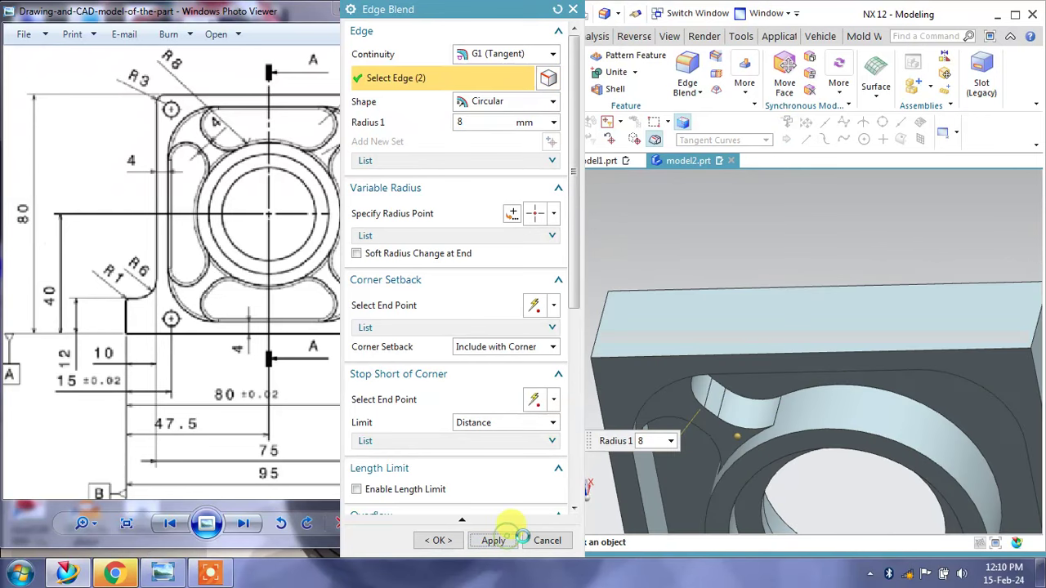
pyautogui.click(543, 540)
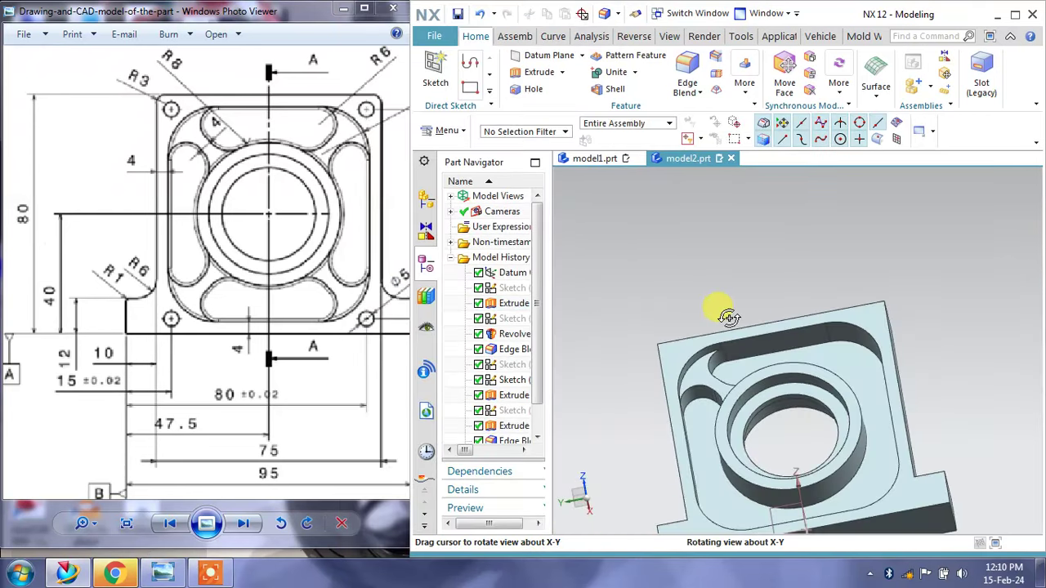
# Select Extrude (10), Edge Blend (11) and Edge Blend (12) together in the Model History.
pyautogui.moveTo(726, 344)
pyautogui.mouseDown(button='middle')
pyautogui.moveTo(752, 253)
pyautogui.moveTo(773, 241)
pyautogui.moveTo(787, 250)
pyautogui.moveTo(782, 227)
pyautogui.moveTo(759, 217)
pyautogui.moveTo(765, 233)
pyautogui.moveTo(747, 234)
pyautogui.mouseUp(button='middle')
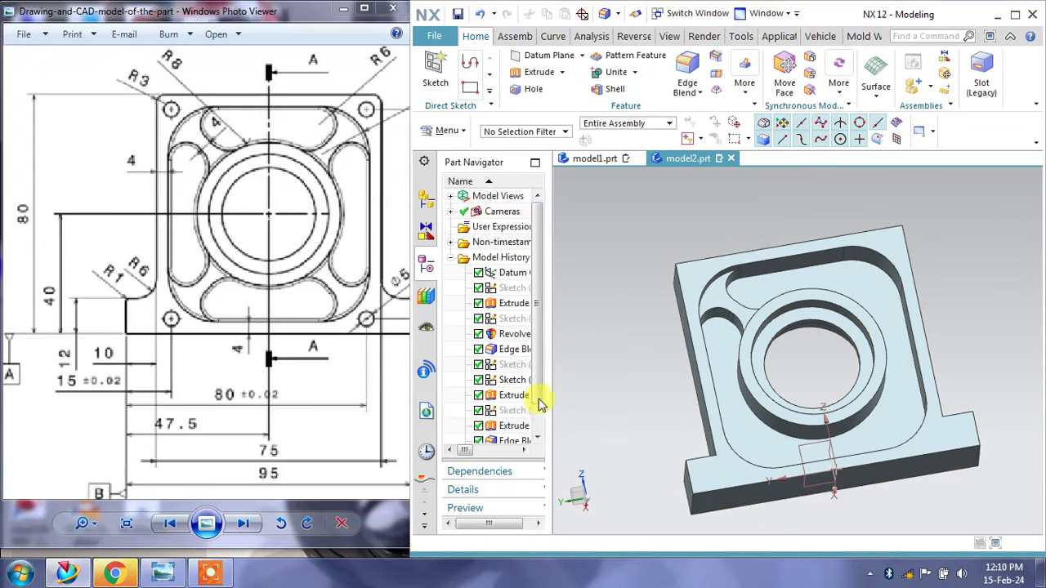
pyautogui.scroll(-1, 537, 408)
pyautogui.moveTo(550, 408); pyautogui.dragTo(595, 408)
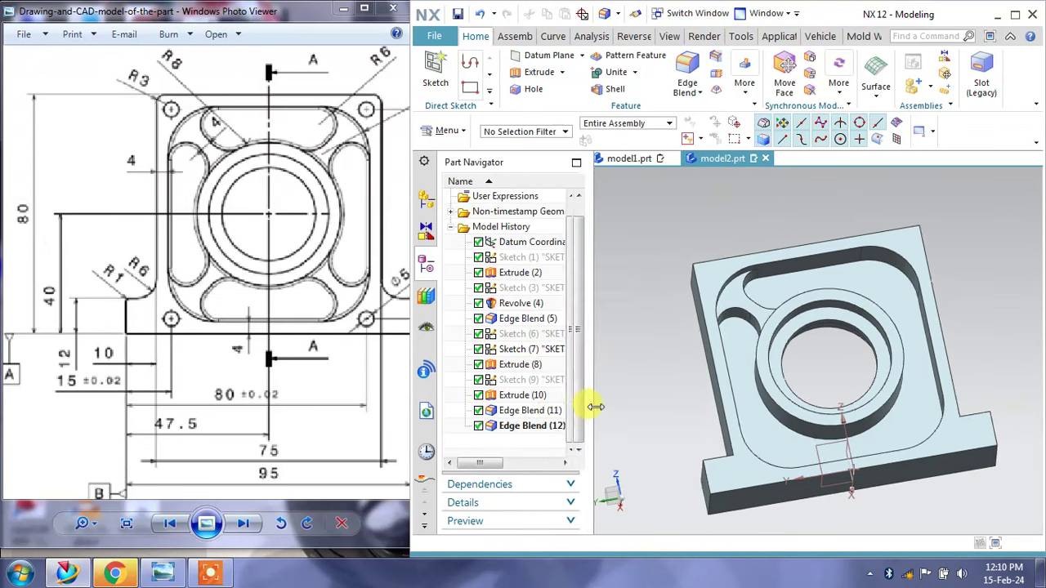
pyautogui.click(544, 429)
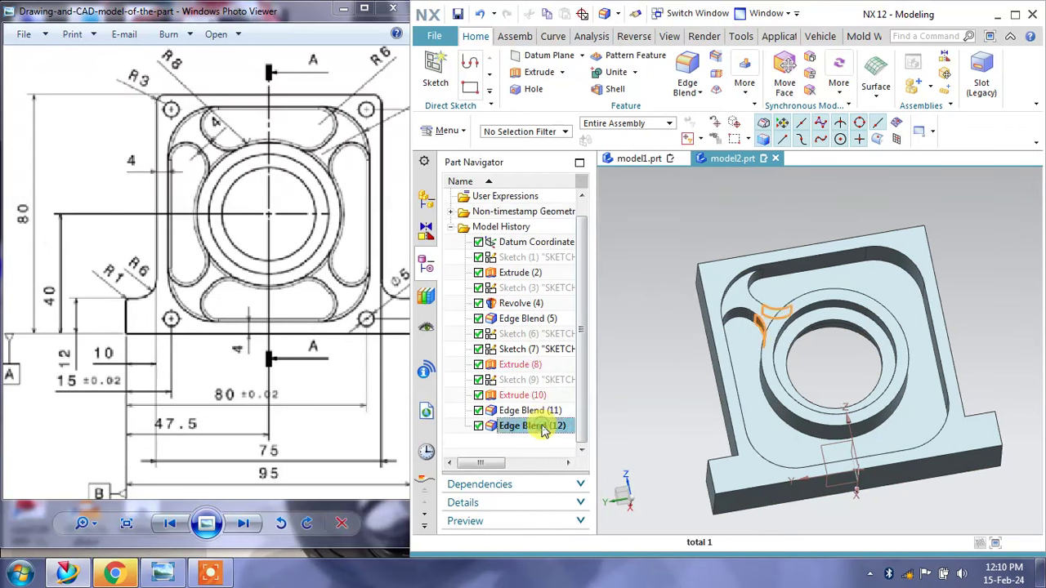
pyautogui.keyDown('ctrl'); pyautogui.click(531, 411); pyautogui.keyUp('ctrl')
pyautogui.keyDown('ctrl'); pyautogui.click(527, 396); pyautogui.keyUp('ctrl')
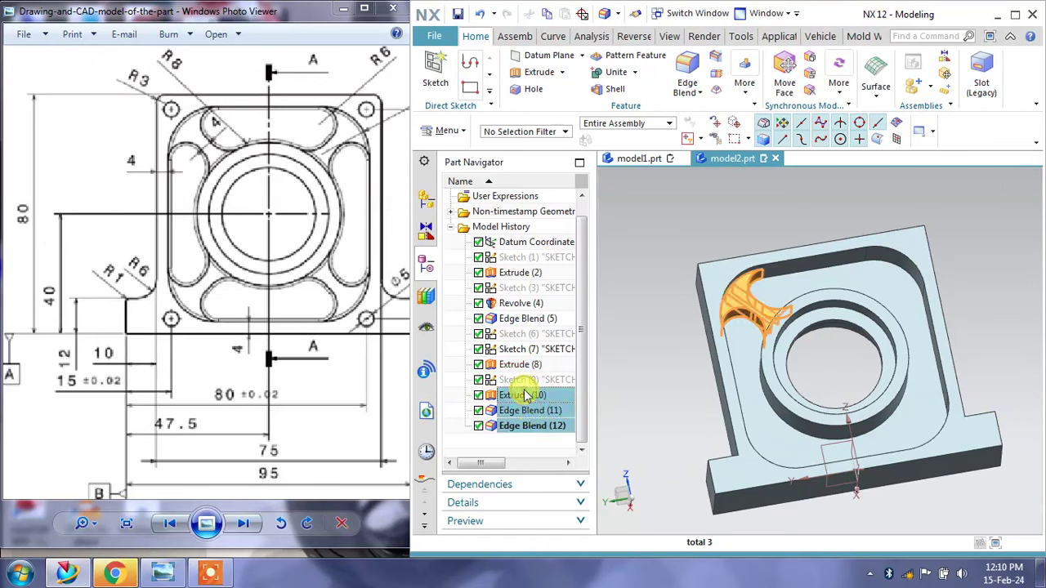
pyautogui.keyDown('ctrl'); pyautogui.click(523, 381); pyautogui.keyUp('ctrl')
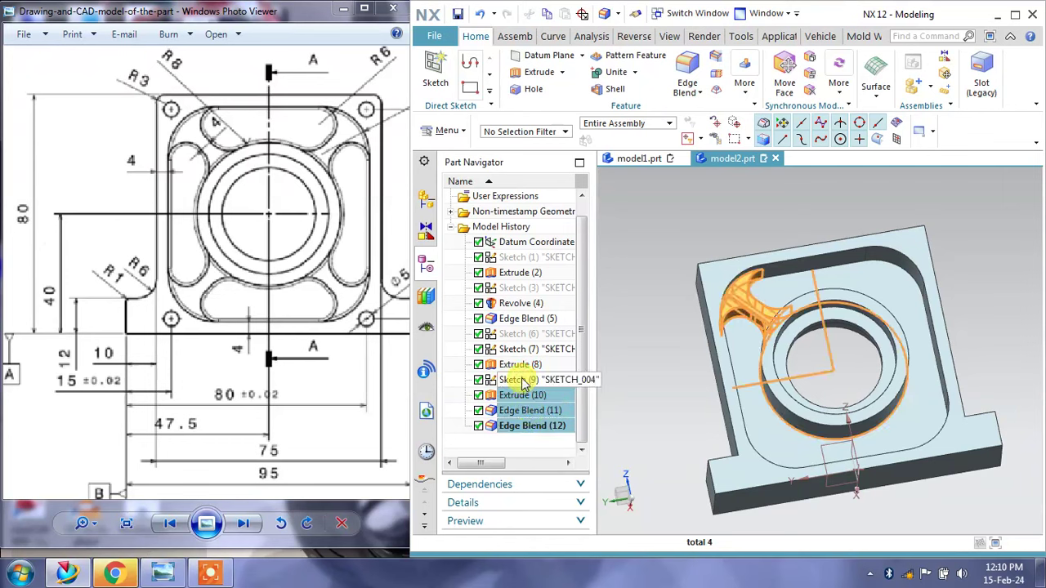
pyautogui.keyDown('ctrl'); pyautogui.click(523, 381); pyautogui.keyUp('ctrl')
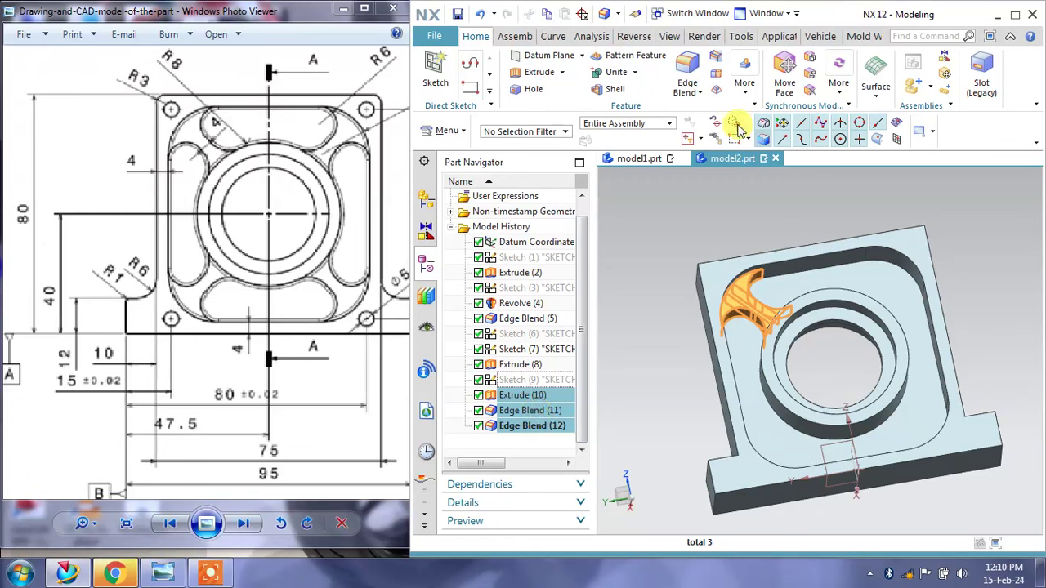
# Pattern the selected rib features four times circularly around the bore axis.
pyautogui.click(636, 55)
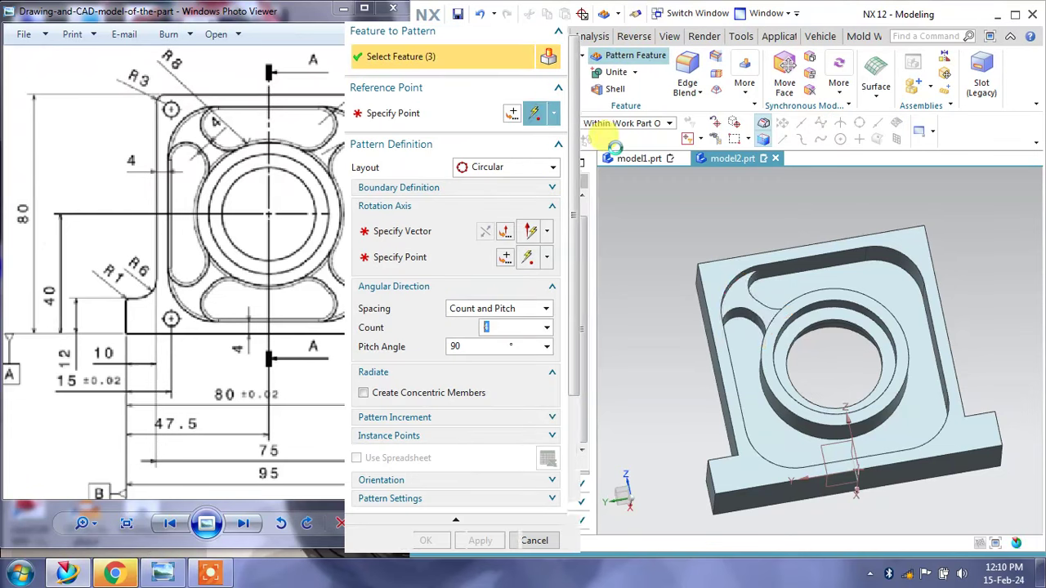
pyautogui.click(421, 232)
pyautogui.moveTo(806, 340)
pyautogui.mouseDown(button='middle')
pyautogui.moveTo(808, 313)
pyautogui.moveTo(794, 297)
pyautogui.moveTo(806, 299)
pyautogui.mouseUp(button='middle')
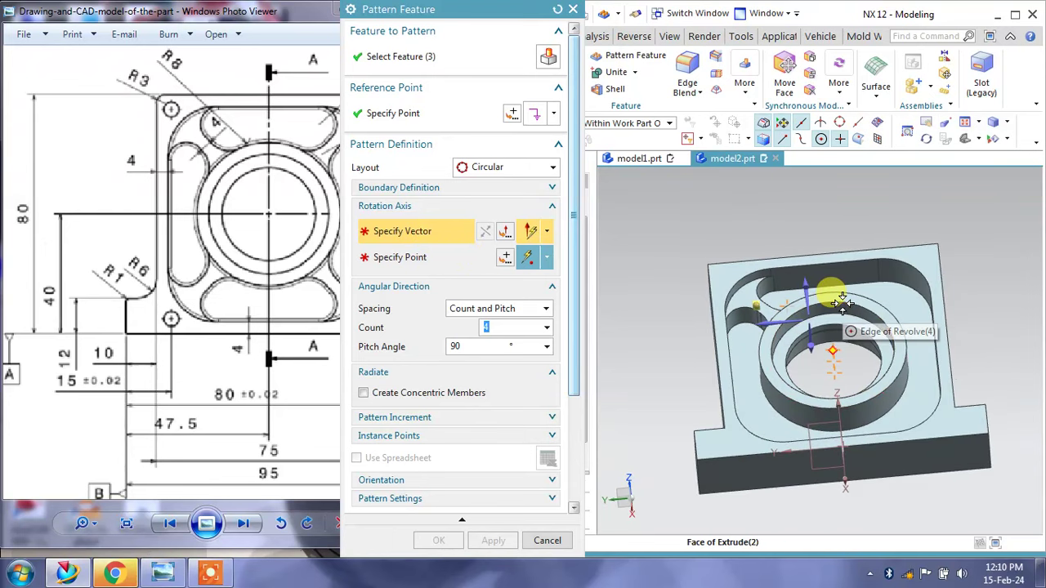
pyautogui.click(842, 304)
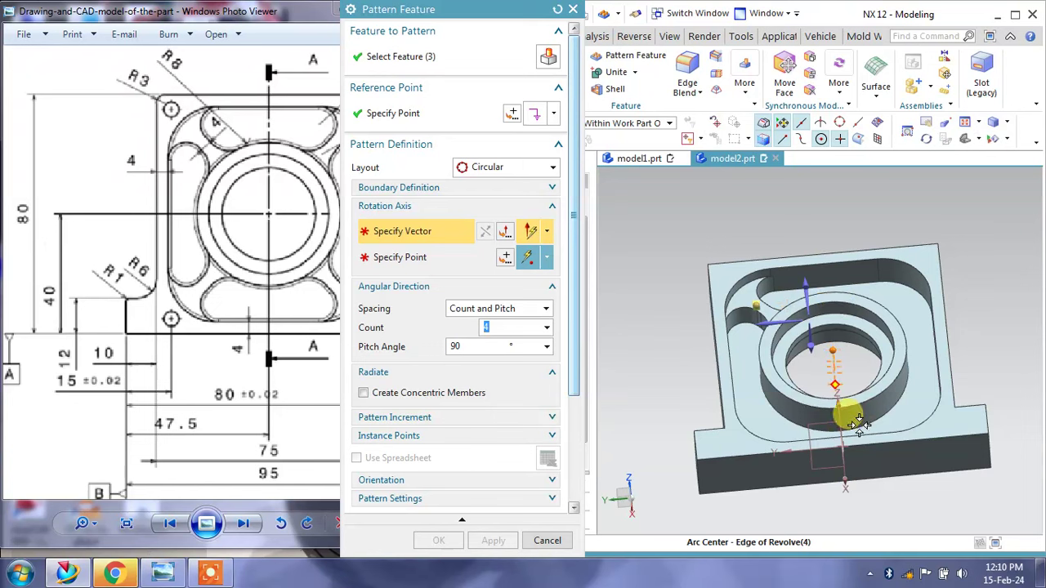
pyautogui.moveTo(811, 319)
pyautogui.mouseDown(button='middle')
pyautogui.moveTo(829, 331)
pyautogui.moveTo(859, 326)
pyautogui.mouseUp(button='middle')
pyautogui.click(858, 325)
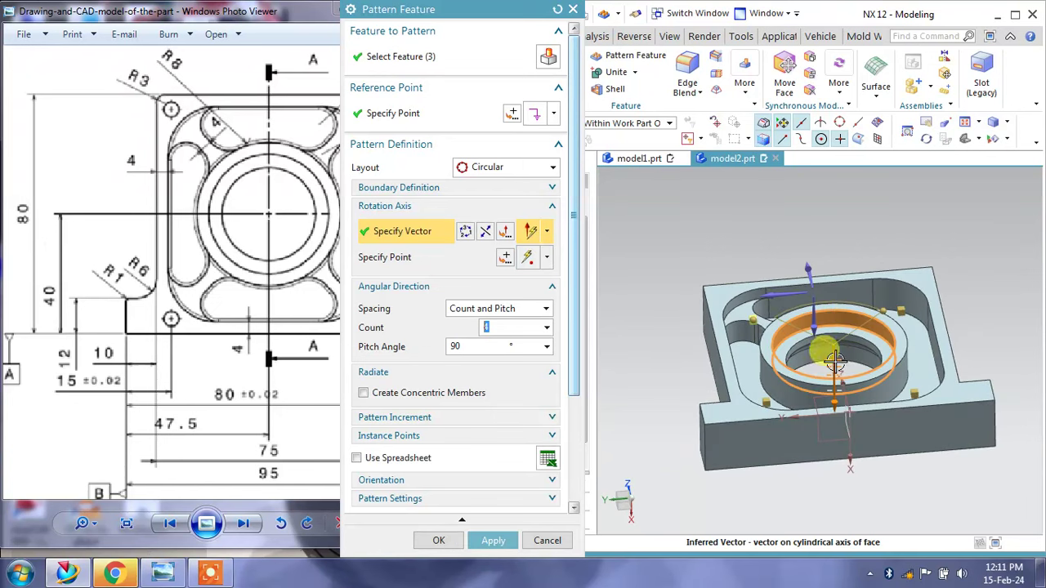
pyautogui.moveTo(961, 350)
pyautogui.mouseDown(button='middle')
pyautogui.moveTo(950, 393)
pyautogui.moveTo(959, 396)
pyautogui.moveTo(946, 398)
pyautogui.mouseUp(button='middle')
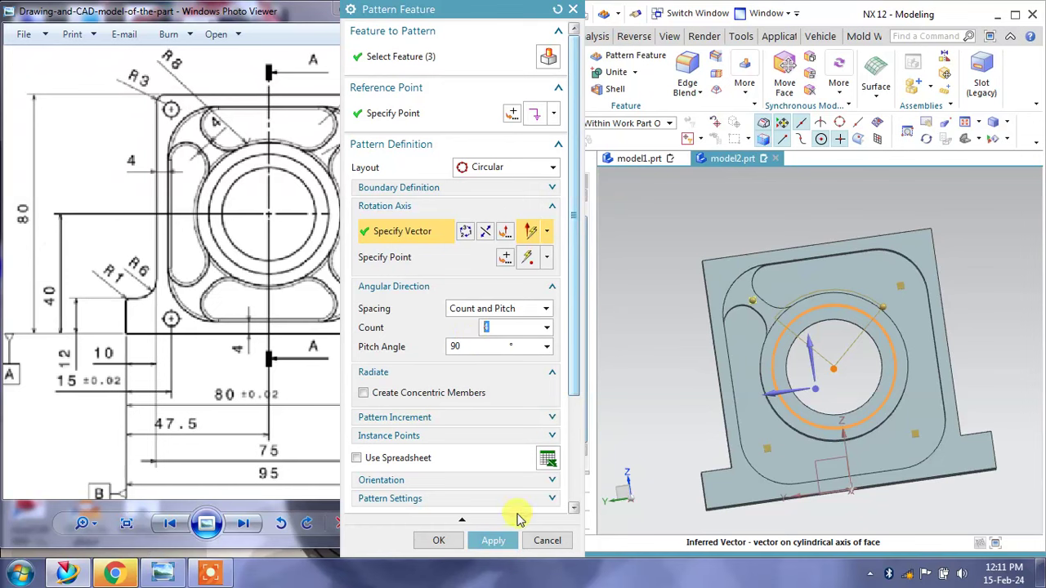
pyautogui.click(494, 541)
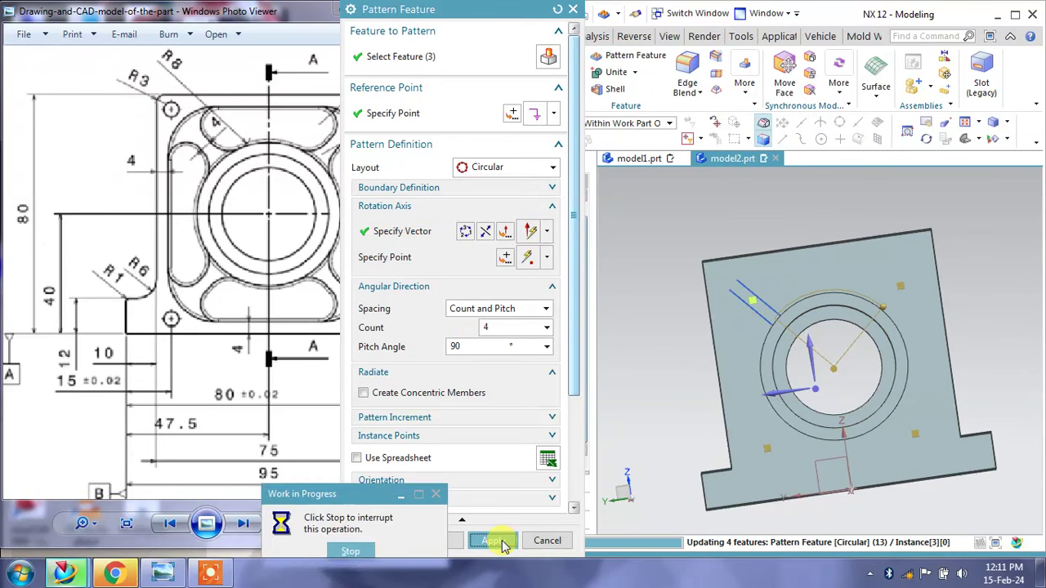
# Undo the circular pattern, leaving only the original filleted rib.
pyautogui.click(544, 542)
pyautogui.moveTo(931, 417); pyautogui.dragTo(933, 418, button='middle')
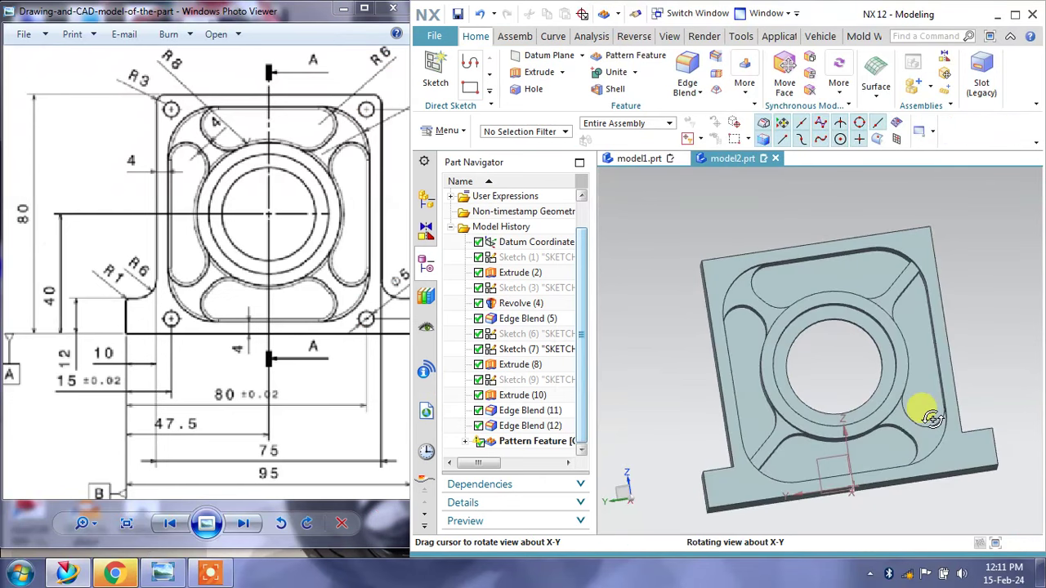
pyautogui.hotkey('ctrl', 'z')
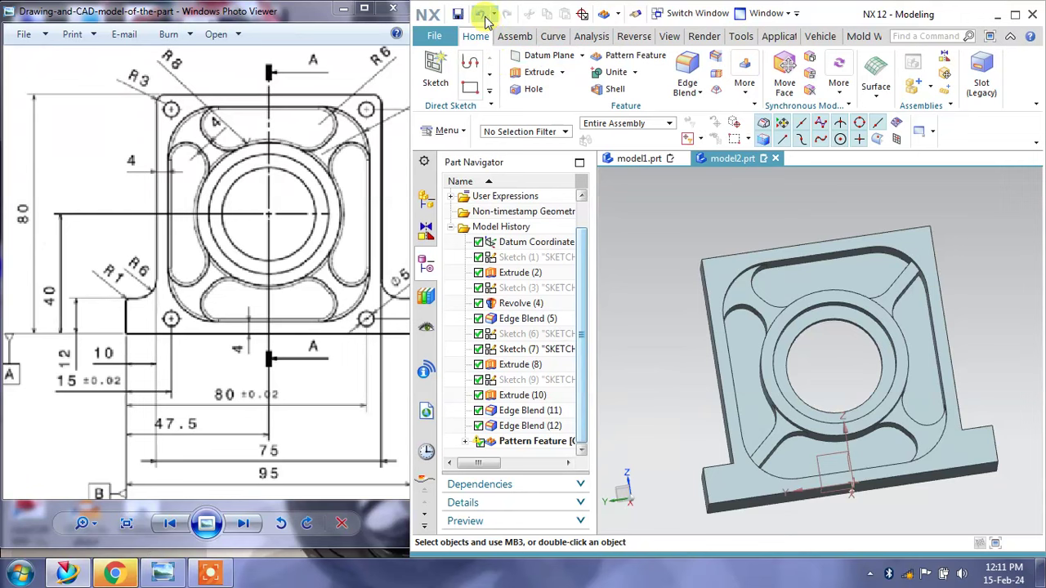
pyautogui.click(482, 15)
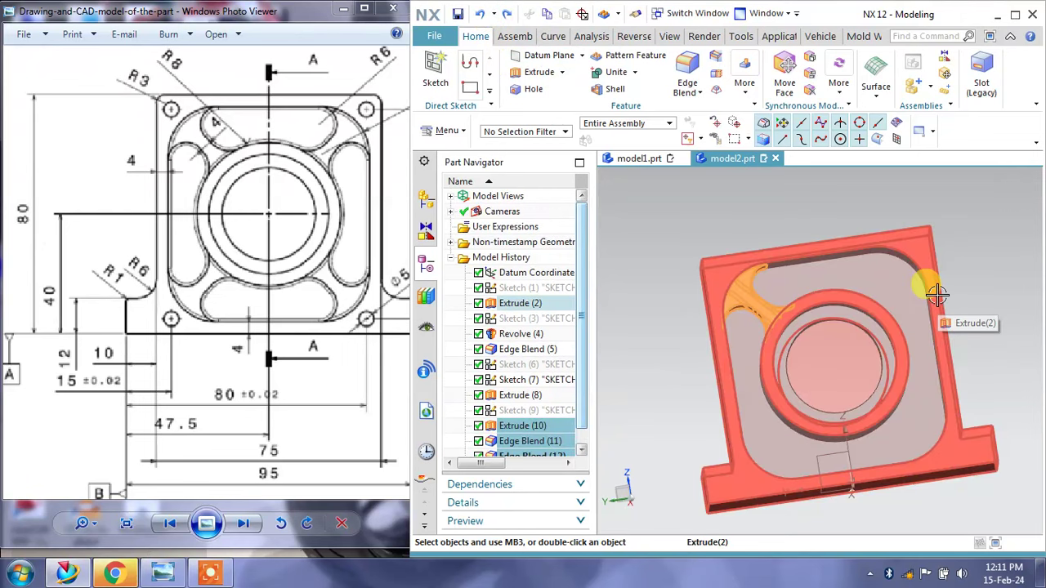
pyautogui.press('Escape')
pyautogui.moveTo(857, 300)
pyautogui.mouseDown(button='middle')
pyautogui.moveTo(843, 297)
pyautogui.moveTo(832, 270)
pyautogui.mouseUp(button='middle')
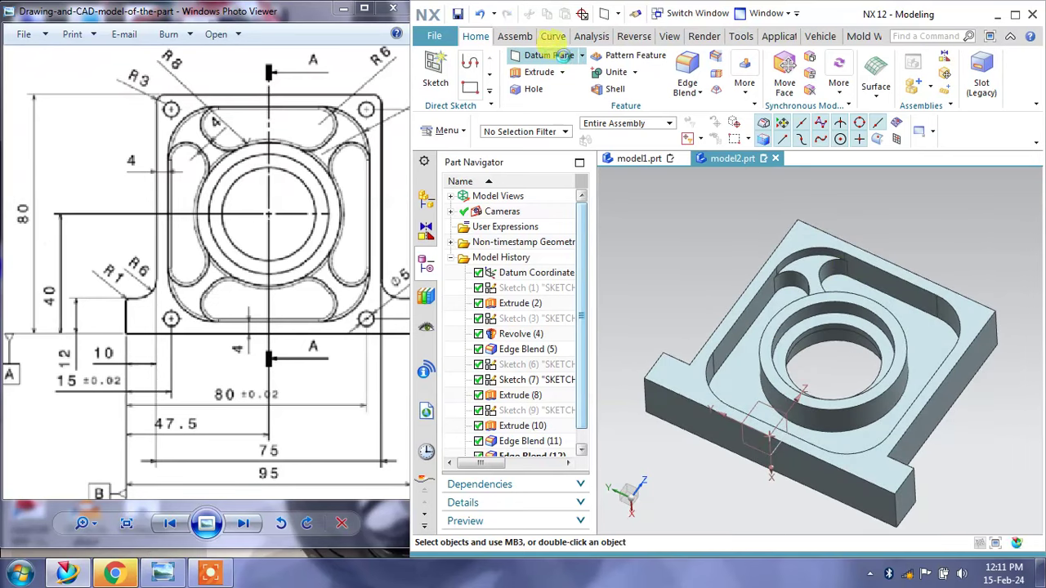
# Create a datum plane midway between the left and right side faces.
pyautogui.click(549, 55)
pyautogui.moveTo(690, 251); pyautogui.dragTo(728, 275, button='middle')
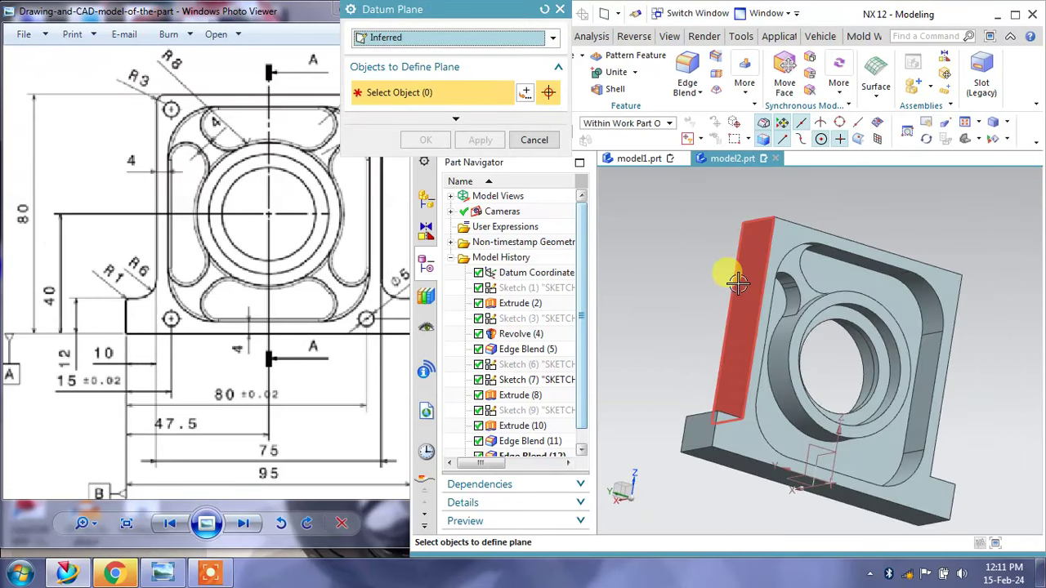
pyautogui.click(731, 275)
pyautogui.moveTo(852, 302); pyautogui.dragTo(817, 276, button='middle')
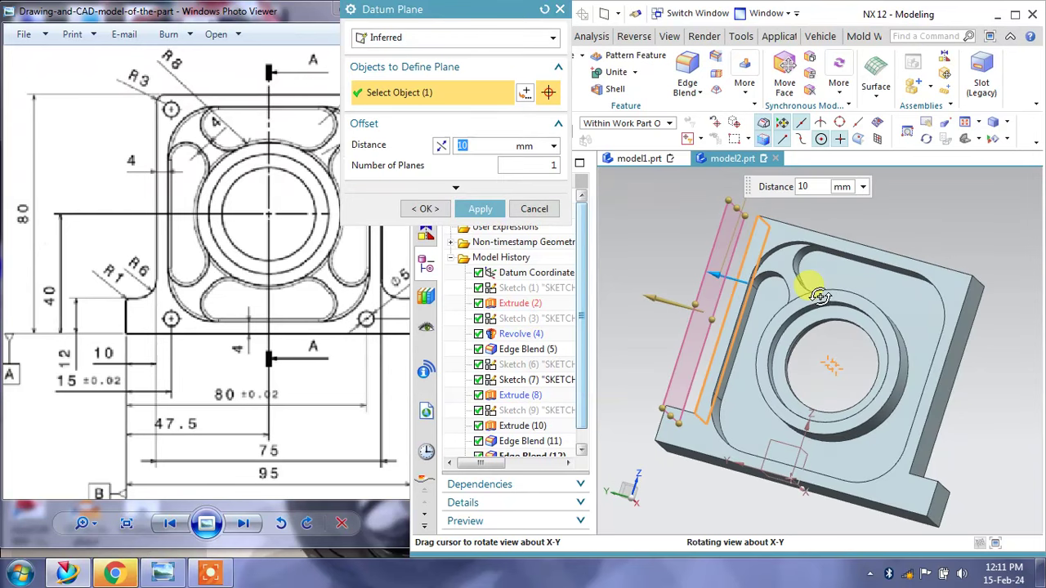
pyautogui.click(941, 357)
pyautogui.click(480, 140)
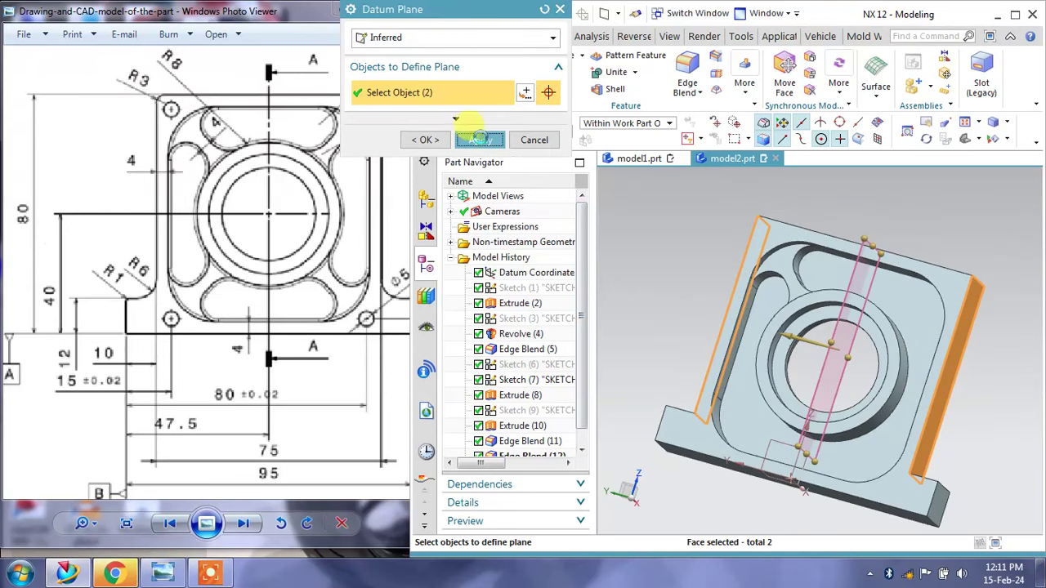
# Create a second mid datum plane between the back and front faces.
pyautogui.moveTo(850, 176)
pyautogui.mouseDown(button='middle')
pyautogui.moveTo(828, 226)
pyautogui.moveTo(873, 226)
pyautogui.moveTo(871, 415)
pyautogui.mouseUp(button='middle')
pyautogui.click(829, 227)
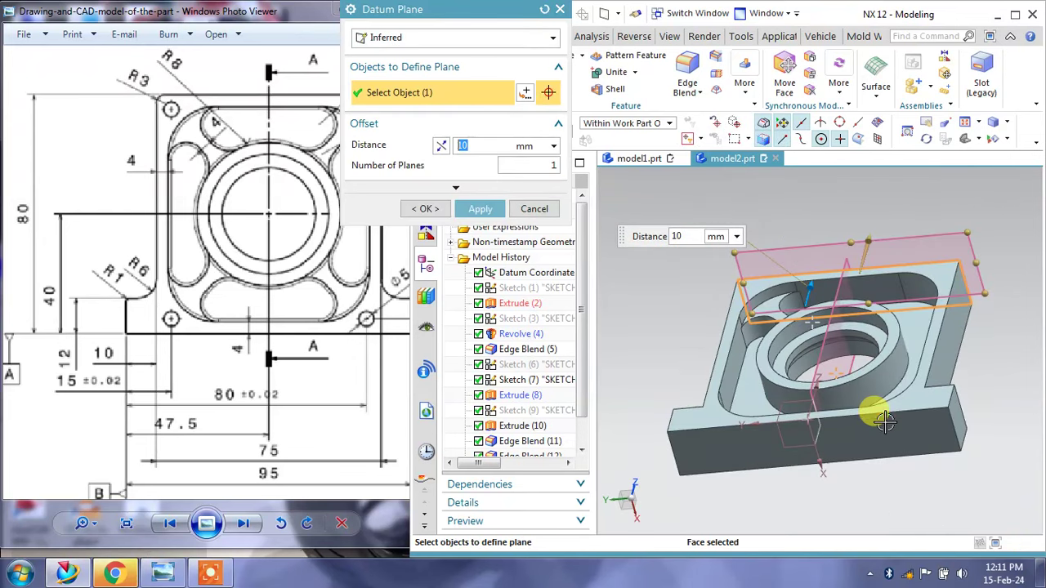
pyautogui.click(871, 415)
pyautogui.click(482, 143)
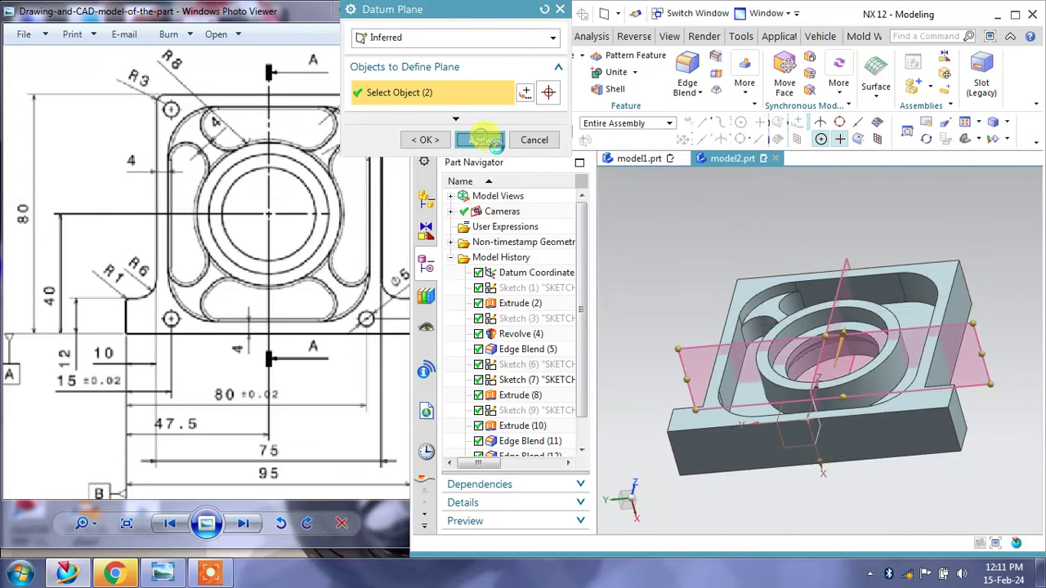
# Select the rib features Extrude (10), Edge Blend (11) and Edge Blend (12).
pyautogui.click(532, 140)
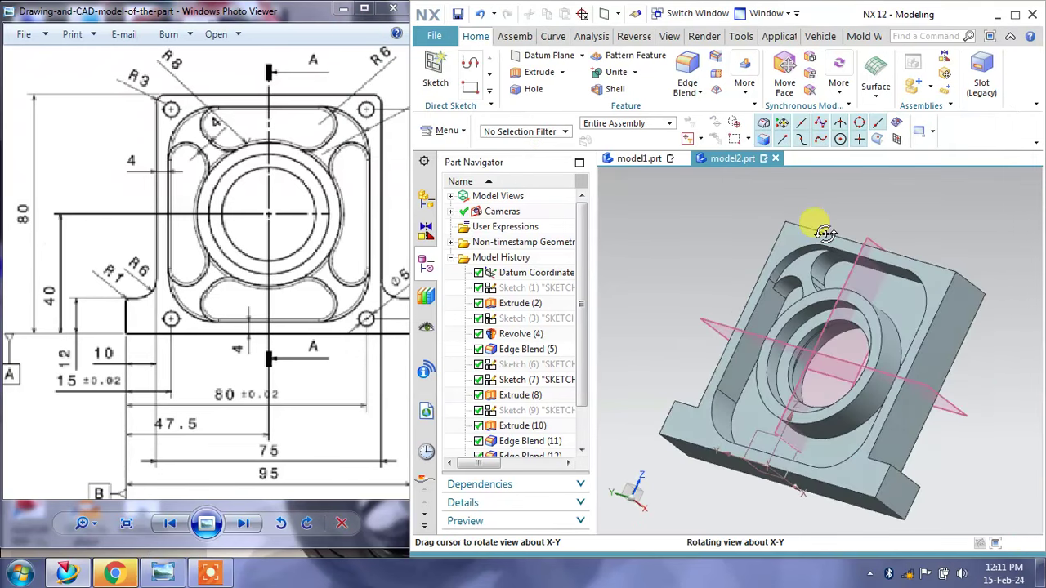
pyautogui.moveTo(818, 222); pyautogui.dragTo(650, 360, button='middle')
pyautogui.click(523, 454)
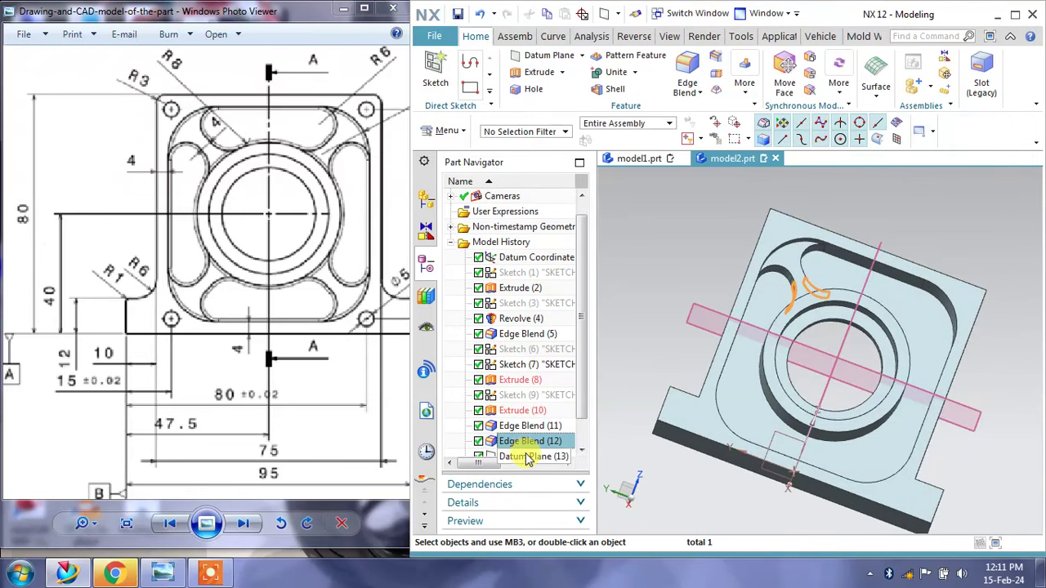
pyautogui.keyDown('ctrl'); pyautogui.click(527, 458); pyautogui.keyUp('ctrl')
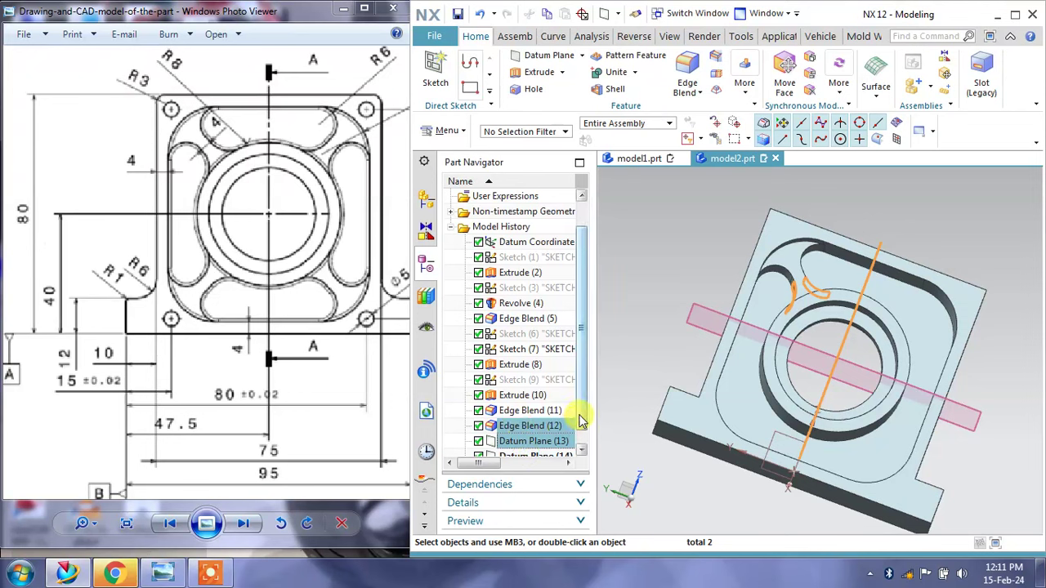
pyautogui.scroll(-1, 580, 421)
pyautogui.keyDown('ctrl'); pyautogui.click(539, 410); pyautogui.keyUp('ctrl')
pyautogui.keyDown('ctrl'); pyautogui.click(527, 395); pyautogui.keyUp('ctrl')
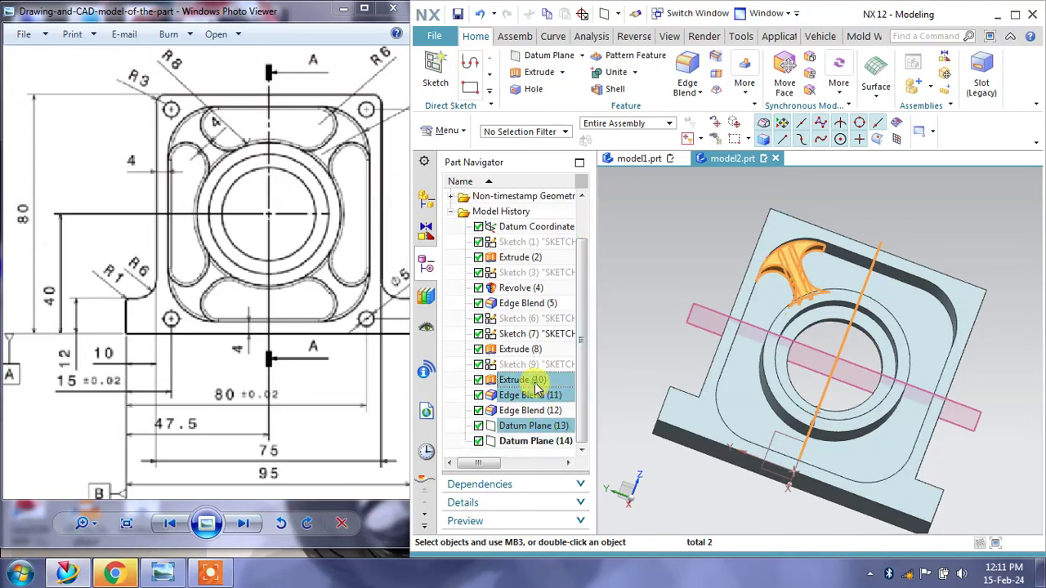
pyautogui.keyDown('ctrl'); pyautogui.click(538, 410); pyautogui.keyUp('ctrl')
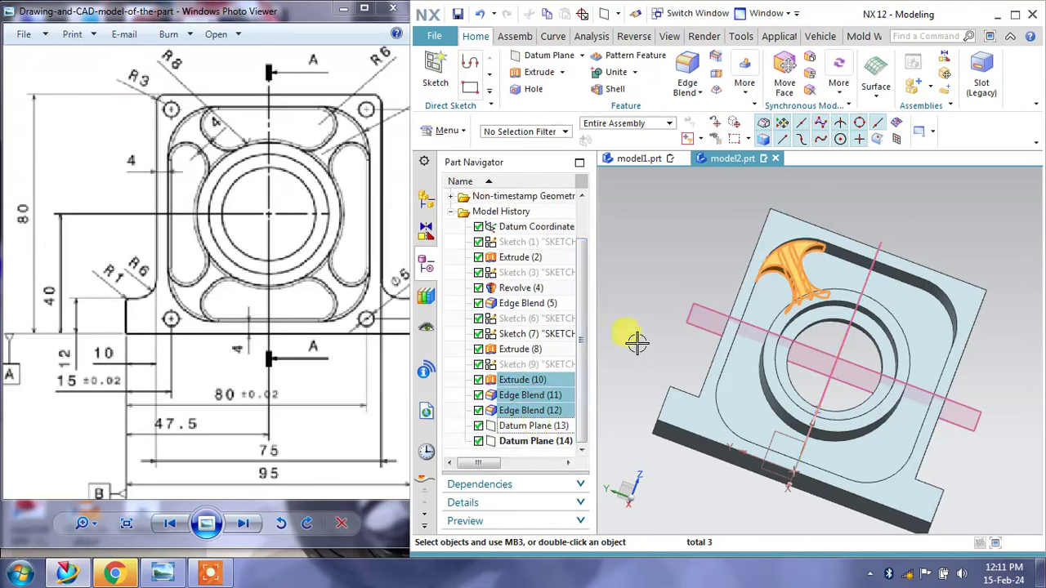
# Mirror the filleted rib features across Datum Plane (13).
pyautogui.click(744, 77)
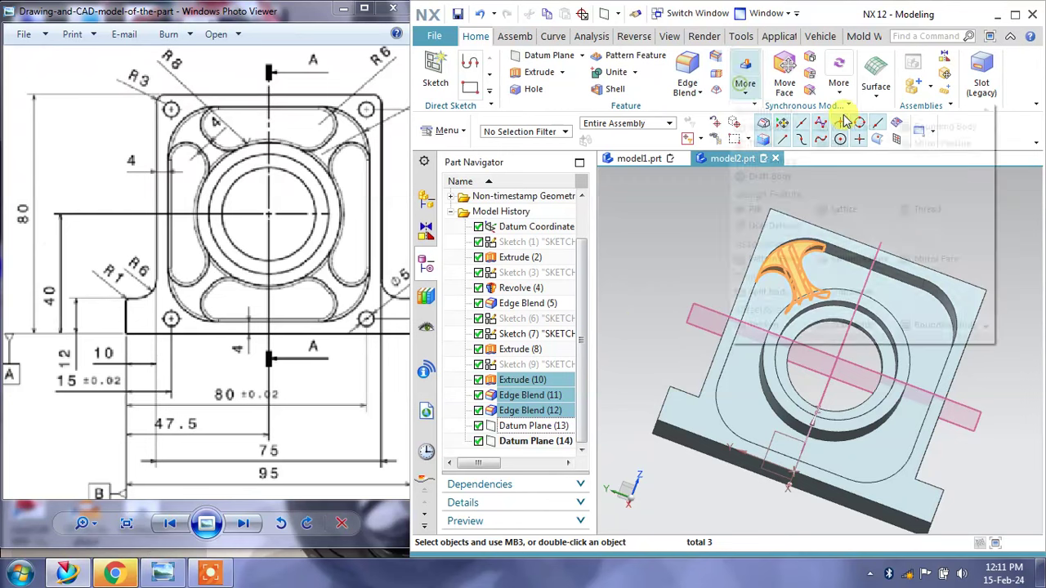
pyautogui.click(933, 143)
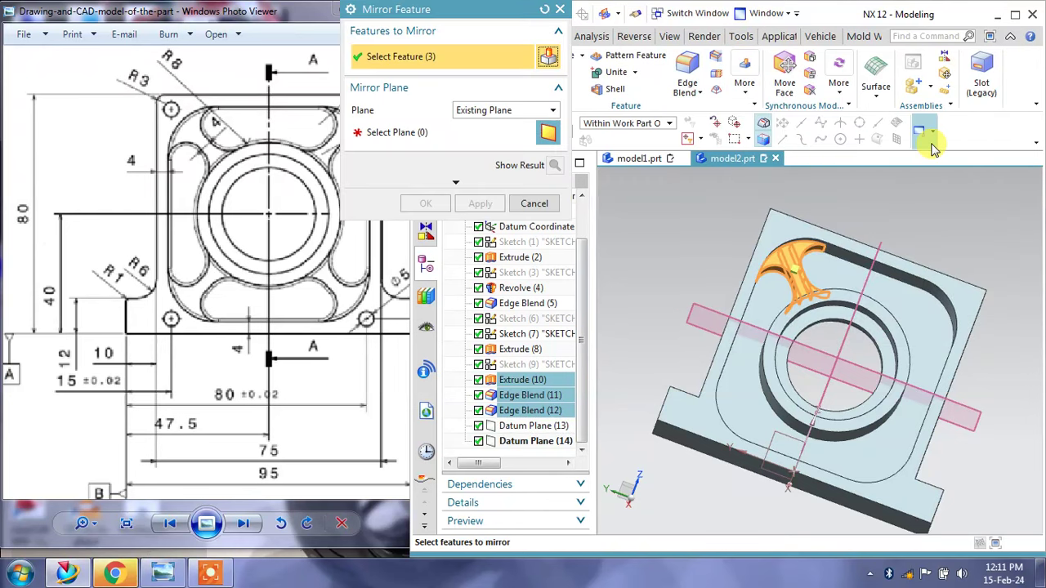
pyautogui.moveTo(742, 240); pyautogui.dragTo(738, 234, button='middle')
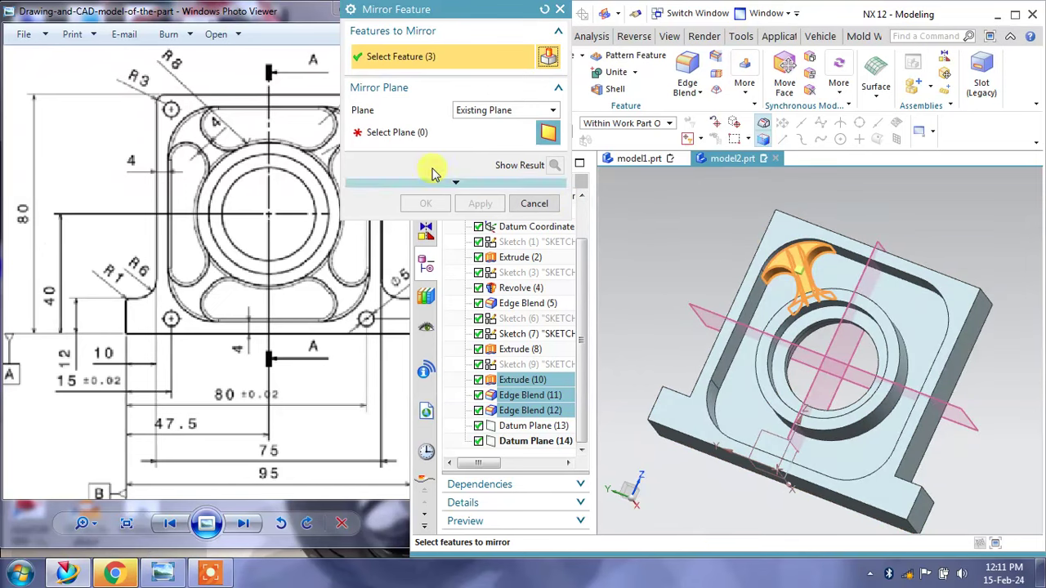
pyautogui.click(421, 138)
pyautogui.click(863, 267)
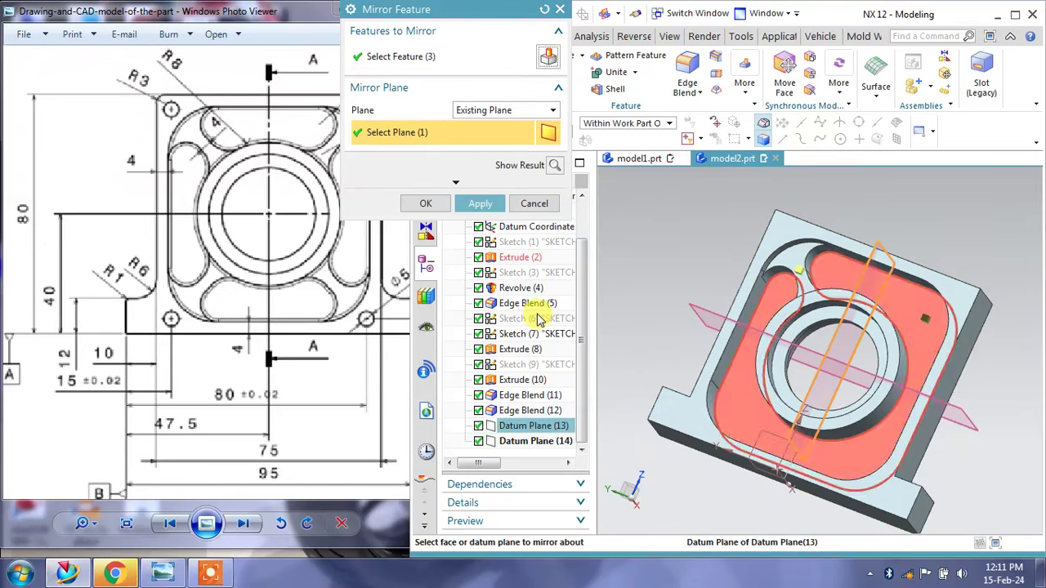
pyautogui.click(480, 204)
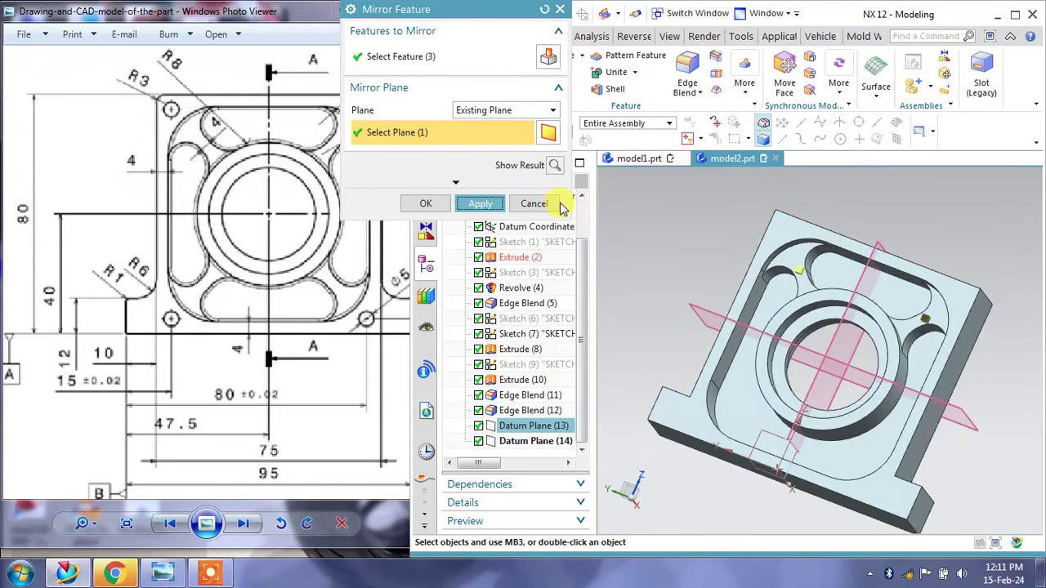
pyautogui.click(536, 204)
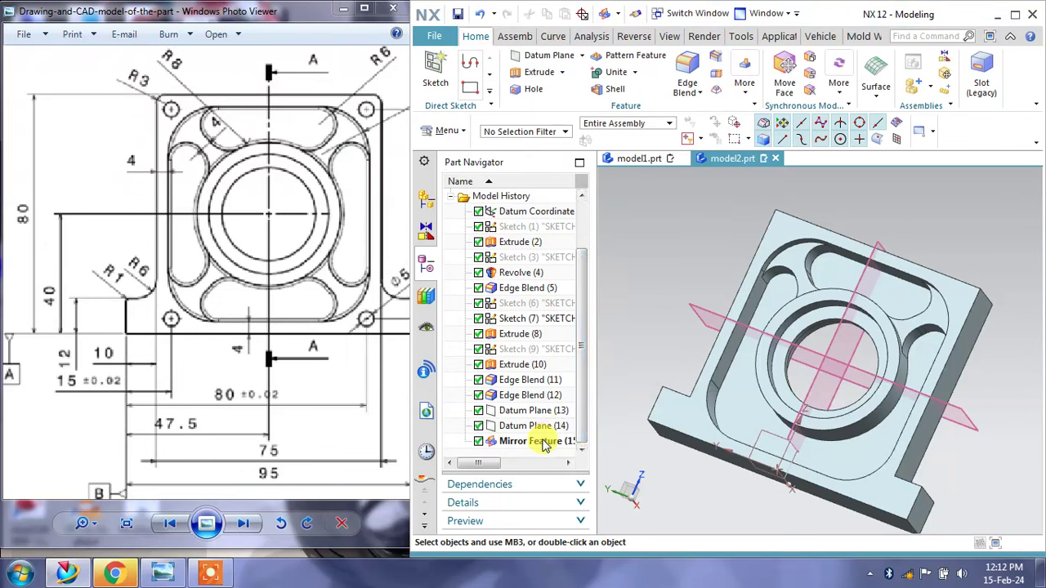
# Mirror Mirror Feature (15) plus Extrude (10)–Edge Blend (12) across Datum Plane (14).
pyautogui.click(544, 444)
pyautogui.moveTo(527, 401); pyautogui.dragTo(523, 370)
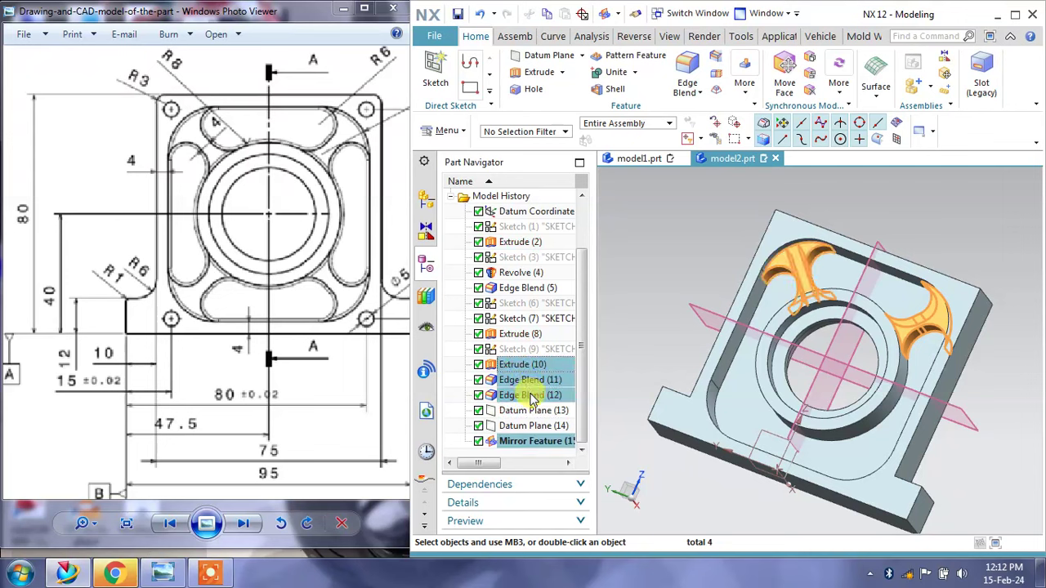
pyautogui.click(745, 79)
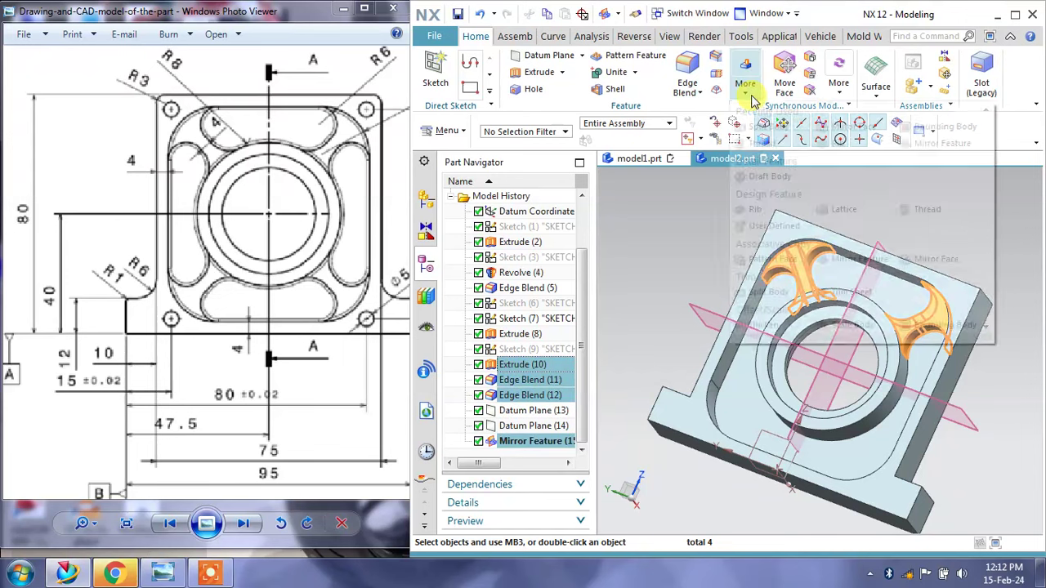
pyautogui.click(911, 143)
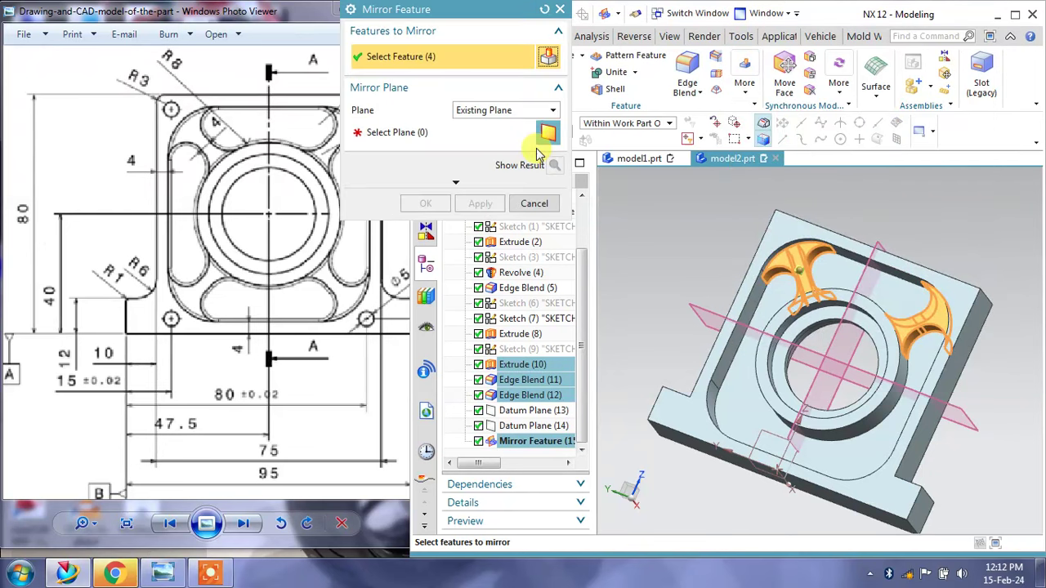
pyautogui.click(678, 298)
pyautogui.click(482, 204)
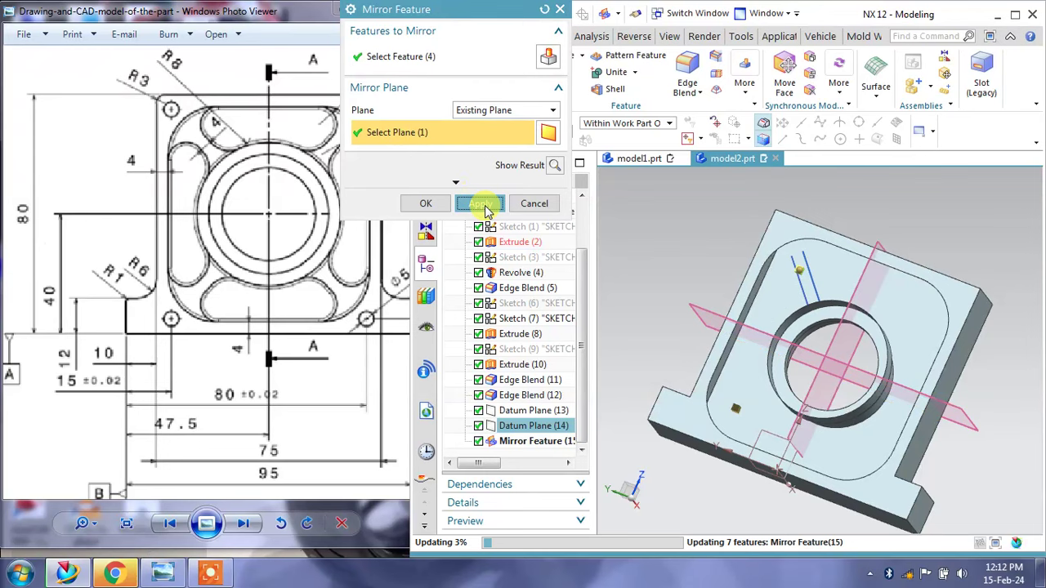
pyautogui.click(549, 205)
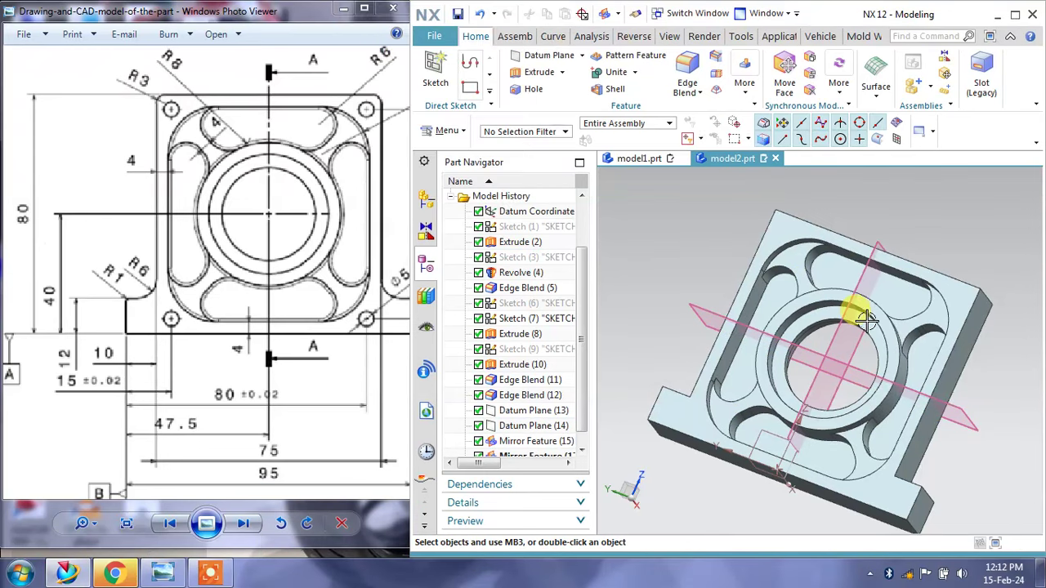
# Hide Datum Planes (13) and (14), then view the four-ribbed housing from a new angle.
pyautogui.moveTo(859, 311)
pyautogui.mouseDown(button='middle')
pyautogui.moveTo(869, 327)
pyautogui.moveTo(856, 380)
pyautogui.mouseUp(button='middle')
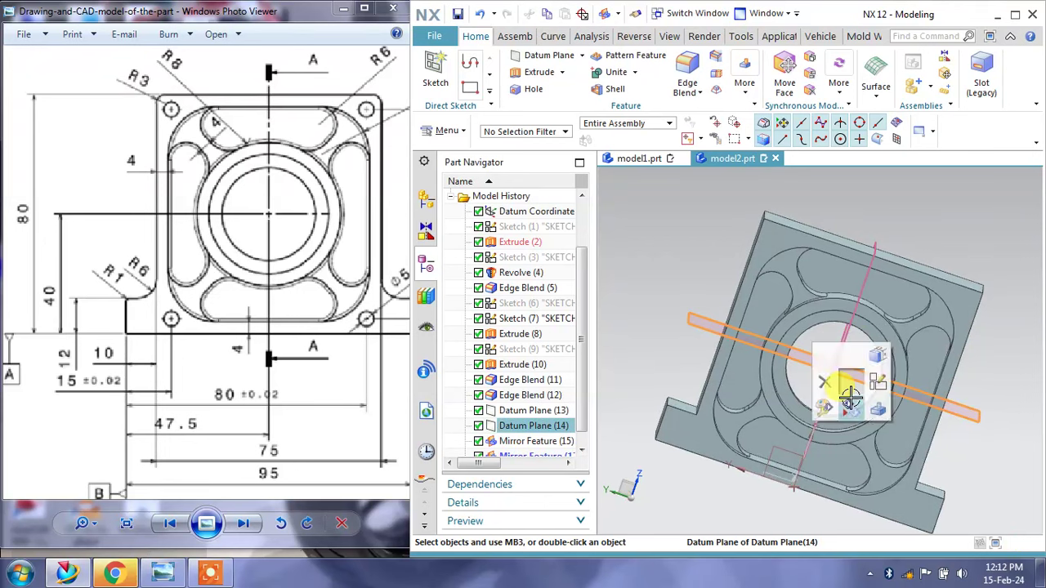
pyautogui.click(853, 381)
pyautogui.click(826, 364)
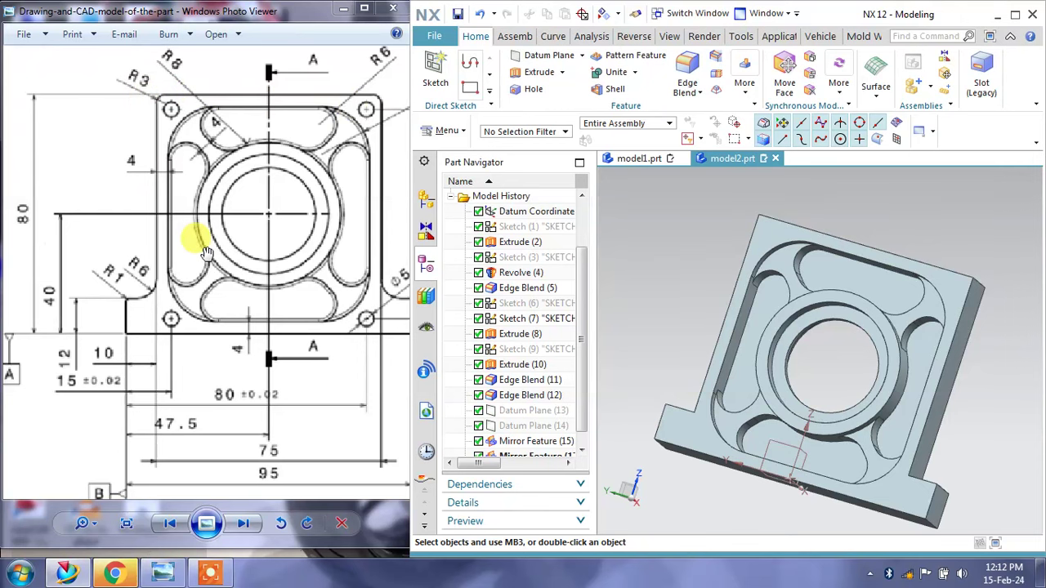
pyautogui.moveTo(207, 253); pyautogui.dragTo(135, 263)
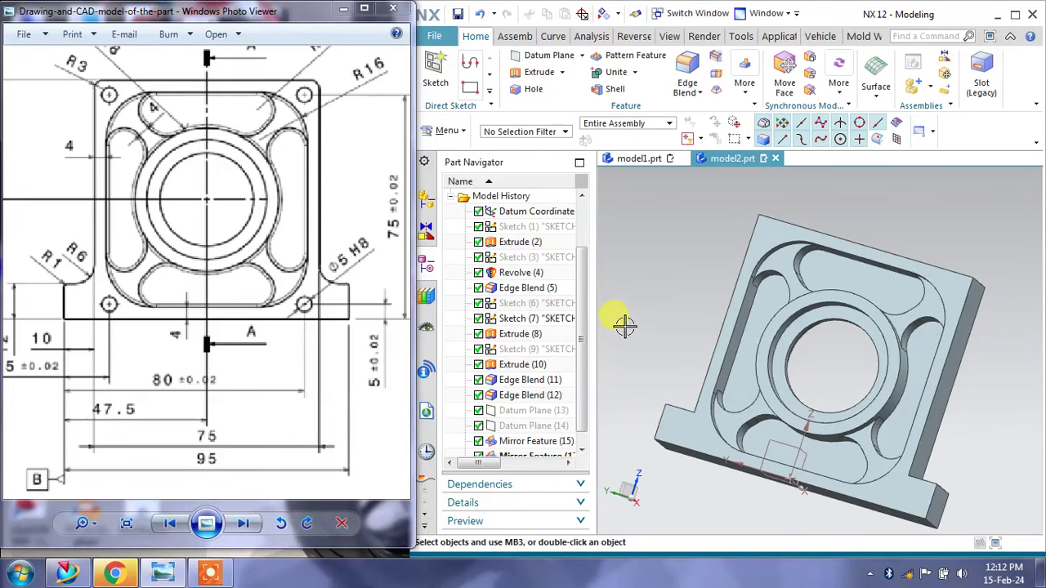
pyautogui.moveTo(624, 323); pyautogui.dragTo(672, 347, button='middle')
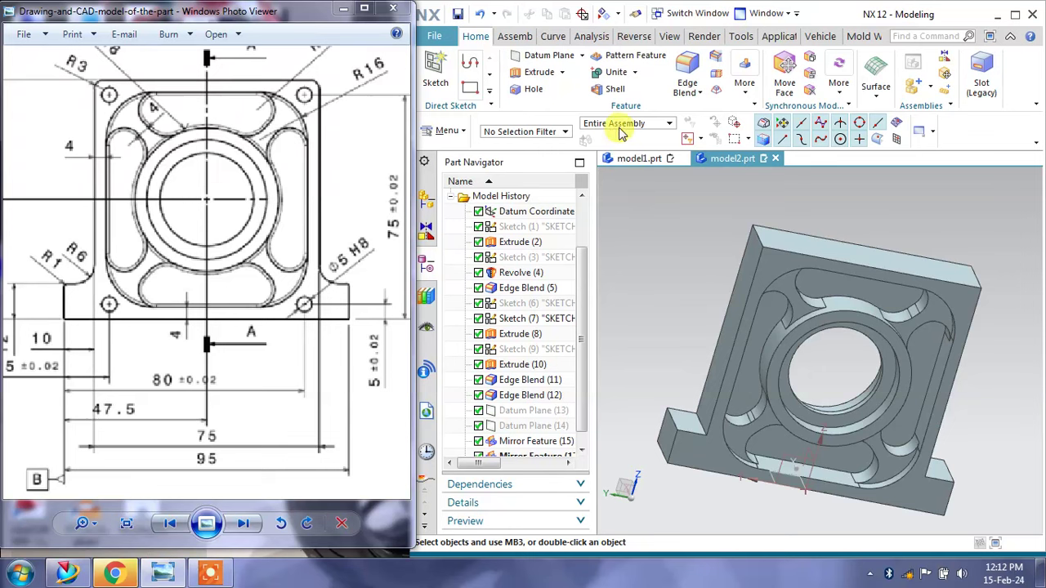
# Round the two flange corner edges with a 6 mm edge blend.
pyautogui.click(687, 72)
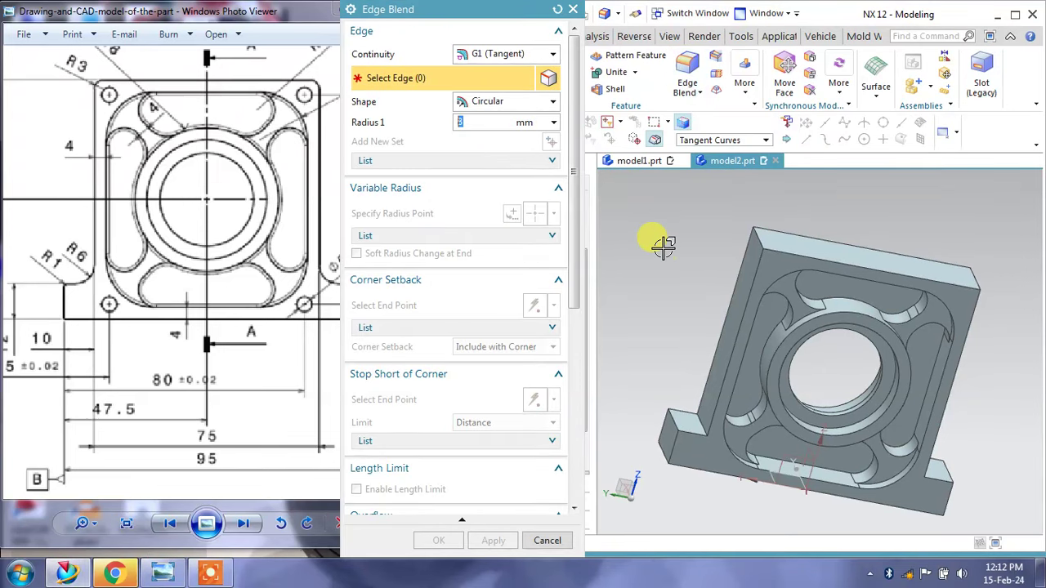
pyautogui.scroll(2, 770, 482)
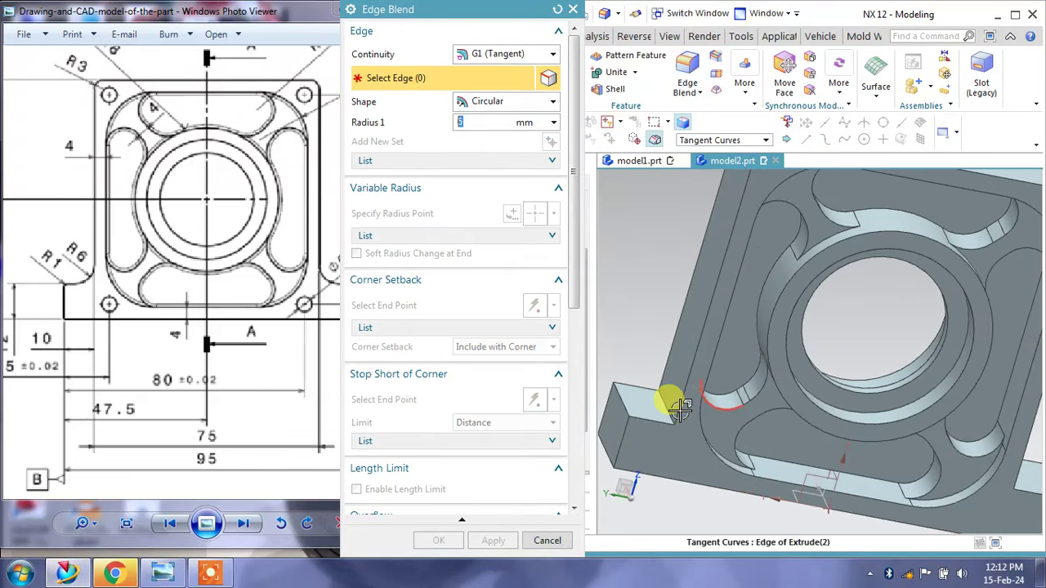
pyautogui.click(668, 409)
pyautogui.moveTo(829, 397)
pyautogui.mouseDown(button='middle')
pyautogui.moveTo(771, 310)
pyautogui.moveTo(936, 433)
pyautogui.mouseUp(button='middle')
pyautogui.click(941, 438)
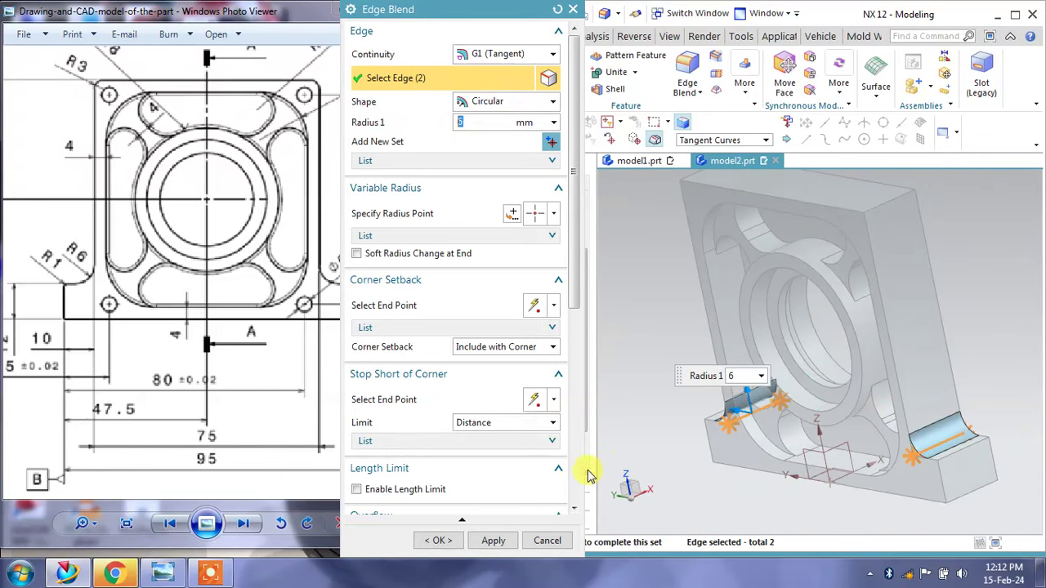
pyautogui.click(493, 541)
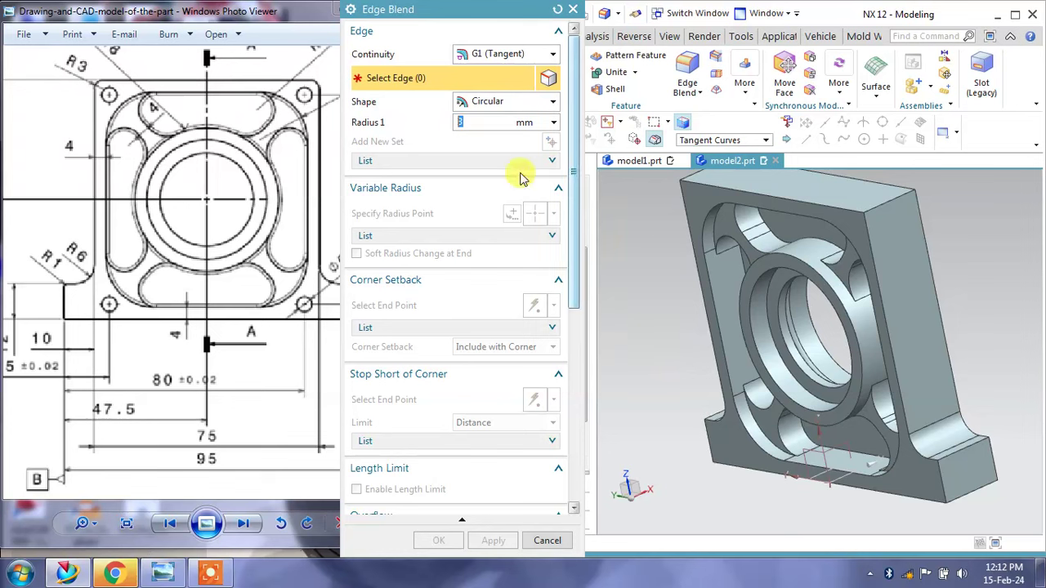
# Round two top wall edges with 3 mm fillets.
pyautogui.moveTo(730, 235)
pyautogui.mouseDown(button='middle')
pyautogui.moveTo(759, 292)
pyautogui.moveTo(728, 221)
pyautogui.mouseUp(button='middle')
pyautogui.click(728, 223)
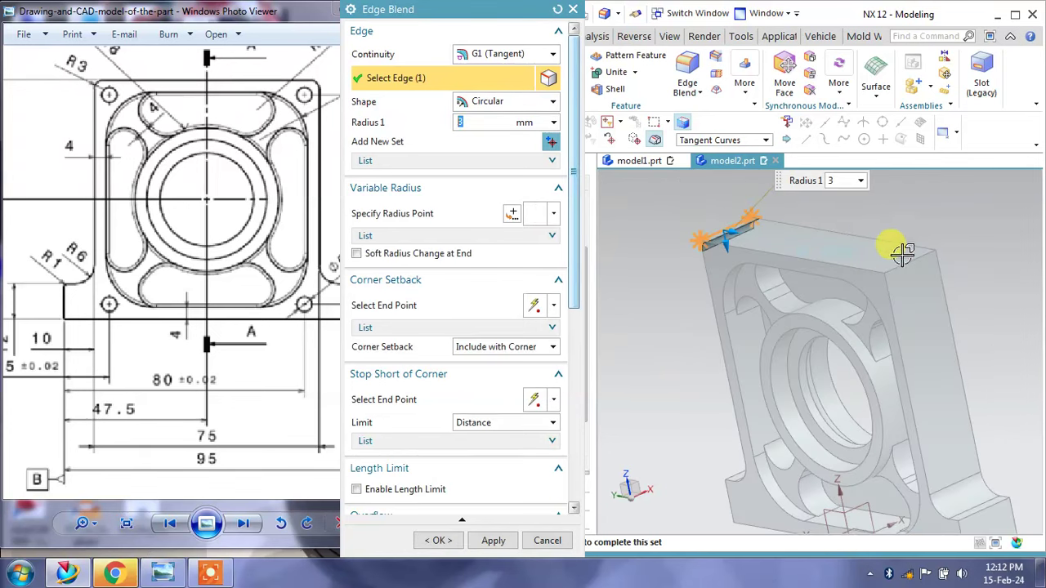
pyautogui.click(901, 270)
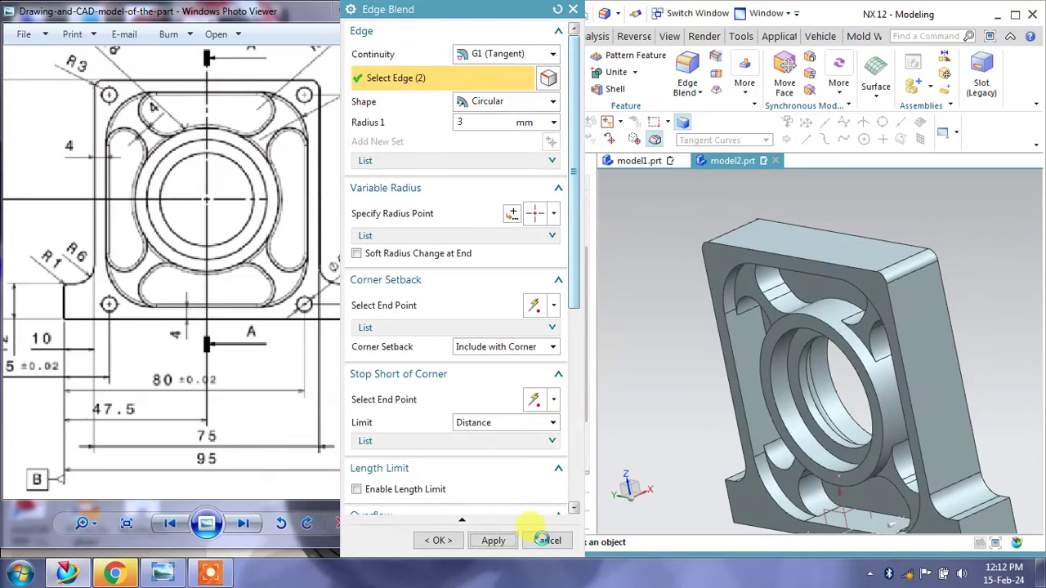
pyautogui.click(548, 540)
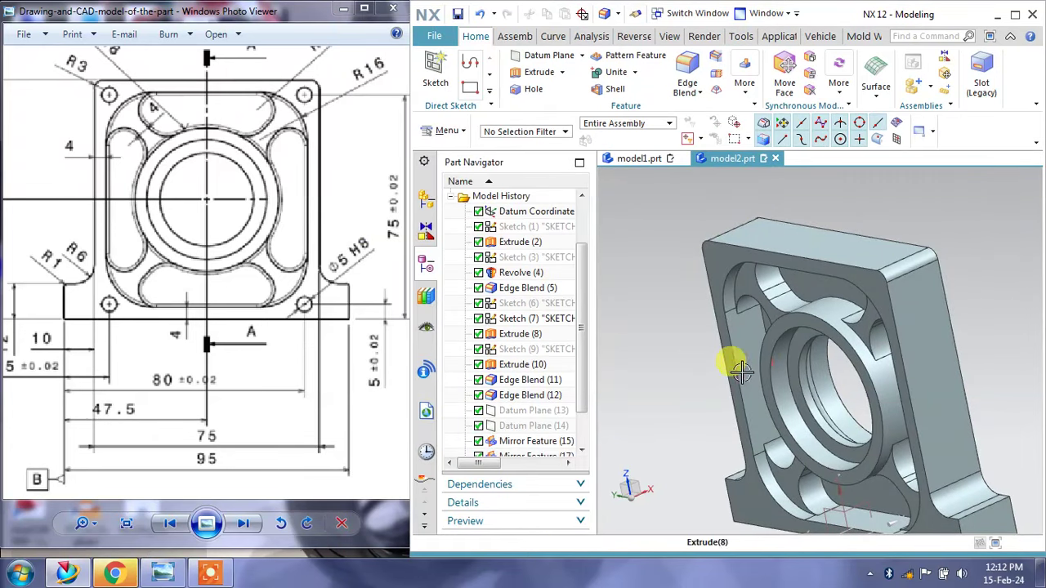
pyautogui.moveTo(741, 371); pyautogui.dragTo(731, 320, button='middle')
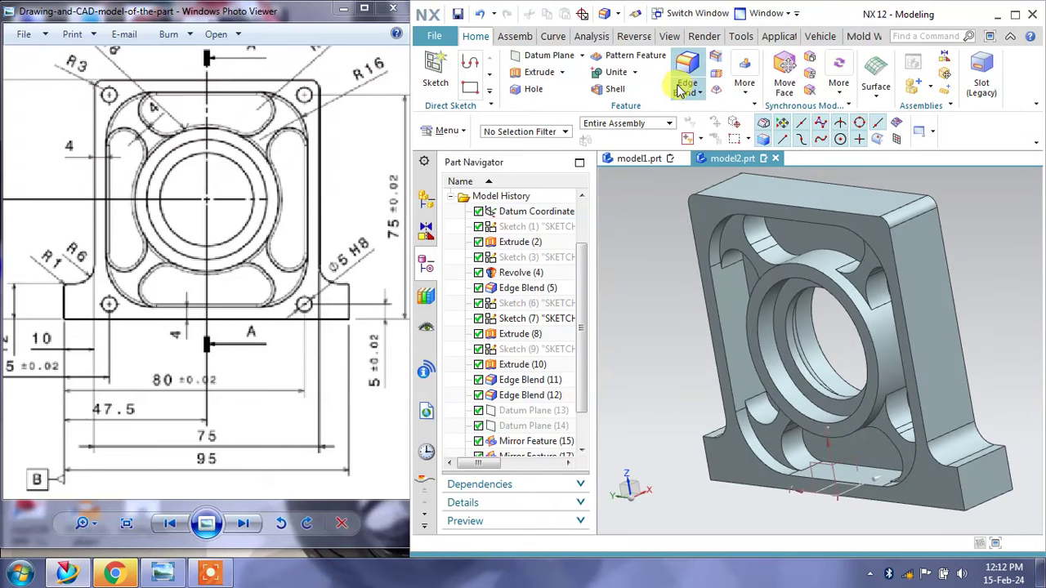
# Round the two flange base edges with a 1 mm edge blend.
pyautogui.click(678, 86)
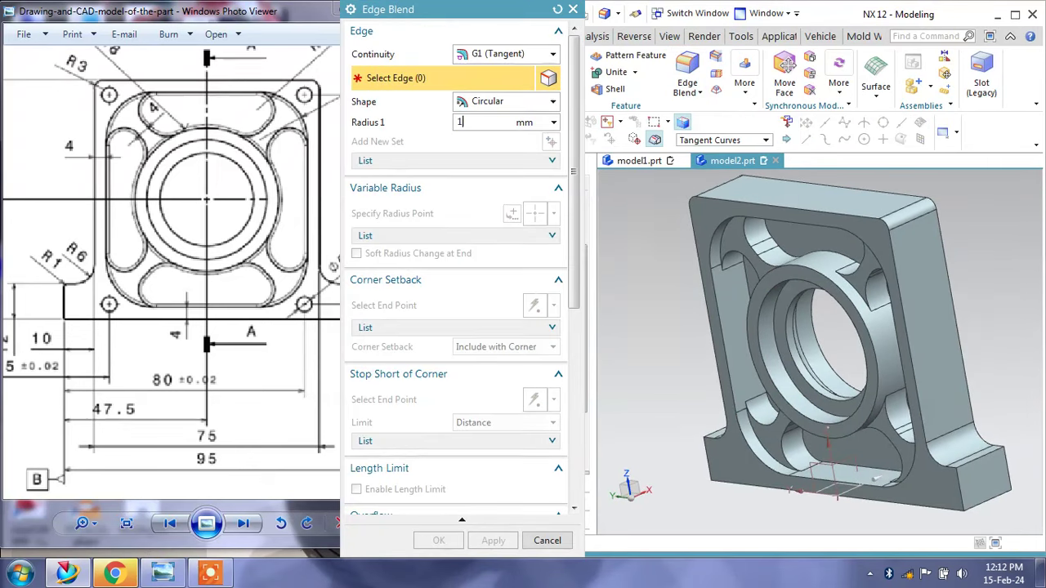
pyautogui.click(968, 462)
pyautogui.moveTo(864, 397); pyautogui.dragTo(883, 413, button='middle')
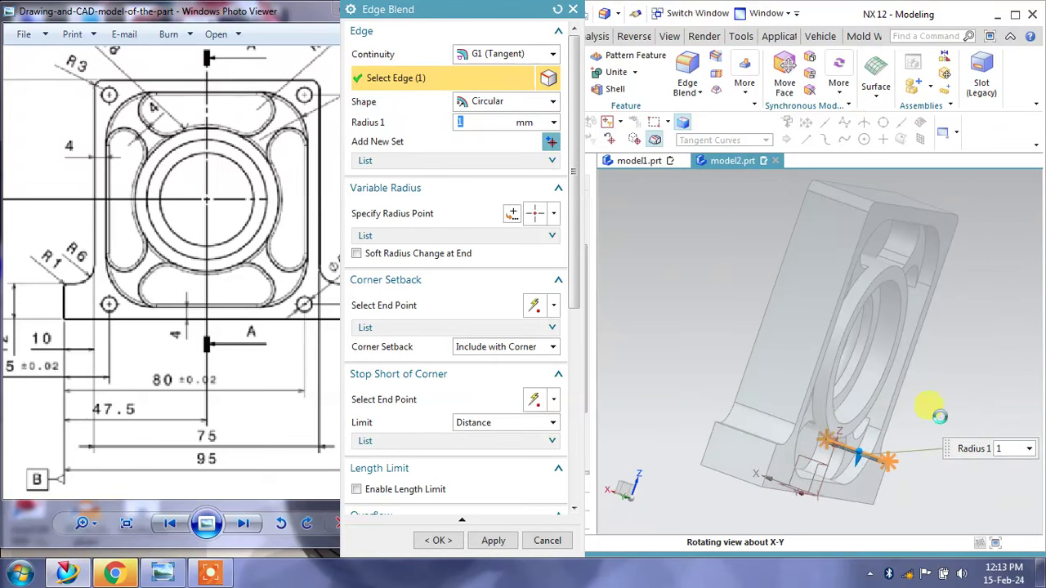
pyautogui.click(761, 439)
pyautogui.moveTo(731, 486); pyautogui.dragTo(728, 479, button='middle')
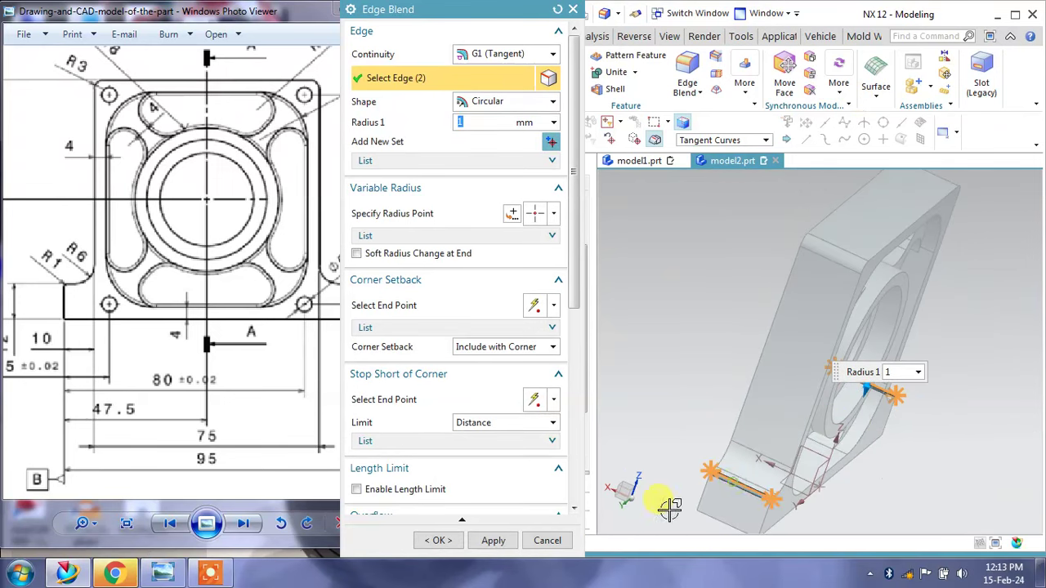
pyautogui.click(493, 540)
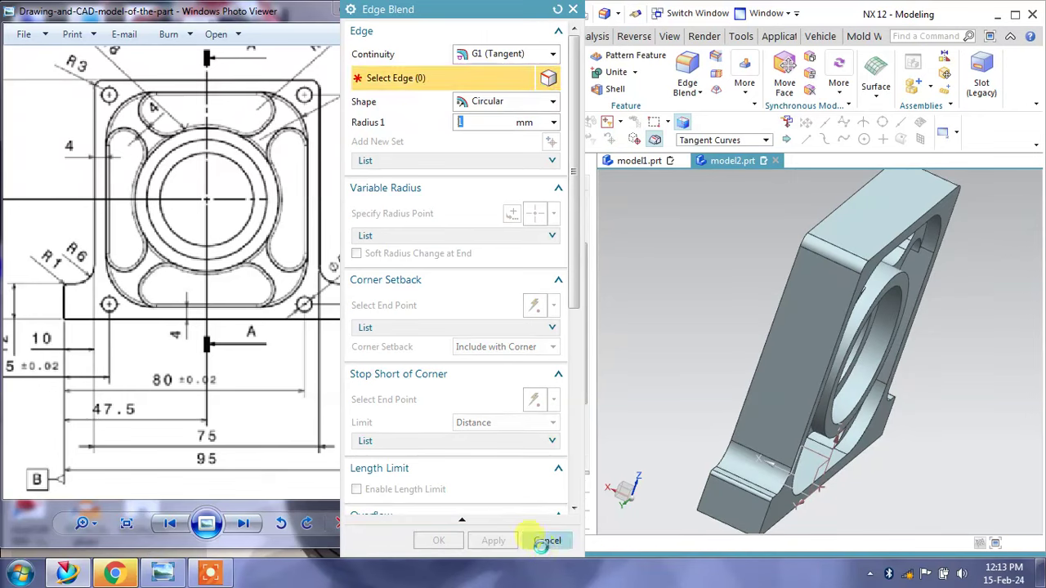
pyautogui.click(541, 542)
# Reorient the housing to an isometric top view and bring the reference drawing's corner holes into view.
pyautogui.moveTo(869, 397)
pyautogui.mouseDown(button='middle')
pyautogui.moveTo(802, 346)
pyautogui.moveTo(806, 334)
pyautogui.mouseUp(button='middle')
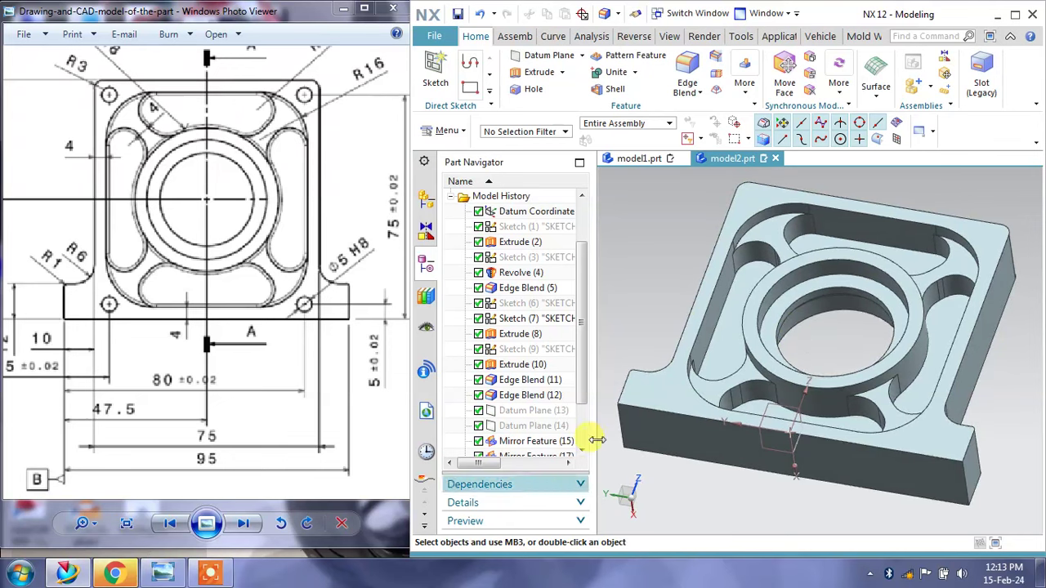
pyautogui.keyDown('shift'); pyautogui.moveTo(701, 303); pyautogui.dragTo(724, 339, button='middle'); pyautogui.keyUp('shift')
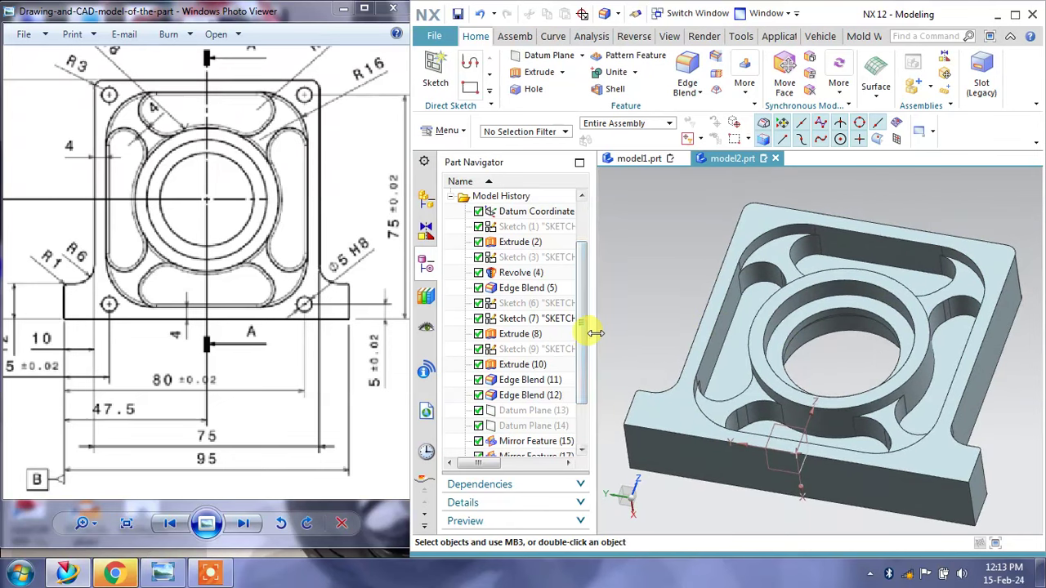
pyautogui.moveTo(595, 333); pyautogui.dragTo(527, 331)
pyautogui.moveTo(728, 299)
pyautogui.mouseDown(button='middle')
pyautogui.moveTo(752, 299)
pyautogui.moveTo(768, 256)
pyautogui.moveTo(754, 250)
pyautogui.moveTo(740, 303)
pyautogui.moveTo(759, 331)
pyautogui.mouseUp(button='middle')
pyautogui.scroll(-1, 759, 331)
pyautogui.scroll(-1, 747, 338)
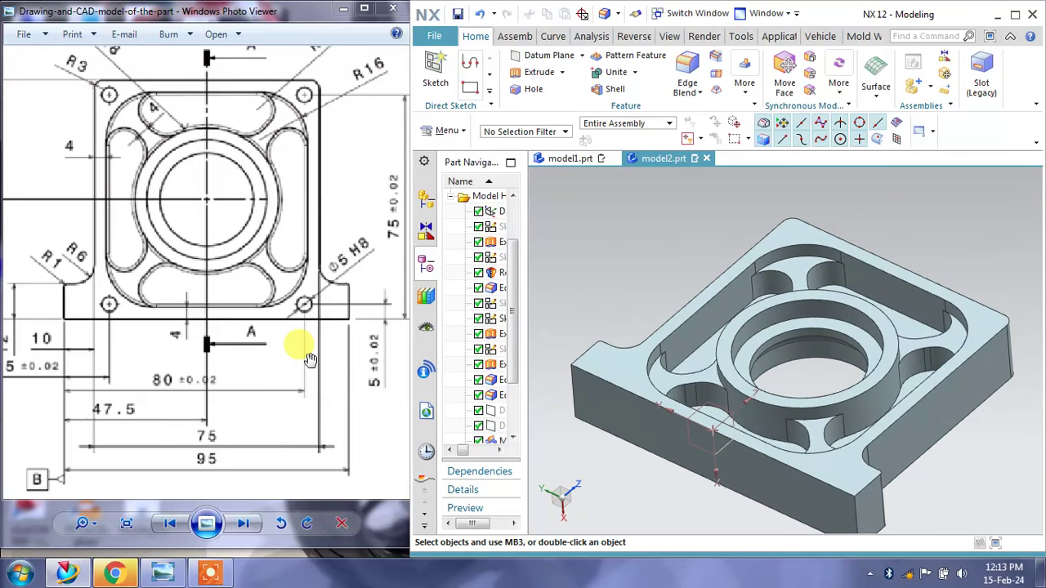
pyautogui.moveTo(57, 321); pyautogui.dragTo(127, 304)
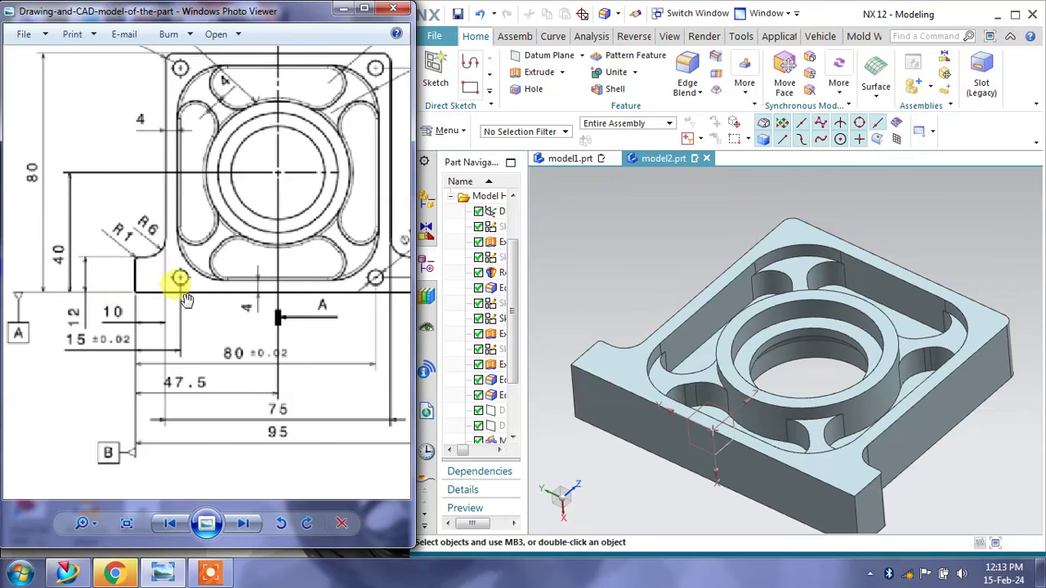
# Bring up the hole settings and move them clear of the reference drawing.
pyautogui.click(446, 78)
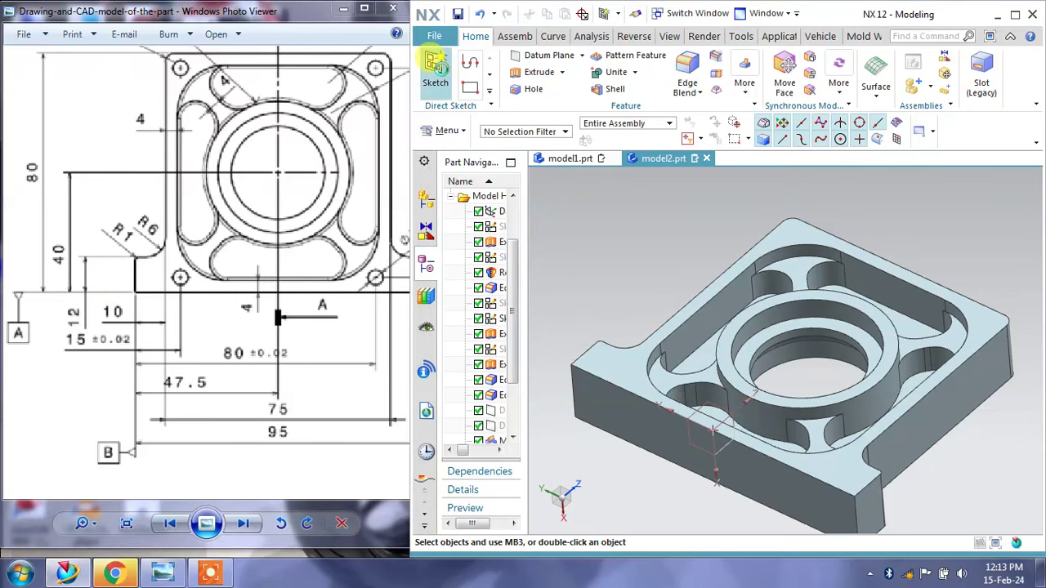
pyautogui.click(527, 204)
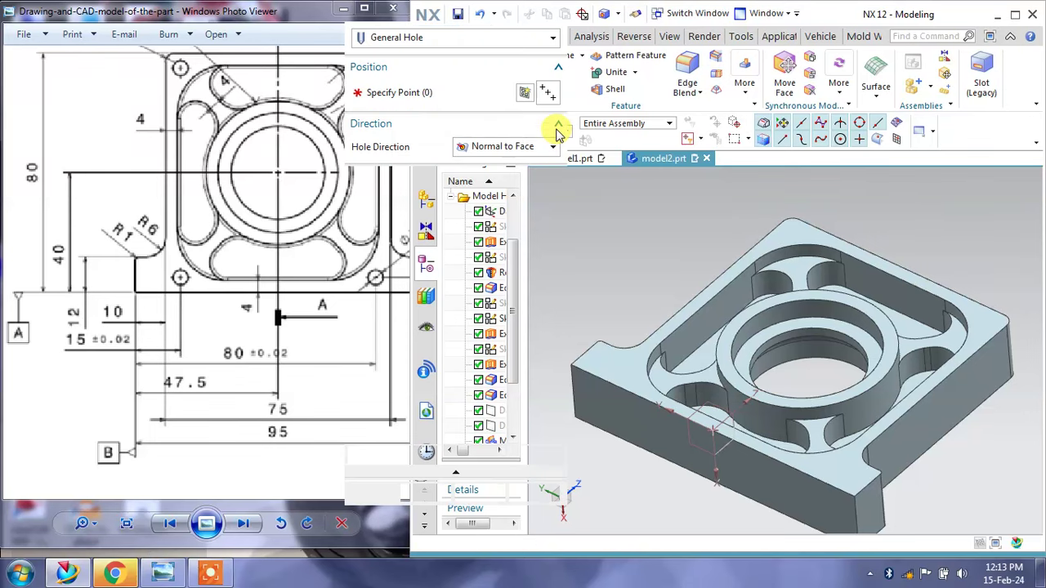
pyautogui.moveTo(227, 98); pyautogui.dragTo(146, 161)
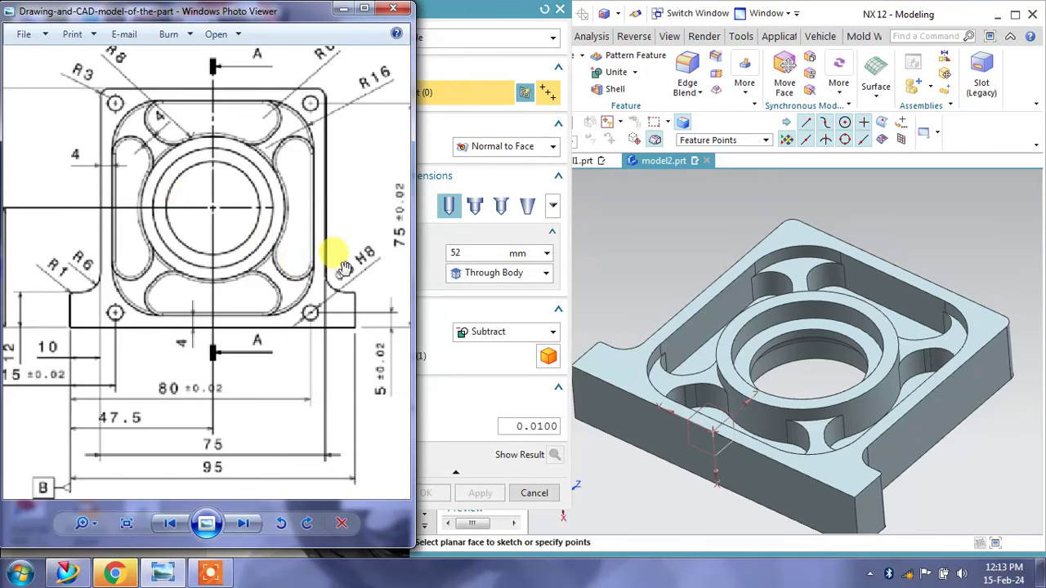
pyautogui.moveTo(544, 12); pyautogui.dragTo(645, 12)
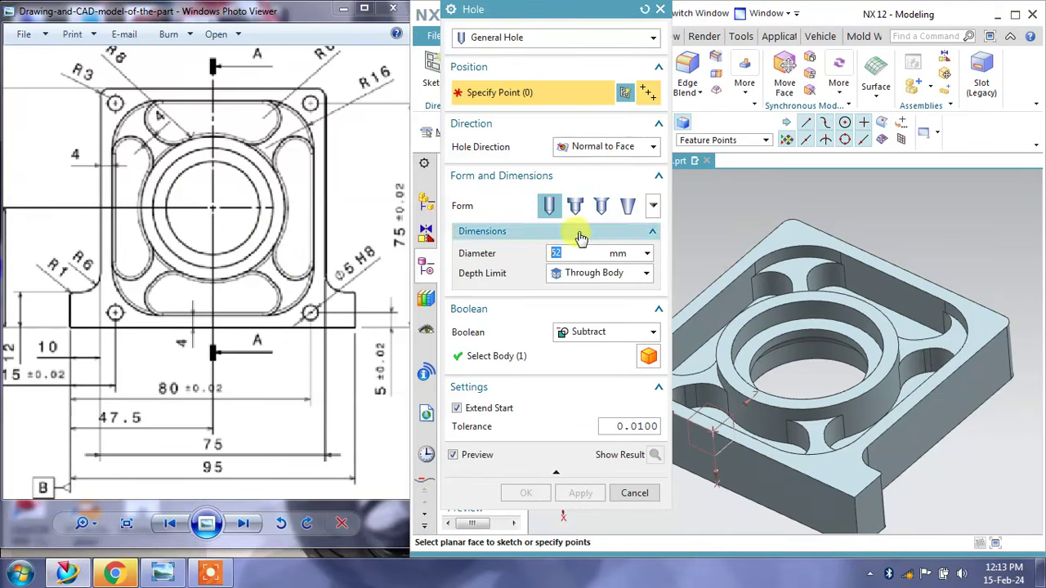
# Try the Hole Series type, keeping the M6 size and Simple form.
pyautogui.click(546, 41)
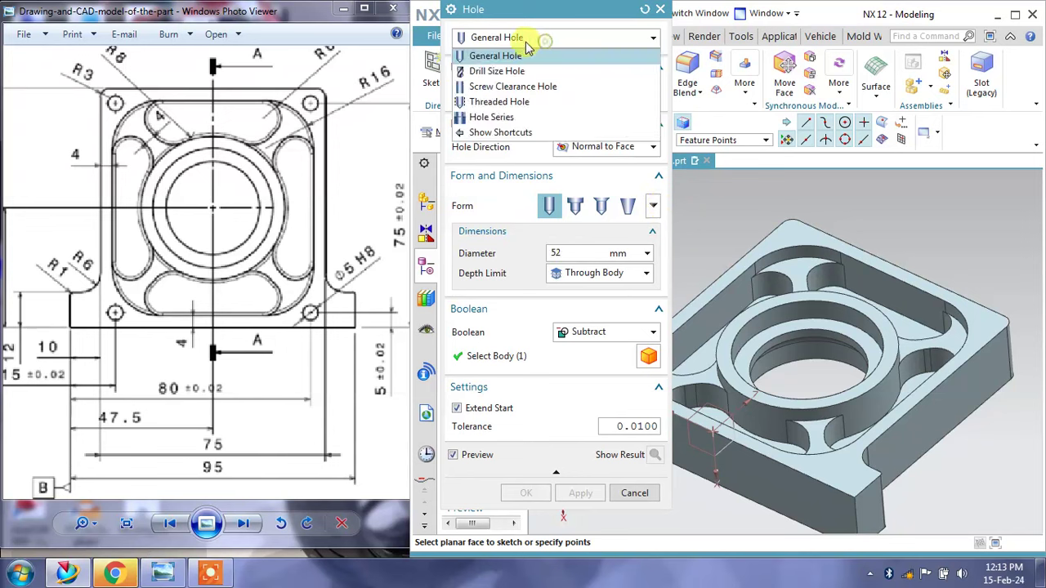
pyautogui.click(513, 119)
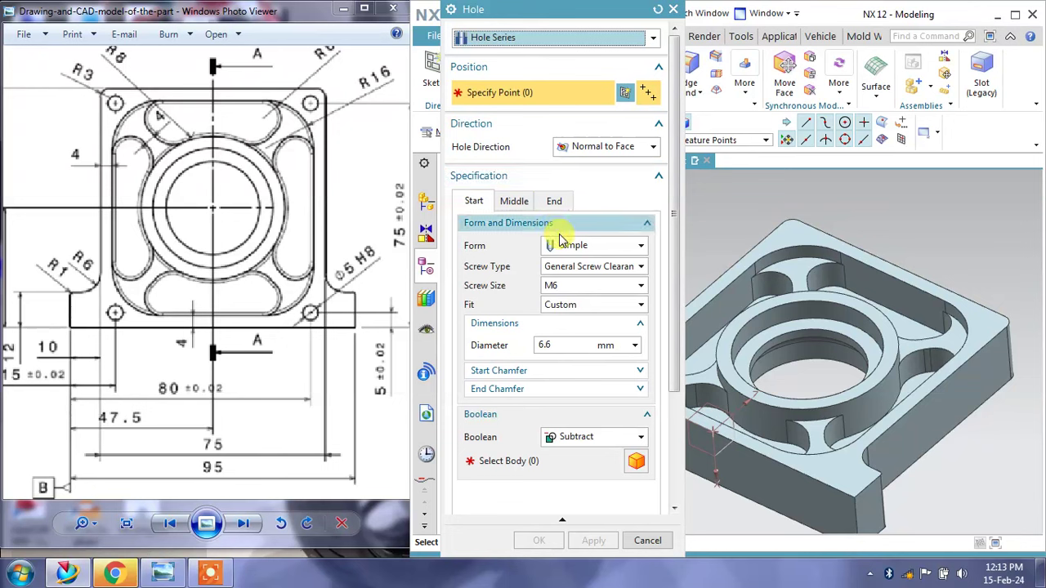
pyautogui.click(585, 289)
pyautogui.scroll(-1, 576, 400)
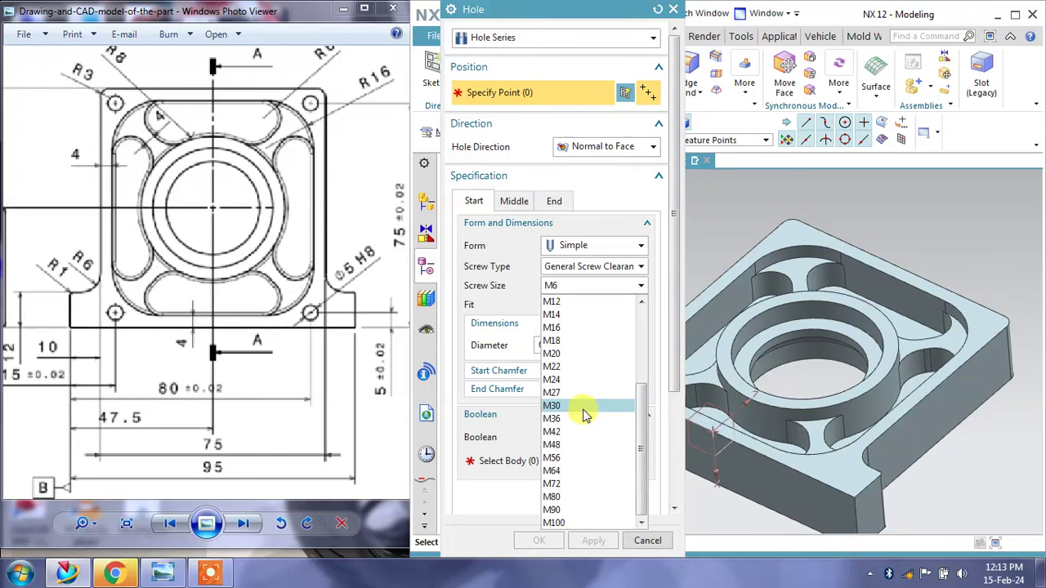
pyautogui.scroll(3, 576, 367)
pyautogui.click(578, 286)
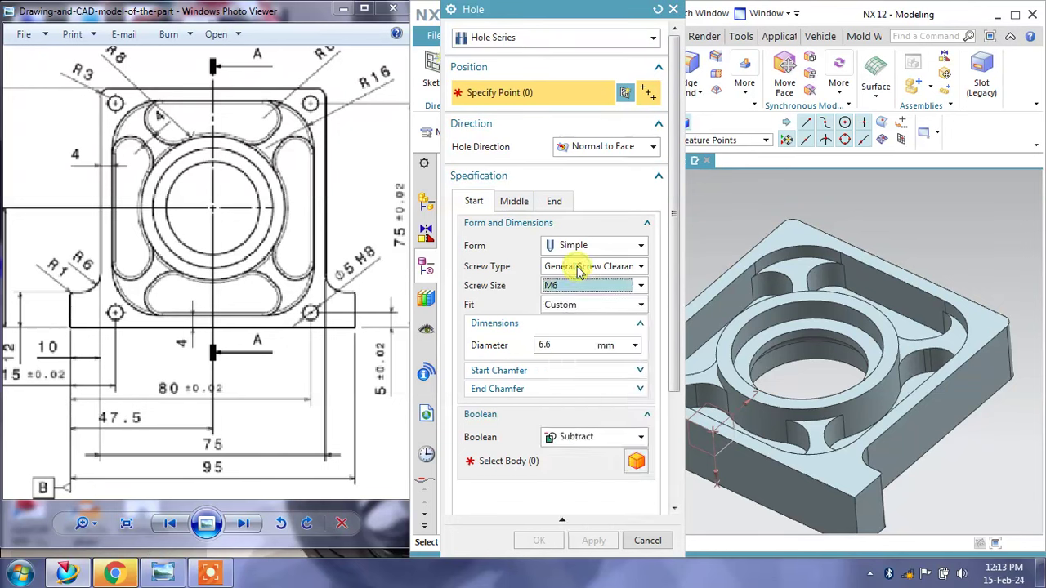
pyautogui.click(578, 266)
pyautogui.click(578, 246)
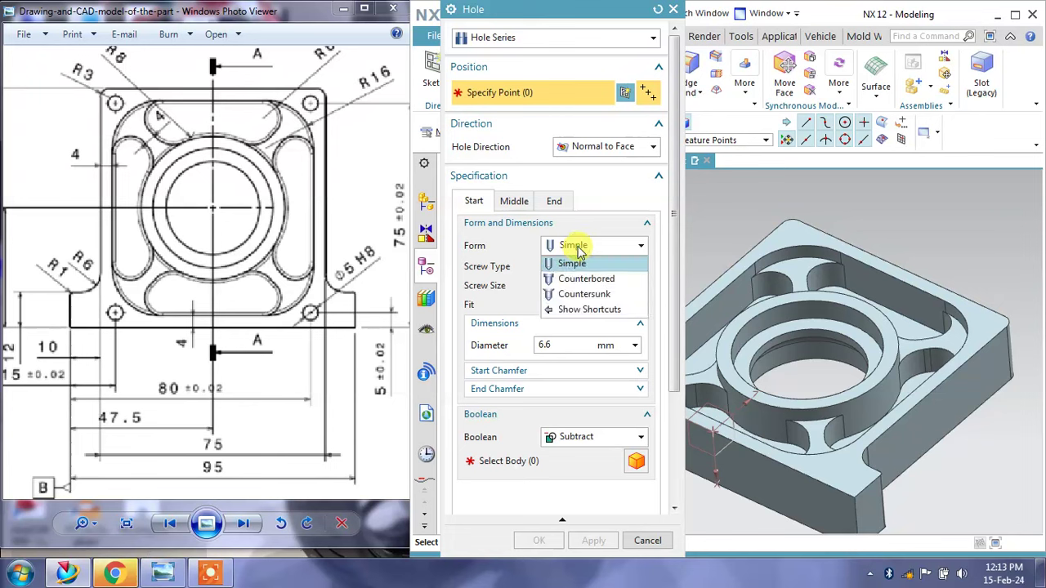
pyautogui.click(577, 248)
pyautogui.click(516, 203)
pyautogui.click(556, 201)
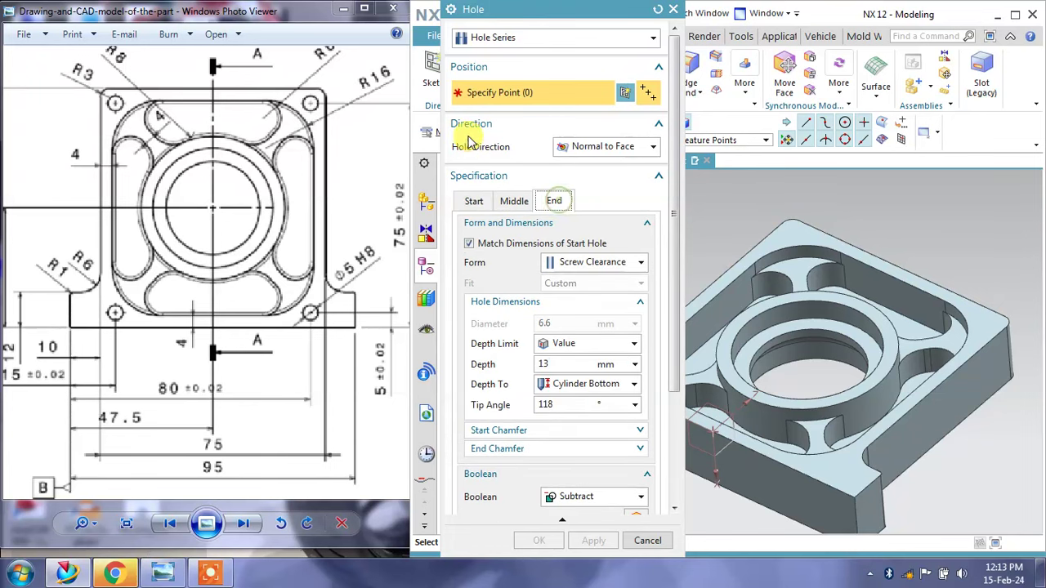
# Try the Threaded Hole type, leaving the thread size at M14 x 2.
pyautogui.click(462, 37)
pyautogui.click(485, 99)
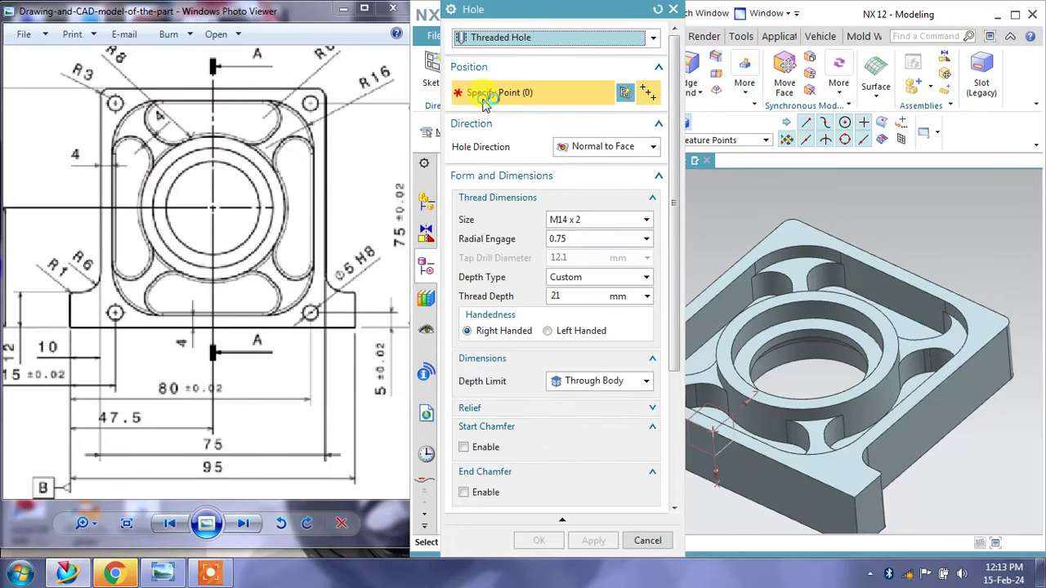
pyautogui.click(564, 219)
pyautogui.scroll(-2, 576, 328)
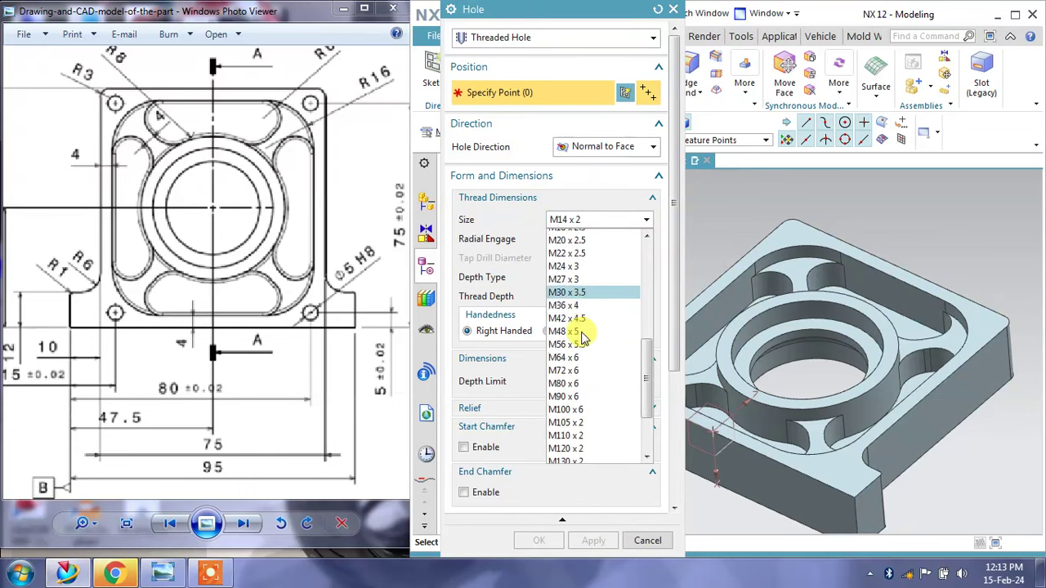
pyautogui.scroll(-3, 580, 328)
pyautogui.scroll(10, 584, 331)
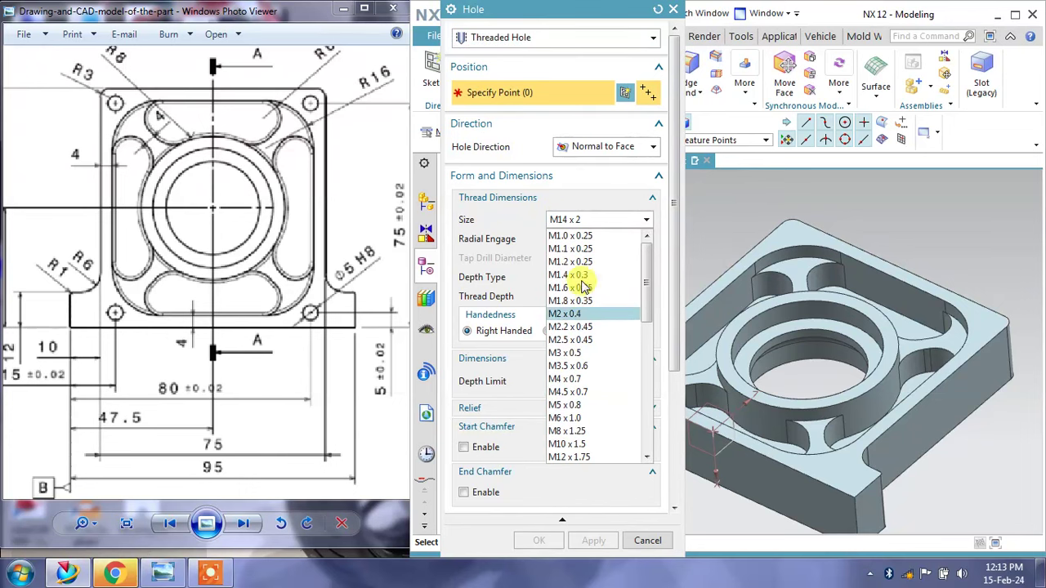
pyautogui.click(494, 41)
# Switch to Screw Clearance Hole with Simple form and Through Body depth.
pyautogui.click(495, 42)
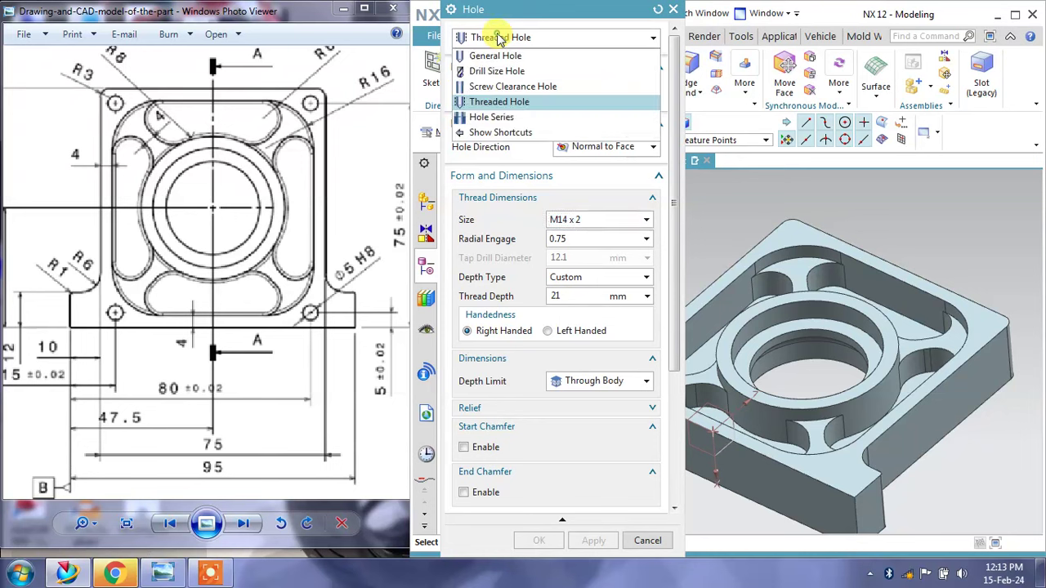
pyautogui.click(493, 90)
pyautogui.click(597, 200)
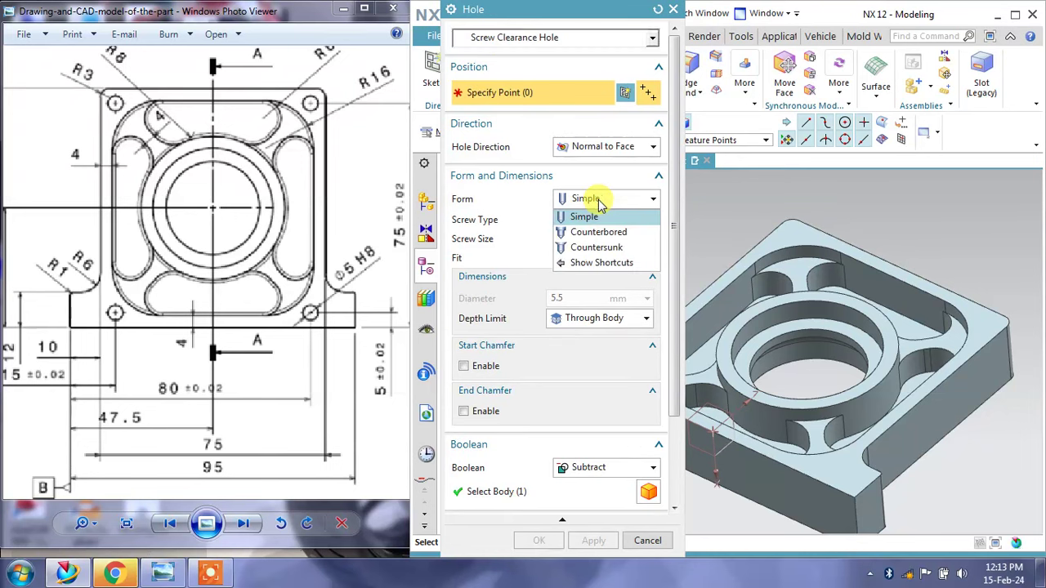
pyautogui.click(599, 204)
pyautogui.click(597, 331)
pyautogui.click(601, 317)
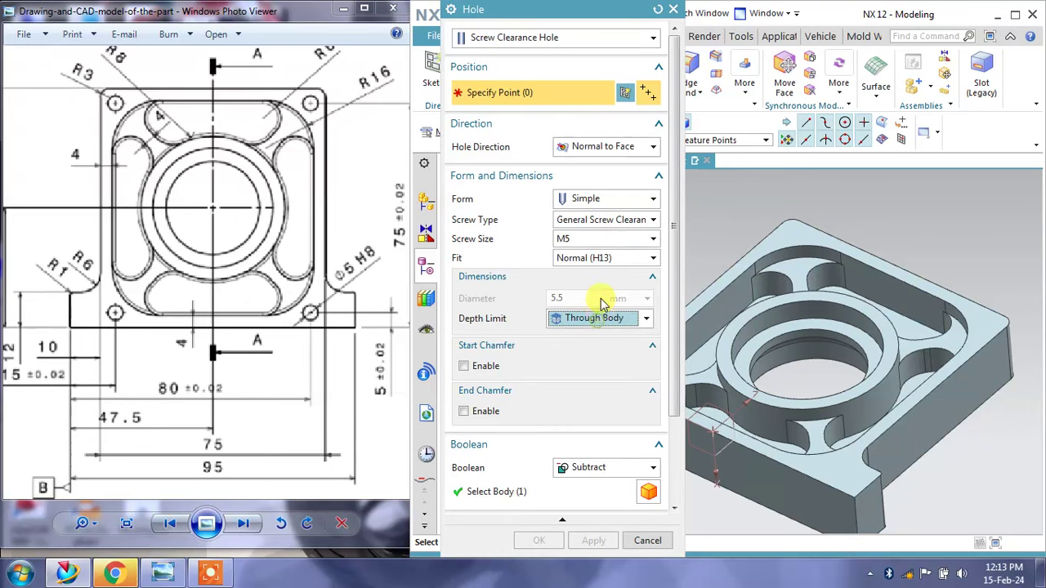
pyautogui.click(605, 263)
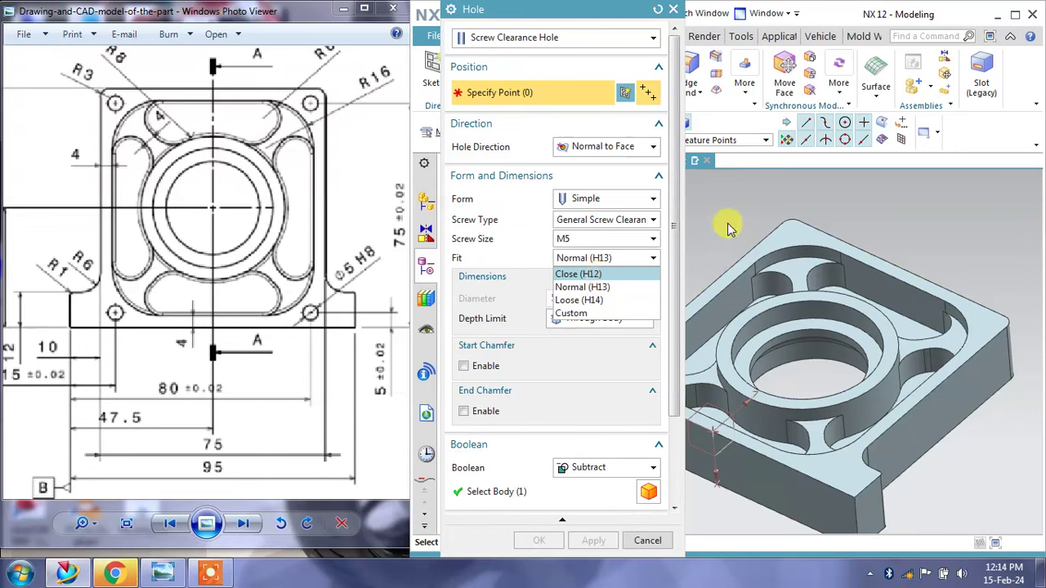
# Set the hole to a General Hole of 5 mm diameter through the body.
pyautogui.click(493, 33)
pyautogui.click(482, 62)
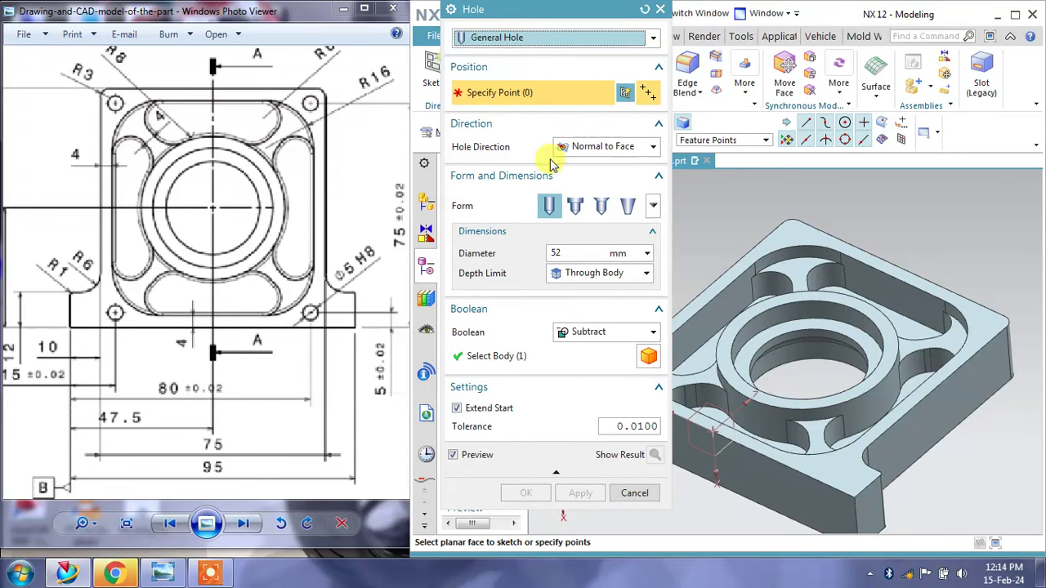
pyautogui.click(575, 251)
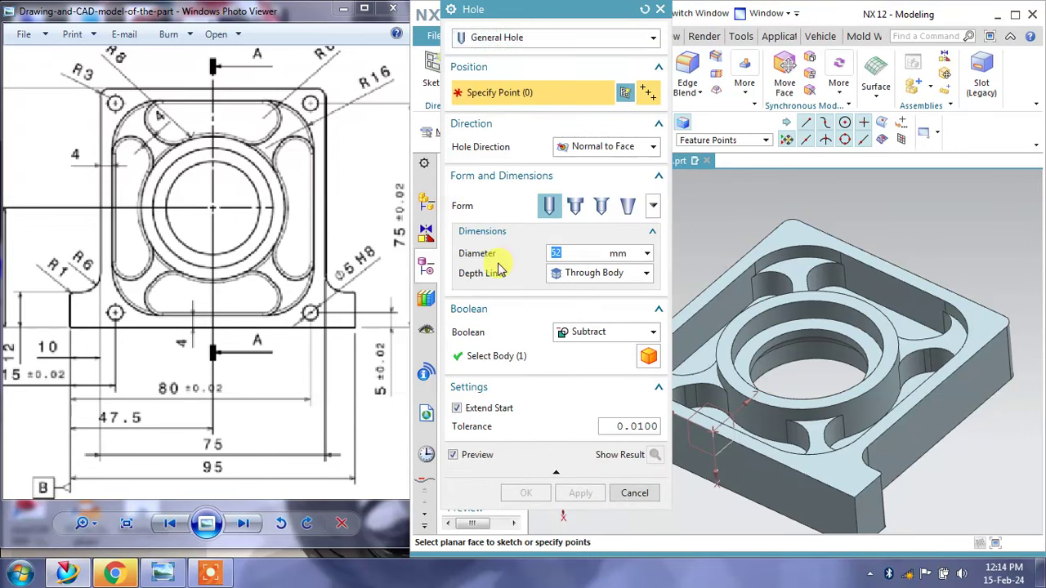
pyautogui.write('5')
pyautogui.moveTo(791, 386)
pyautogui.mouseDown(button='middle')
pyautogui.moveTo(810, 320)
pyautogui.moveTo(873, 309)
pyautogui.mouseUp(button='middle')
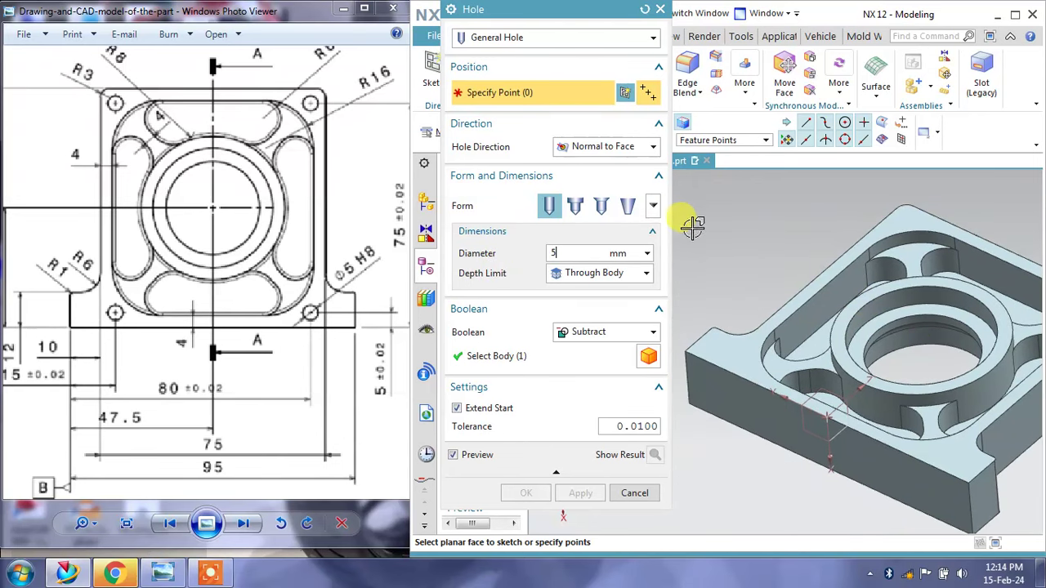
pyautogui.scroll(5, 694, 345)
# Dimension the hole point 15 mm horizontally from the flange's left edge.
pyautogui.press('Escape')
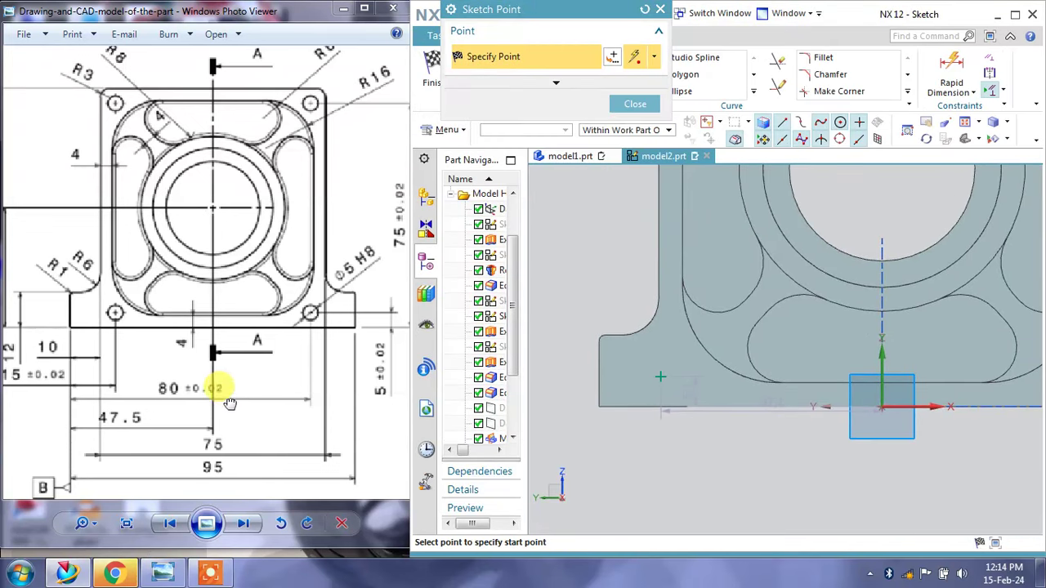
pyautogui.moveTo(229, 403); pyautogui.dragTo(247, 401)
pyautogui.moveTo(159, 396); pyautogui.dragTo(202, 390)
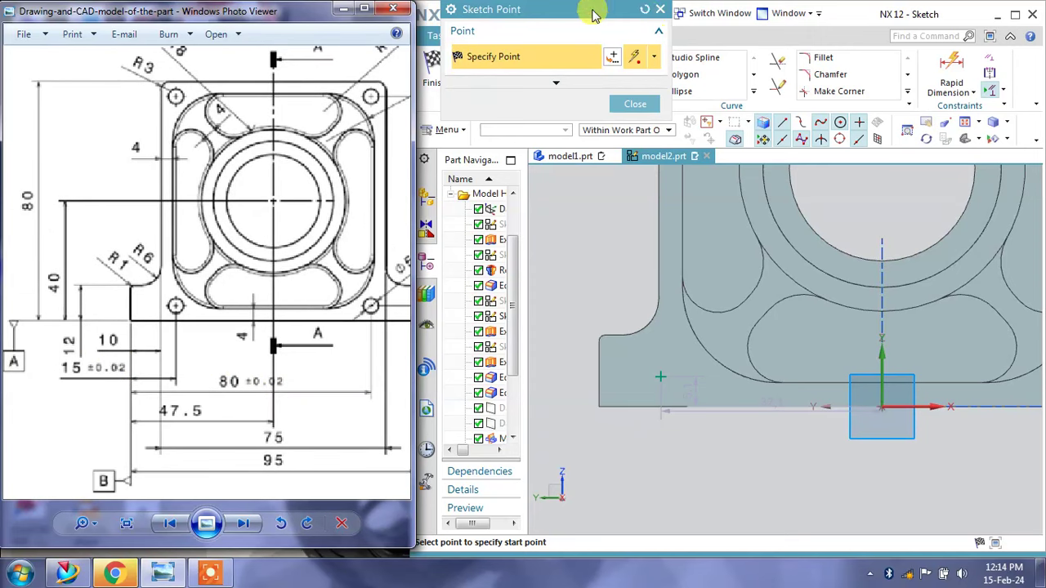
pyautogui.click(660, 15)
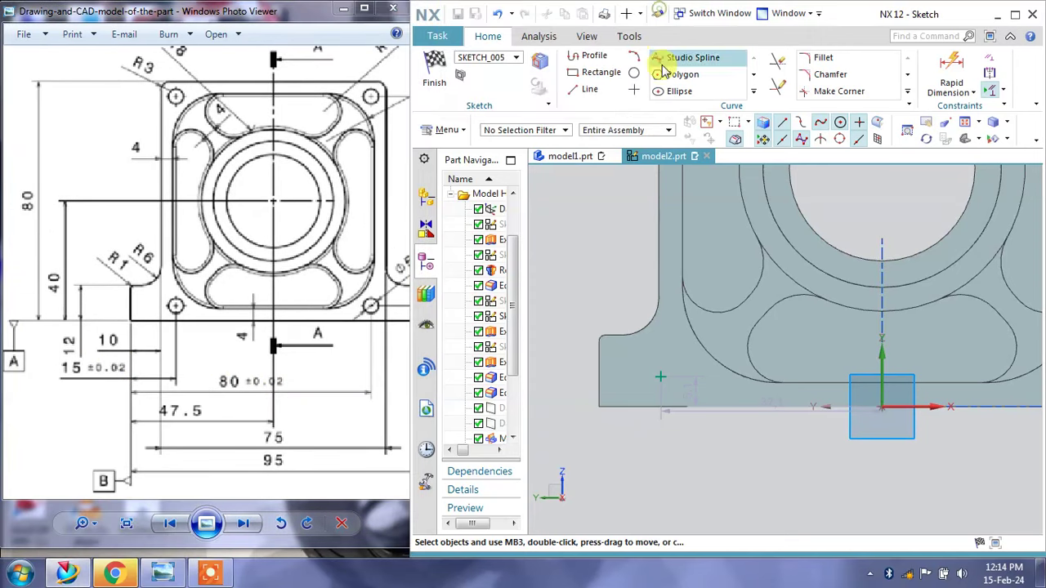
pyautogui.click(972, 92)
pyautogui.click(974, 130)
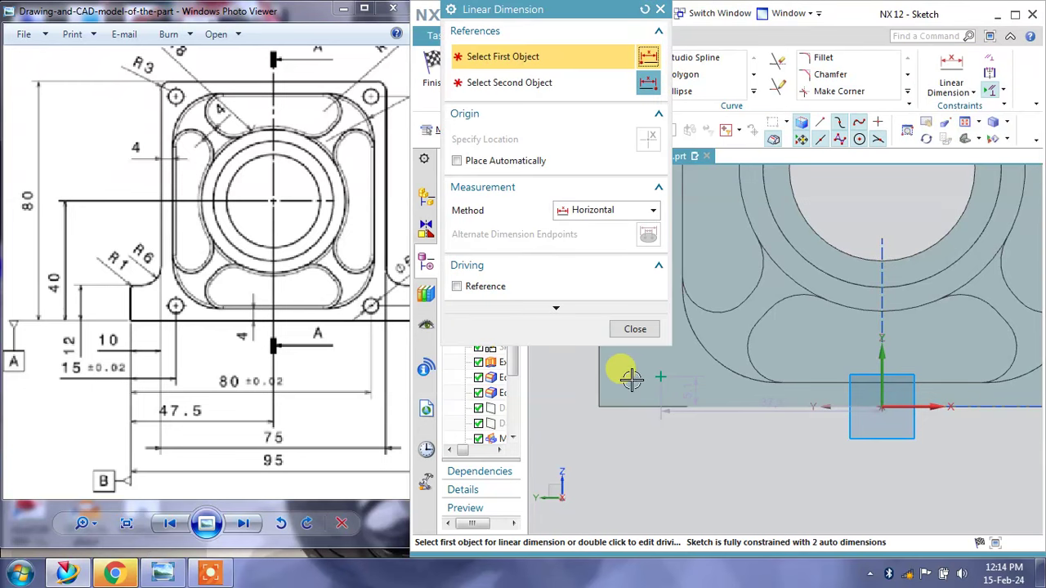
pyautogui.click(661, 377)
pyautogui.click(599, 407)
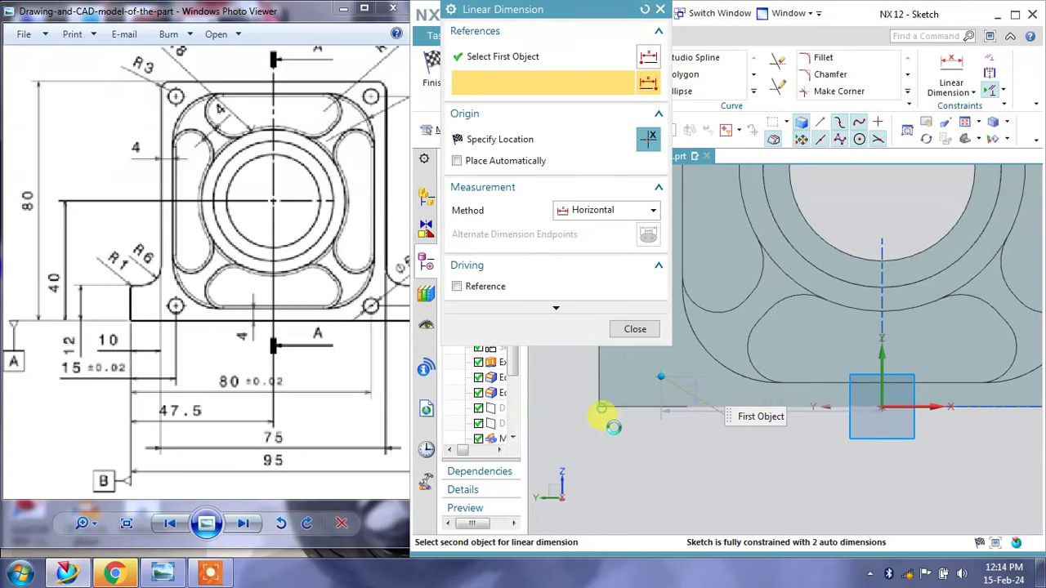
pyautogui.click(626, 445)
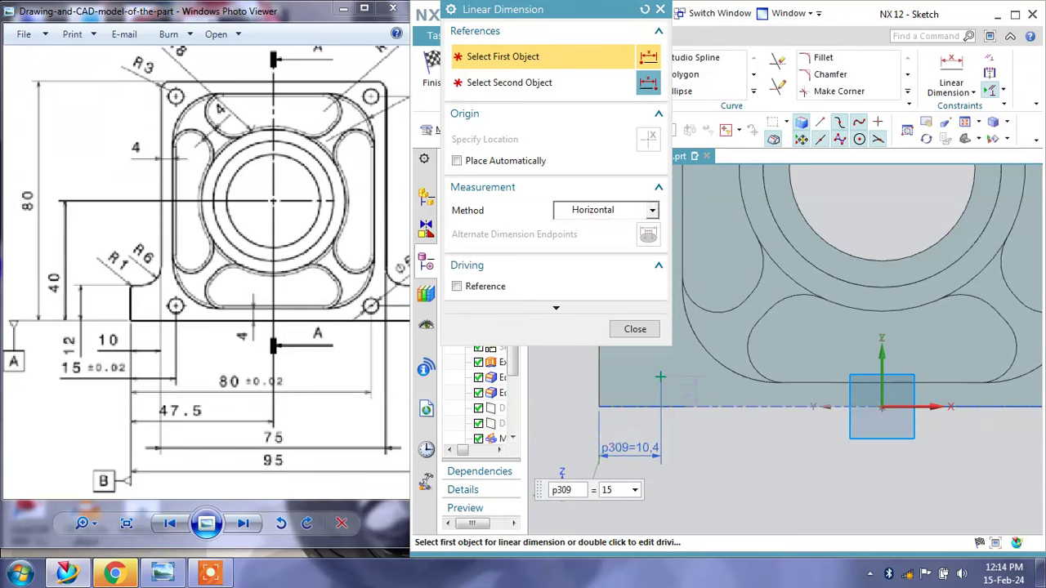
pyautogui.click(656, 336)
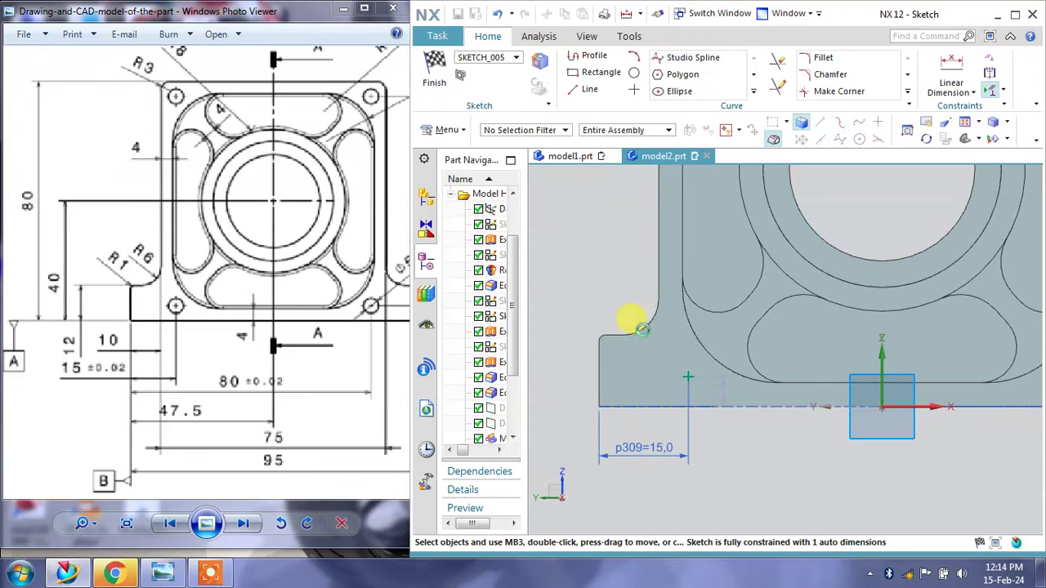
# Add a 5 mm vertical dimension from the bottom edge to the point and finish the sketch.
pyautogui.click(973, 92)
pyautogui.click(962, 132)
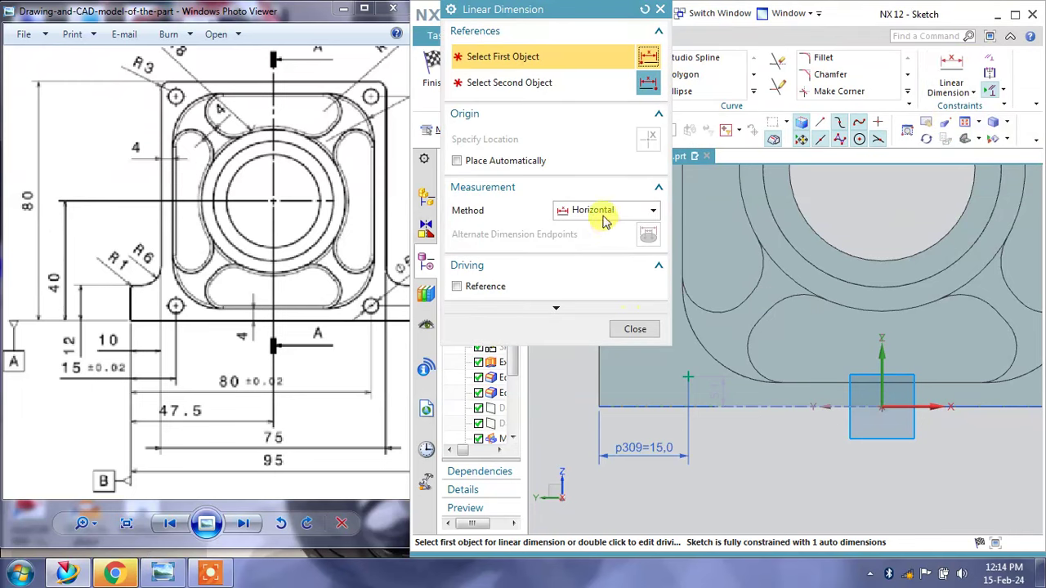
pyautogui.click(602, 211)
pyautogui.click(601, 255)
pyautogui.click(687, 379)
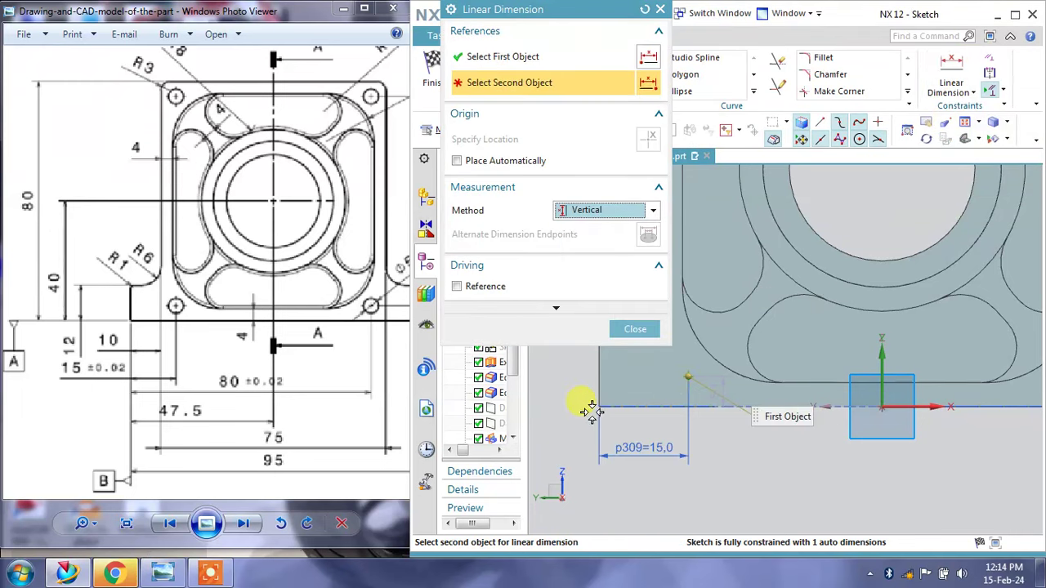
pyautogui.click(597, 400)
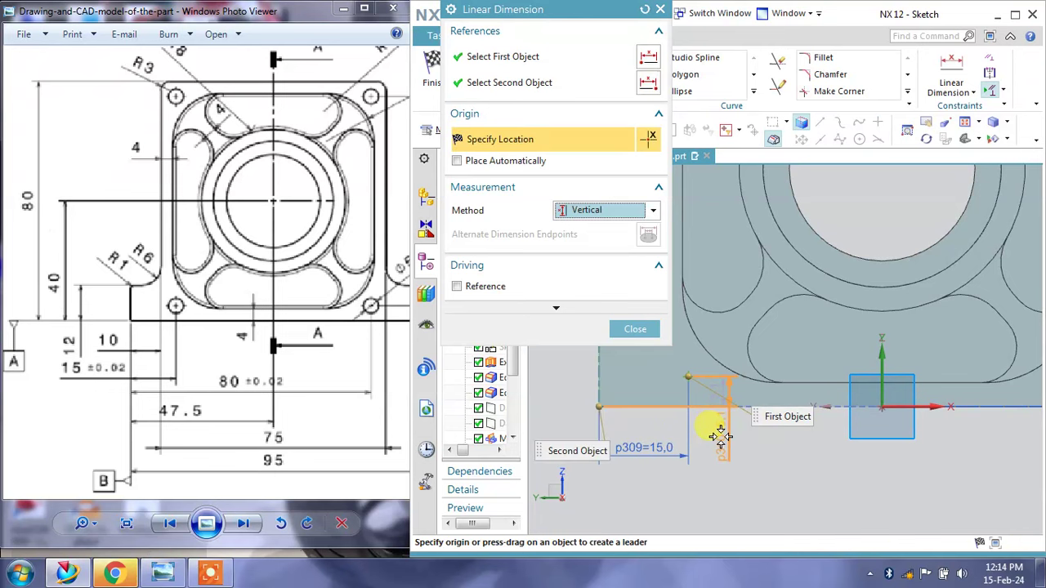
pyautogui.click(719, 437)
pyautogui.moveTo(342, 403); pyautogui.dragTo(258, 414)
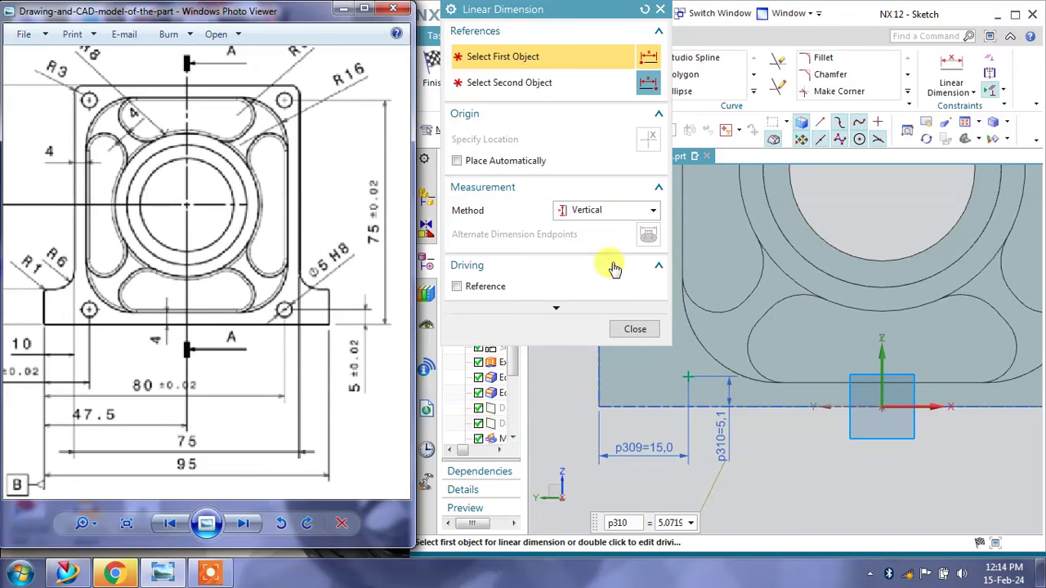
pyautogui.click(635, 329)
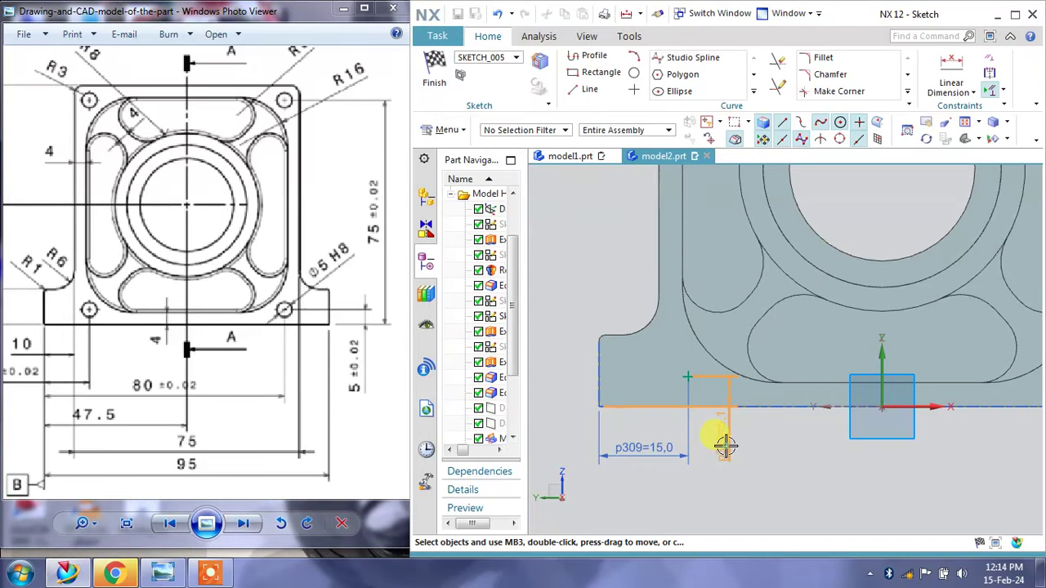
pyautogui.doubleClick(722, 442)
pyautogui.write('5')
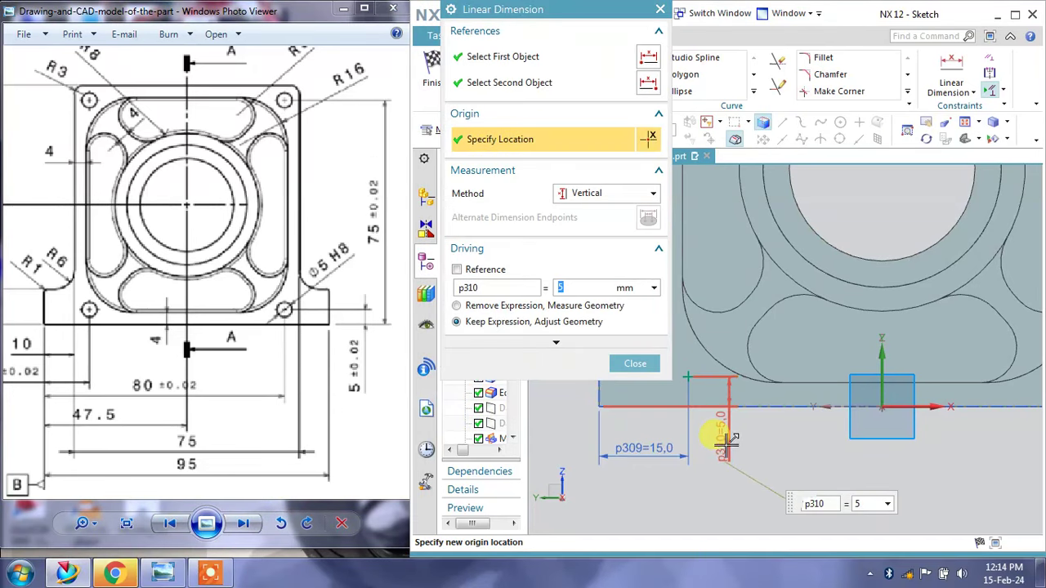
pyautogui.click(635, 364)
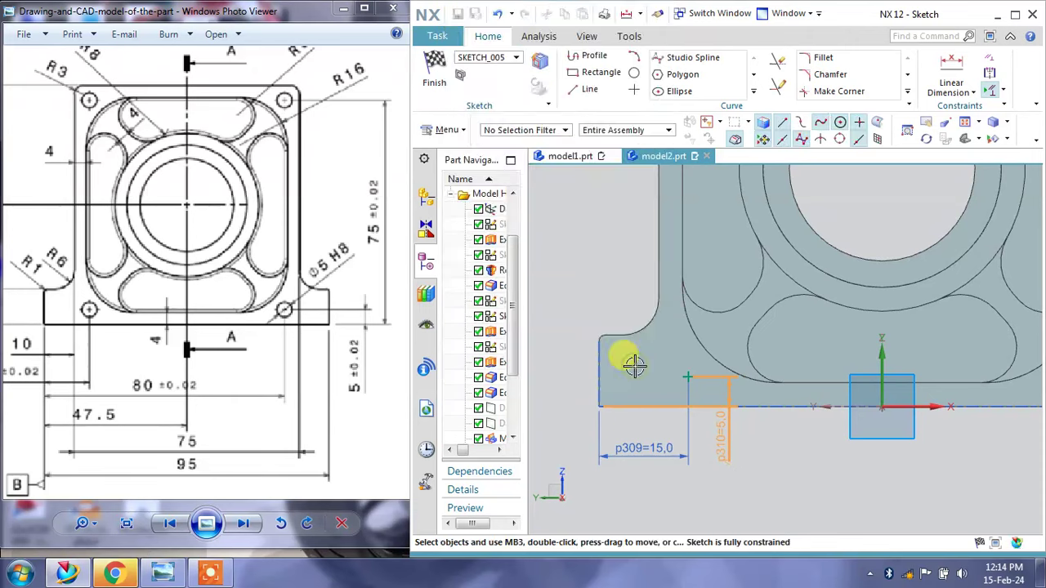
pyautogui.click(436, 86)
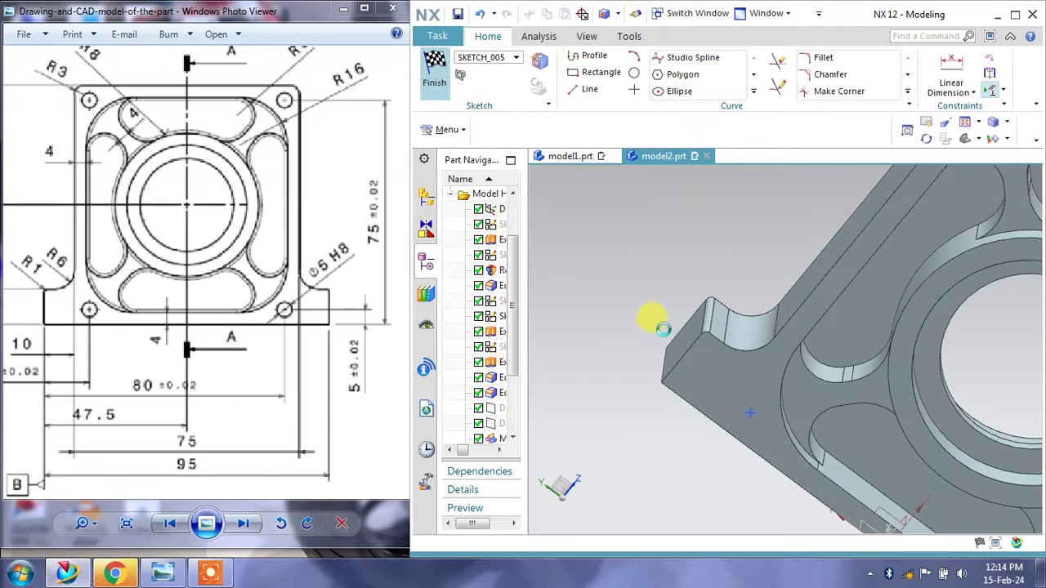
# Create a 5 mm Through Body hole at the point, added as Simple Hole (20).
pyautogui.scroll(-2, 793, 355)
pyautogui.scroll(-3, 794, 330)
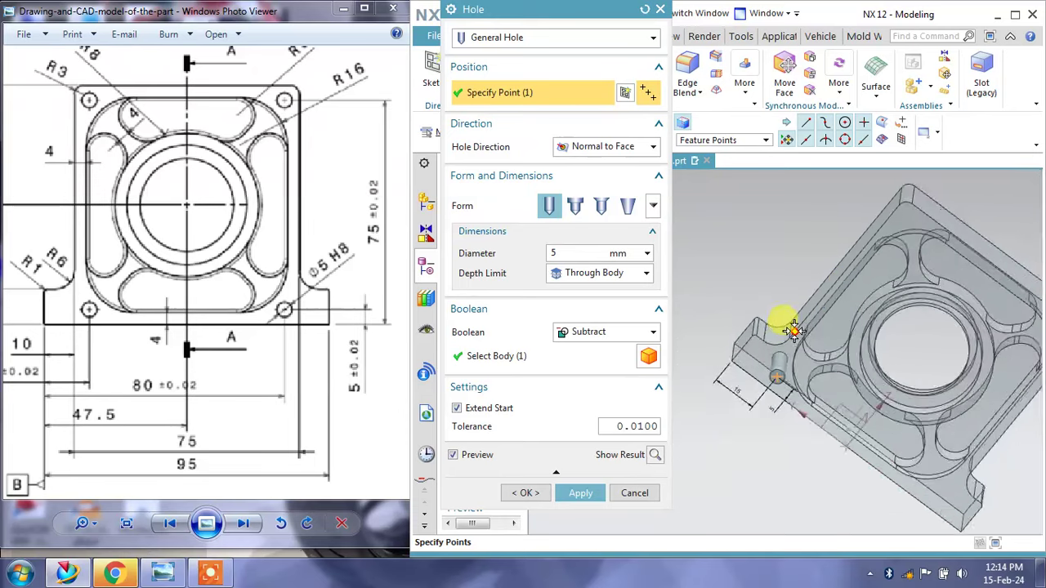
pyautogui.moveTo(794, 330)
pyautogui.mouseDown(button='middle')
pyautogui.moveTo(789, 286)
pyautogui.moveTo(806, 250)
pyautogui.mouseUp(button='middle')
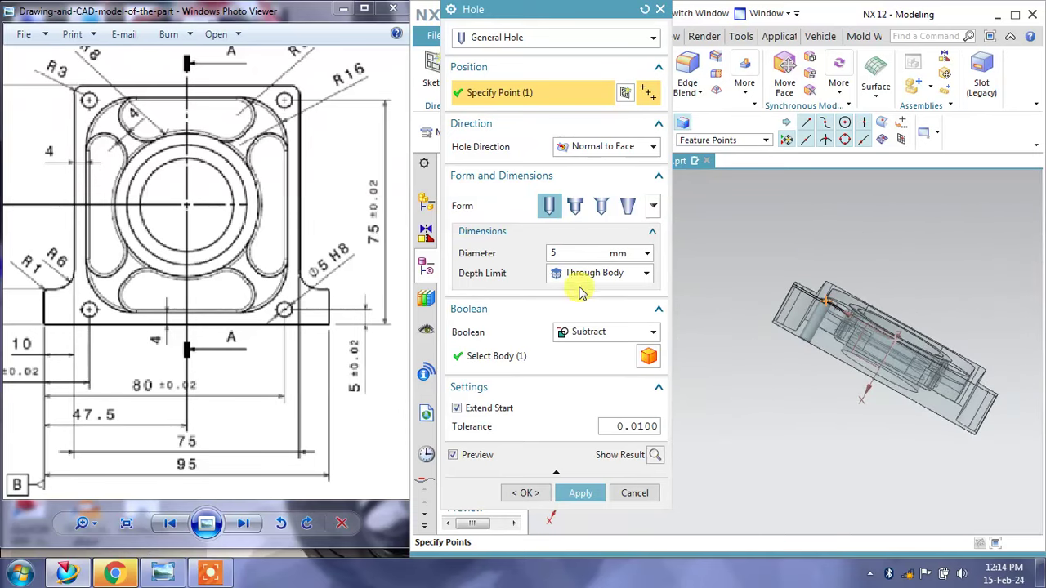
pyautogui.click(582, 278)
pyautogui.click(585, 277)
pyautogui.click(584, 494)
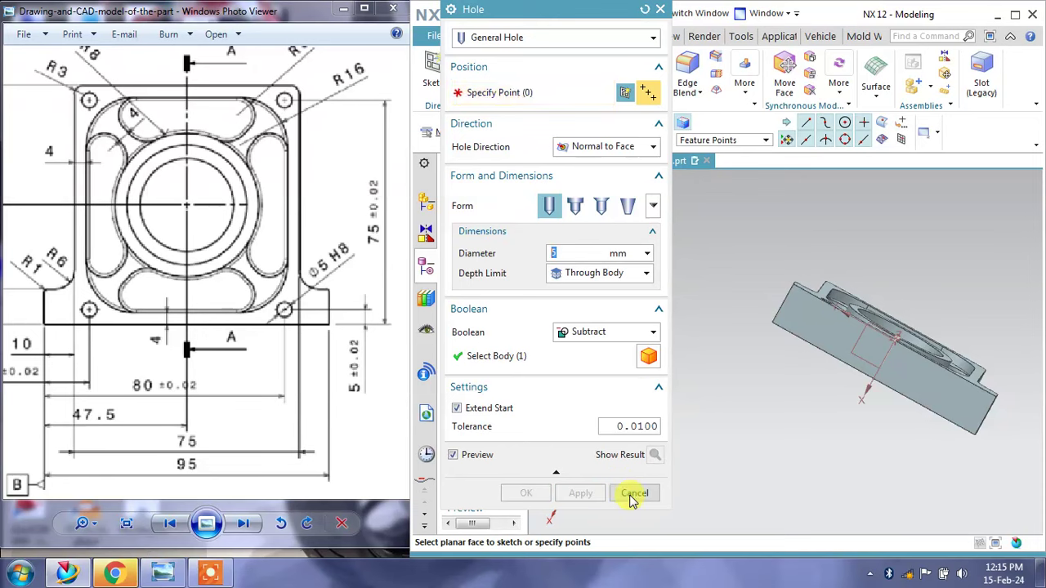
pyautogui.click(630, 493)
pyautogui.moveTo(883, 345)
pyautogui.mouseDown(button='middle')
pyautogui.moveTo(897, 331)
pyautogui.moveTo(888, 362)
pyautogui.moveTo(882, 338)
pyautogui.mouseUp(button='middle')
pyautogui.moveTo(530, 368)
pyautogui.mouseDown()
pyautogui.moveTo(589, 362)
pyautogui.moveTo(582, 425)
pyautogui.mouseUp()
# Show Datum Plane (14) and Datum Plane (13) in the model again.
pyautogui.click(541, 354)
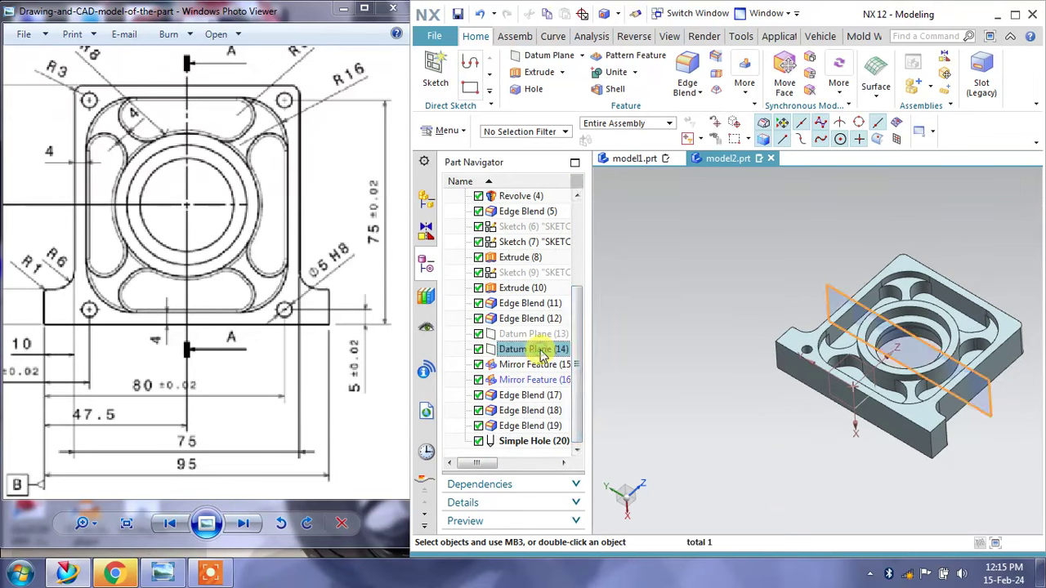
pyautogui.rightClick(541, 354)
pyautogui.click(582, 22)
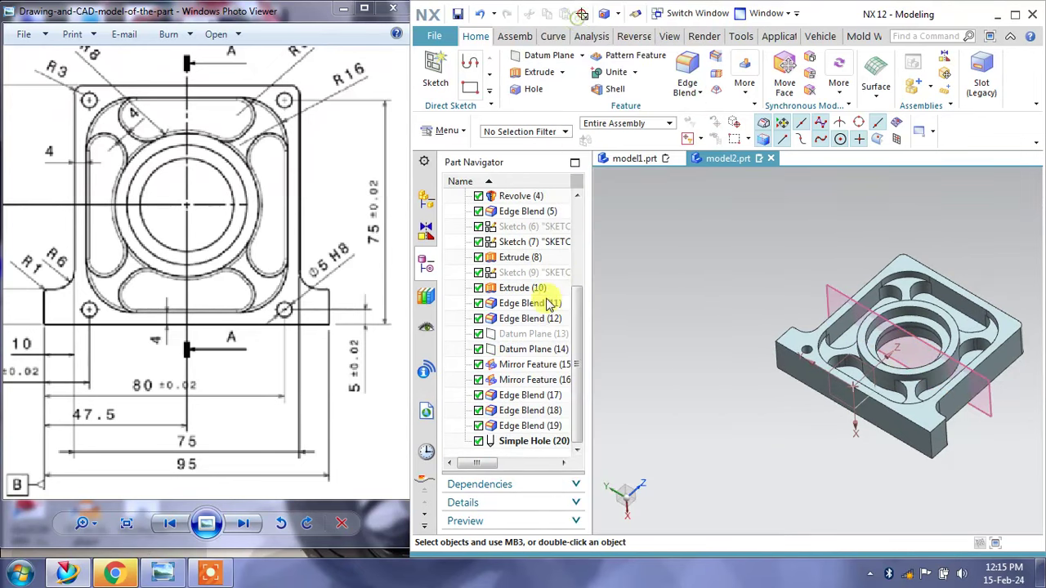
pyautogui.rightClick(541, 338)
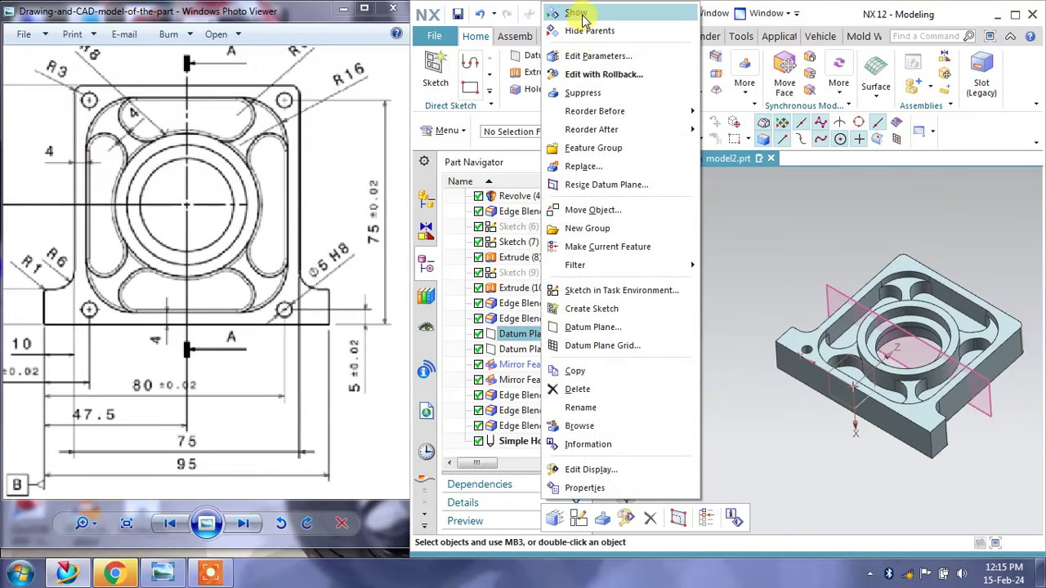
pyautogui.click(682, 11)
pyautogui.moveTo(1026, 426); pyautogui.dragTo(822, 443, button='middle')
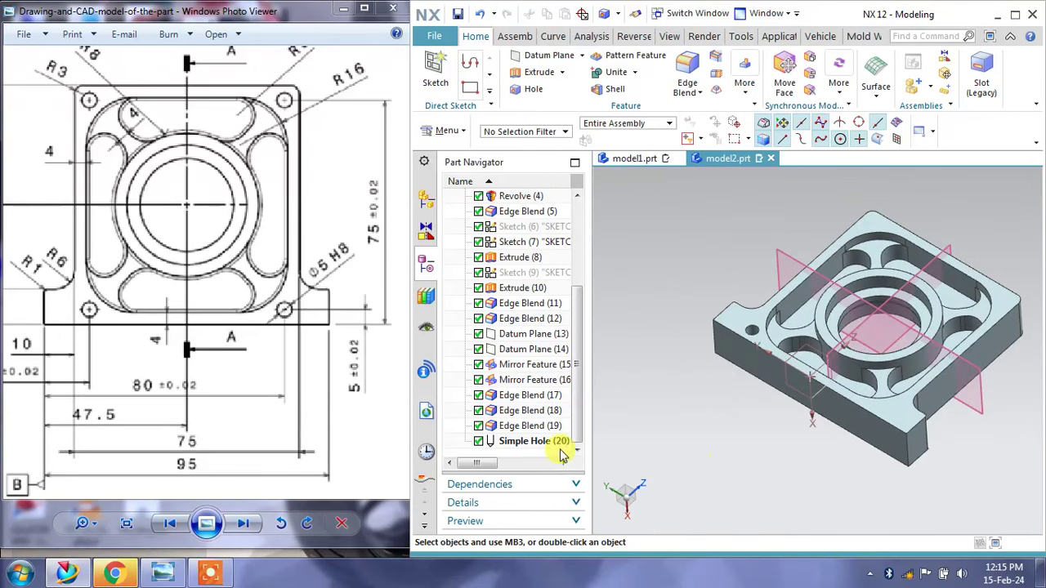
# Mirror the 5 mm hole across Datum Plane (13).
pyautogui.click(839, 88)
pyautogui.click(748, 91)
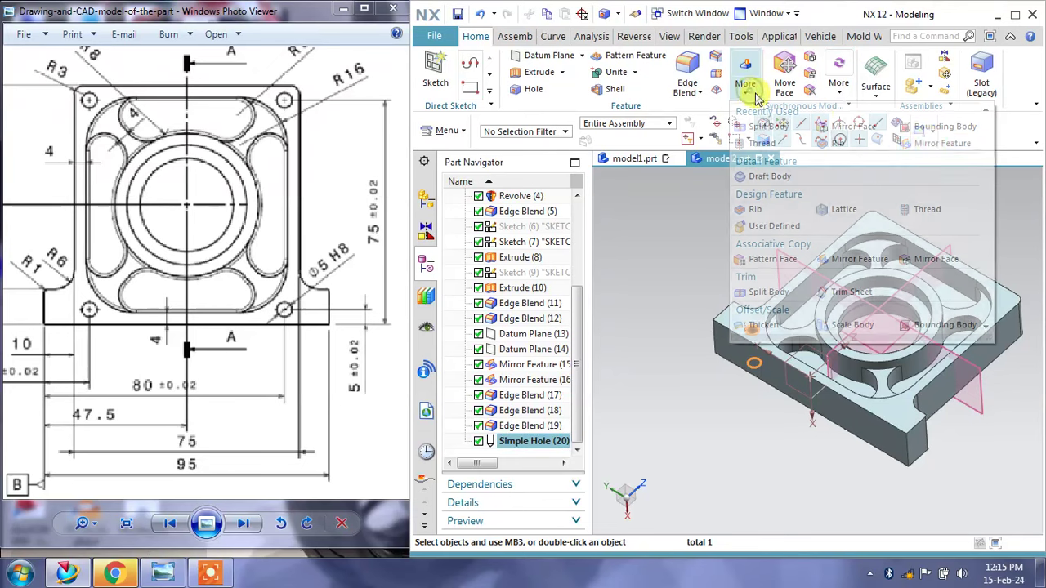
pyautogui.click(930, 139)
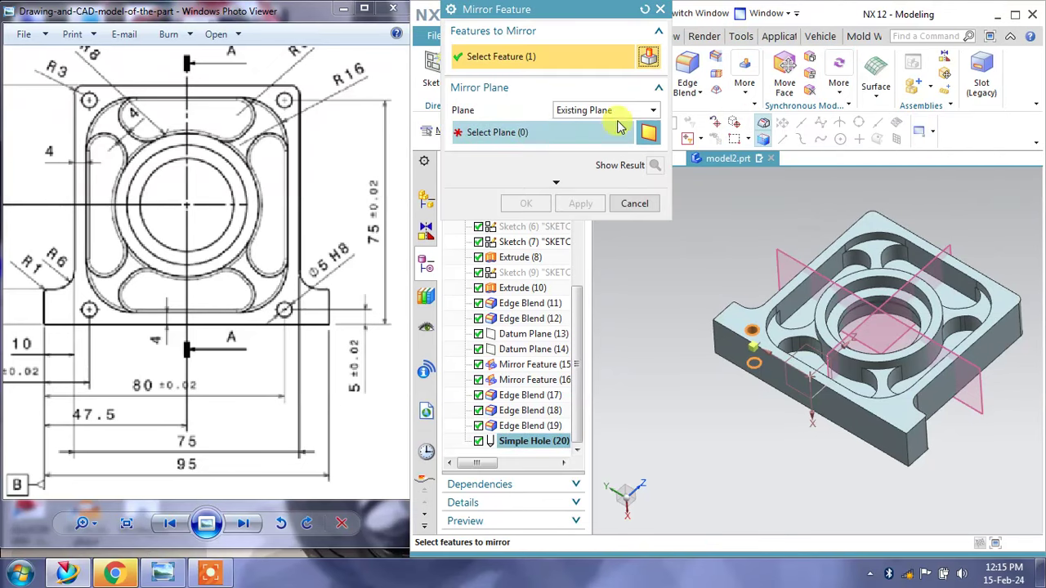
pyautogui.click(983, 286)
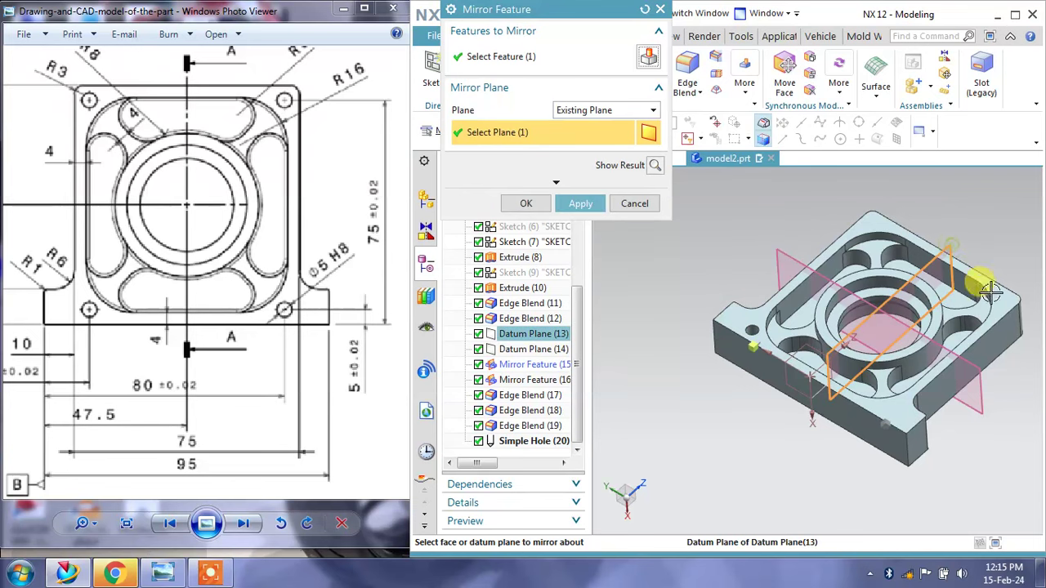
pyautogui.click(584, 209)
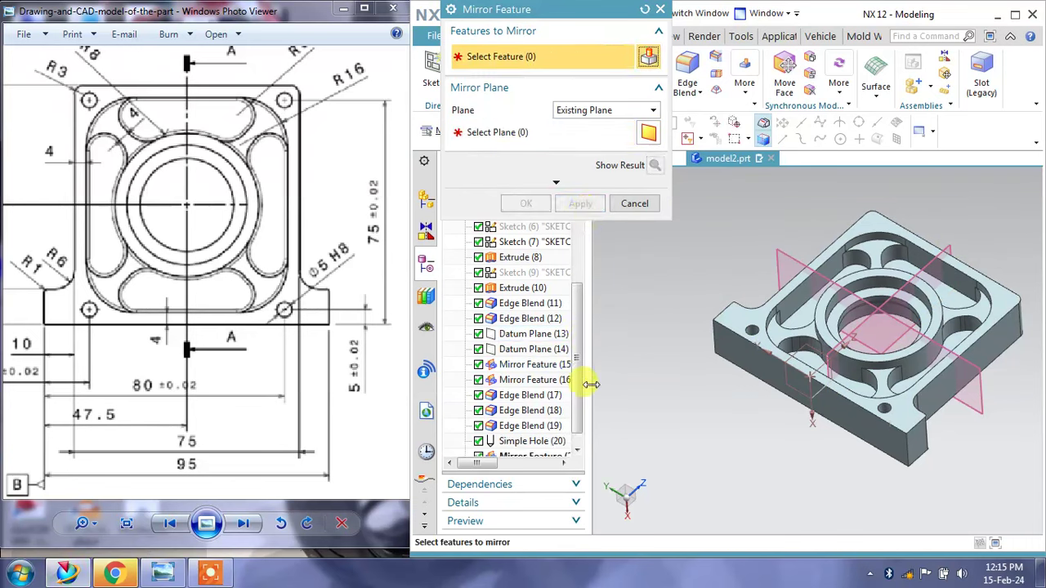
# Mirror the hole and its mirrored copy across Datum Plane (14).
pyautogui.scroll(-1, 575, 415)
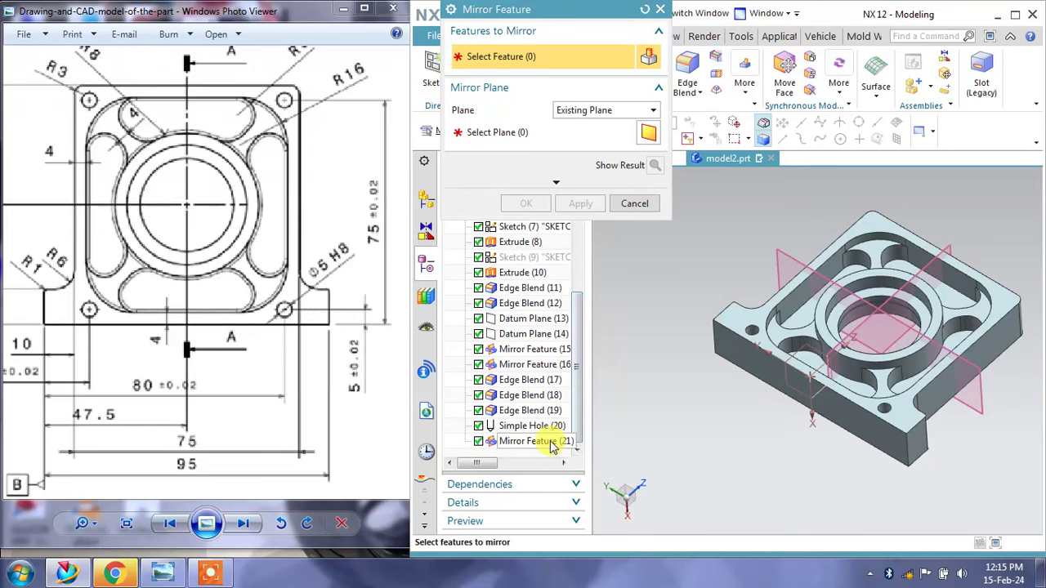
pyautogui.click(549, 444)
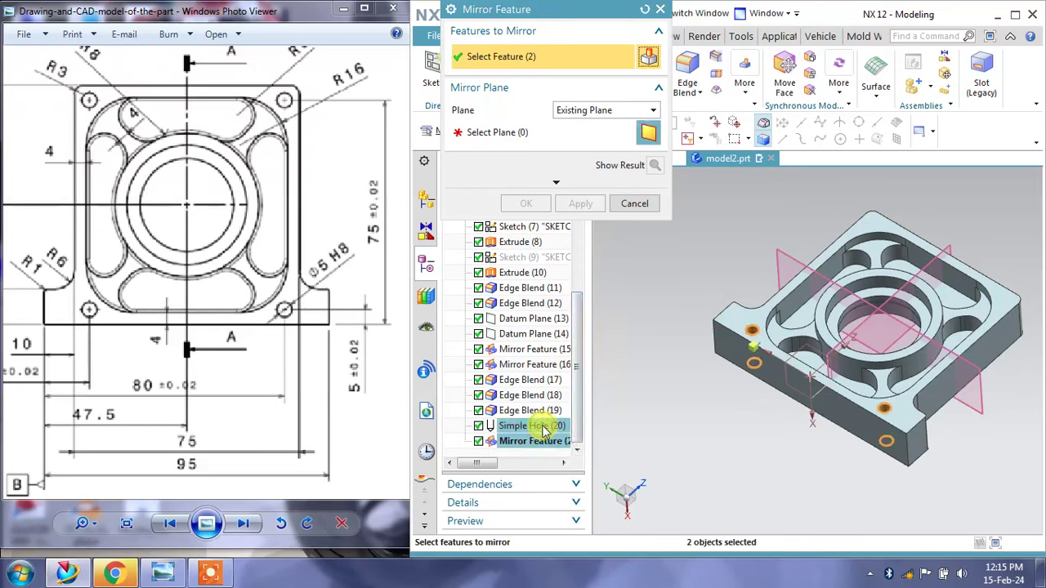
pyautogui.click(577, 137)
pyautogui.click(748, 250)
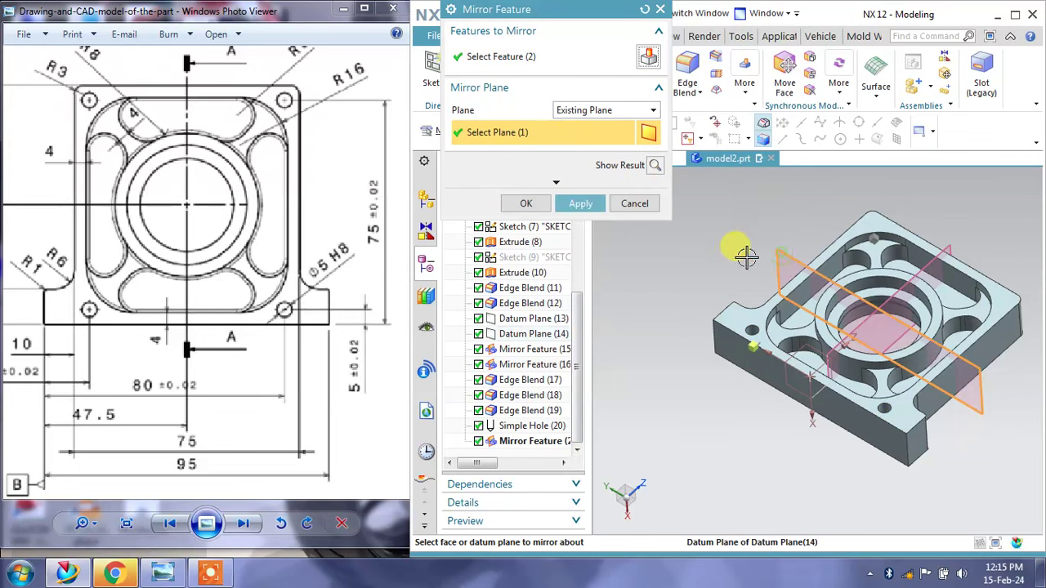
pyautogui.click(580, 204)
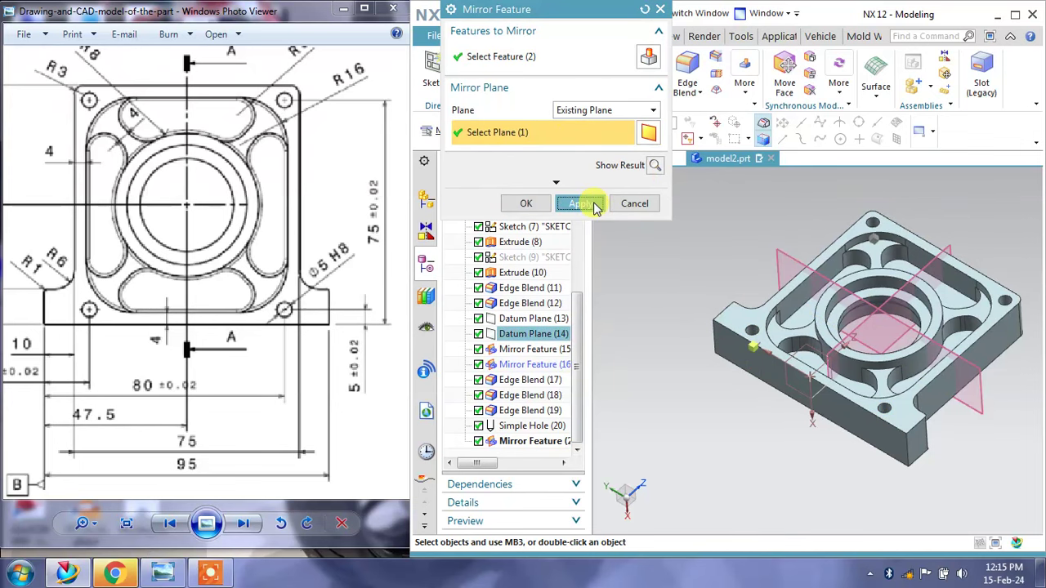
pyautogui.click(646, 211)
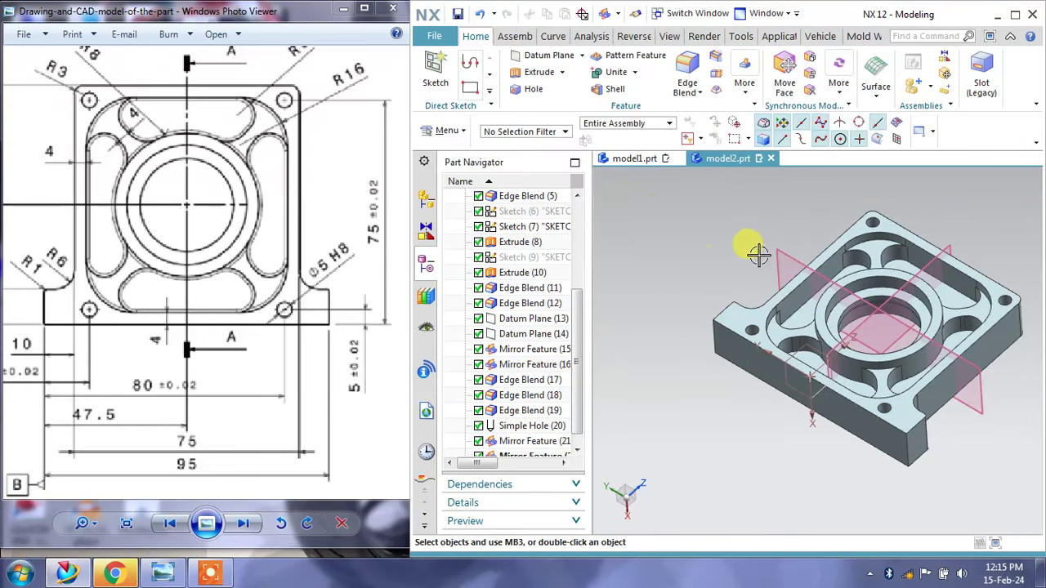
# Hide both datum planes.
pyautogui.click(766, 247)
pyautogui.click(820, 246)
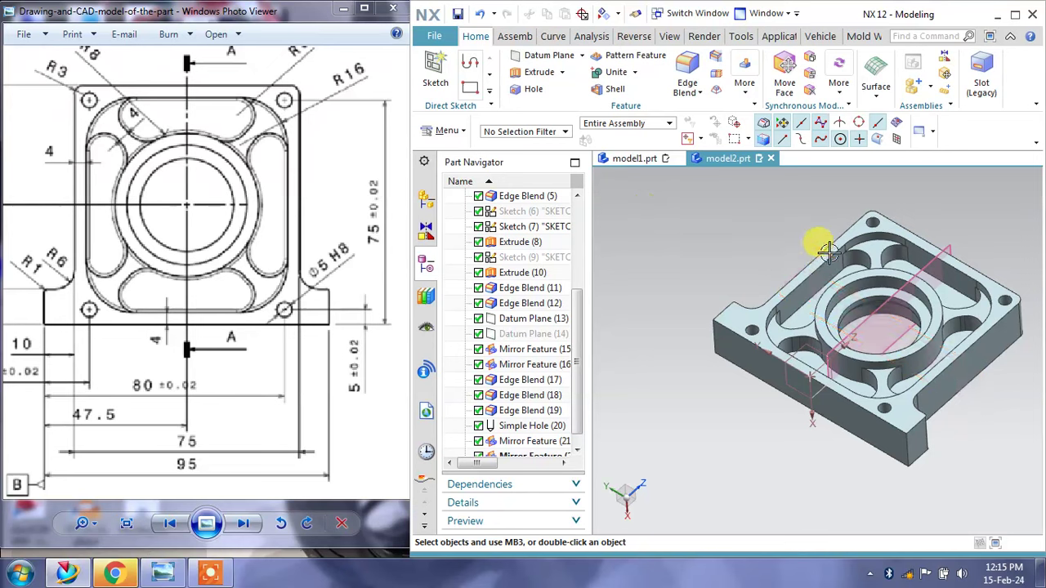
pyautogui.click(954, 247)
pyautogui.click(954, 276)
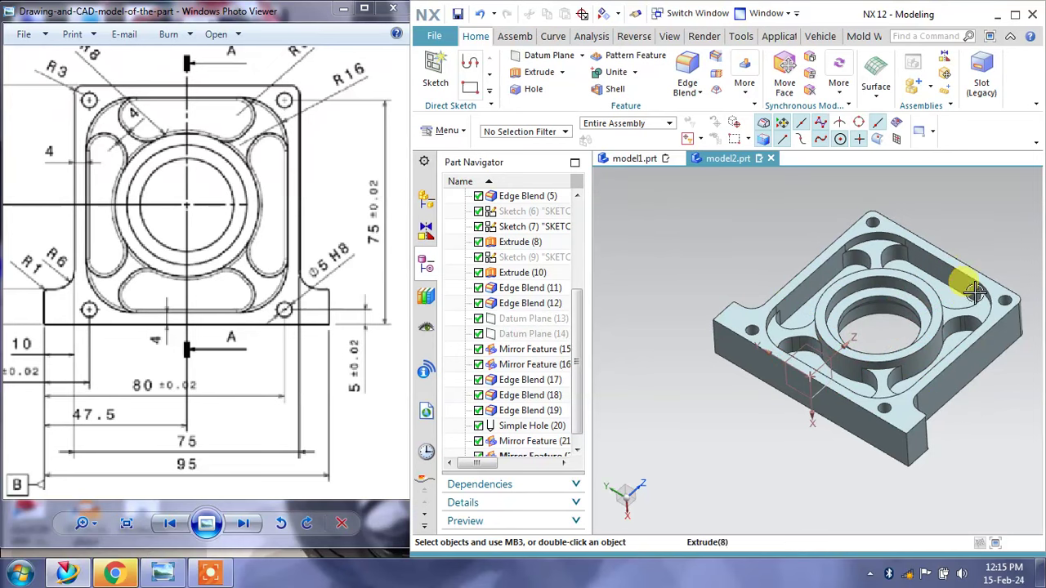
pyautogui.moveTo(974, 291)
pyautogui.mouseDown(button='middle')
pyautogui.moveTo(1002, 252)
pyautogui.moveTo(997, 217)
pyautogui.moveTo(972, 229)
pyautogui.mouseUp(button='middle')
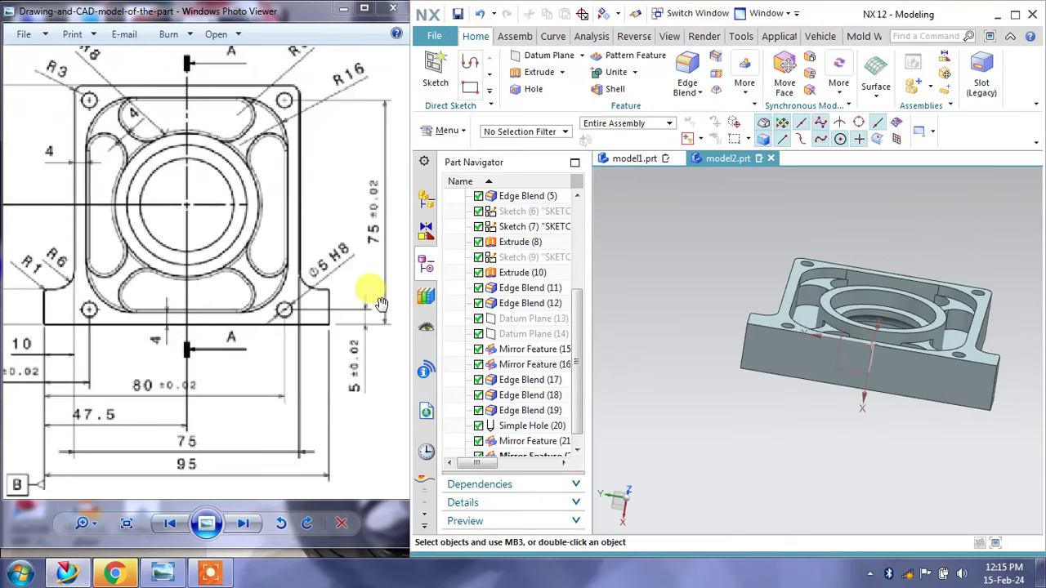
pyautogui.scroll(-5, 380, 304)
pyautogui.scroll(3, 161, 419)
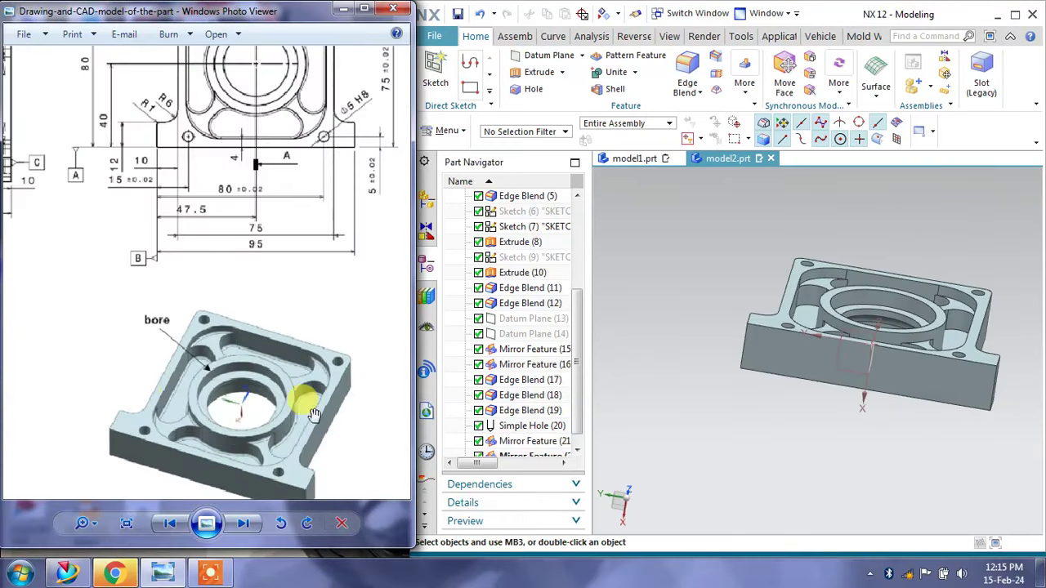
pyautogui.scroll(2, 234, 322)
pyautogui.moveTo(752, 327)
pyautogui.mouseDown(button='middle')
pyautogui.moveTo(742, 409)
pyautogui.moveTo(724, 334)
pyautogui.moveTo(730, 361)
pyautogui.moveTo(834, 404)
pyautogui.moveTo(822, 367)
pyautogui.moveTo(836, 396)
pyautogui.moveTo(822, 392)
pyautogui.moveTo(845, 373)
pyautogui.moveTo(836, 398)
pyautogui.mouseUp(button='middle')
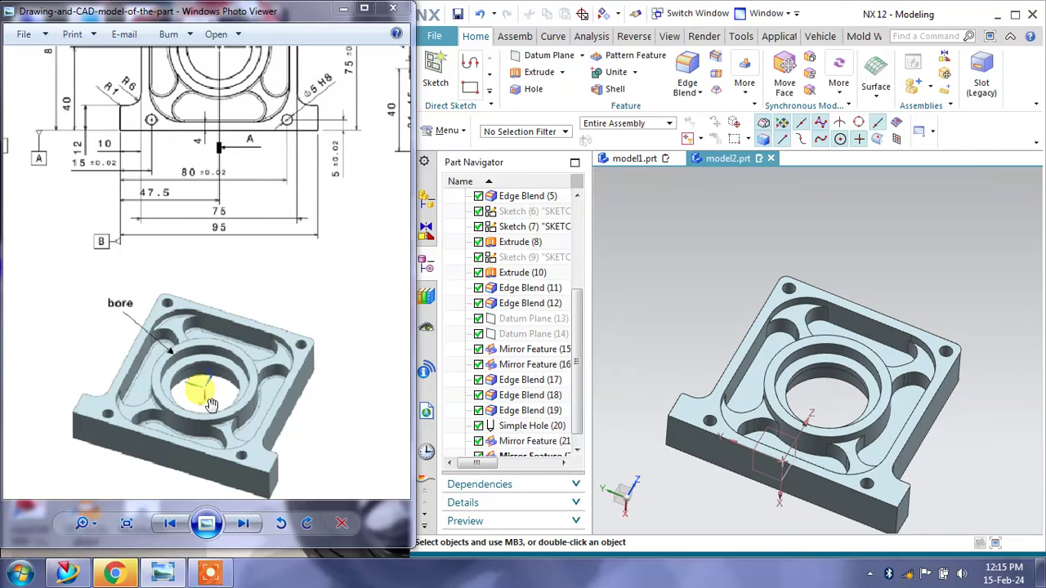
pyautogui.scroll(1, 205, 392)
pyautogui.scroll(1, 184, 376)
pyautogui.scroll(1, 166, 368)
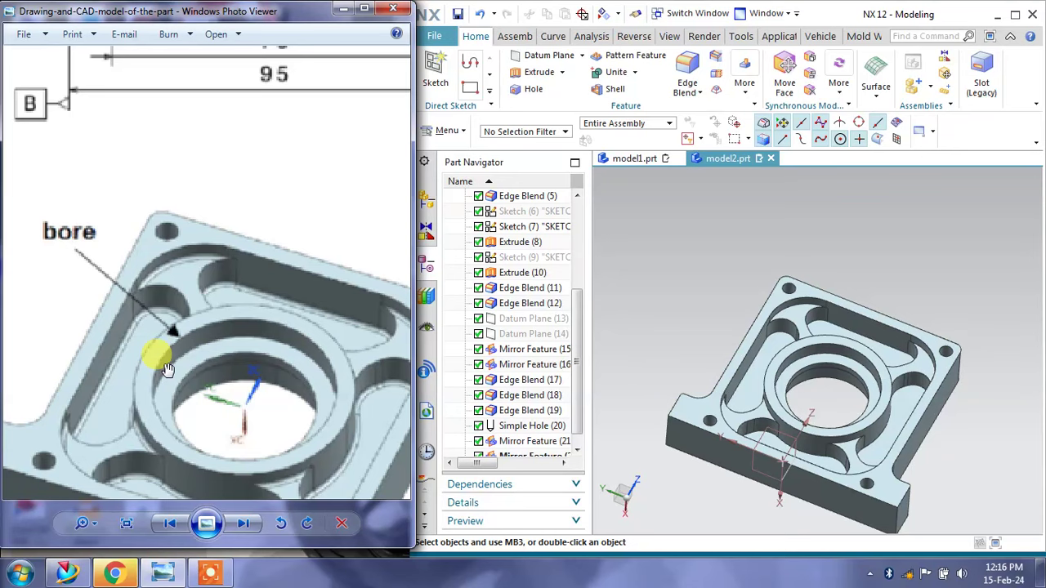
pyautogui.moveTo(198, 296); pyautogui.dragTo(183, 267)
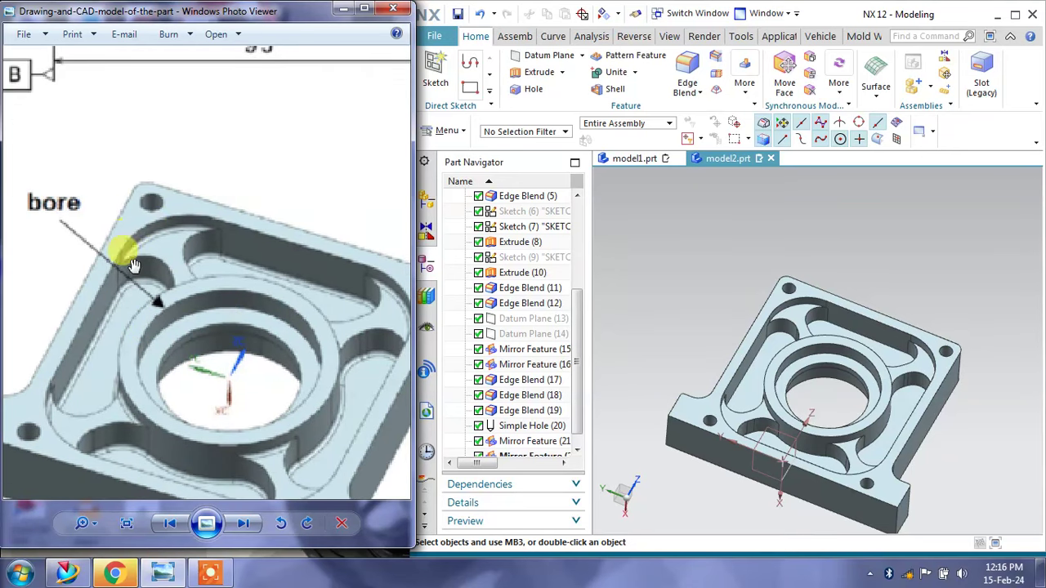
pyautogui.scroll(-1, 163, 344)
pyautogui.scroll(-1, 164, 343)
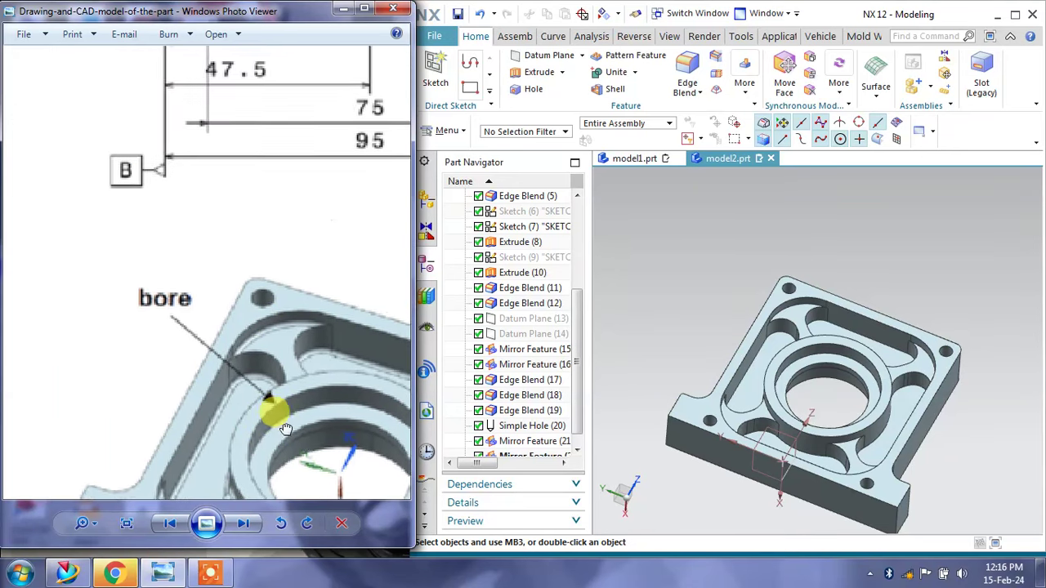
pyautogui.scroll(1, 183, 318)
pyautogui.scroll(1, 184, 317)
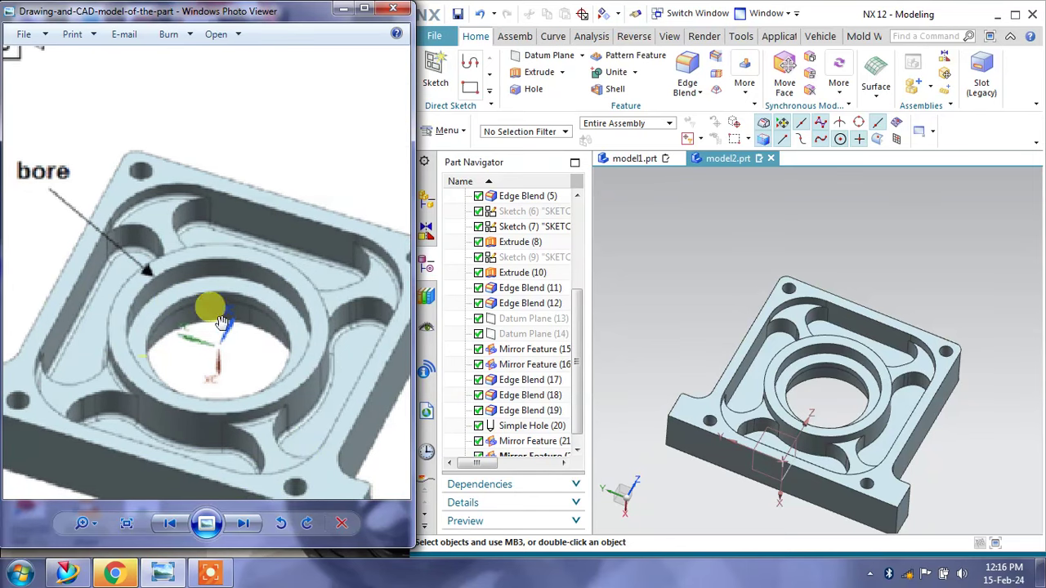
pyautogui.scroll(-3, 219, 236)
pyautogui.scroll(3, 69, 239)
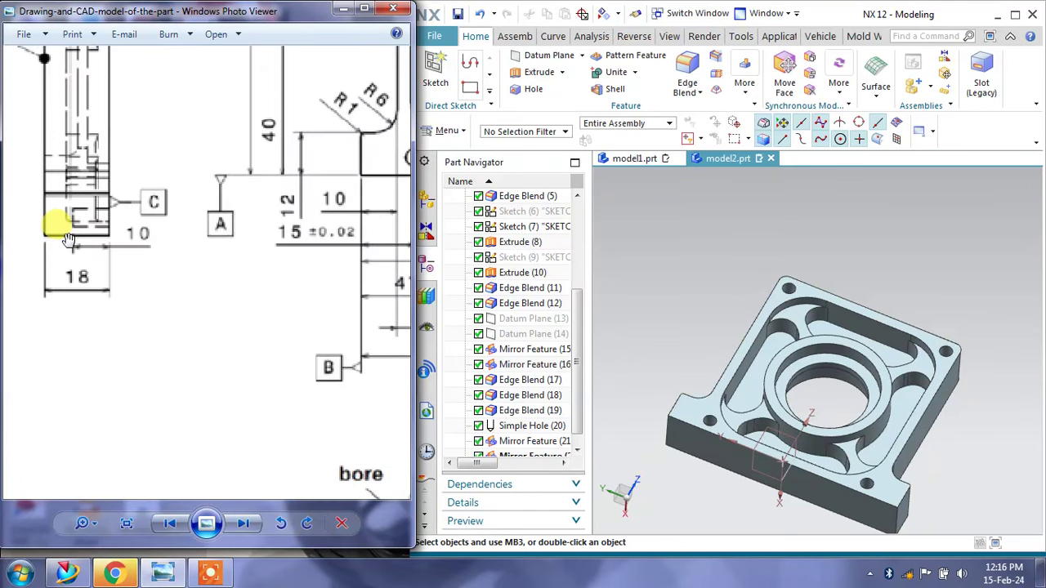
pyautogui.moveTo(282, 201); pyautogui.dragTo(102, 404)
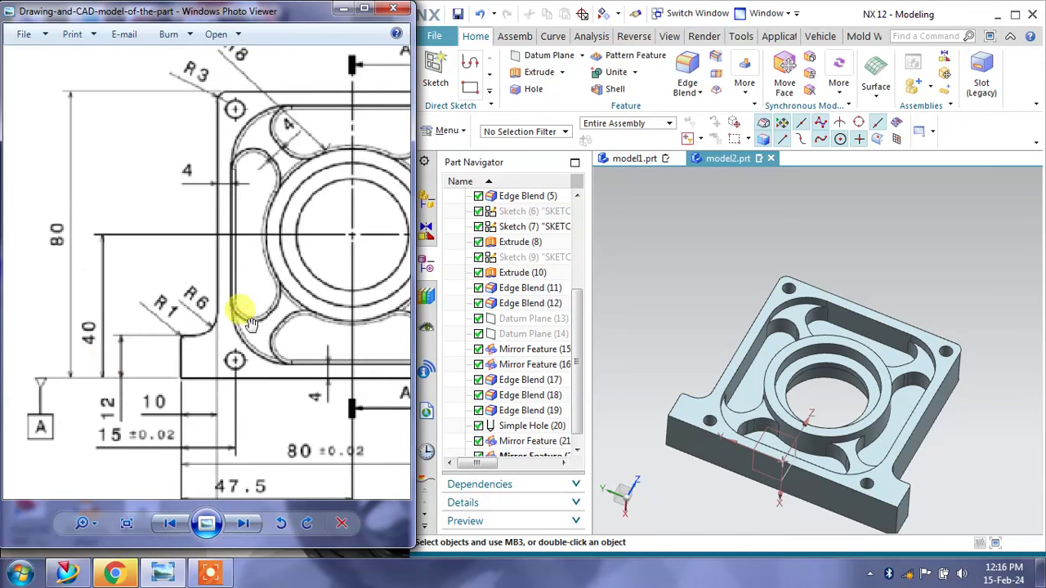
pyautogui.scroll(-1, 242, 214)
pyautogui.moveTo(234, 187); pyautogui.dragTo(139, 269)
pyautogui.scroll(1, 226, 218)
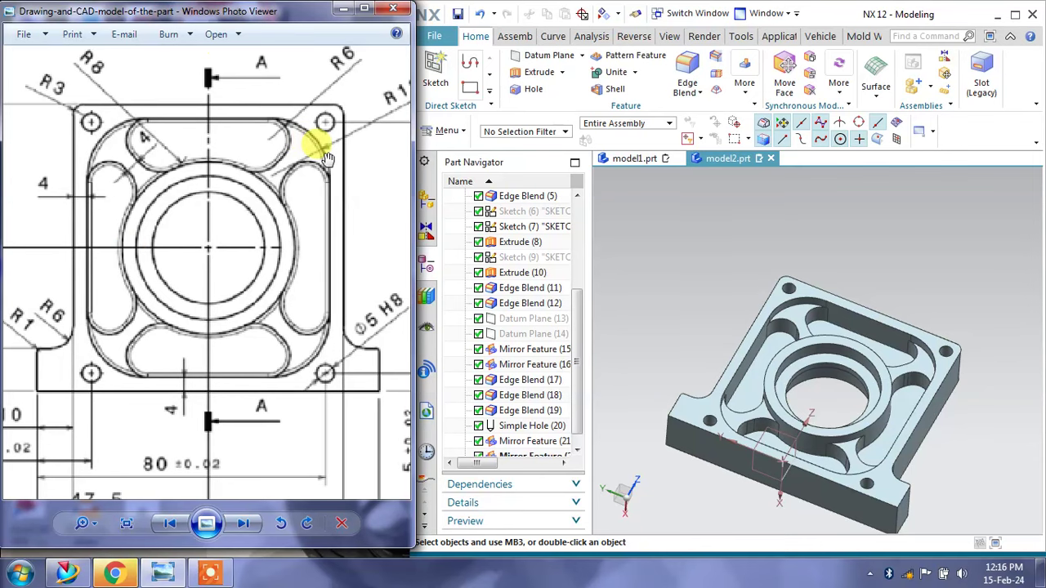
pyautogui.moveTo(325, 158)
pyautogui.mouseDown()
pyautogui.moveTo(263, 163)
pyautogui.moveTo(268, 188)
pyautogui.mouseUp()
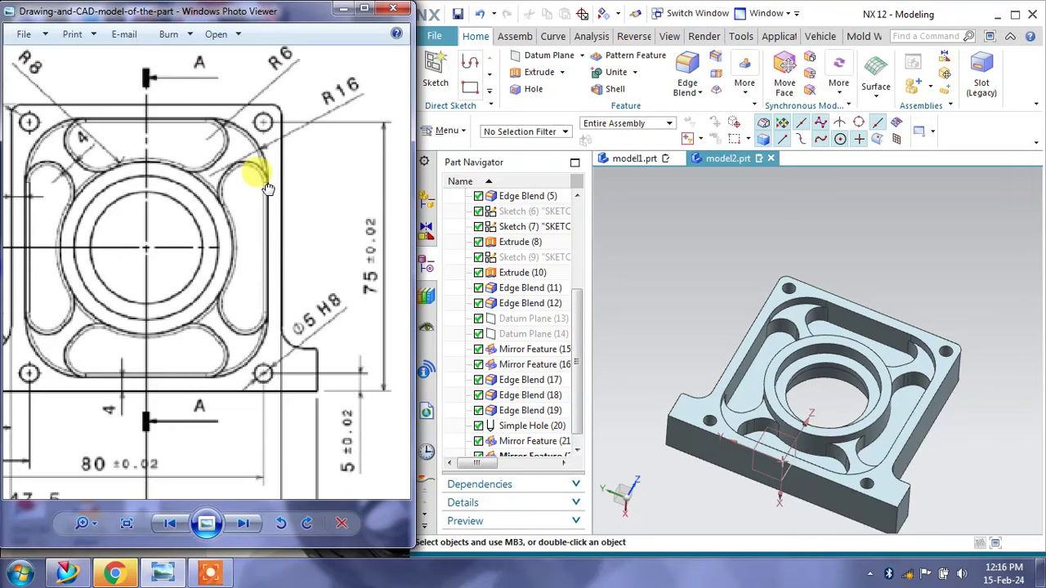
pyautogui.scroll(-5, 118, 148)
pyautogui.scroll(-2, 162, 365)
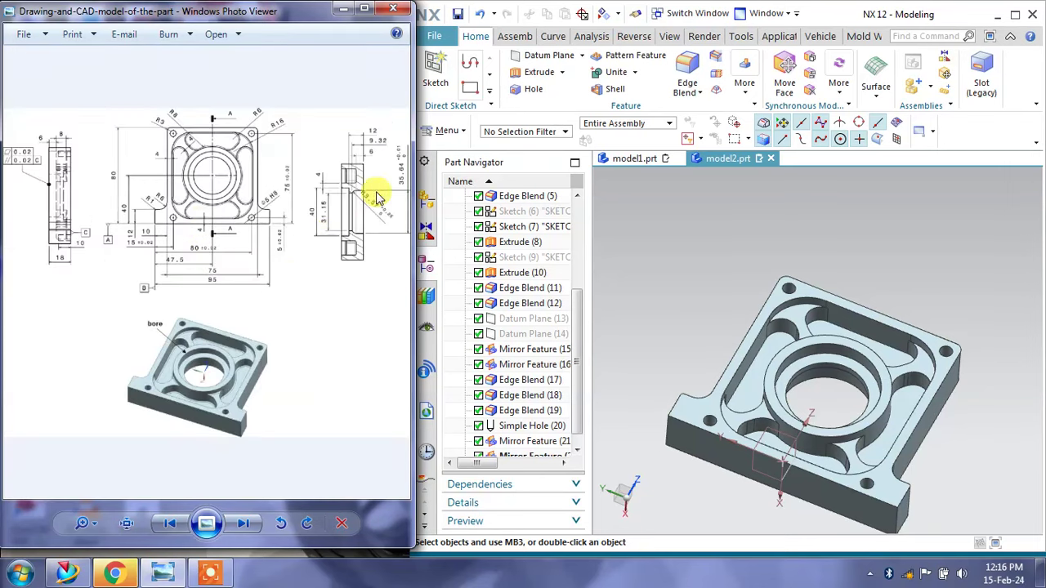
pyautogui.scroll(3, 378, 196)
pyautogui.scroll(2, 350, 169)
pyautogui.moveTo(326, 163)
pyautogui.mouseDown()
pyautogui.moveTo(280, 215)
pyautogui.moveTo(295, 259)
pyautogui.mouseUp()
pyautogui.scroll(1, 245, 417)
pyautogui.scroll(-1, 266, 376)
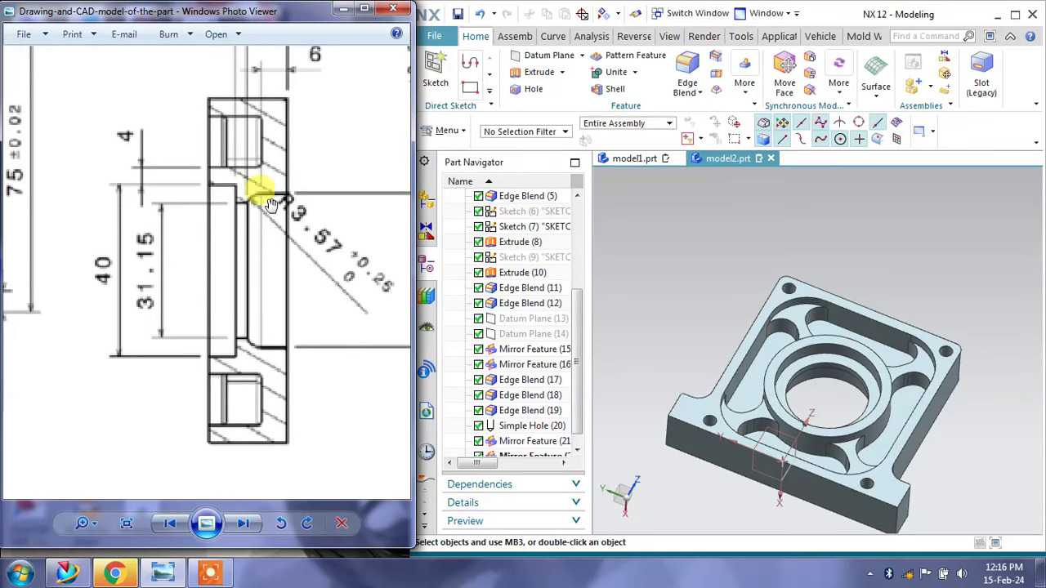
pyautogui.moveTo(265, 158)
pyautogui.mouseDown()
pyautogui.moveTo(193, 222)
pyautogui.moveTo(187, 263)
pyautogui.mouseUp()
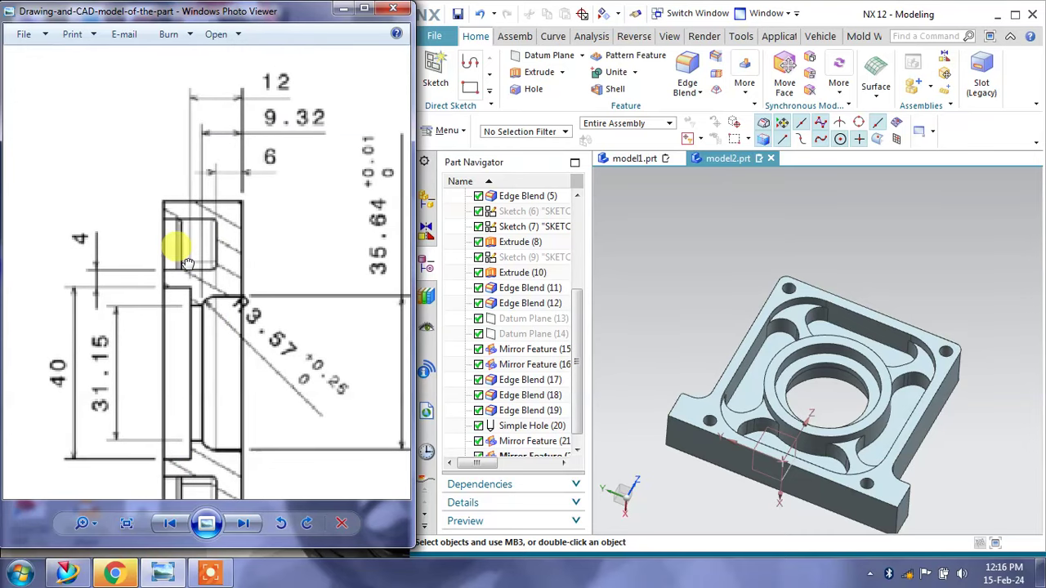
pyautogui.moveTo(187, 263)
pyautogui.mouseDown()
pyautogui.moveTo(210, 227)
pyautogui.moveTo(229, 319)
pyautogui.moveTo(437, 331)
pyautogui.mouseUp()
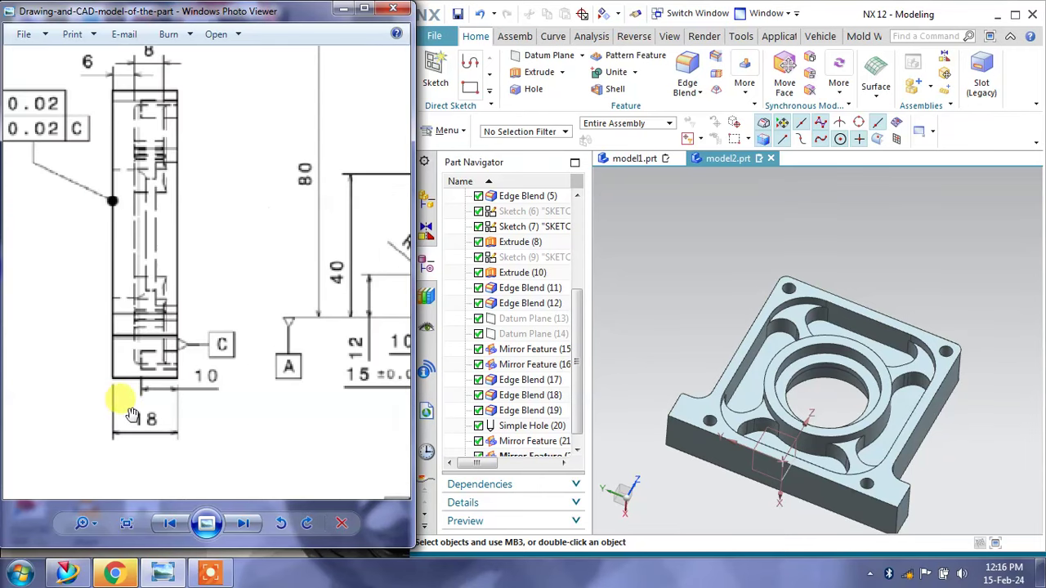
pyautogui.moveTo(332, 362); pyautogui.dragTo(221, 333)
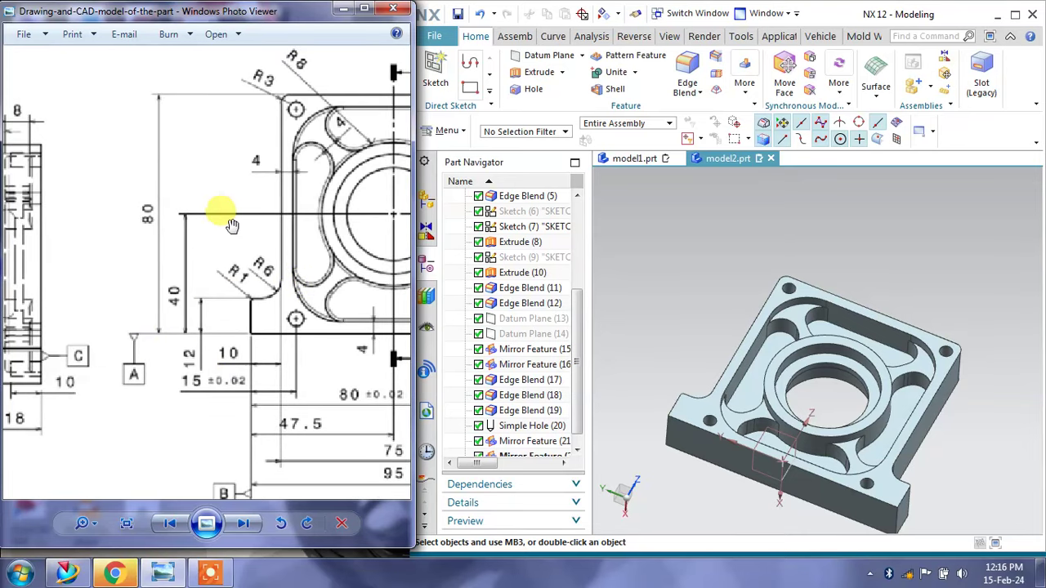
pyautogui.moveTo(302, 200)
pyautogui.mouseDown()
pyautogui.moveTo(245, 204)
pyautogui.moveTo(217, 225)
pyautogui.mouseUp()
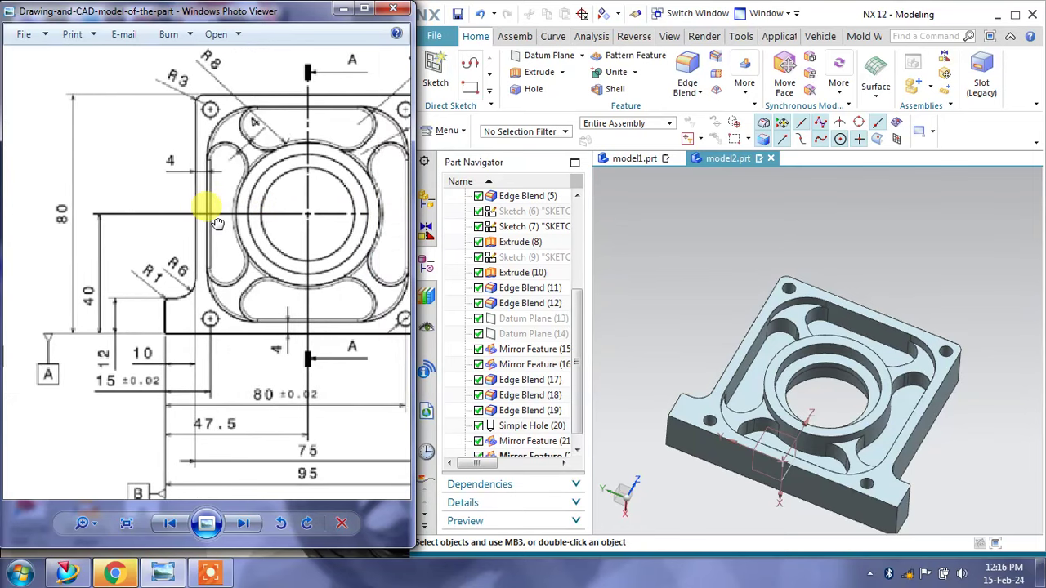
pyautogui.moveTo(217, 224)
pyautogui.mouseDown()
pyautogui.moveTo(136, 156)
pyautogui.moveTo(114, 202)
pyautogui.moveTo(84, 221)
pyautogui.moveTo(133, 256)
pyautogui.moveTo(488, 198)
pyautogui.mouseUp()
# Start a 1 mm Edge Blend with Tangent Curves edge selection.
pyautogui.click(687, 72)
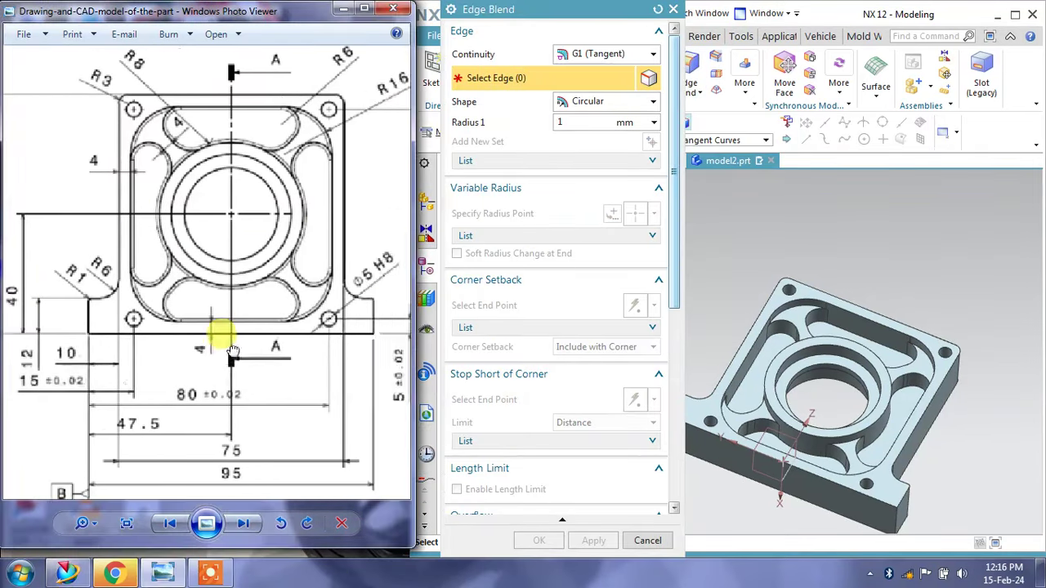
pyautogui.moveTo(221, 327); pyautogui.dragTo(88, 327)
pyautogui.moveTo(334, 322)
pyautogui.mouseDown()
pyautogui.moveTo(138, 335)
pyautogui.moveTo(140, 316)
pyautogui.moveTo(167, 396)
pyautogui.mouseUp()
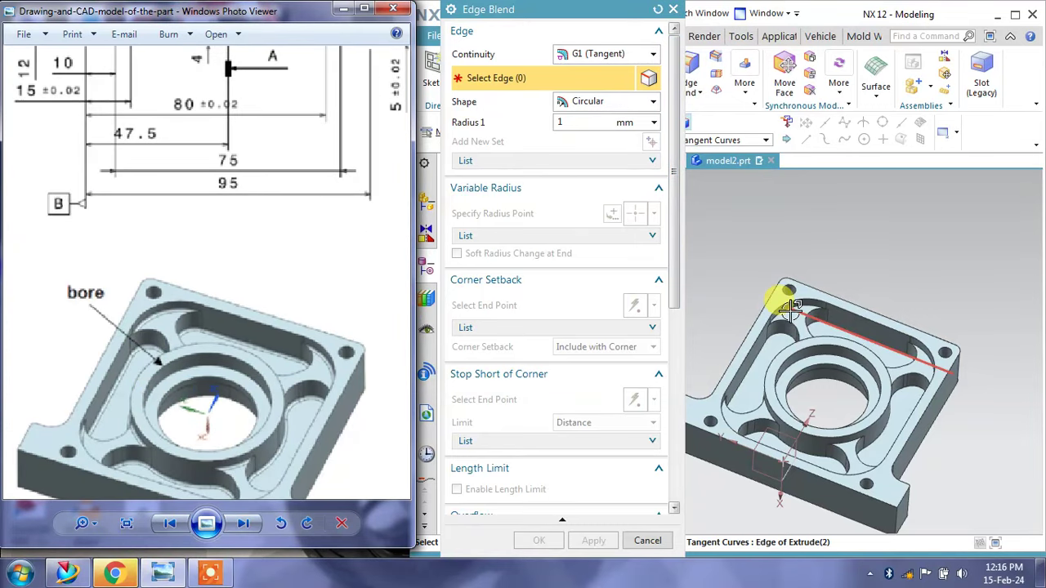
pyautogui.moveTo(806, 299); pyautogui.dragTo(854, 235, button='middle')
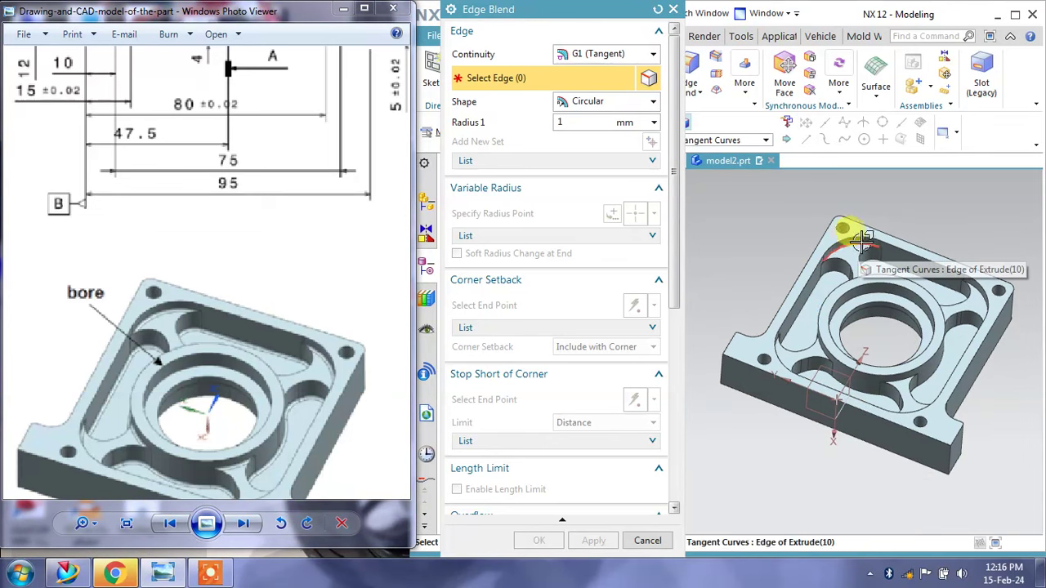
pyautogui.rightClick(909, 219)
pyautogui.click(910, 250)
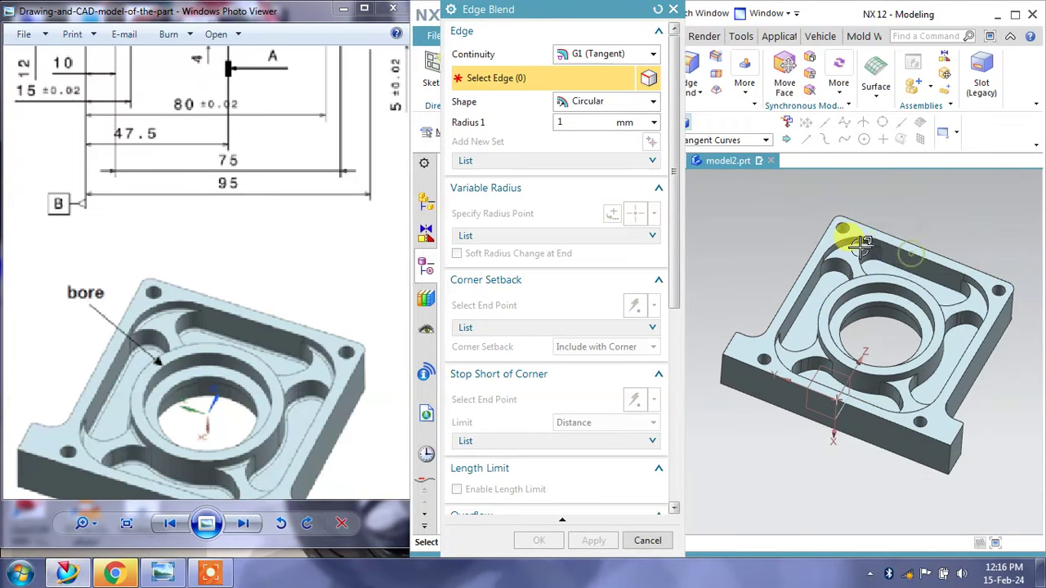
pyautogui.scroll(3, 862, 243)
pyautogui.scroll(2, 858, 237)
# Pick the curved pocket edge, right corner edge and long tangent chain, then clear the selection.
pyautogui.click(837, 244)
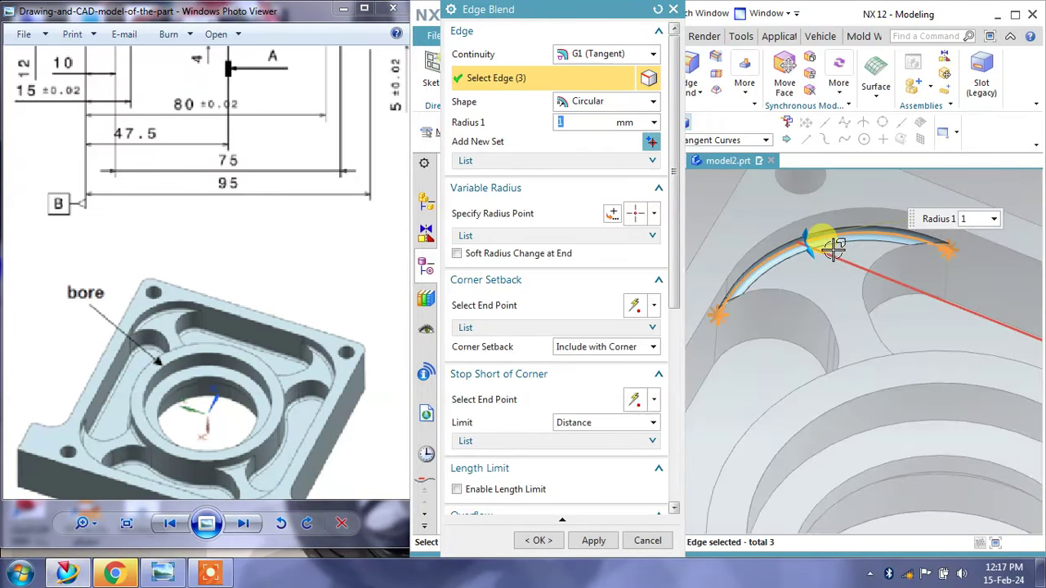
pyautogui.scroll(-4, 829, 241)
pyautogui.scroll(4, 1004, 303)
pyautogui.click(929, 288)
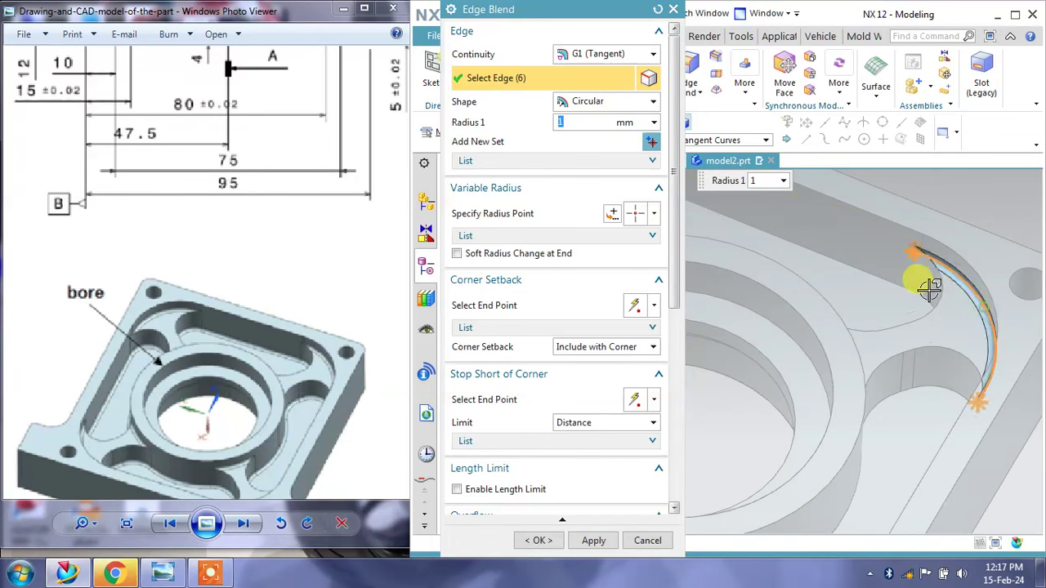
pyautogui.scroll(-3, 929, 286)
pyautogui.moveTo(836, 392)
pyautogui.mouseDown(button='middle')
pyautogui.moveTo(876, 464)
pyautogui.moveTo(946, 439)
pyautogui.moveTo(927, 449)
pyautogui.moveTo(830, 433)
pyautogui.mouseUp(button='middle')
pyautogui.scroll(3, 876, 464)
pyautogui.scroll(-3, 891, 472)
pyautogui.scroll(3, 830, 433)
pyautogui.click(820, 416)
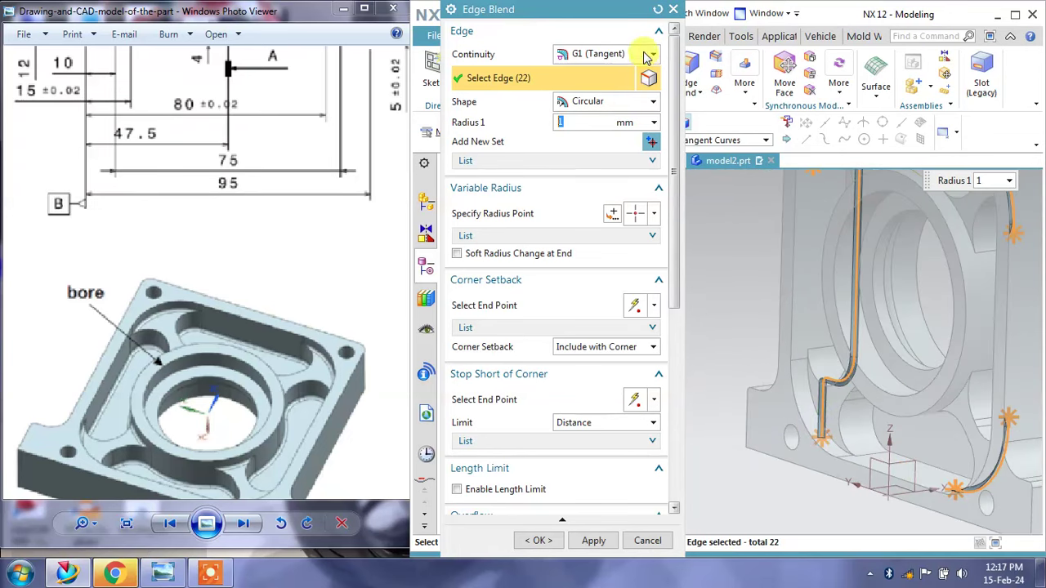
pyautogui.click(655, 10)
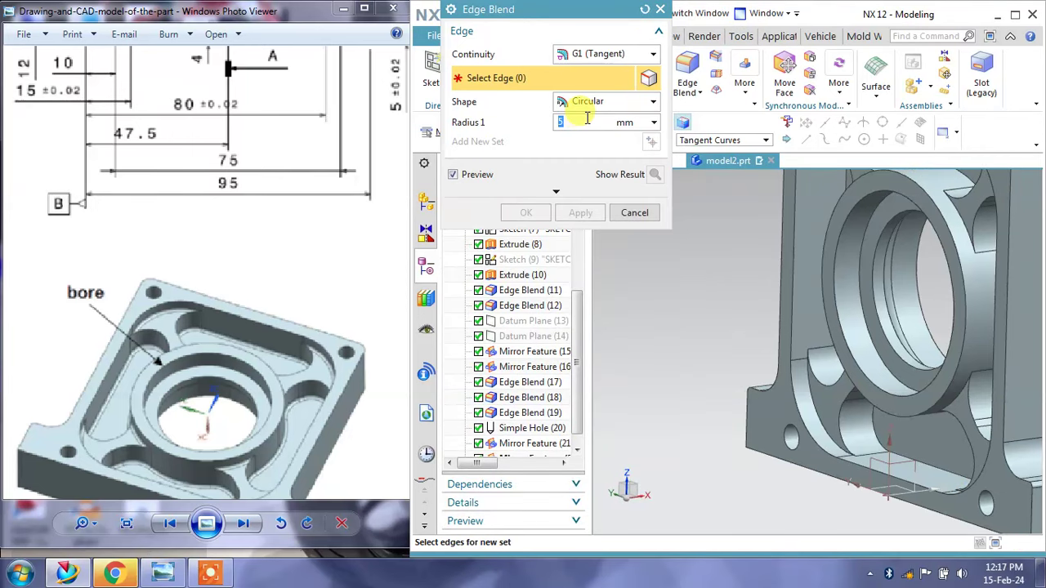
# Add the rib edge and two tangent edge chains at the pocket corner to the blend.
pyautogui.scroll(2, 788, 409)
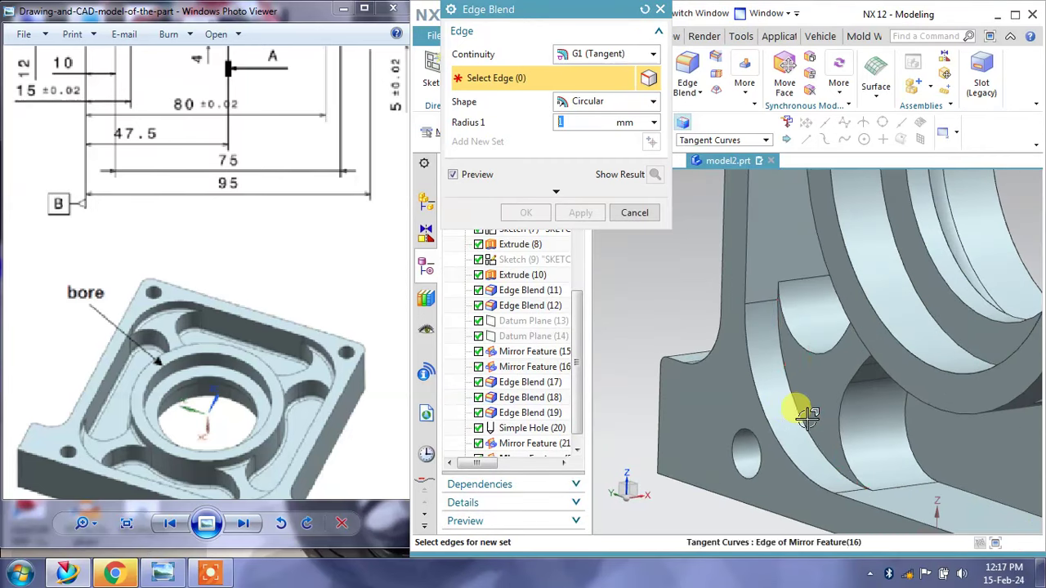
pyautogui.click(797, 416)
pyautogui.moveTo(894, 455); pyautogui.dragTo(946, 474, button='middle')
pyautogui.click(953, 474)
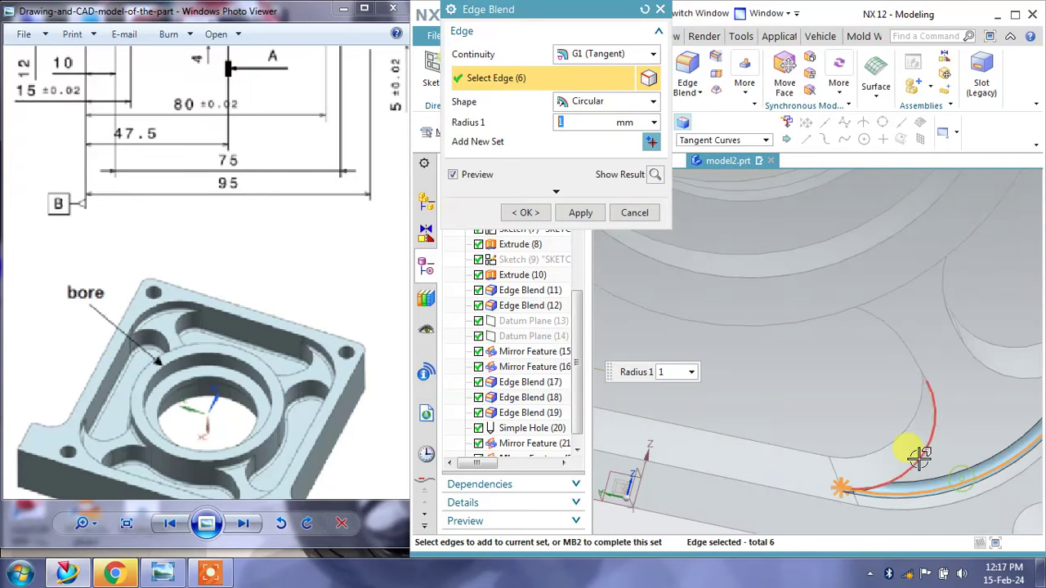
pyautogui.scroll(-3, 926, 425)
pyautogui.scroll(5, 926, 425)
pyautogui.moveTo(997, 362)
pyautogui.mouseDown(button='middle')
pyautogui.moveTo(845, 308)
pyautogui.moveTo(668, 356)
pyautogui.mouseUp(button='middle')
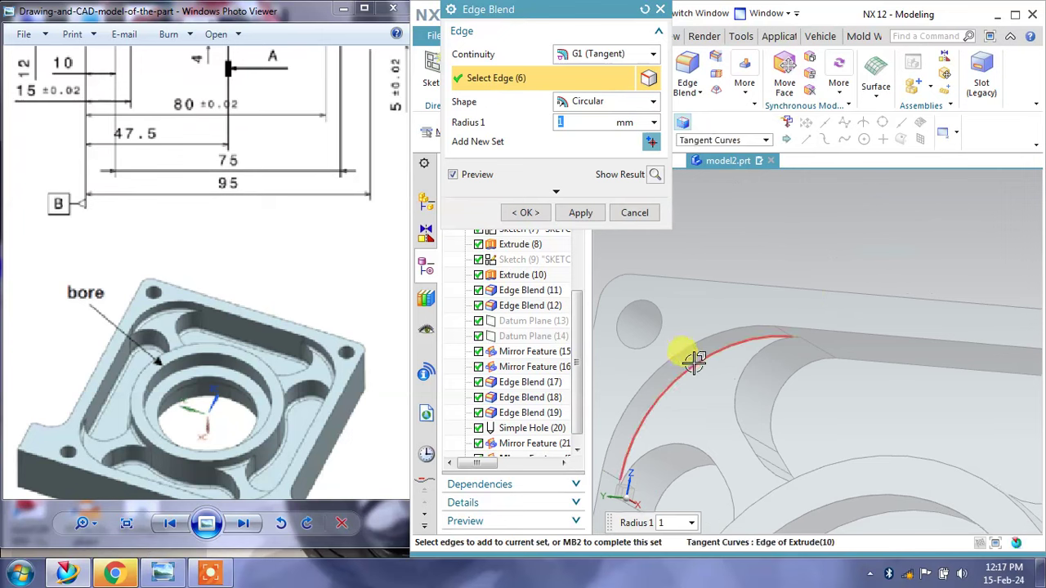
pyautogui.click(694, 362)
# Add the last curved edge chain and apply the 1 mm blend to 12 edges.
pyautogui.scroll(-3, 678, 345)
pyautogui.scroll(3, 829, 354)
pyautogui.moveTo(829, 355)
pyautogui.mouseDown(button='middle')
pyautogui.moveTo(875, 362)
pyautogui.moveTo(791, 376)
pyautogui.mouseUp(button='middle')
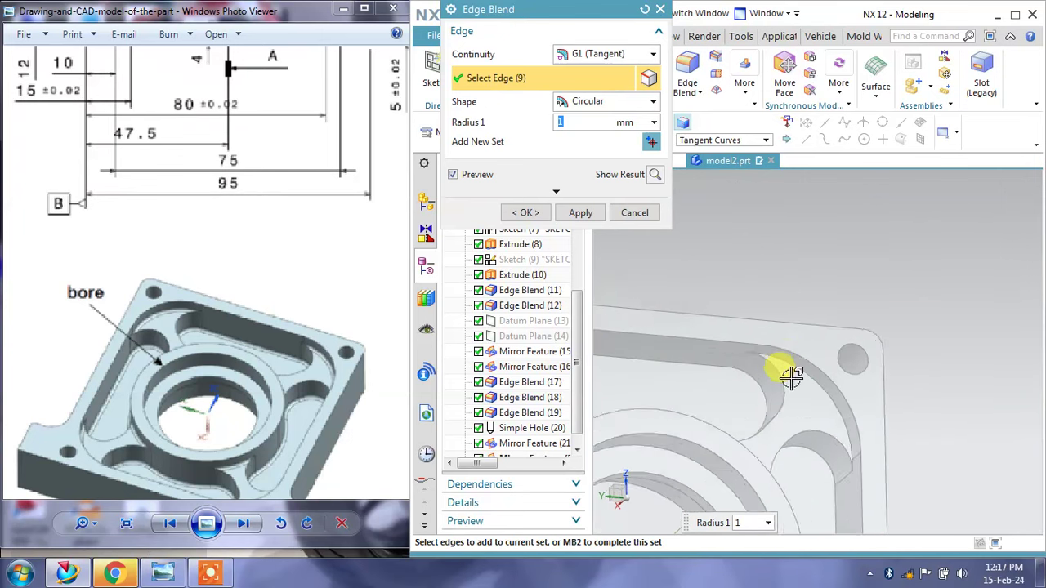
pyautogui.scroll(2, 805, 378)
pyautogui.click(811, 372)
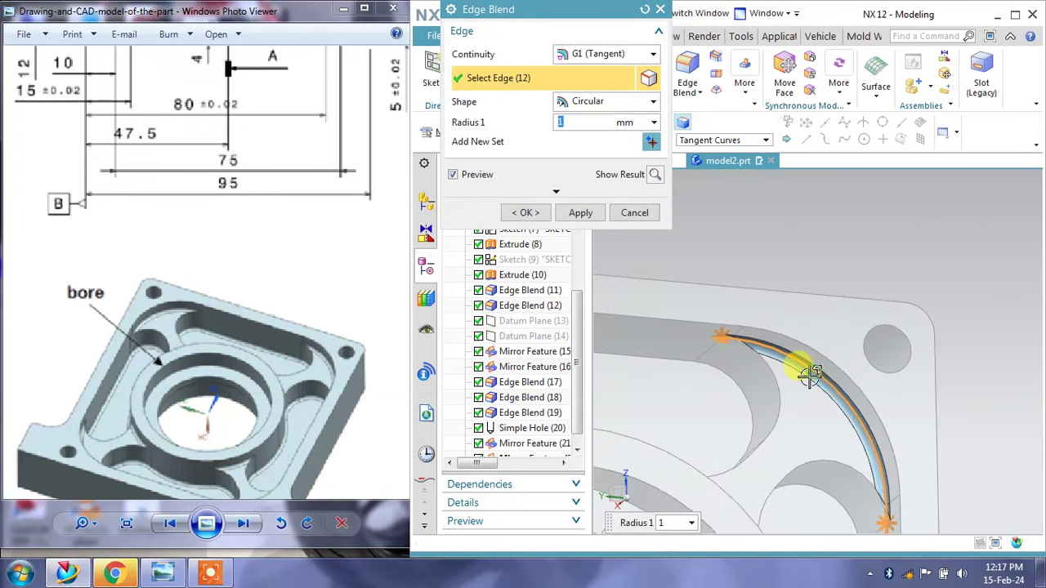
pyautogui.click(579, 213)
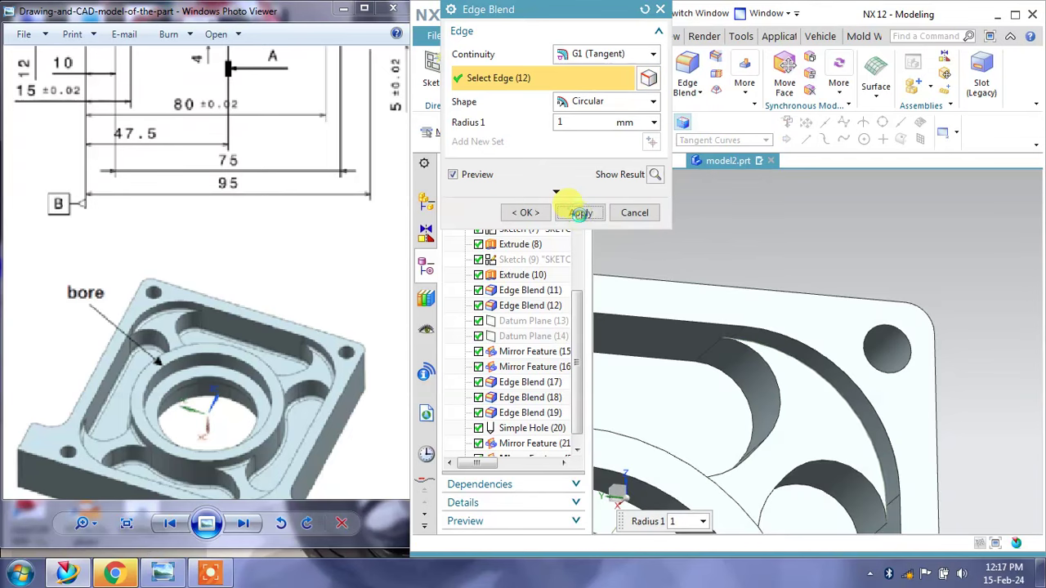
pyautogui.click(633, 213)
pyautogui.scroll(-5, 806, 262)
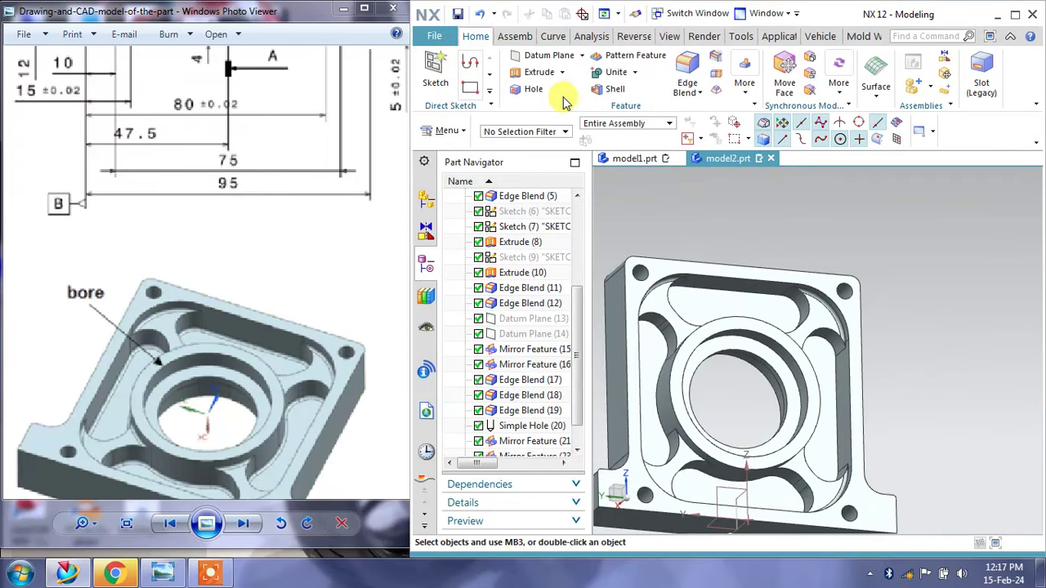
# Blend the top, side and bottom pocket edge loops (32 edges) with a 1 mm radius.
pyautogui.click(687, 65)
pyautogui.scroll(5, 700, 269)
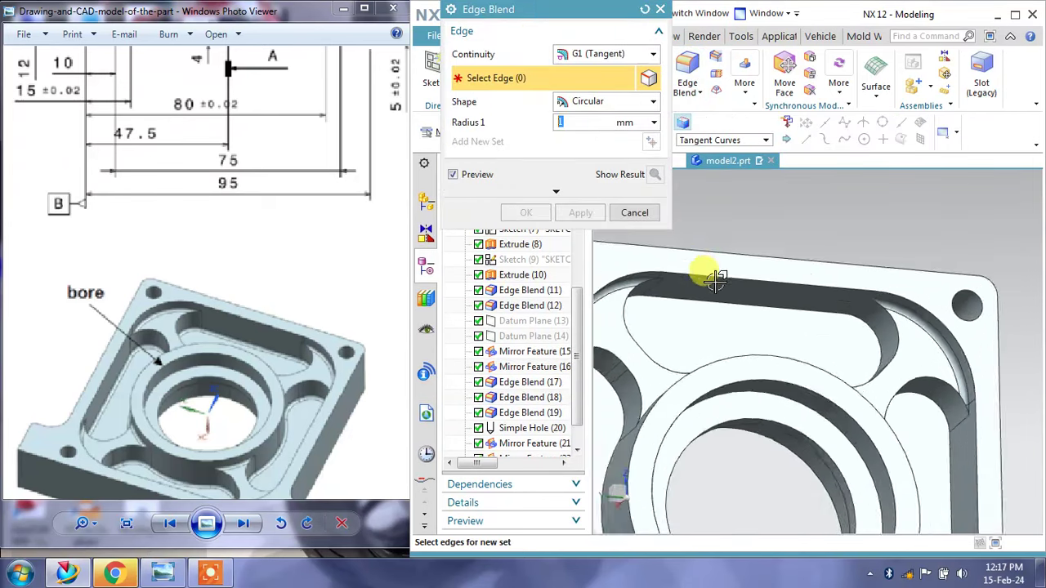
pyautogui.click(739, 311)
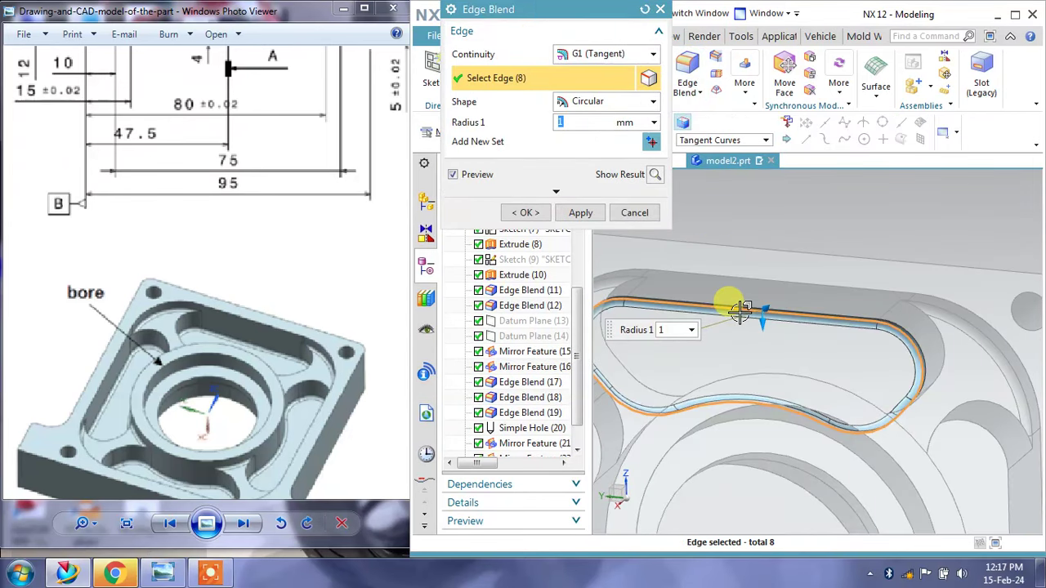
pyautogui.moveTo(739, 310); pyautogui.dragTo(871, 377, button='middle')
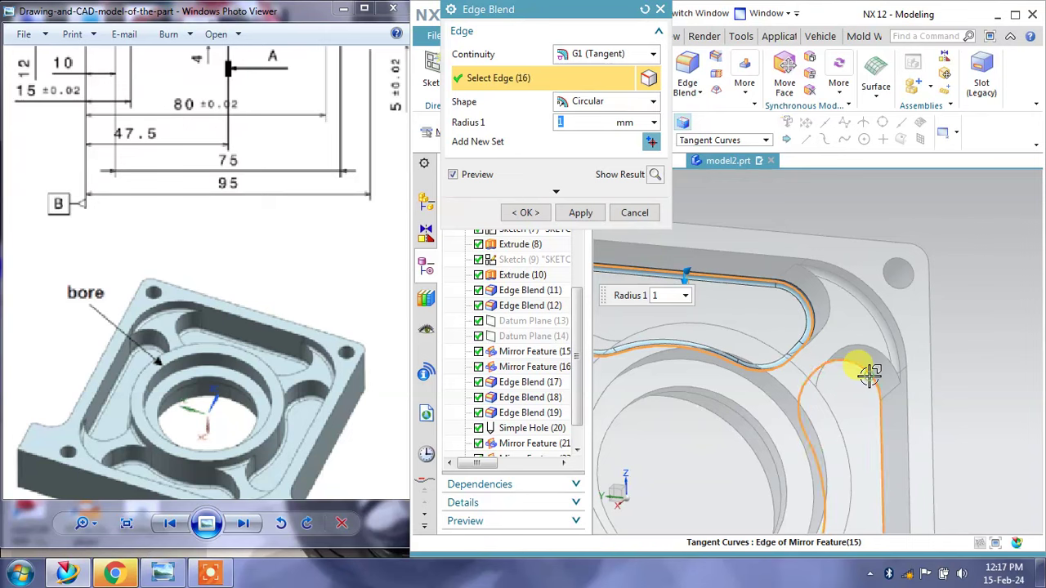
pyautogui.scroll(-3, 981, 338)
pyautogui.scroll(6, 817, 351)
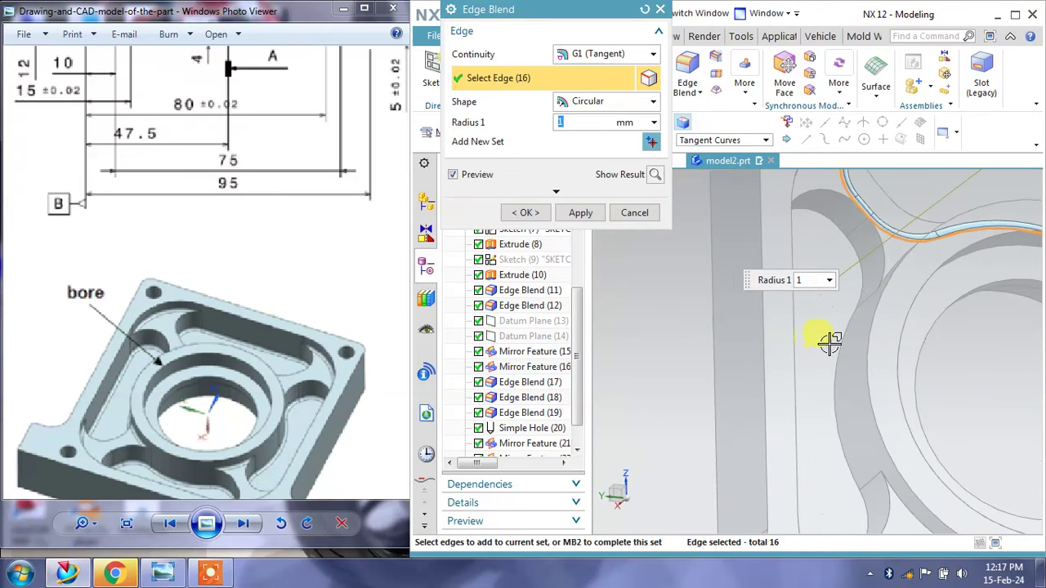
pyautogui.click(832, 333)
pyautogui.scroll(-3, 833, 334)
pyautogui.scroll(-1, 952, 467)
pyautogui.scroll(1, 961, 453)
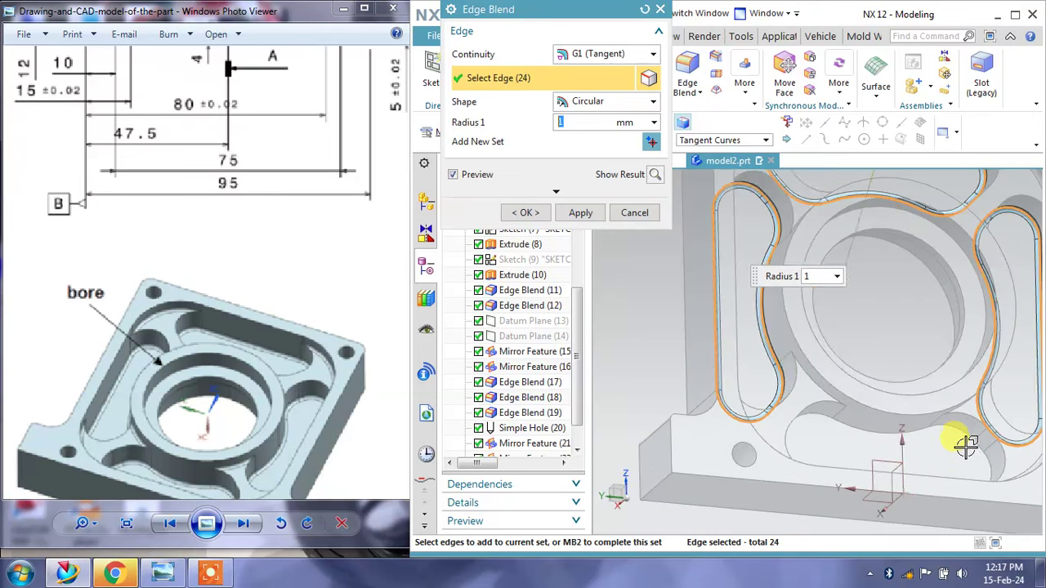
pyautogui.click(962, 440)
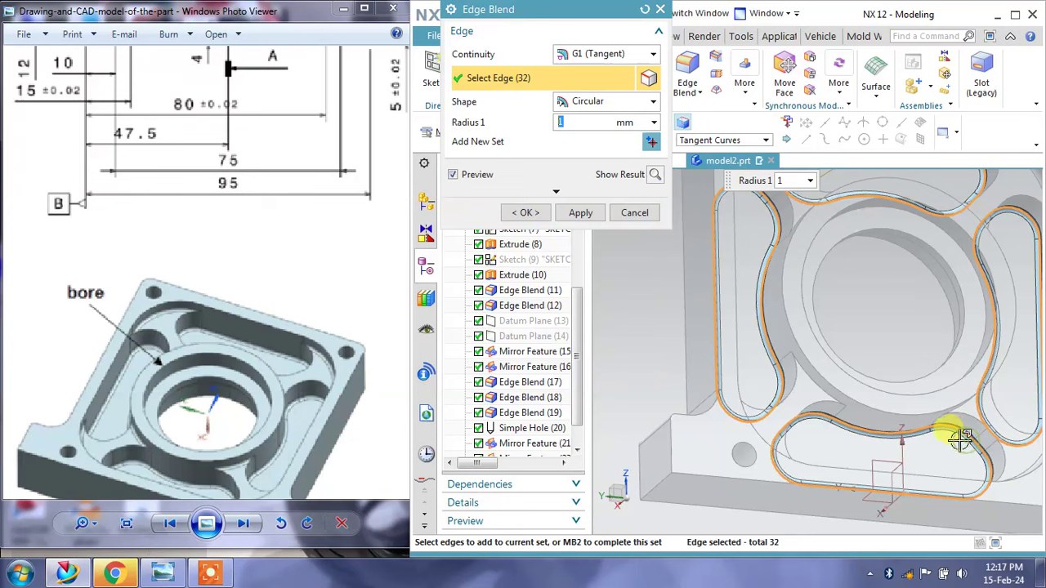
pyautogui.click(586, 217)
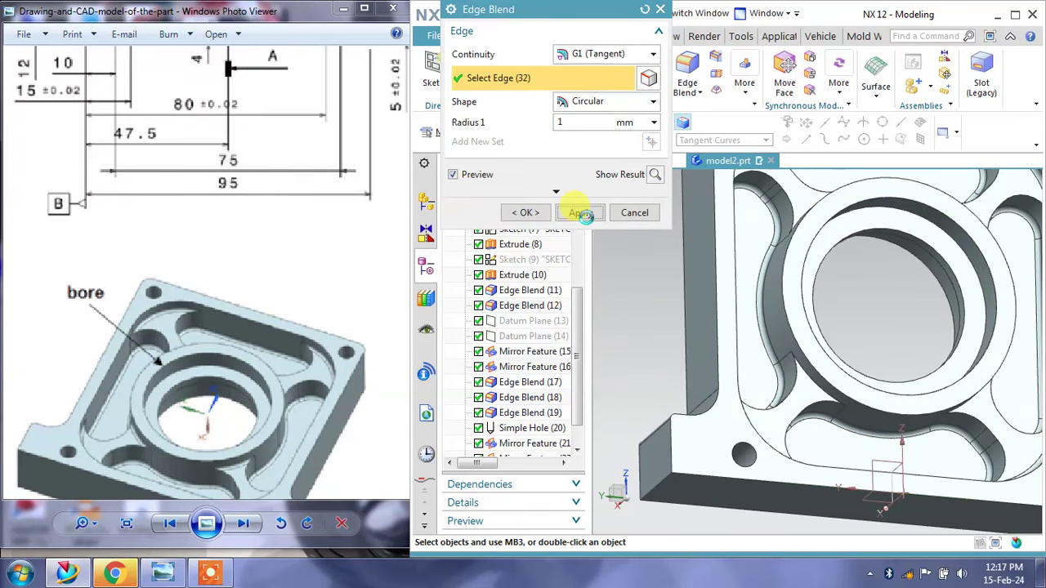
pyautogui.click(621, 215)
pyautogui.moveTo(898, 310)
pyautogui.mouseDown(button='middle')
pyautogui.moveTo(850, 378)
pyautogui.moveTo(805, 355)
pyautogui.moveTo(828, 355)
pyautogui.mouseUp(button='middle')
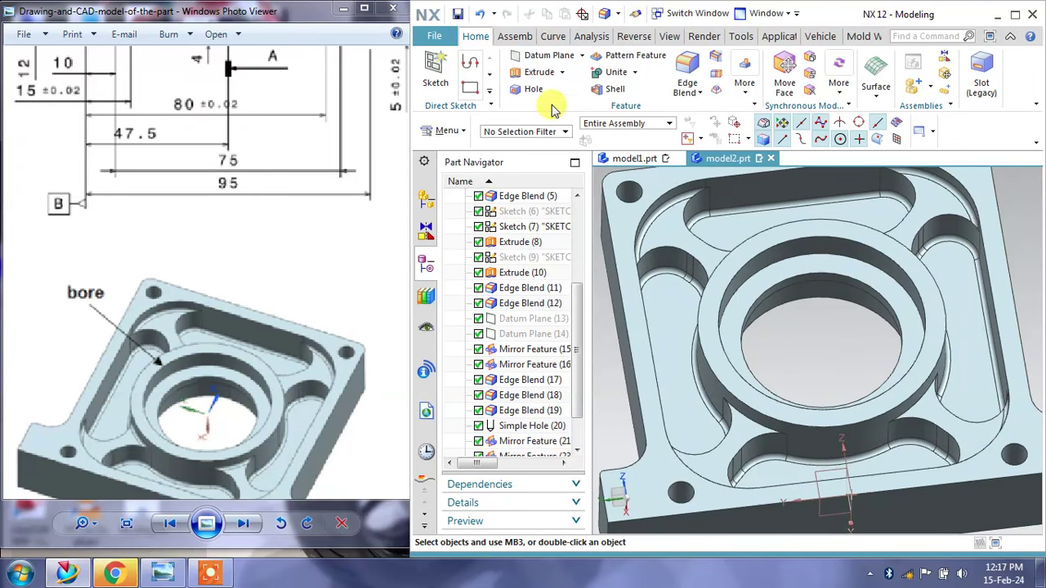
# Start an Edge Blend and pick three curved rib-to-ring edges.
pyautogui.click(685, 70)
pyautogui.scroll(1, 813, 269)
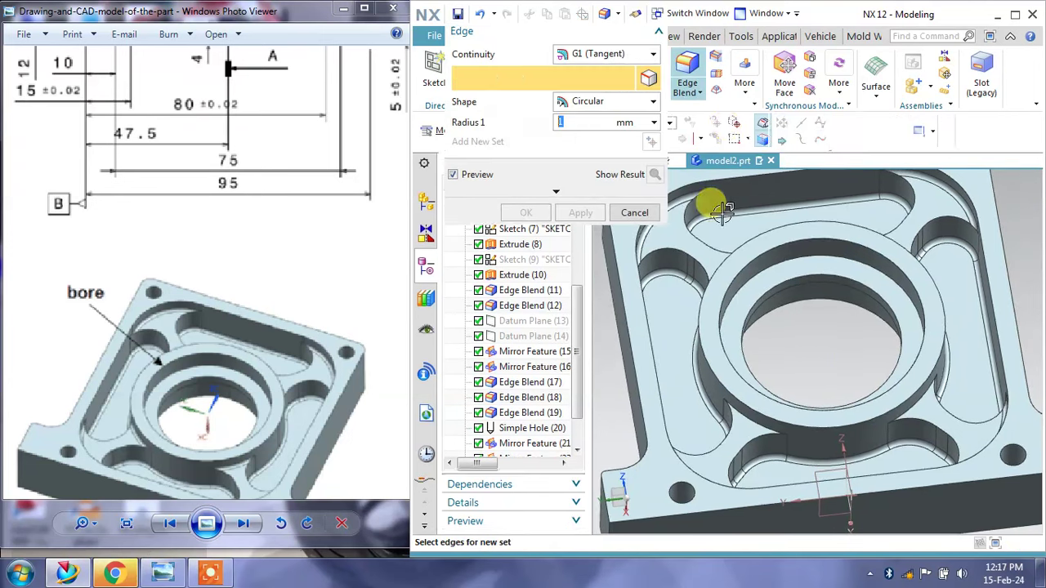
pyautogui.scroll(2, 817, 278)
pyautogui.scroll(2, 750, 286)
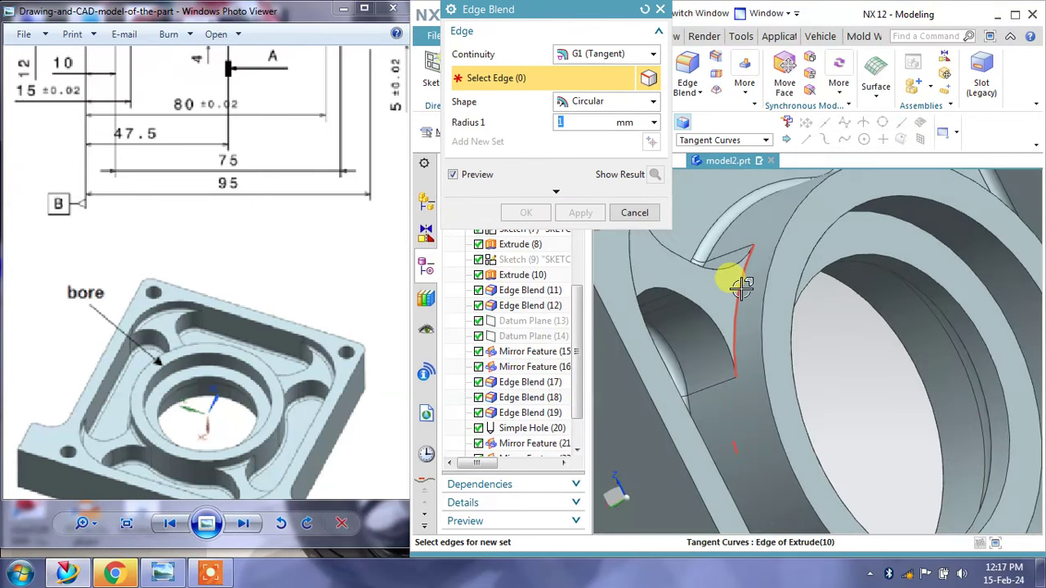
pyautogui.click(742, 286)
pyautogui.scroll(-2, 730, 277)
pyautogui.scroll(-2, 754, 289)
pyautogui.moveTo(873, 268)
pyautogui.mouseDown(button='middle')
pyautogui.moveTo(860, 305)
pyautogui.moveTo(850, 286)
pyautogui.mouseUp(button='middle')
pyautogui.scroll(3, 810, 250)
pyautogui.click(805, 256)
pyautogui.scroll(-3, 841, 303)
pyautogui.scroll(3, 894, 313)
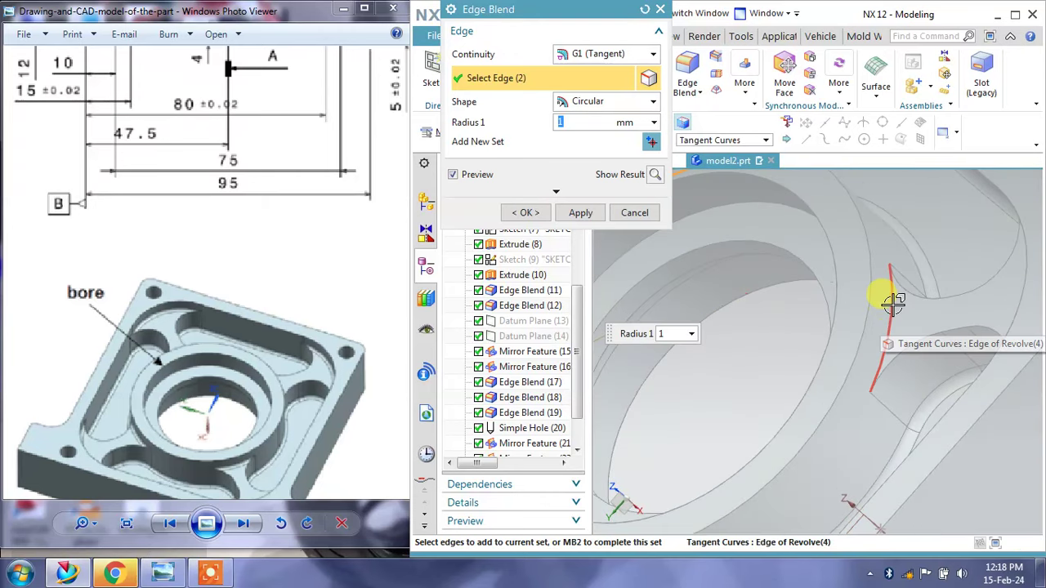
pyautogui.click(890, 302)
# Add the fourth edge, deselect the extra one, and apply the 1 mm blend.
pyautogui.scroll(-3, 876, 292)
pyautogui.scroll(2, 806, 385)
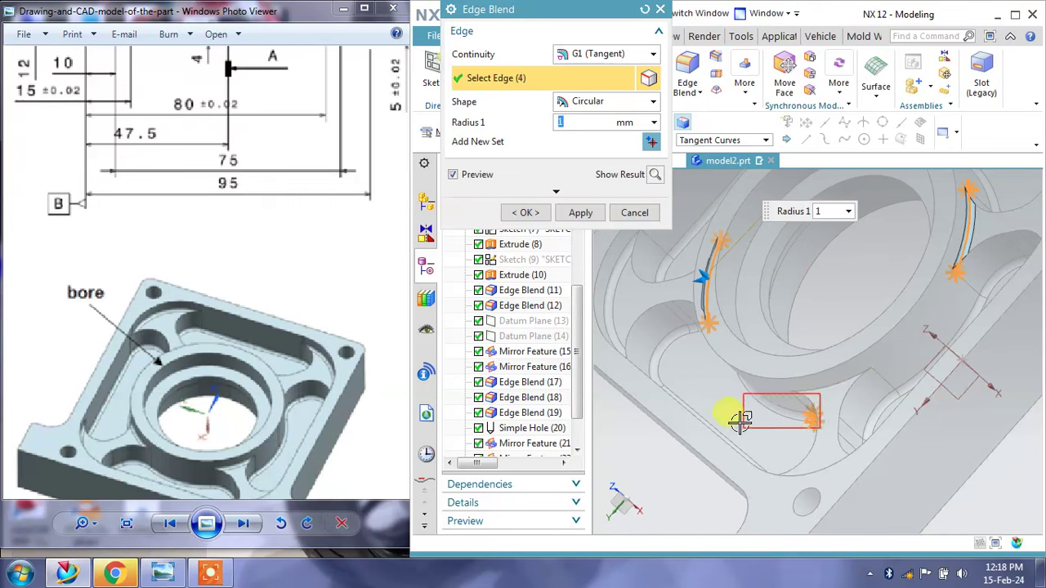
pyautogui.click(816, 400)
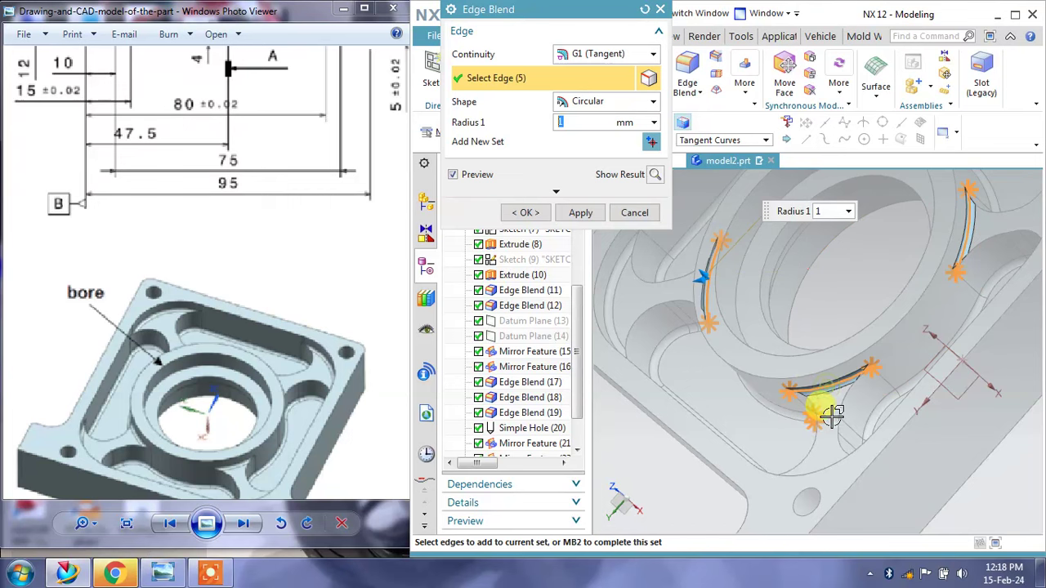
pyautogui.moveTo(817, 401); pyautogui.dragTo(865, 418, button='middle')
pyautogui.scroll(2, 865, 419)
pyautogui.scroll(2, 863, 409)
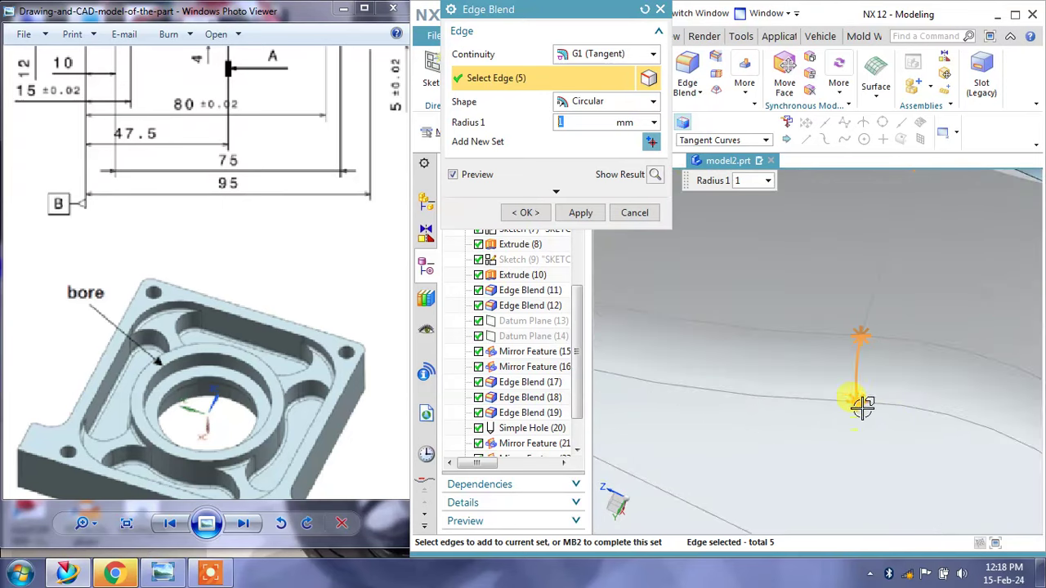
pyautogui.scroll(2, 859, 399)
pyautogui.keyDown('shift'); pyautogui.click(854, 389); pyautogui.keyUp('shift')
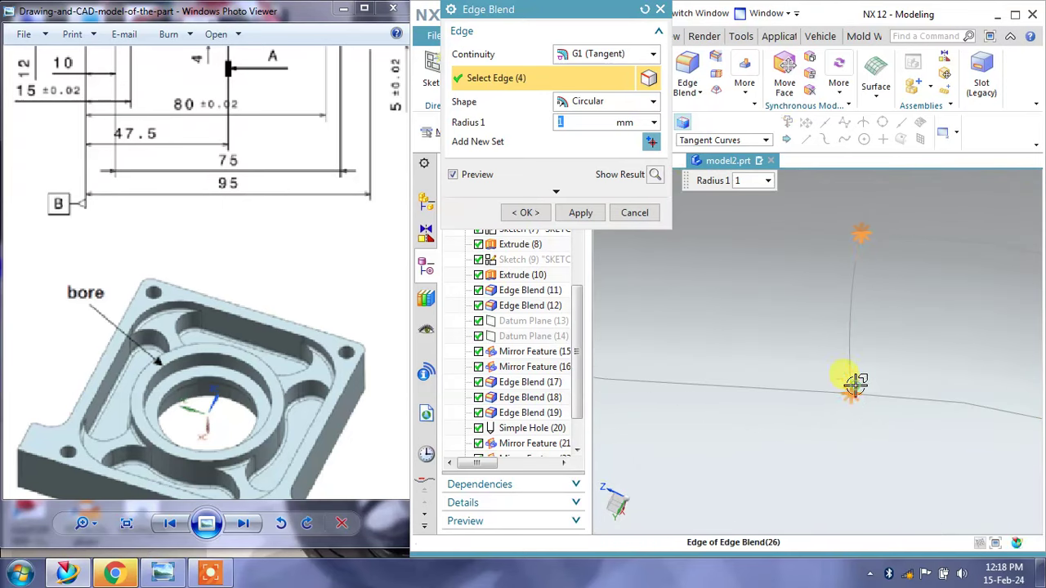
pyautogui.scroll(-2, 842, 412)
pyautogui.scroll(-2, 836, 413)
pyautogui.scroll(-2, 850, 399)
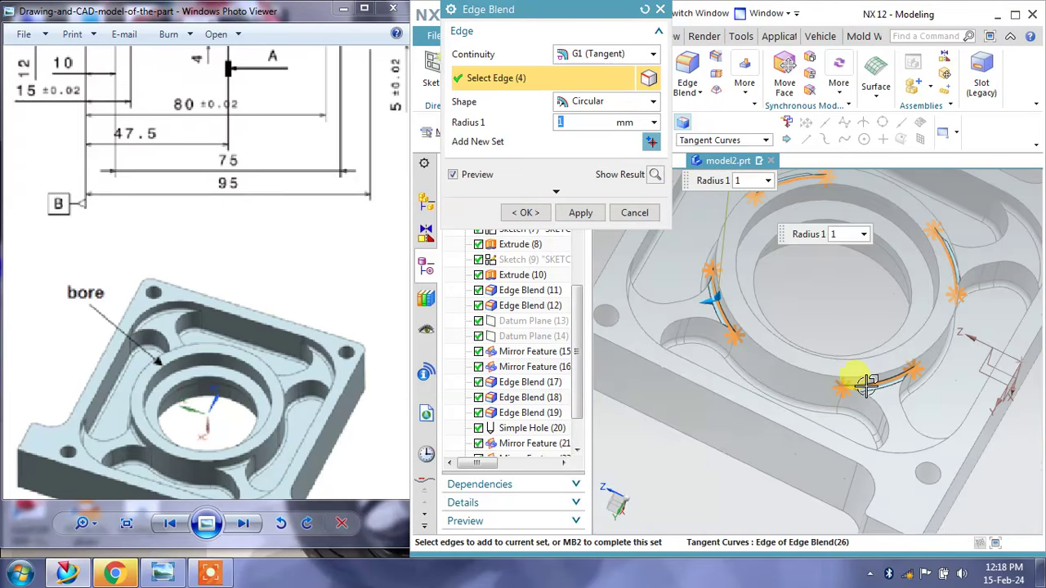
pyautogui.click(581, 214)
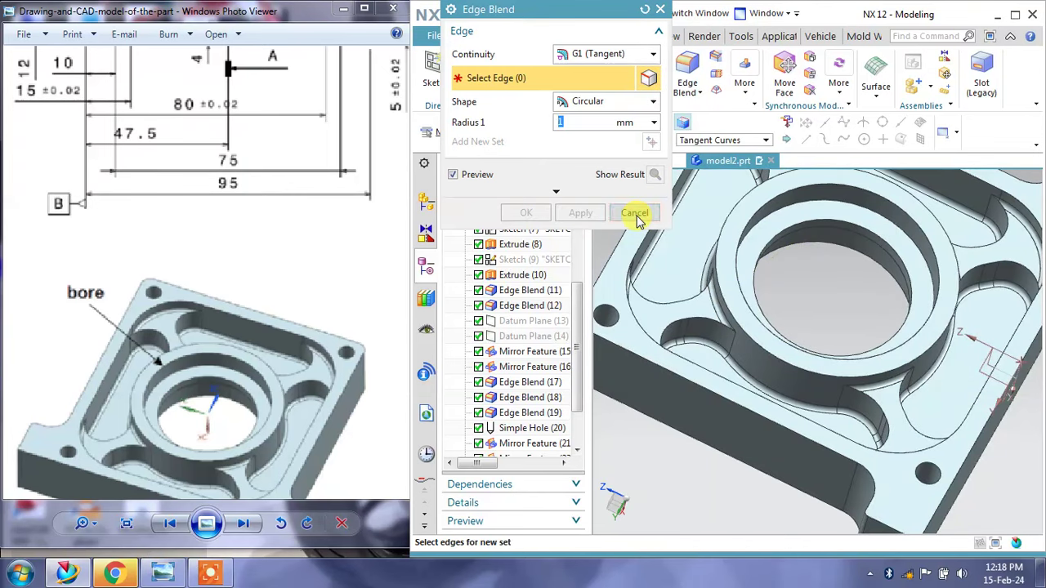
pyautogui.click(636, 215)
# Orbit the housing from several angles to inspect the blends.
pyautogui.moveTo(869, 334)
pyautogui.mouseDown(button='middle')
pyautogui.moveTo(875, 358)
pyautogui.moveTo(866, 353)
pyautogui.mouseUp(button='middle')
pyautogui.click(217, 357)
pyautogui.scroll(-1, 237, 314)
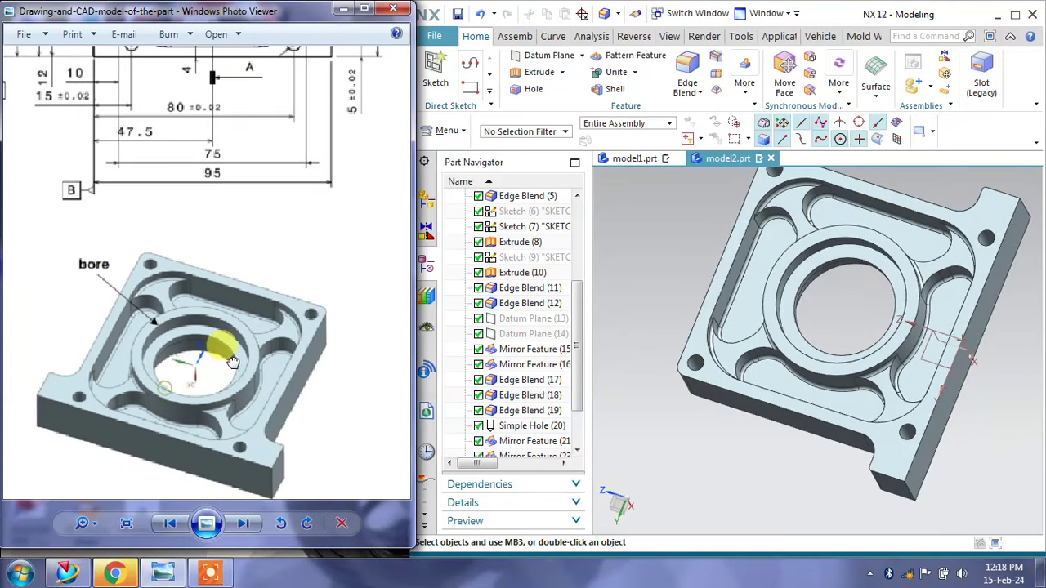
pyautogui.moveTo(859, 441)
pyautogui.mouseDown(button='middle')
pyautogui.moveTo(890, 420)
pyautogui.moveTo(888, 391)
pyautogui.moveTo(926, 386)
pyautogui.moveTo(929, 367)
pyautogui.moveTo(887, 324)
pyautogui.moveTo(810, 301)
pyautogui.moveTo(795, 249)
pyautogui.mouseUp(button='middle')
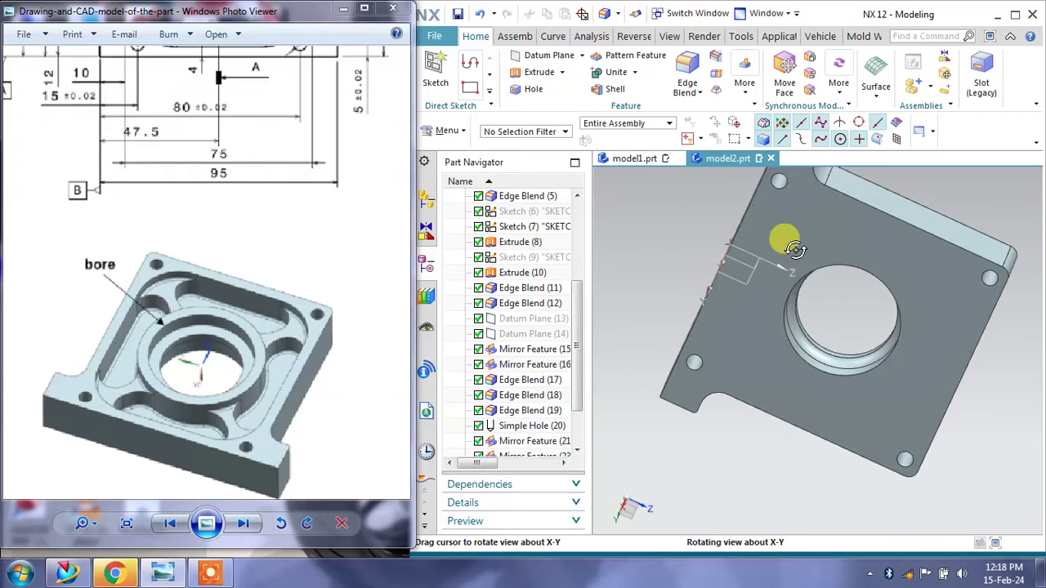
pyautogui.moveTo(782, 327)
pyautogui.mouseDown(button='middle')
pyautogui.moveTo(822, 368)
pyautogui.moveTo(836, 447)
pyautogui.moveTo(708, 420)
pyautogui.moveTo(894, 423)
pyautogui.moveTo(915, 408)
pyautogui.mouseUp(button='middle')
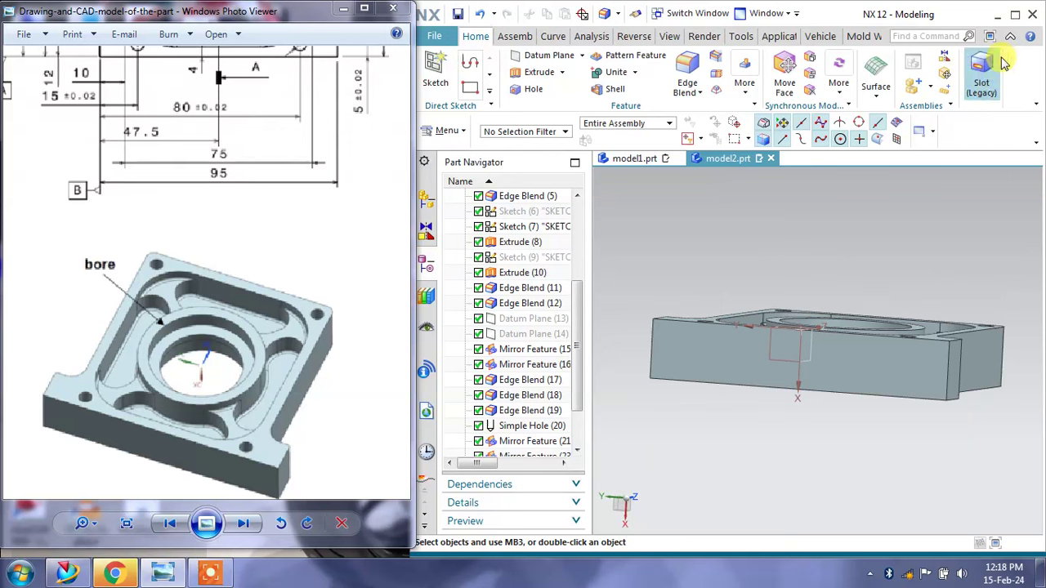
pyautogui.moveTo(692, 247)
pyautogui.mouseDown(button='middle')
pyautogui.moveTo(731, 252)
pyautogui.moveTo(737, 270)
pyautogui.mouseUp(button='middle')
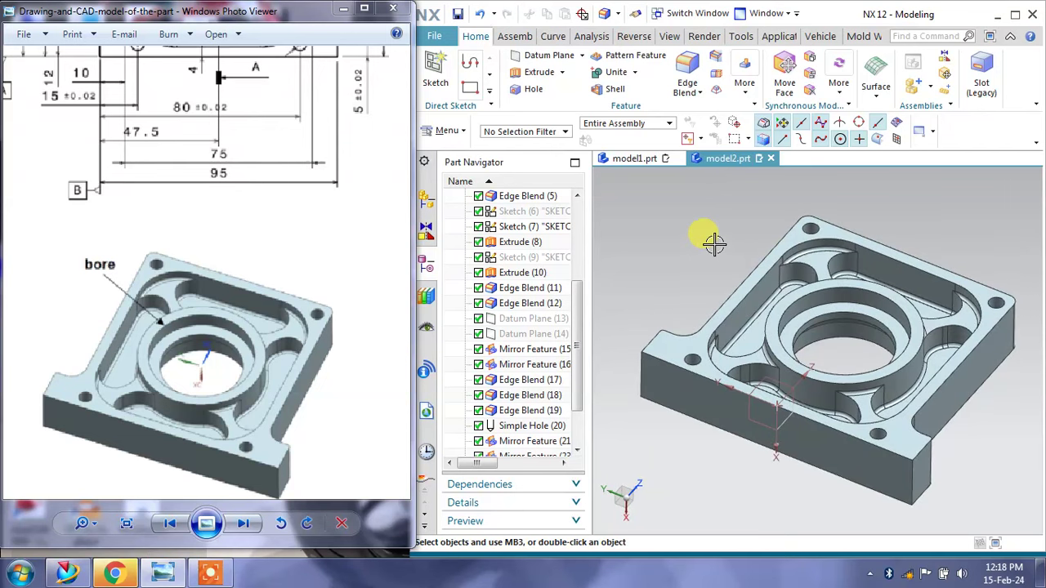
# Switch the model to True Shading and narrow the Part Navigator.
pyautogui.rightClick(713, 242)
pyautogui.click(768, 387)
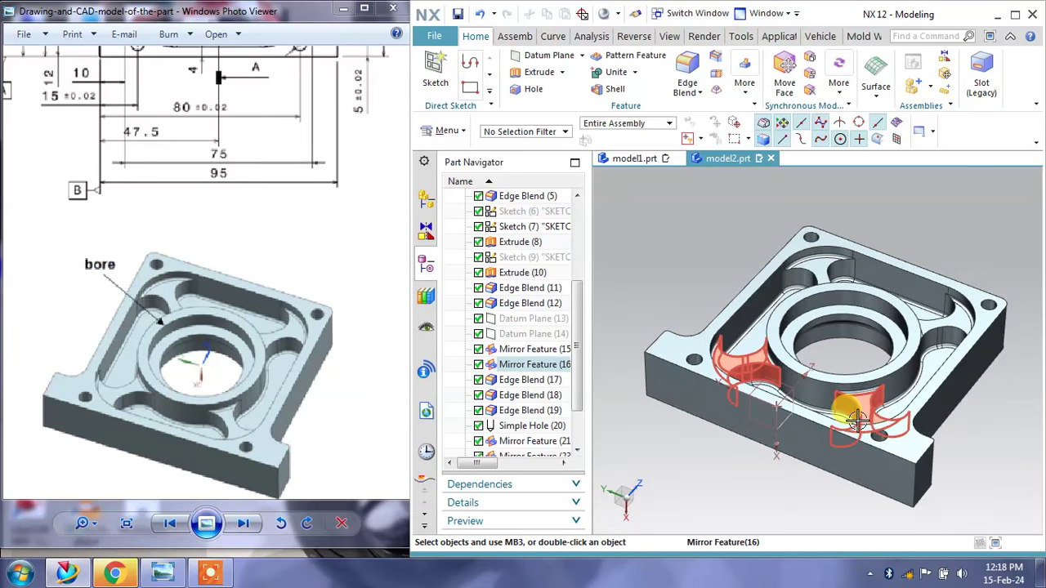
pyautogui.moveTo(858, 418)
pyautogui.mouseDown(button='middle')
pyautogui.moveTo(768, 216)
pyautogui.moveTo(840, 373)
pyautogui.mouseUp(button='middle')
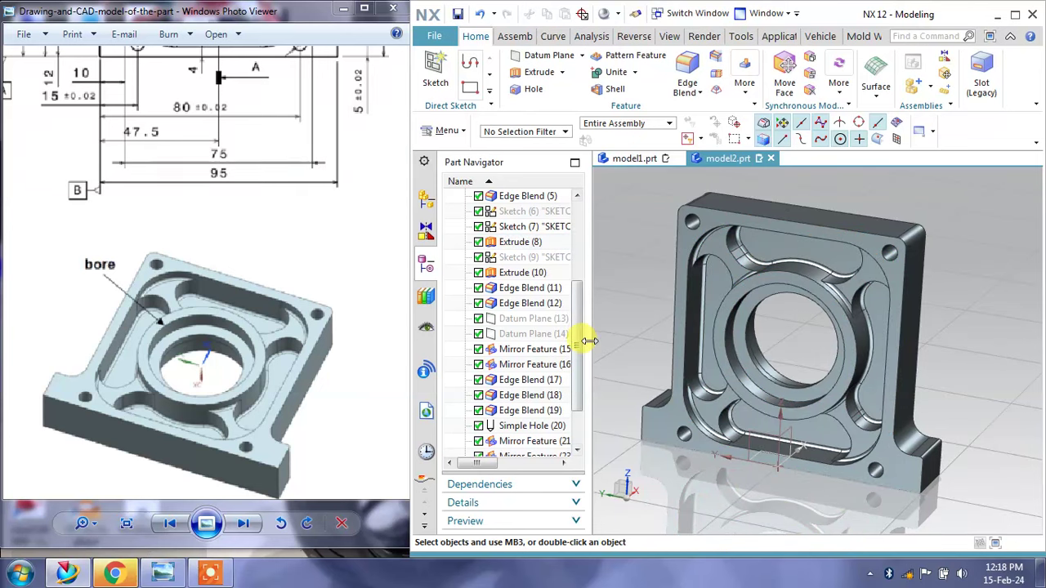
pyautogui.moveTo(588, 340); pyautogui.dragTo(532, 338)
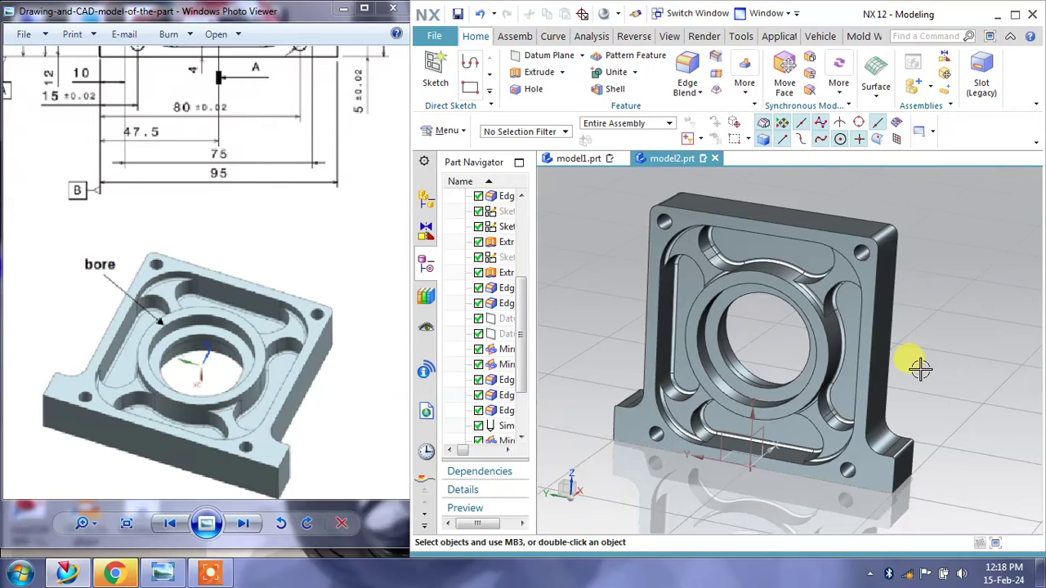
pyautogui.moveTo(916, 362); pyautogui.dragTo(916, 368, button='middle')
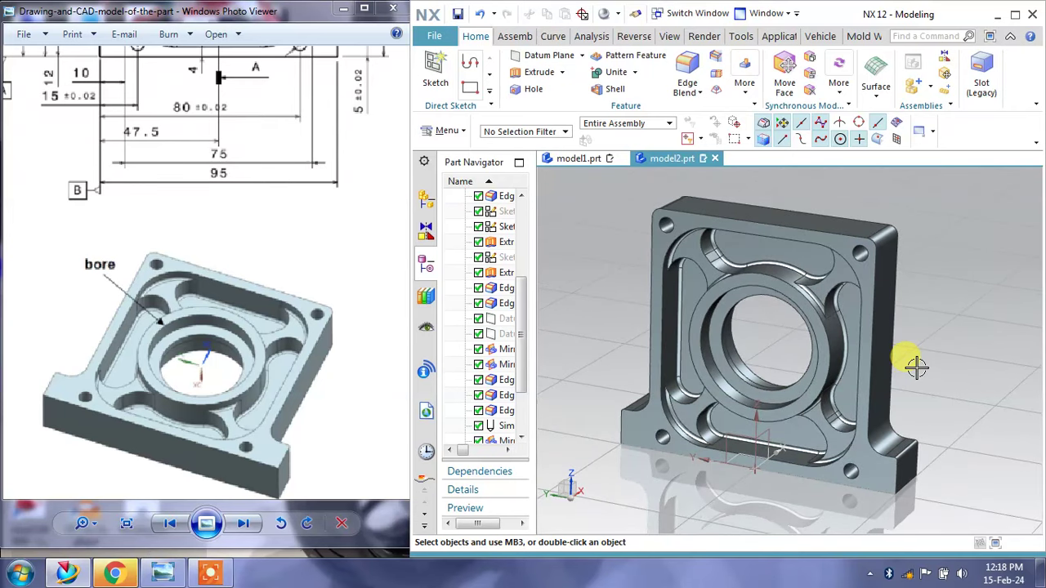